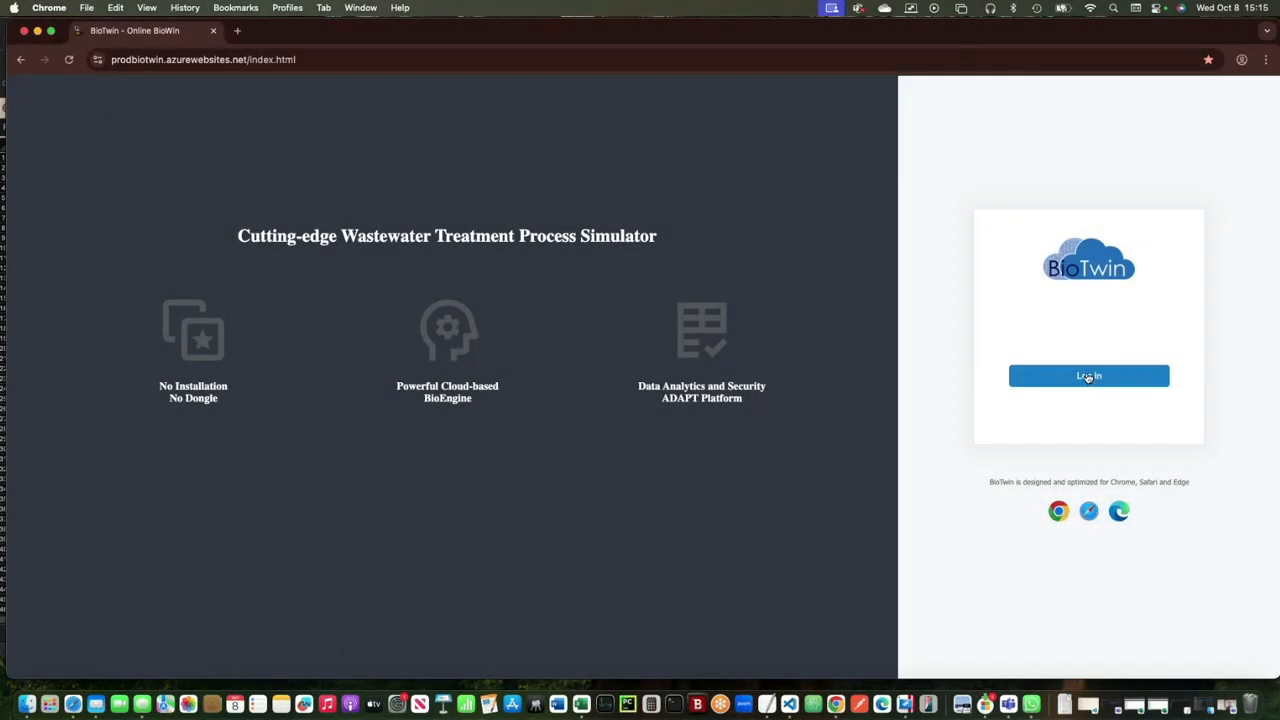
Step: Start logging in to BioTwin and enter the account e-mail as the user name
click(1088, 377)
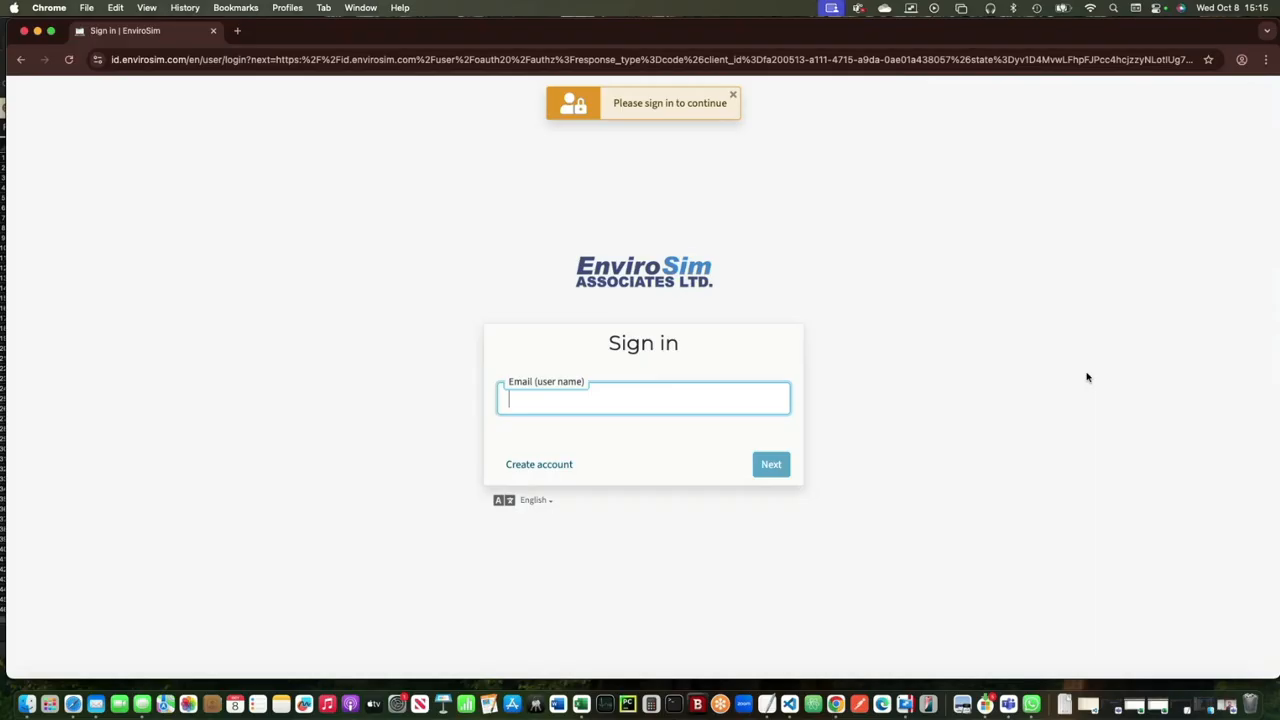
text(angel)
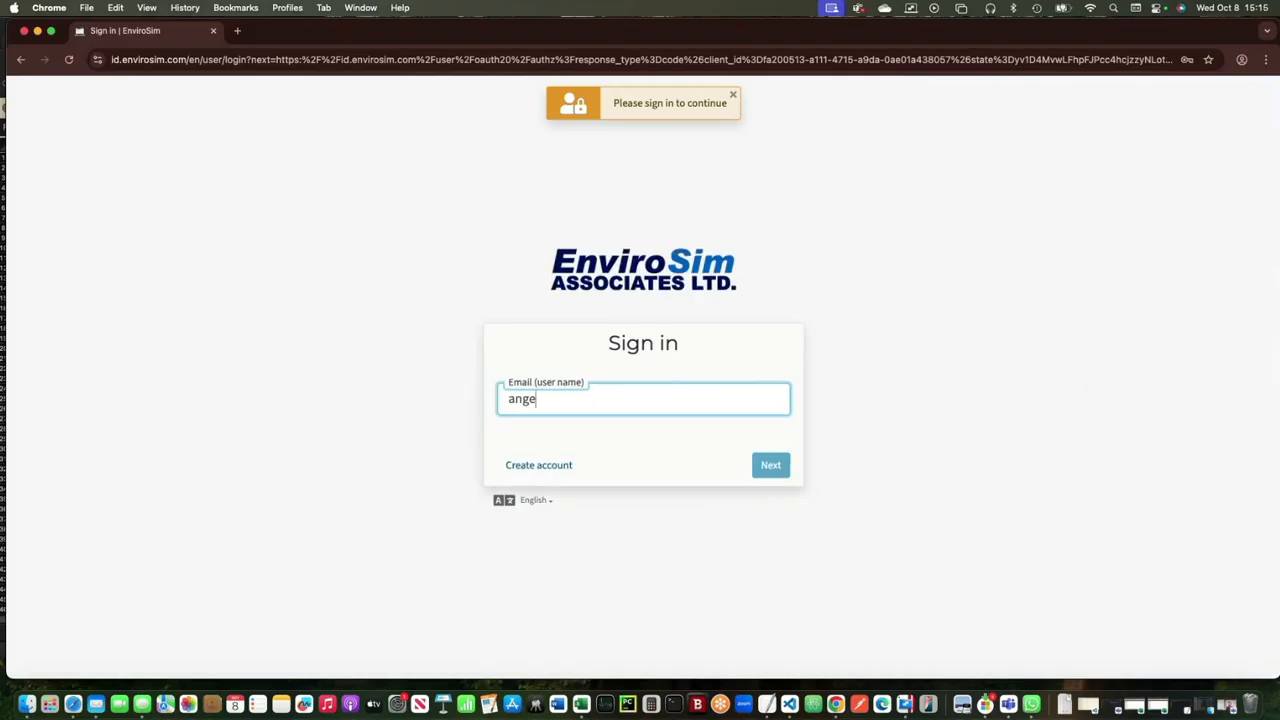
text(os)
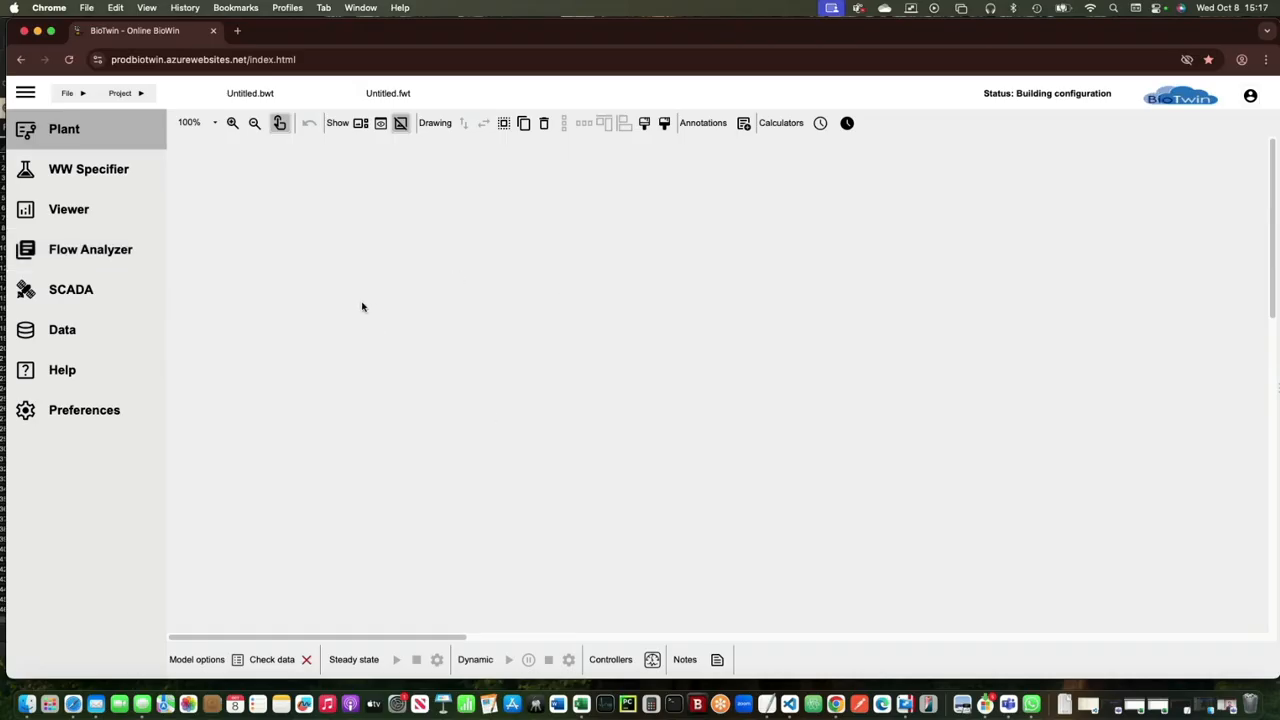
Step: Add a new manual table to the project's data section
click(97, 257)
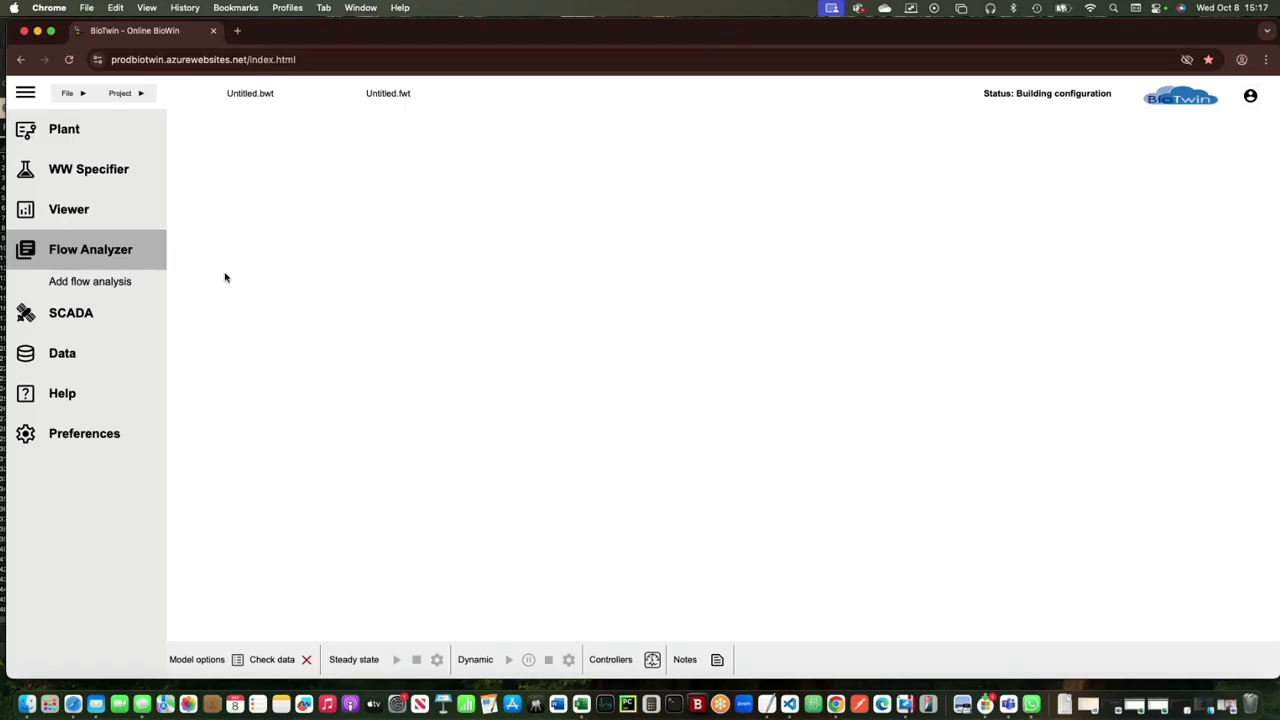
click(81, 357)
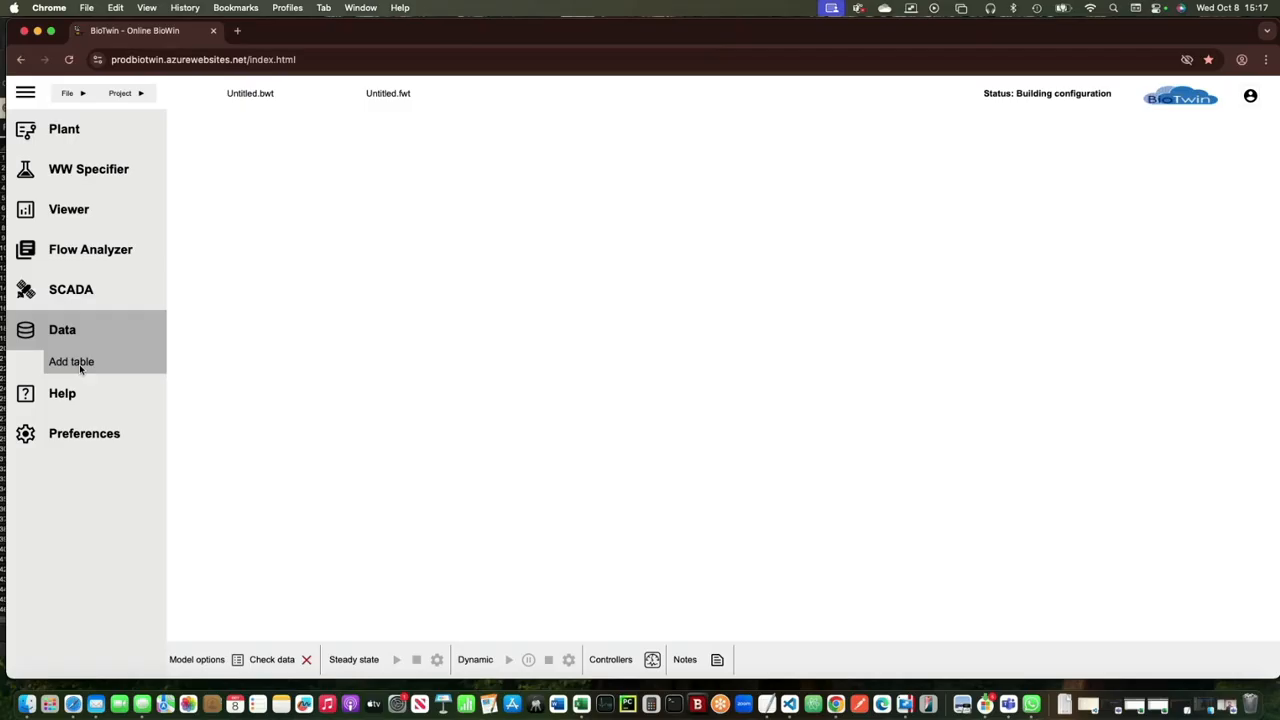
click(79, 364)
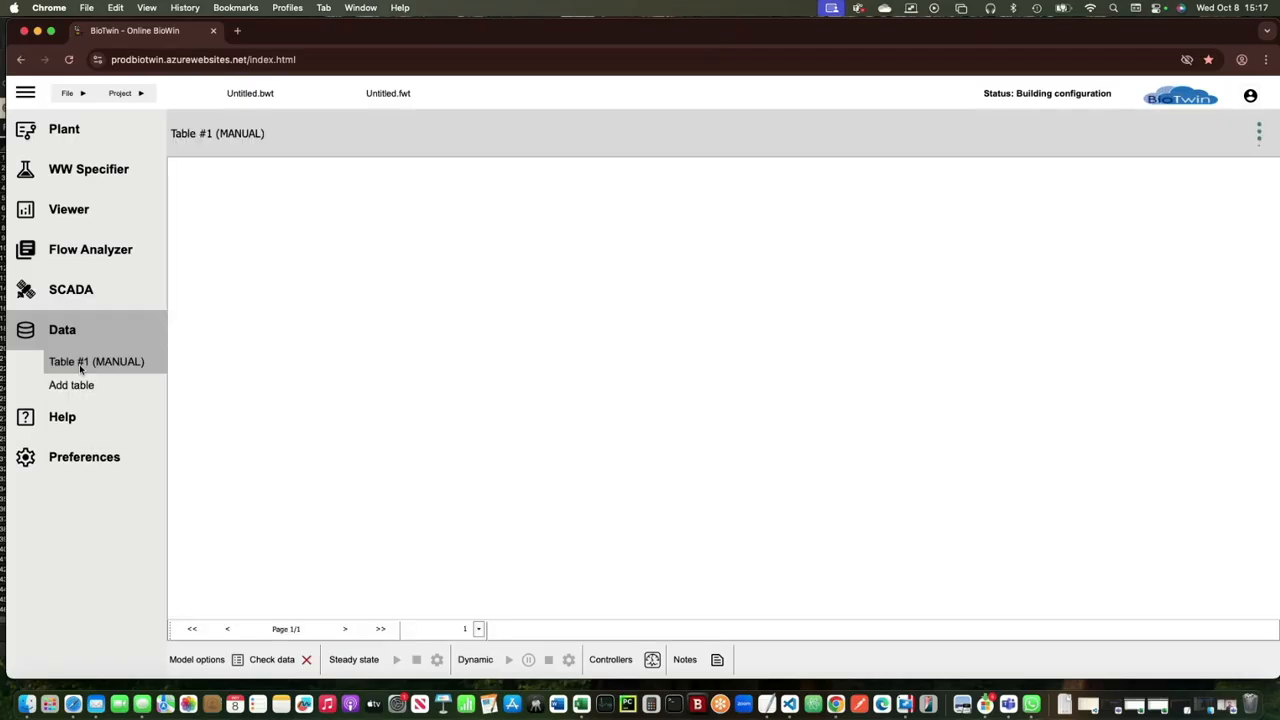
Step: Rename the new data table to "Plant XYZ flow data"
double_click(266, 133)
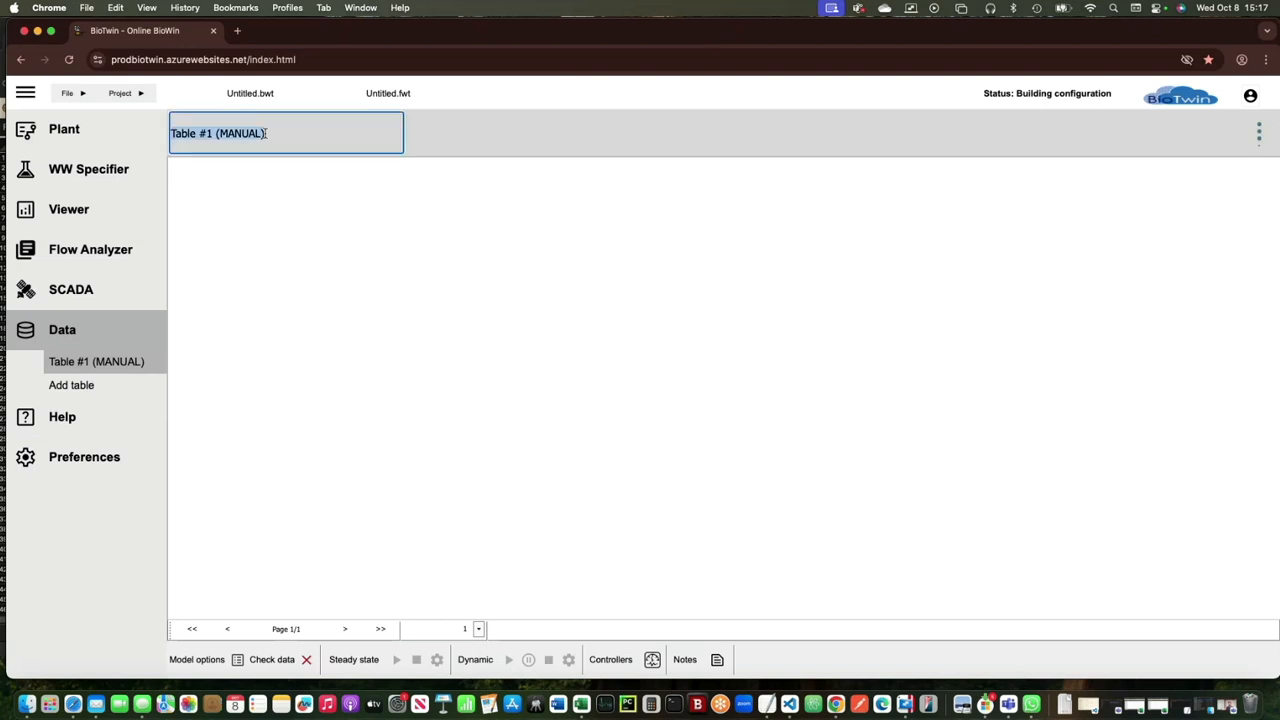
text(Plan)
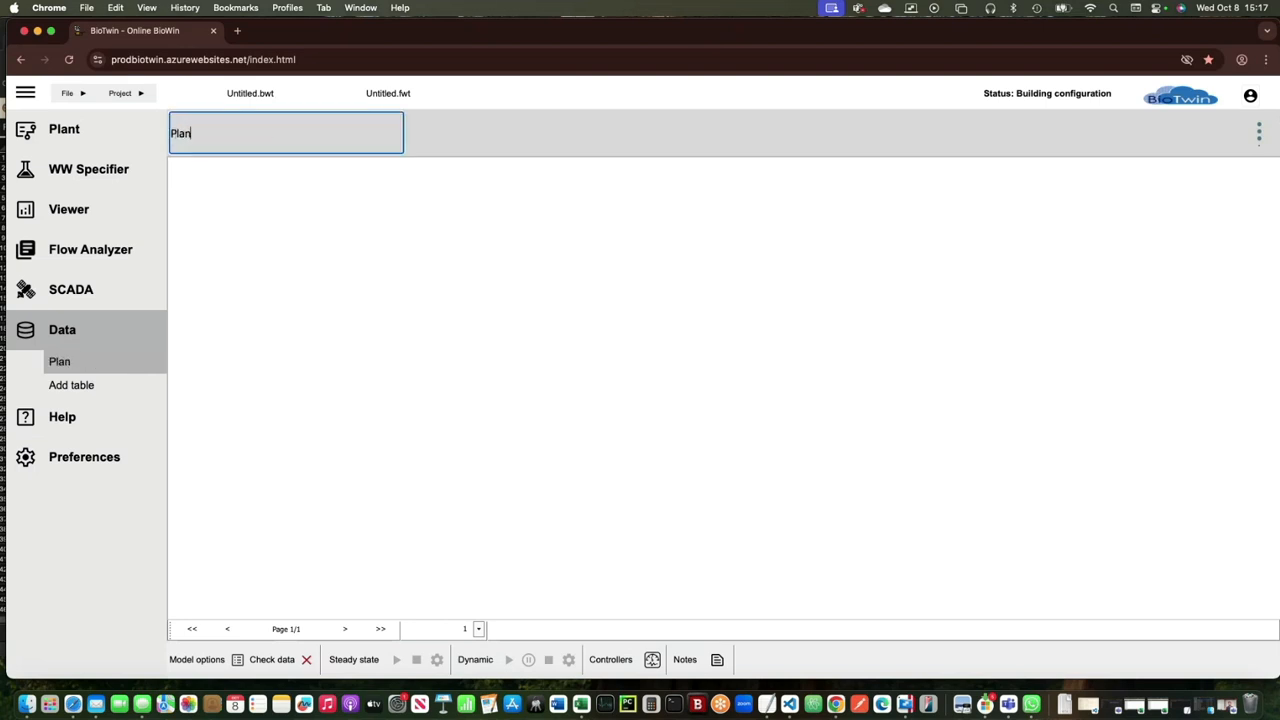
text(t XYZ flow dat)
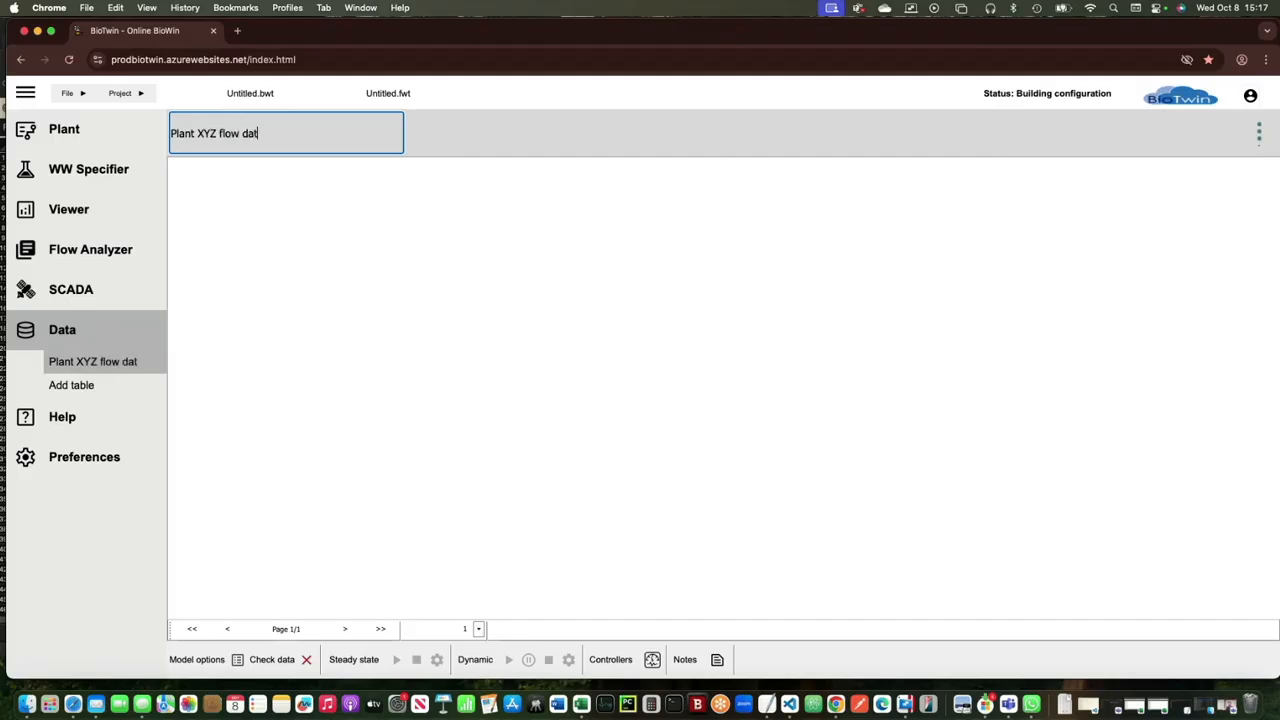
text(a)
click(332, 192)
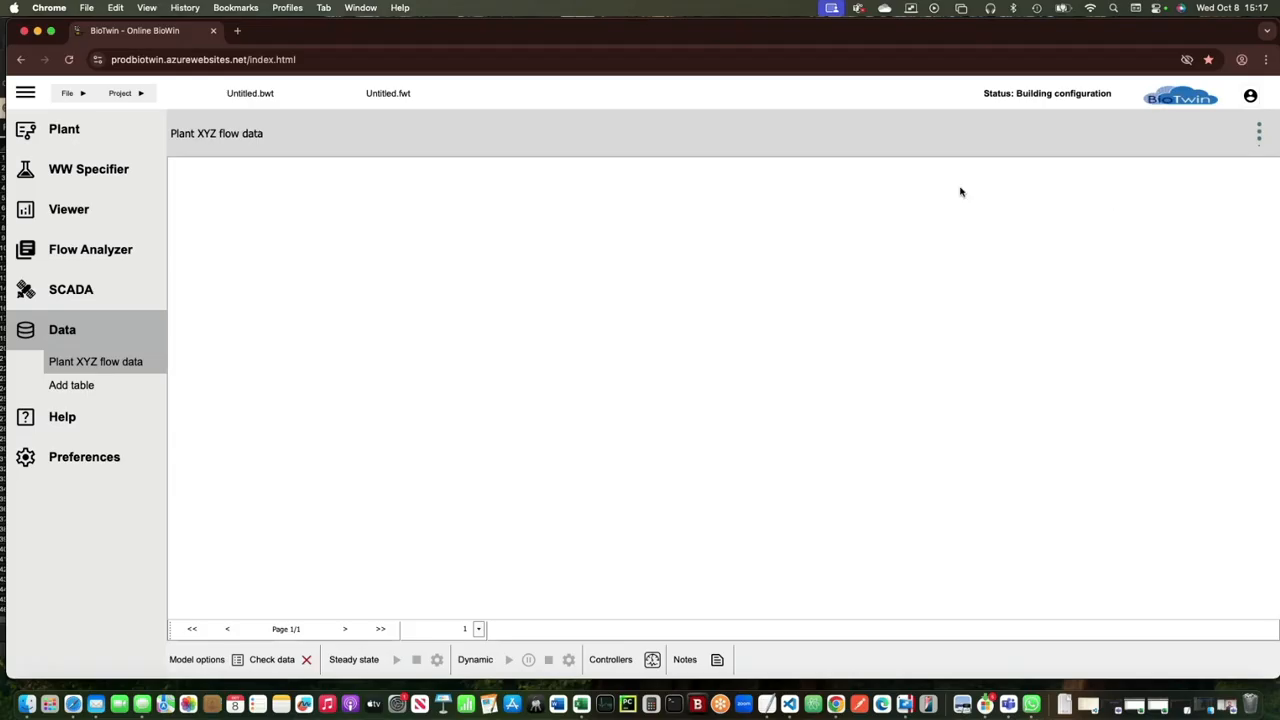
Step: Switch to the Excel workbook and copy the timestamp, mean_value, min_value and max_value columns with their headers, down to the last data row
key(ctrl+Up)
click(151, 358)
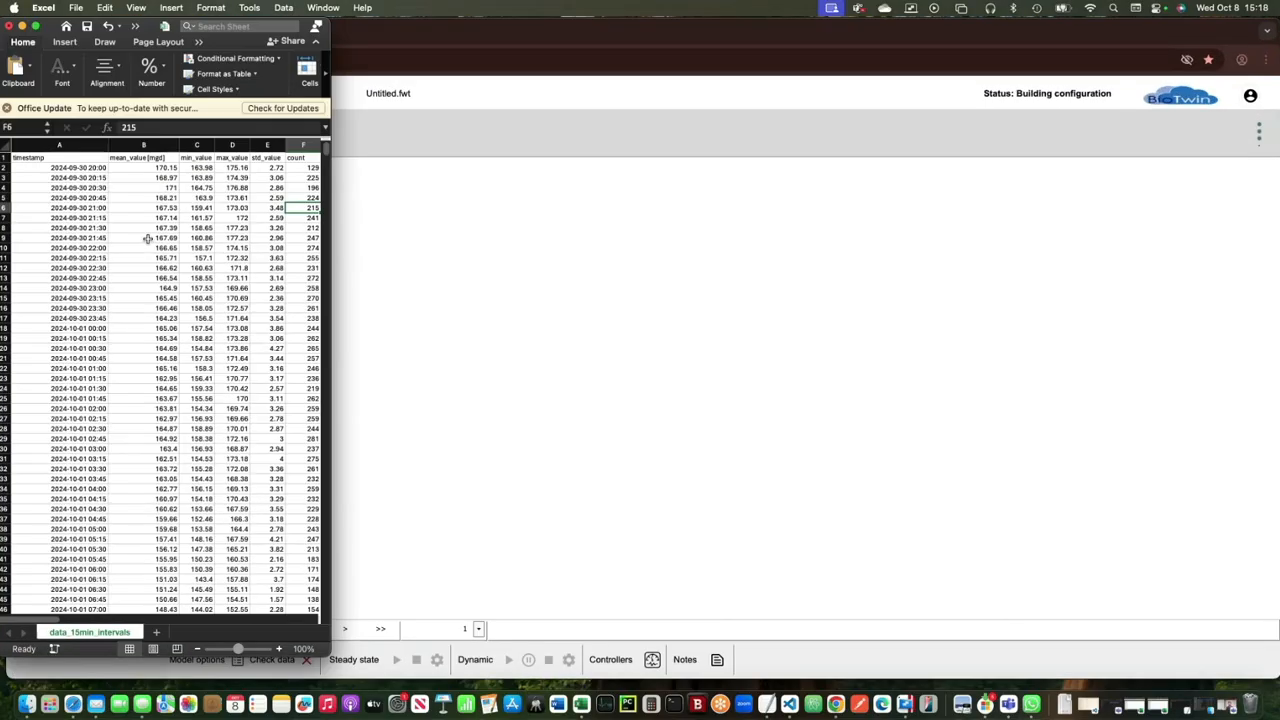
click(99, 157)
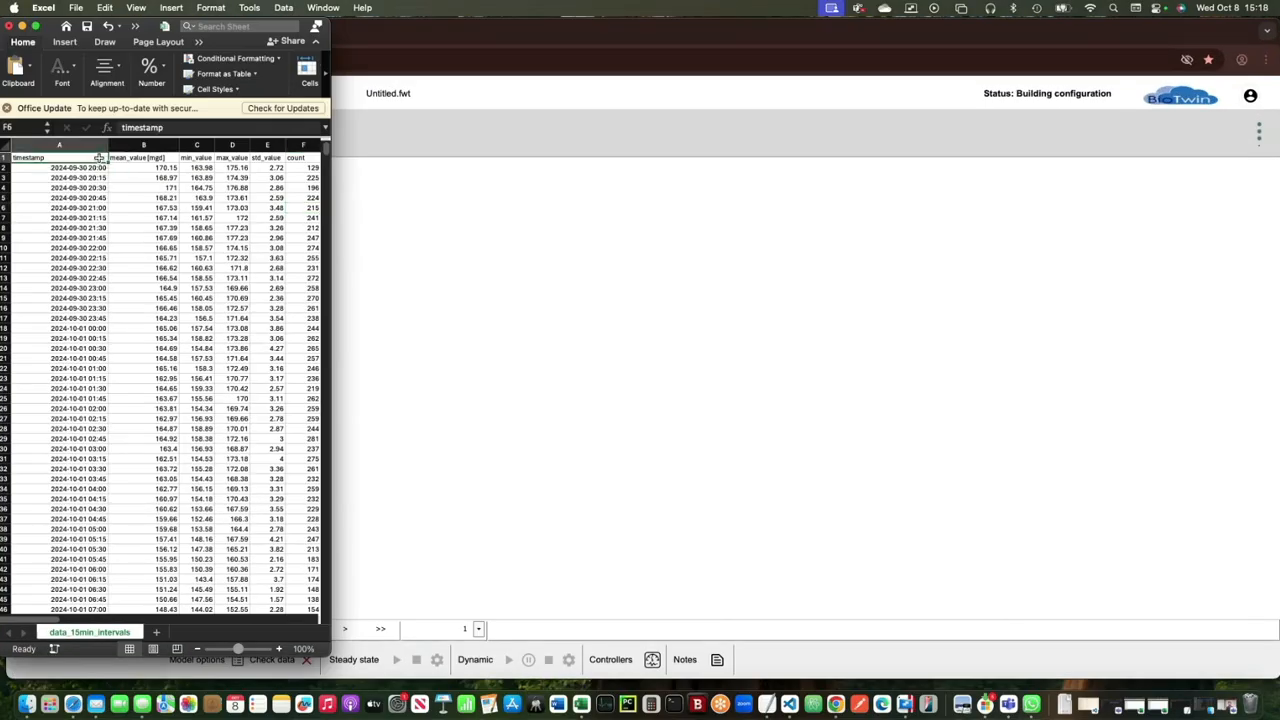
drag(105, 158, 91, 157)
drag(93, 154, 136, 166)
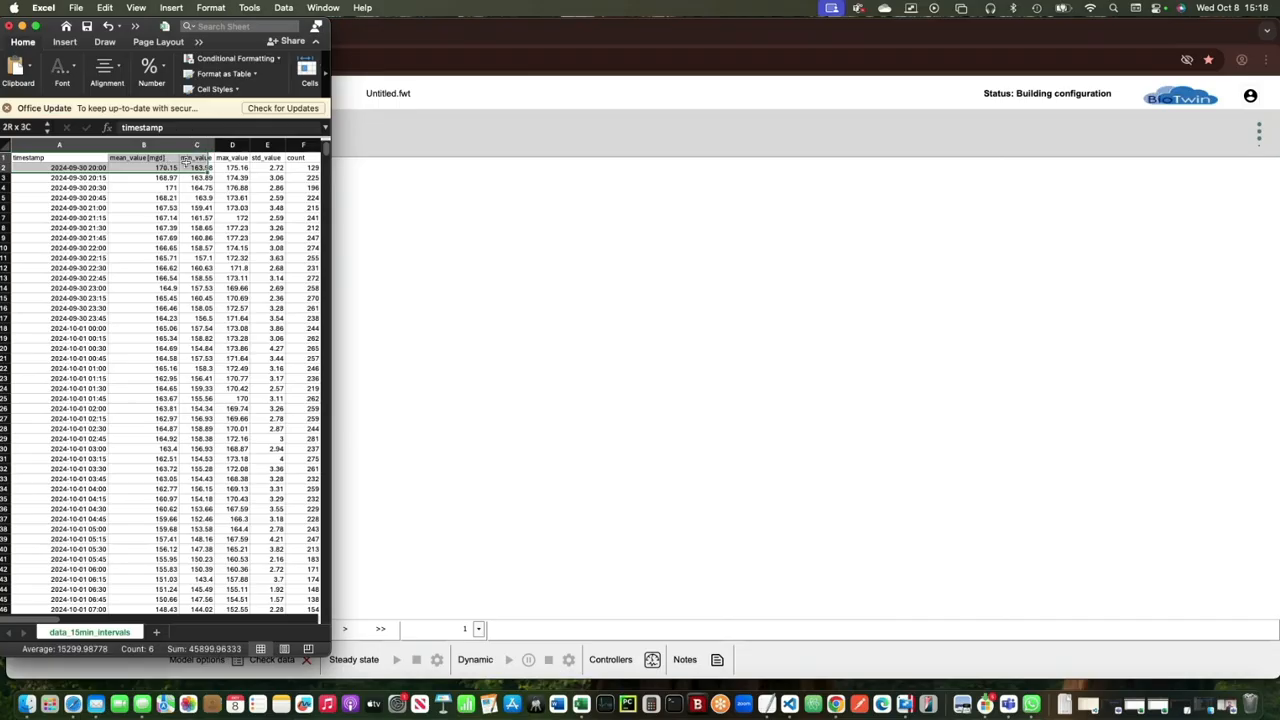
shift+click(198, 160)
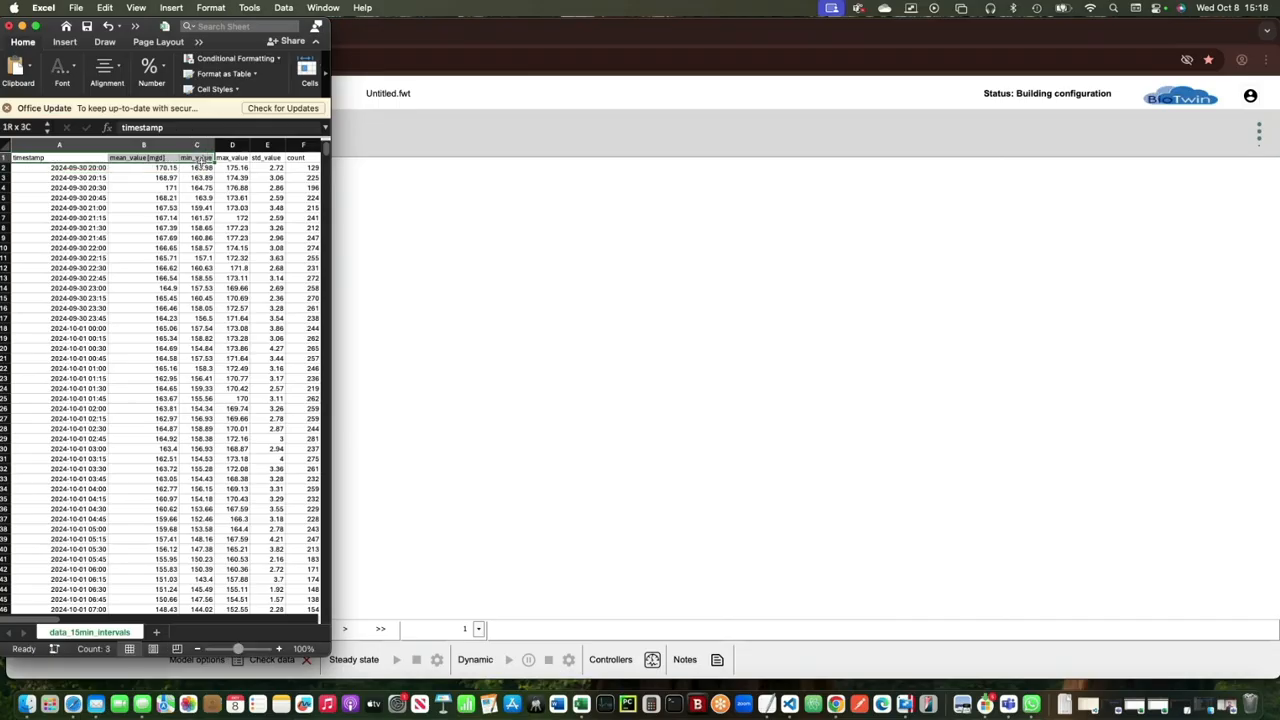
drag(201, 161, 223, 167)
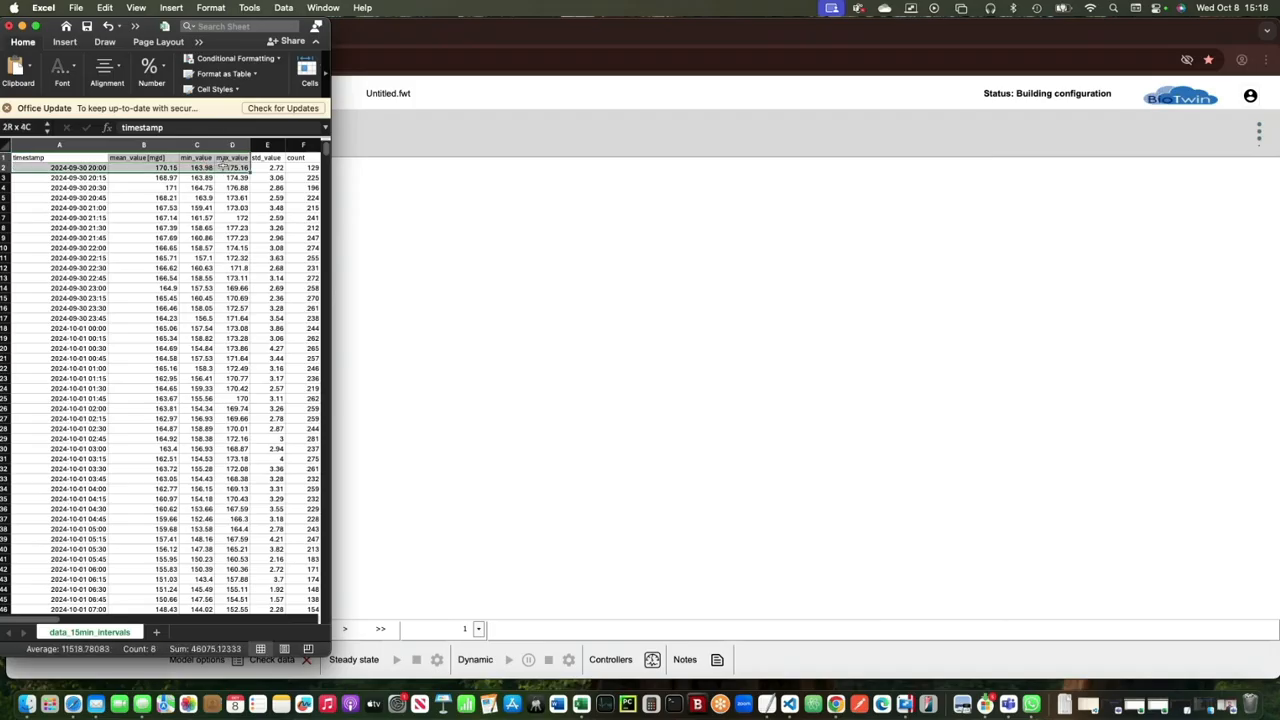
drag(223, 167, 223, 167)
key(super+shift+Down)
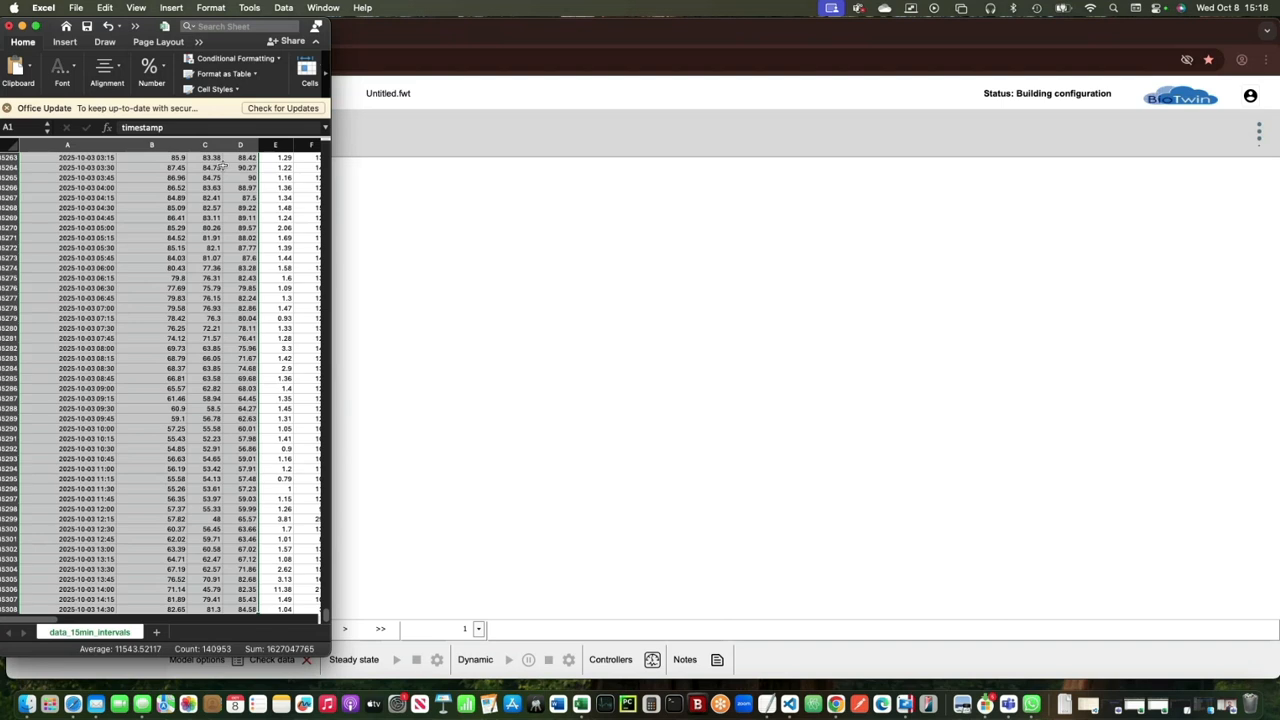
key(super+c)
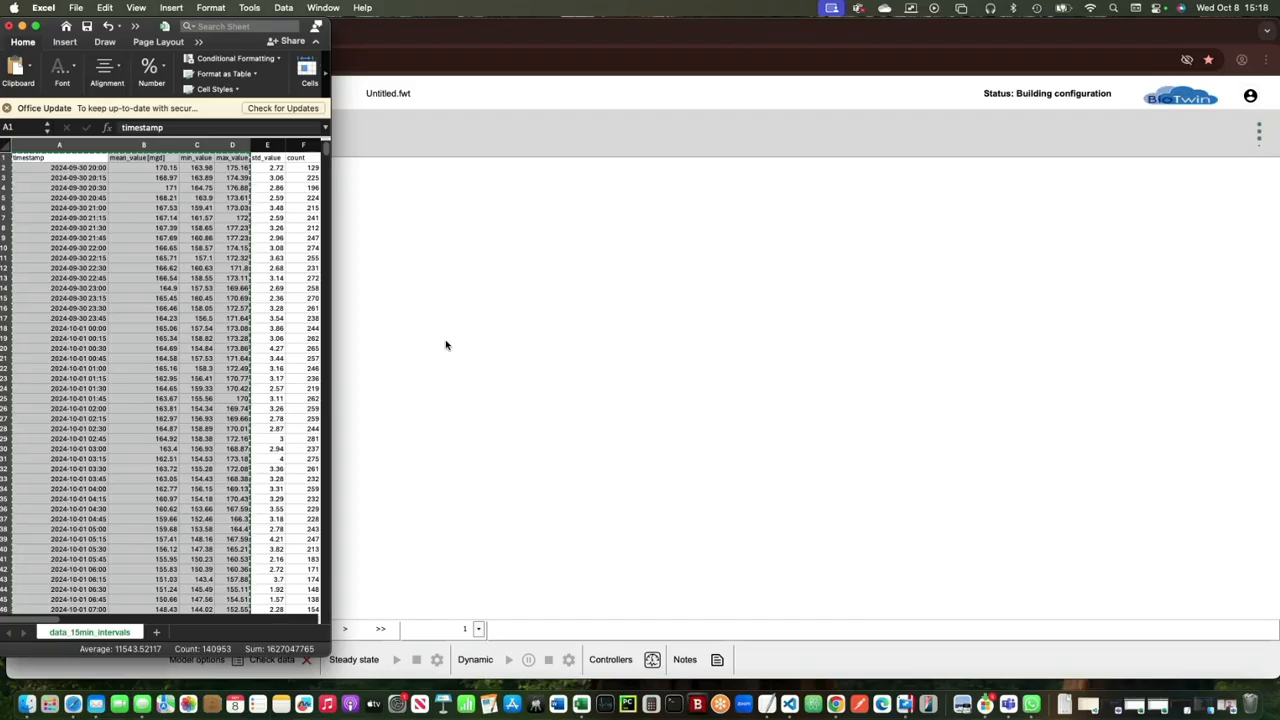
Step: Switch back to BioTwin and start a clipboard import into the Plant XYZ flow data table, allowing clipboard access
click(623, 294)
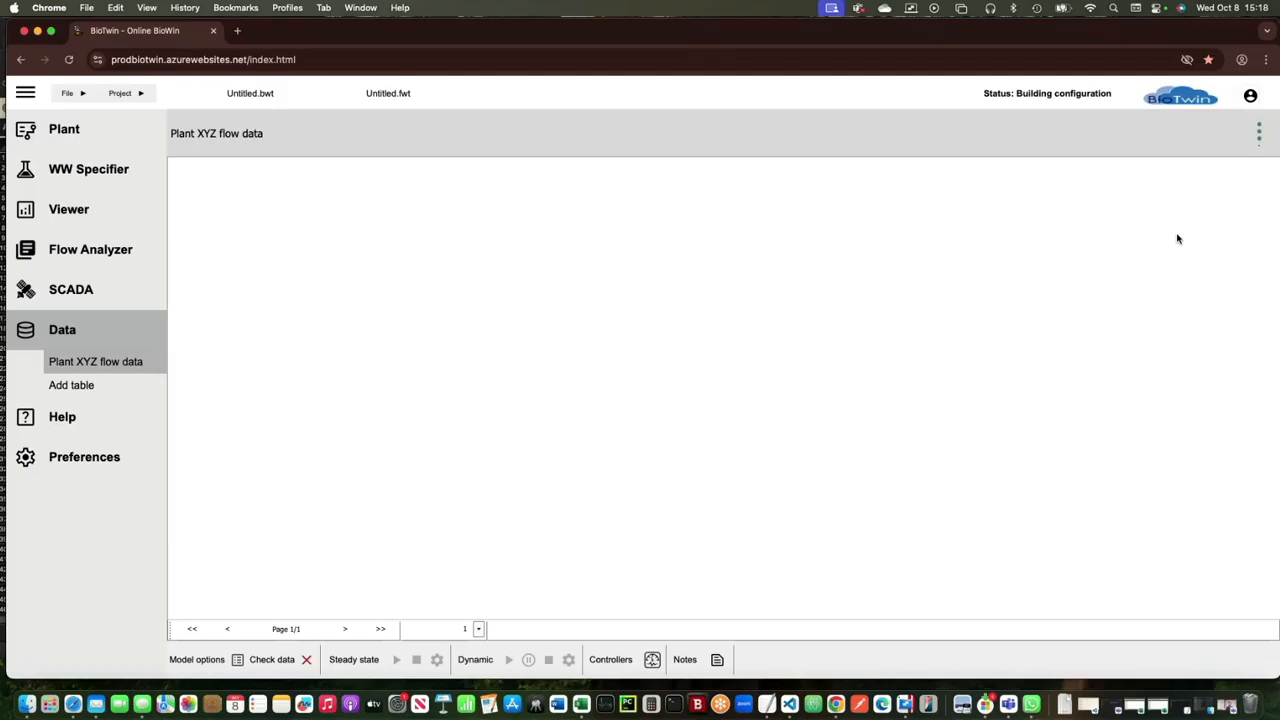
click(1260, 132)
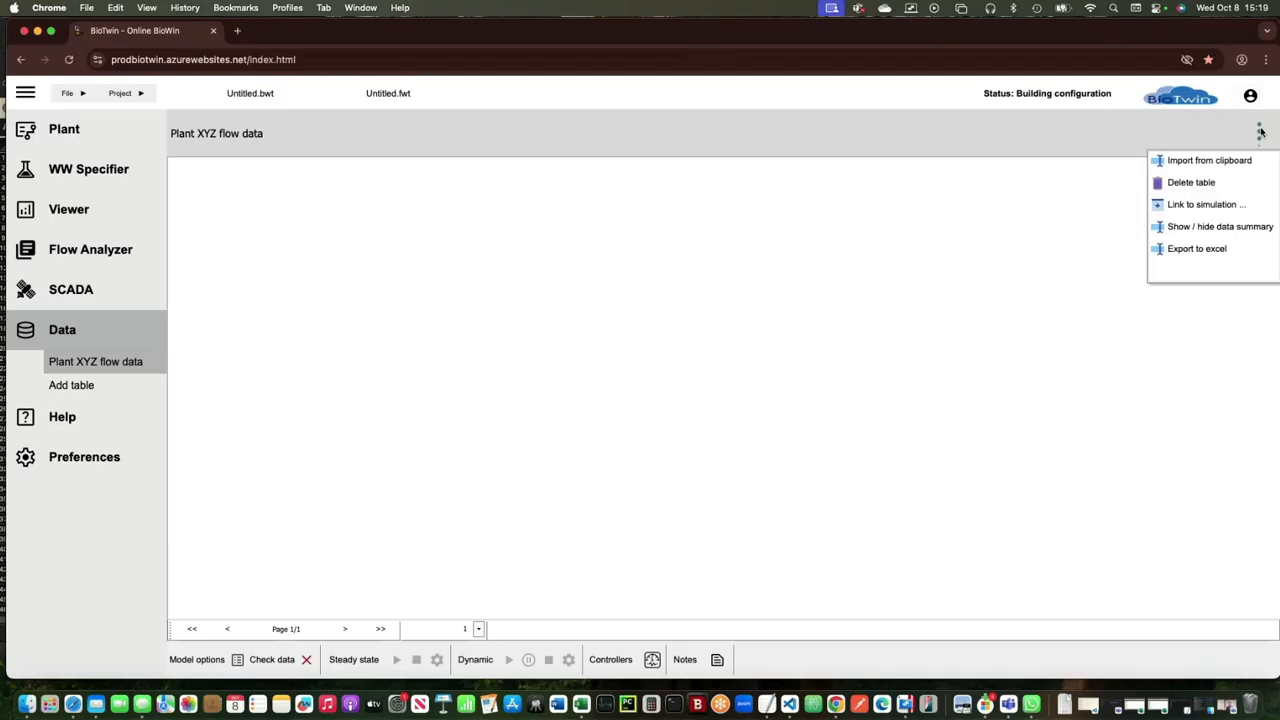
click(1219, 162)
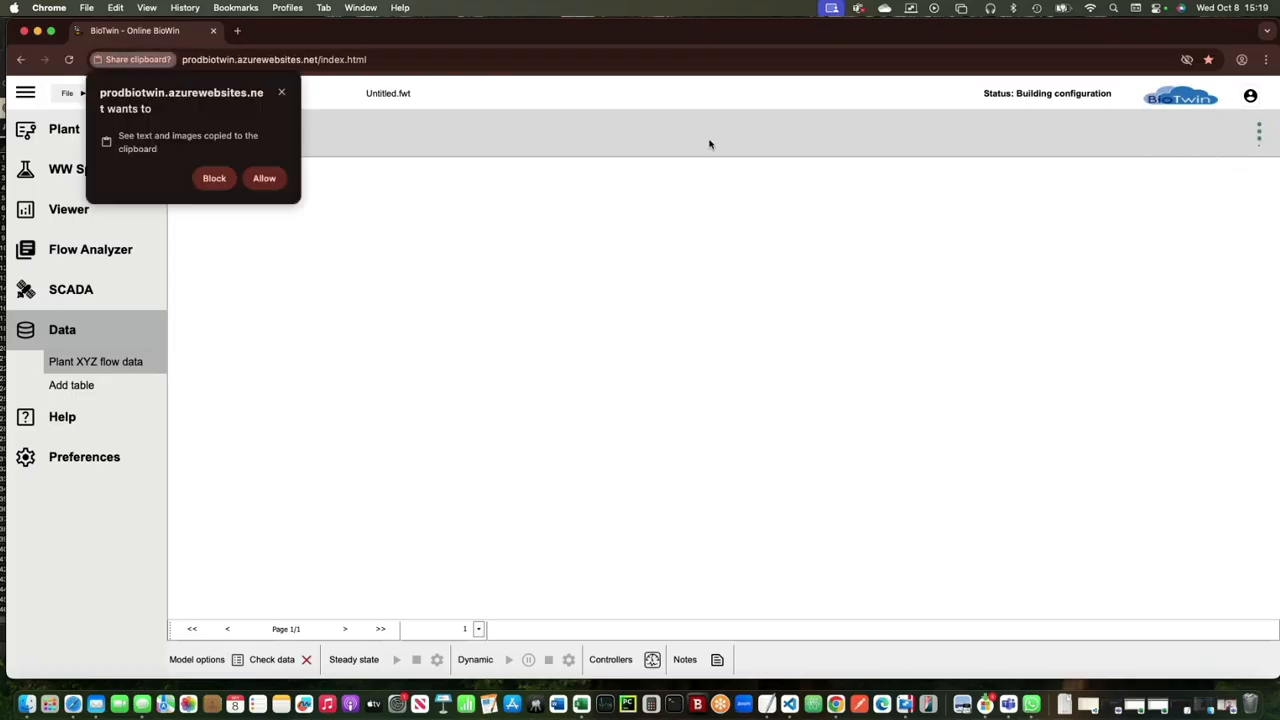
click(264, 178)
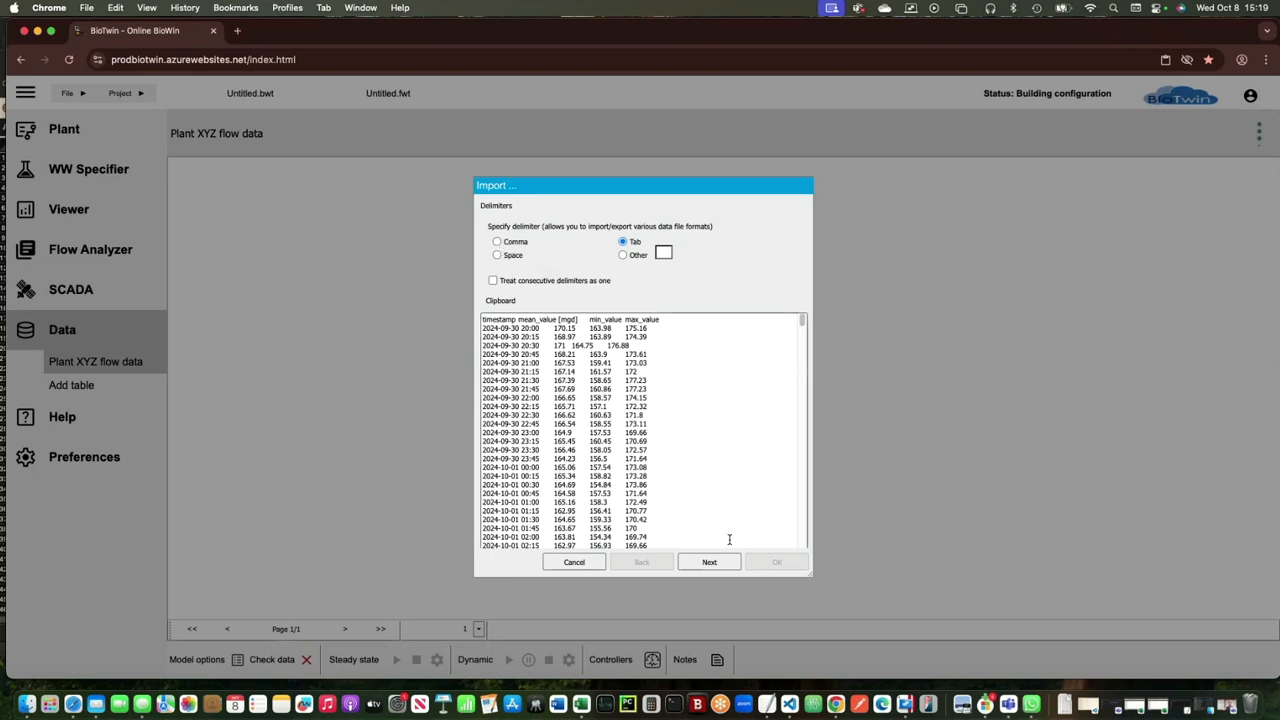
Step: Accept Tab as the import delimiter and data in columns, with titles in row 1 and data starting in row 2
click(709, 562)
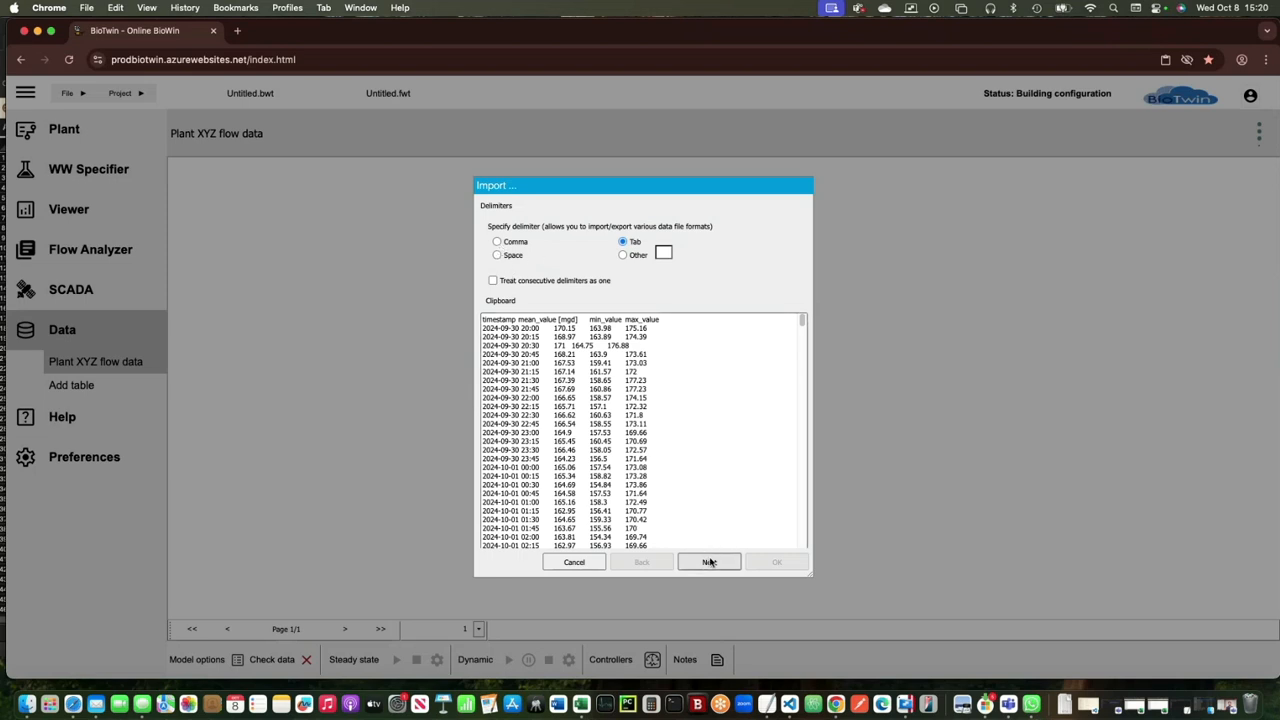
click(709, 562)
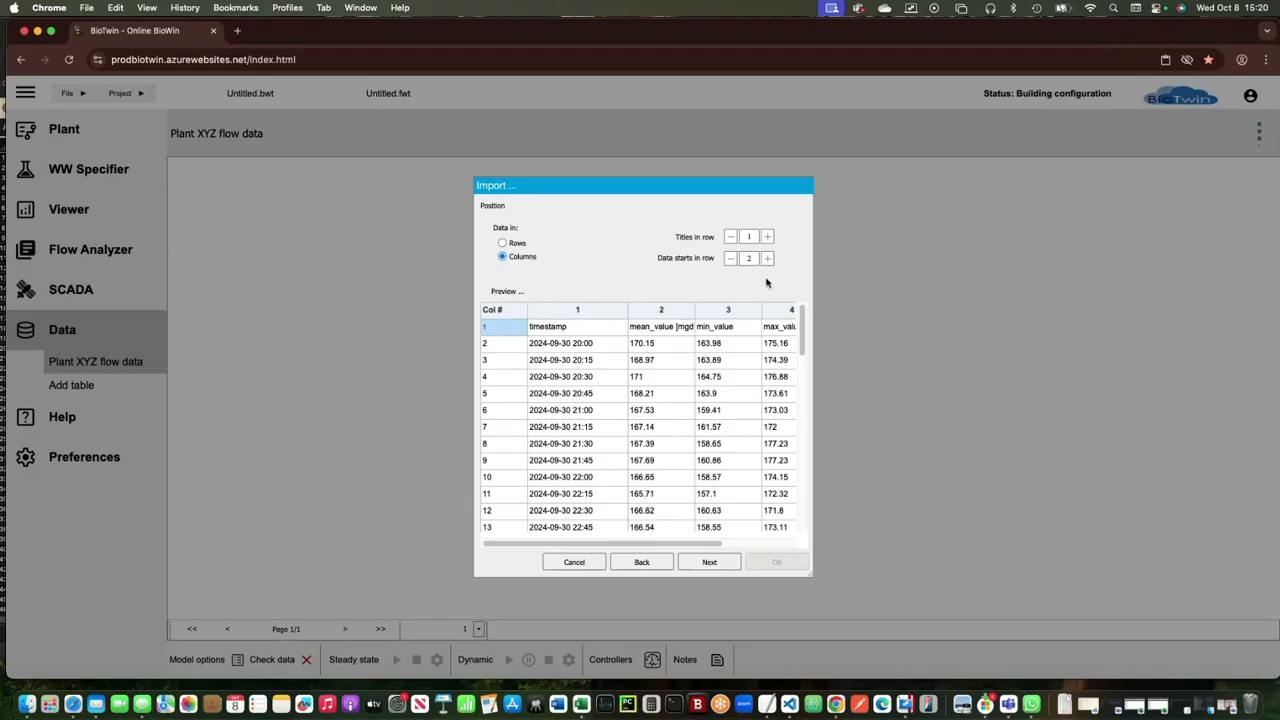
click(705, 563)
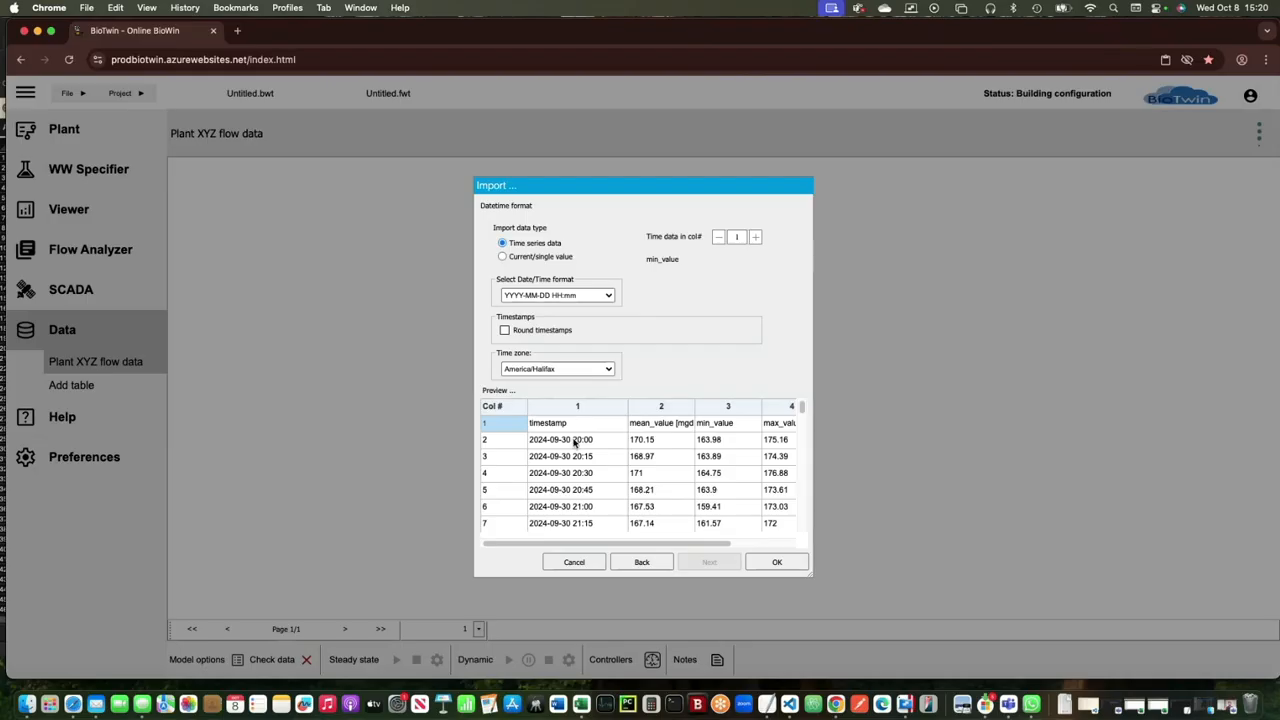
Step: Import as time series with date format YYYY-MM-DD HH:mm and time zone America/North_Dakota/Center, and complete the import
click(609, 295)
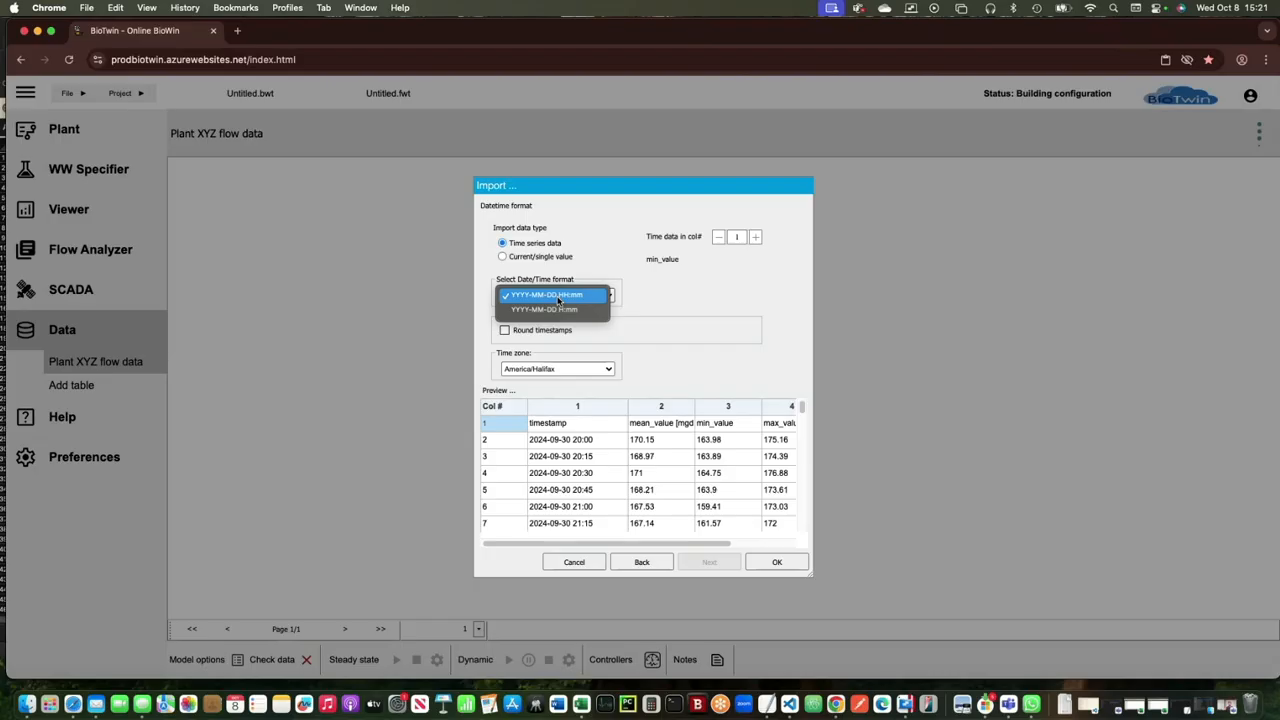
click(558, 298)
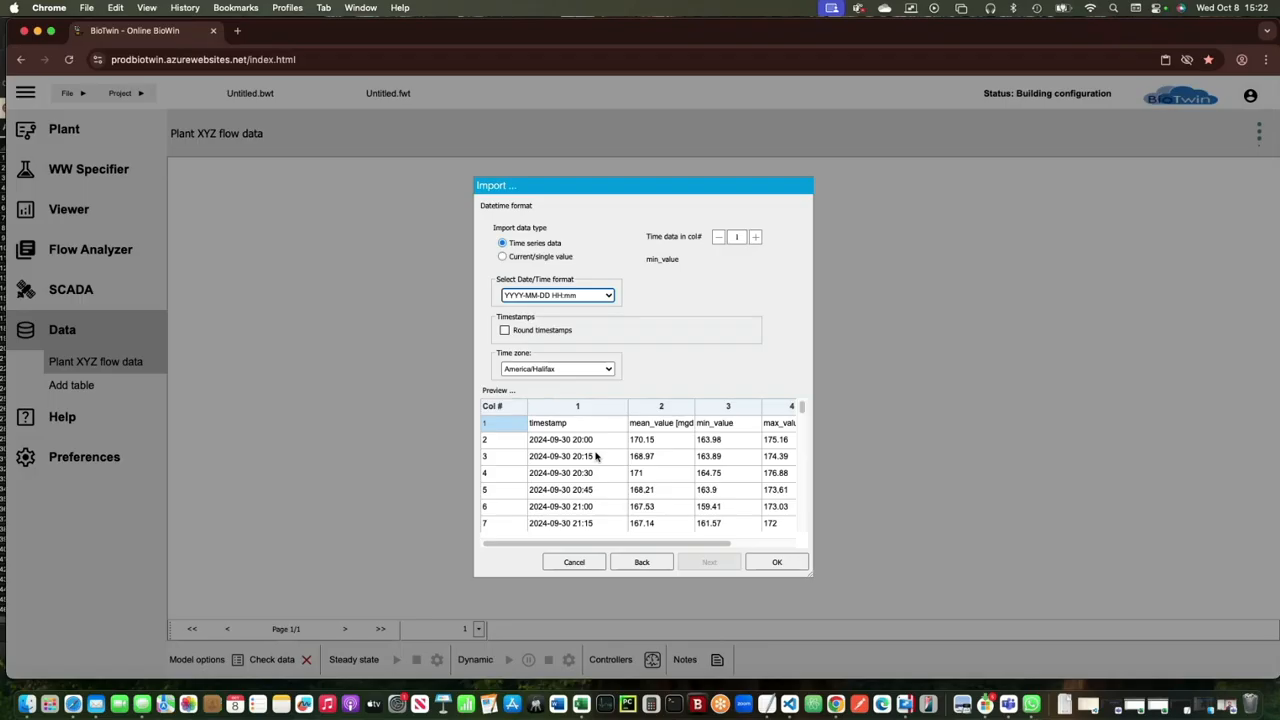
click(609, 370)
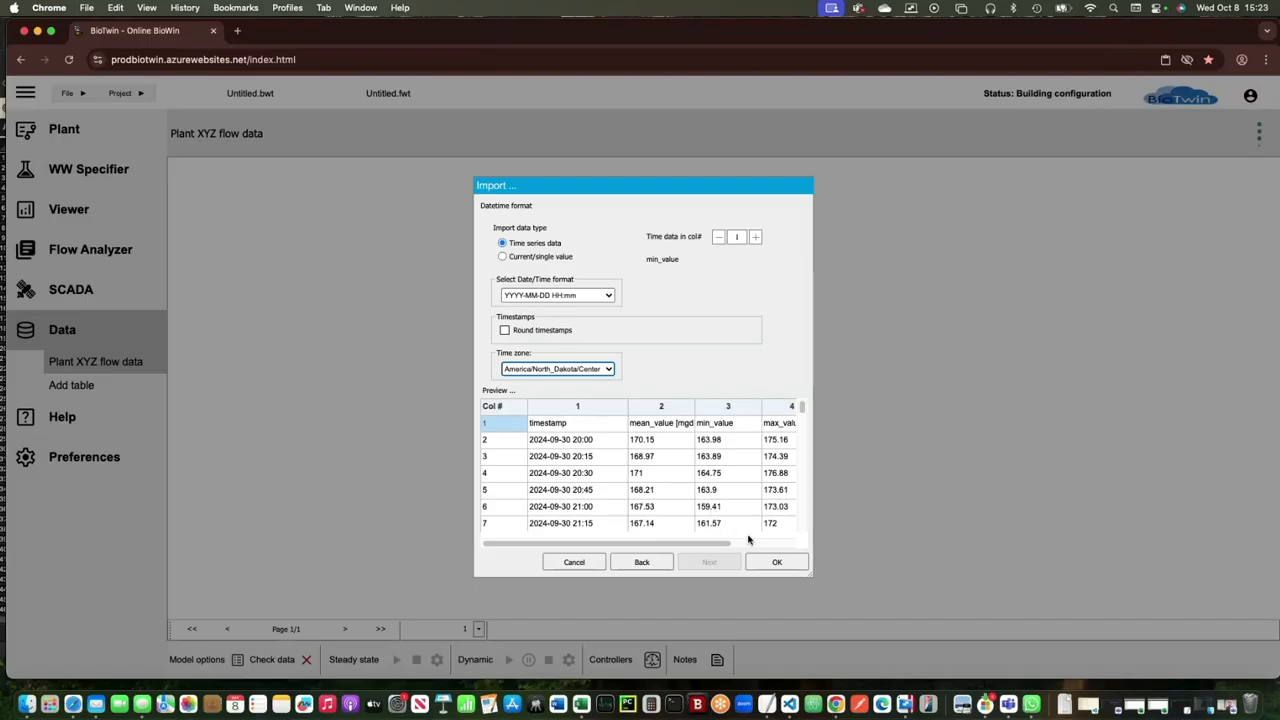
click(765, 563)
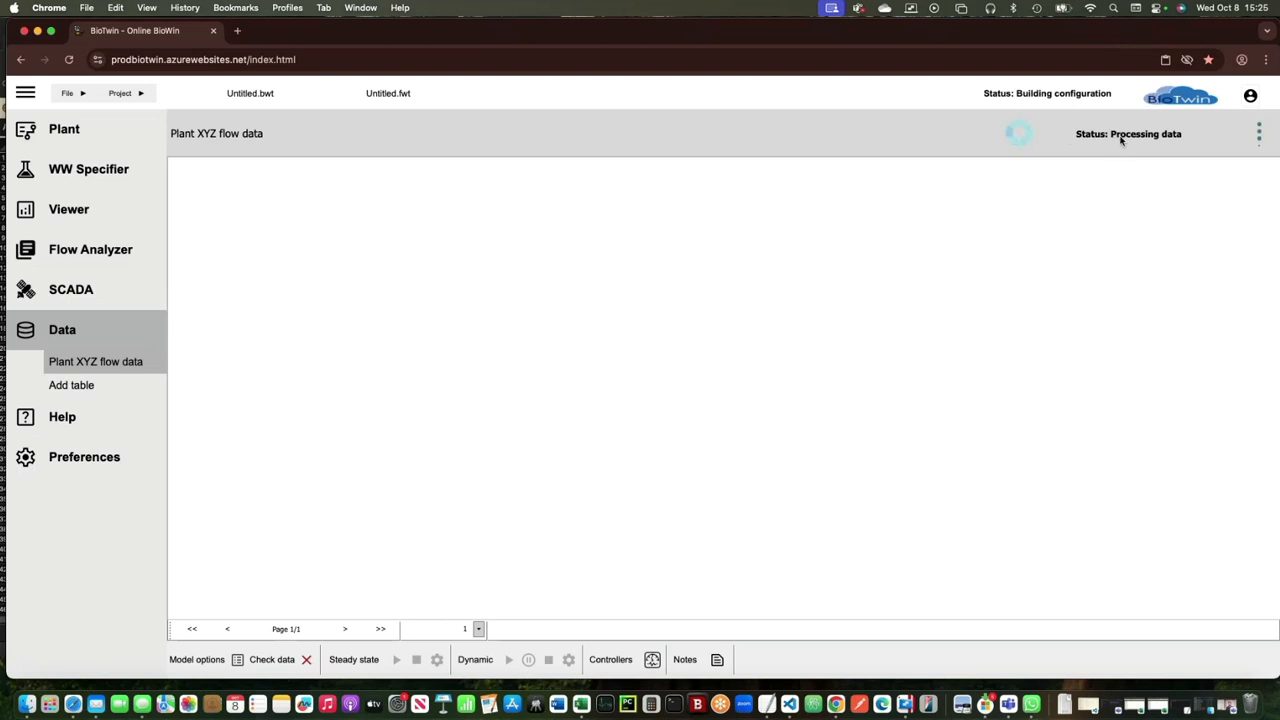
Step: Place a COD influent, a bioreactor and an effluent in a row on the plant drawing
click(89, 131)
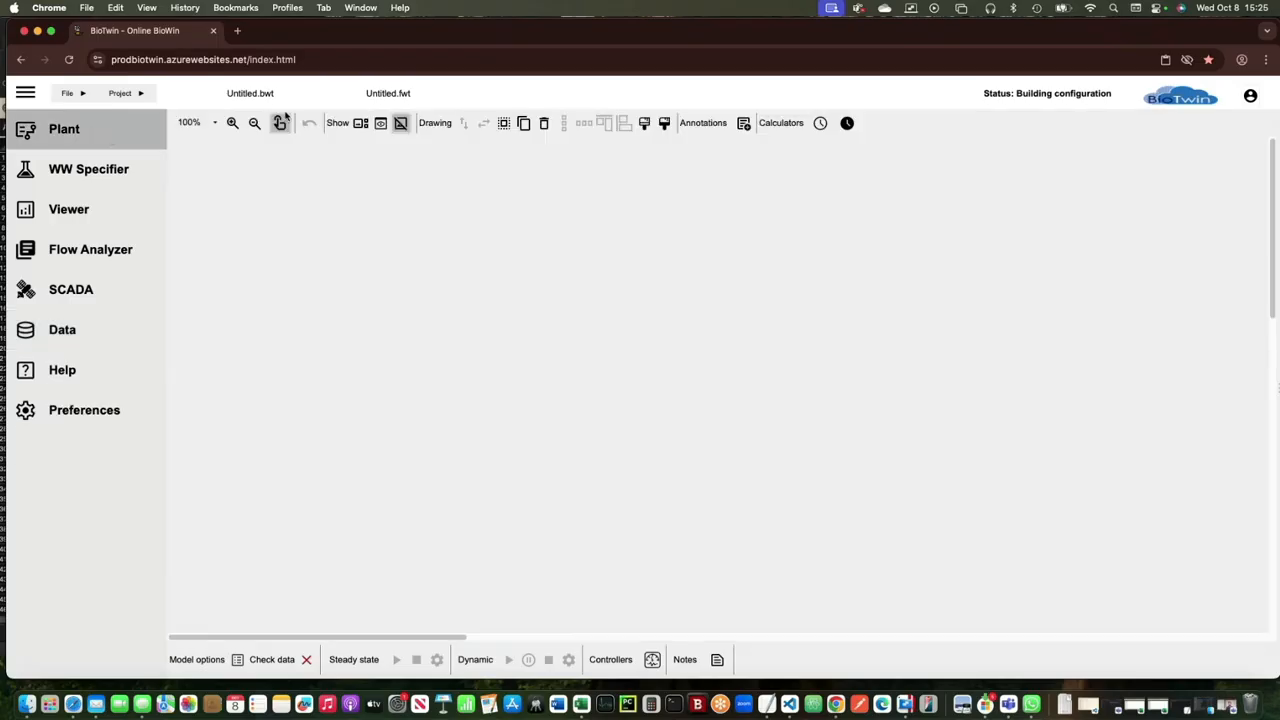
click(360, 122)
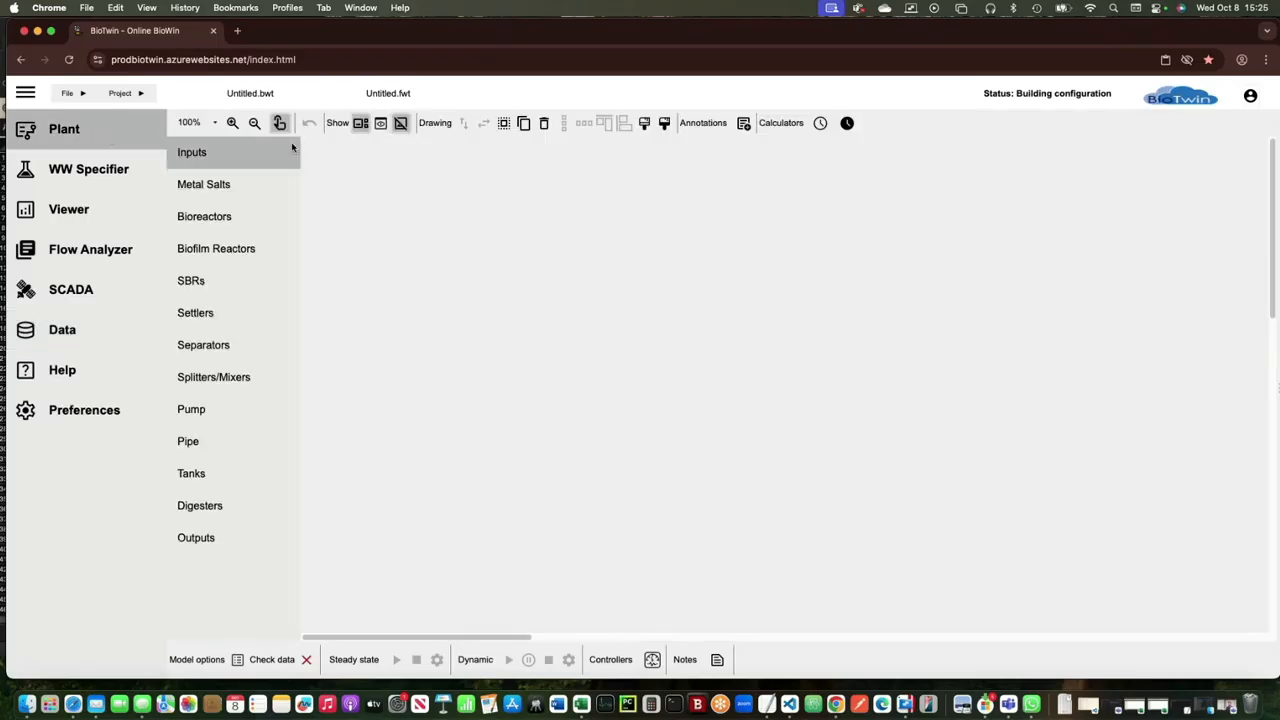
click(210, 157)
drag(191, 196, 372, 204)
click(262, 289)
drag(190, 253, 458, 210)
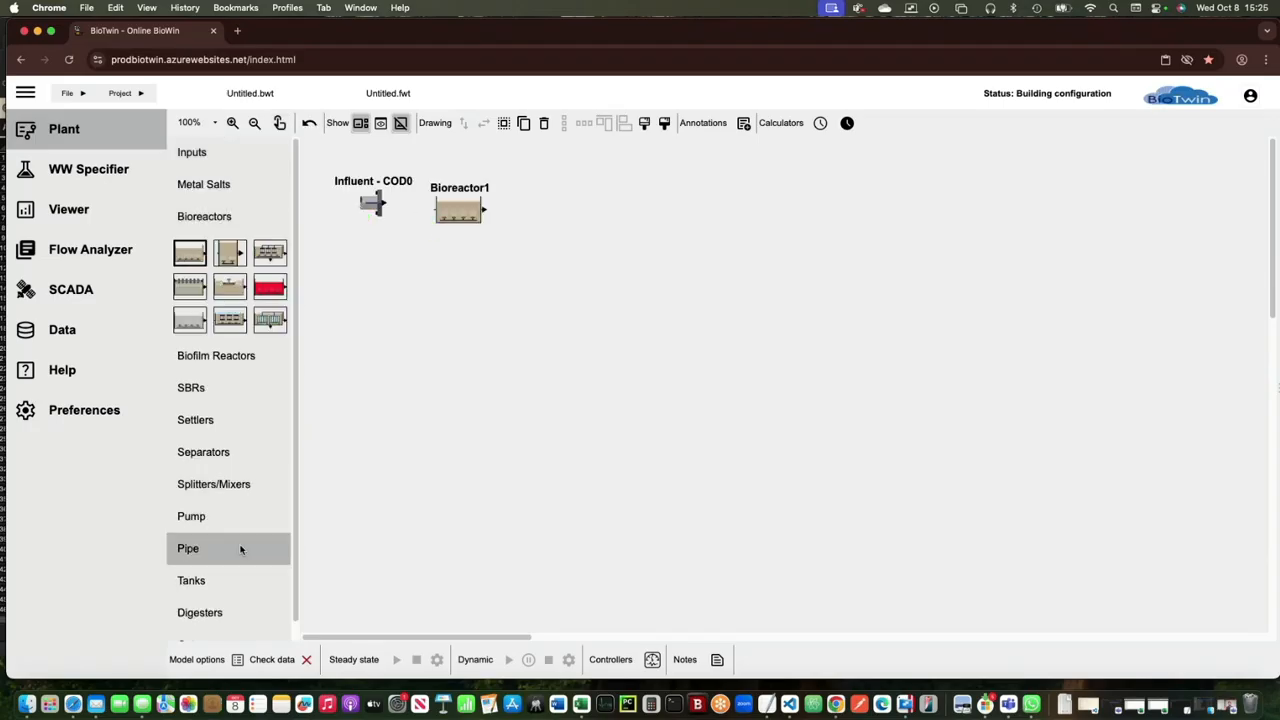
scroll(235, 613, down, 1)
click(234, 613)
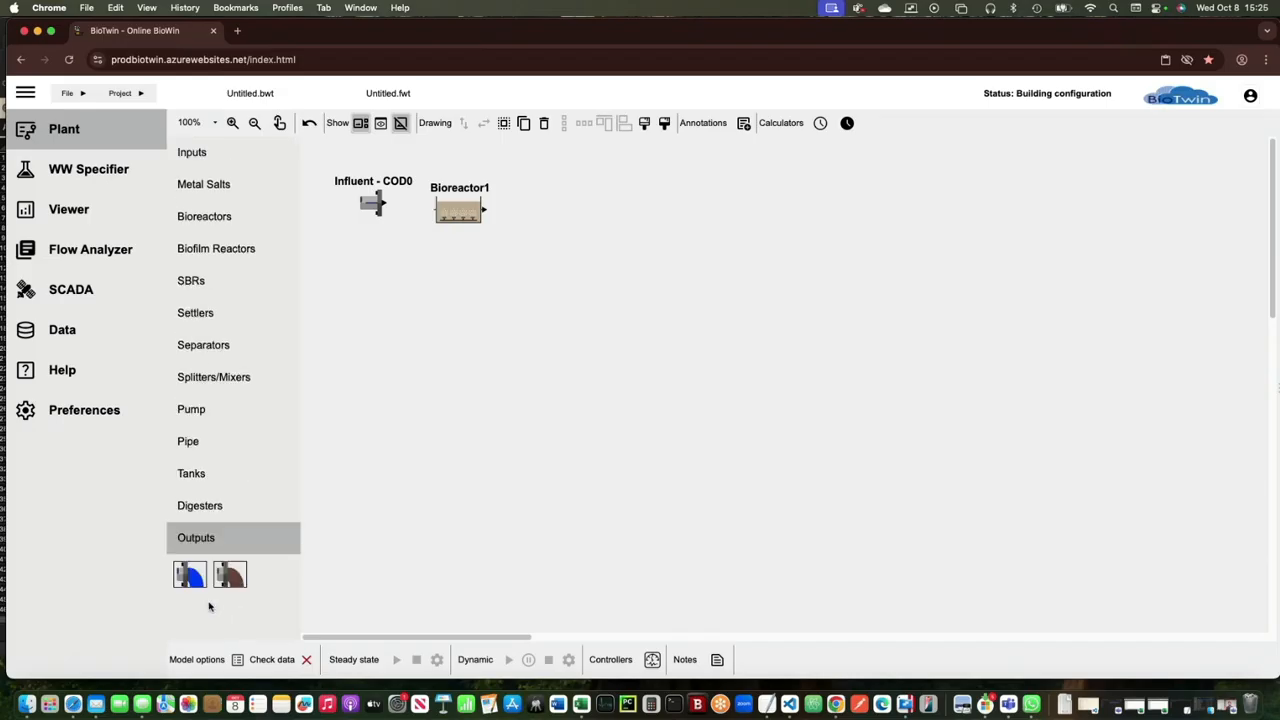
drag(192, 573, 550, 213)
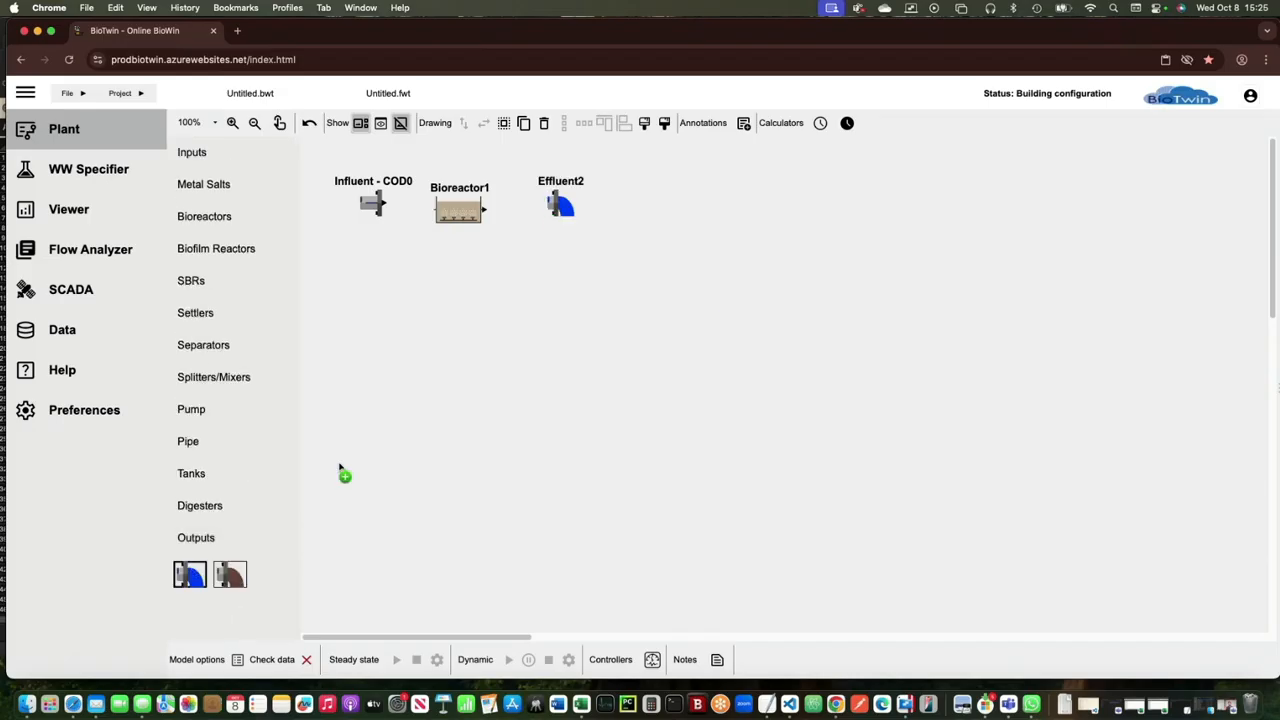
Step: Connect the COD influent to the bioreactor and the bioreactor to the effluent with pipes
click(266, 531)
click(236, 456)
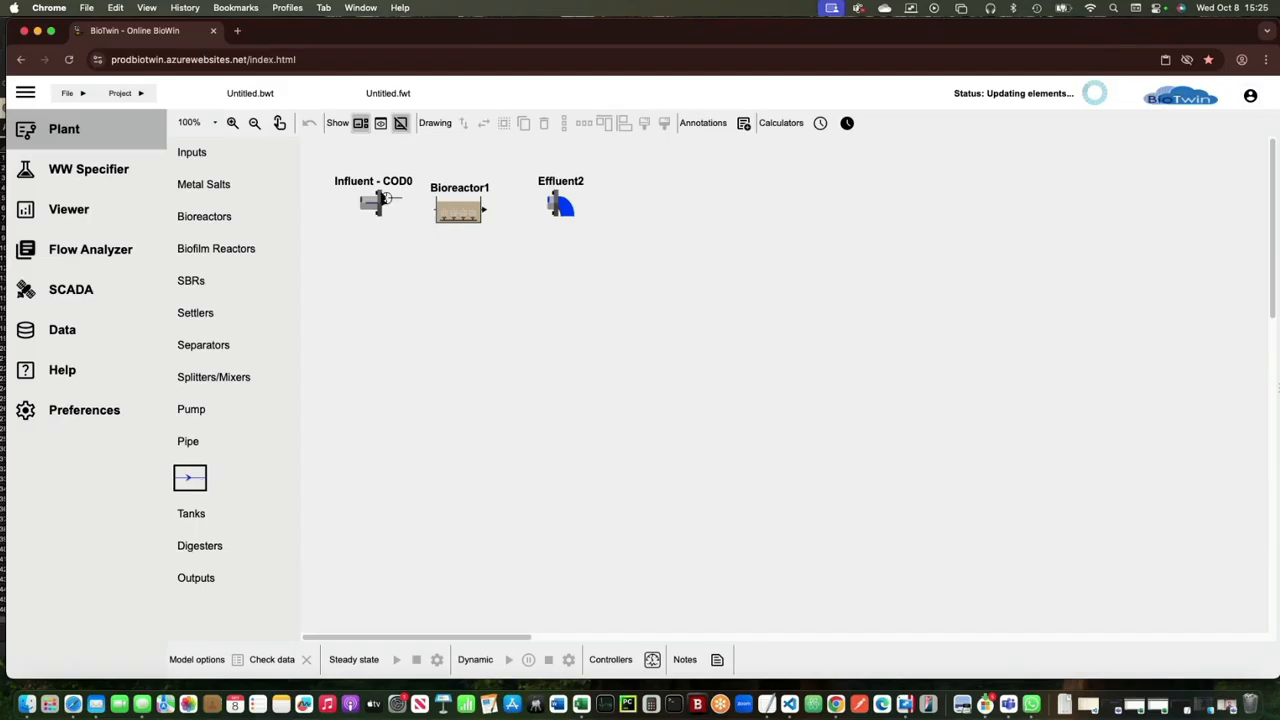
click(437, 205)
click(551, 206)
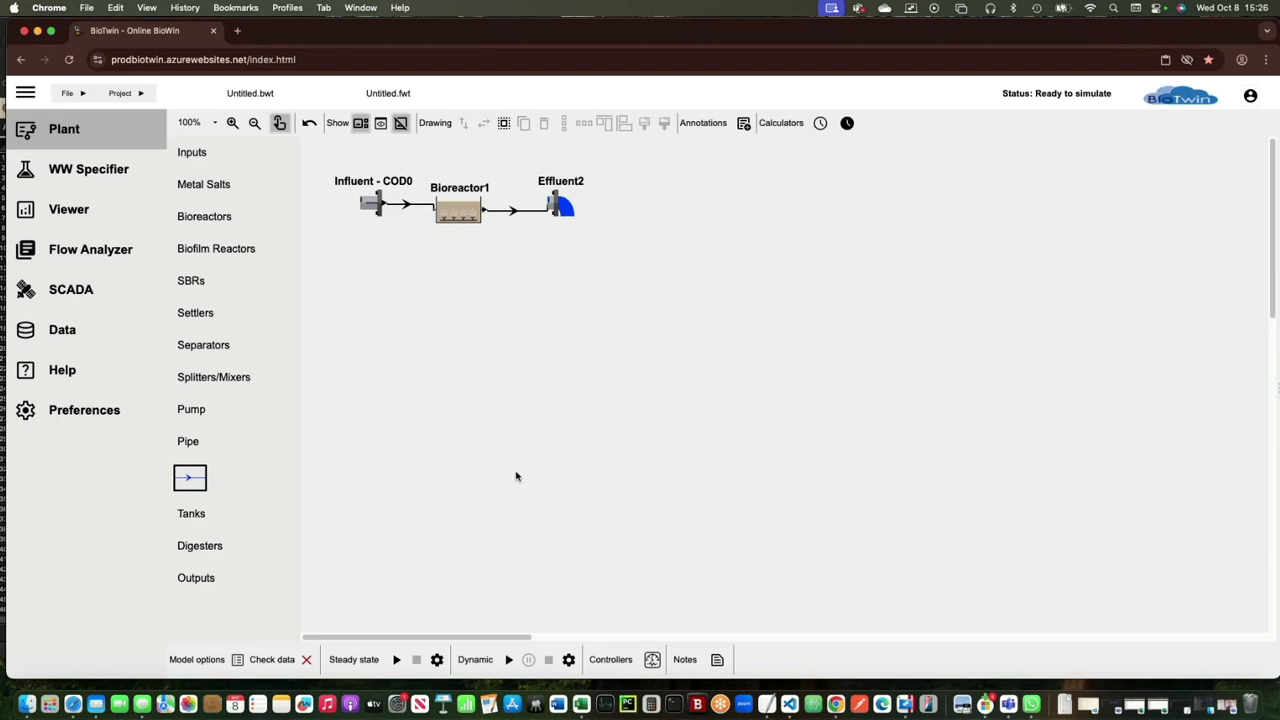
Step: Hide the element palette and run a steady-state simulation, accepting the unspecified data for the influent and bioreactor
click(250, 434)
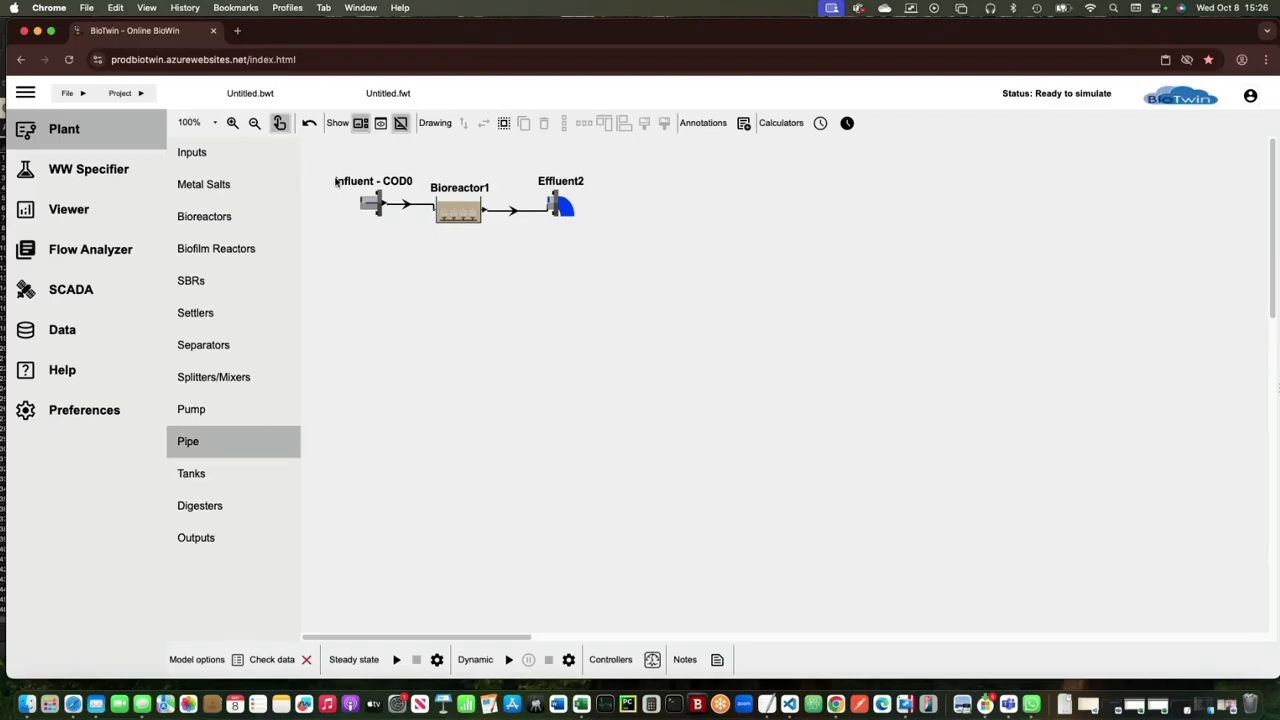
click(357, 124)
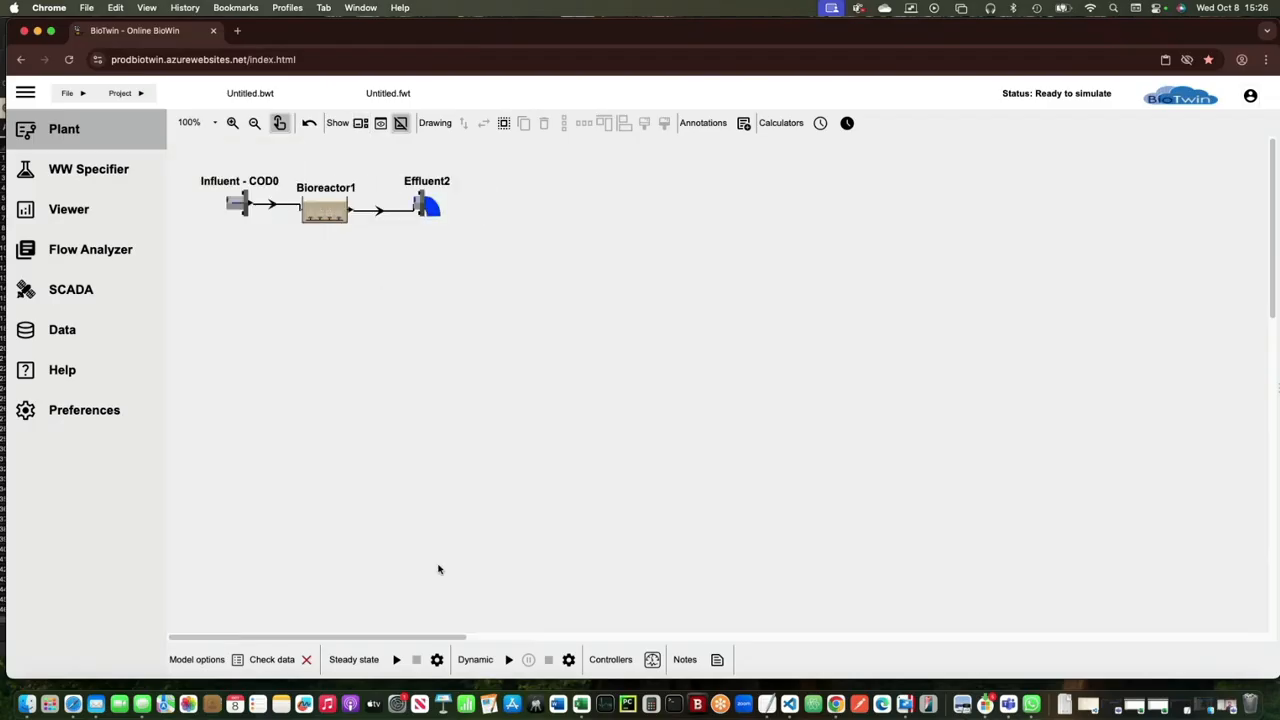
click(397, 660)
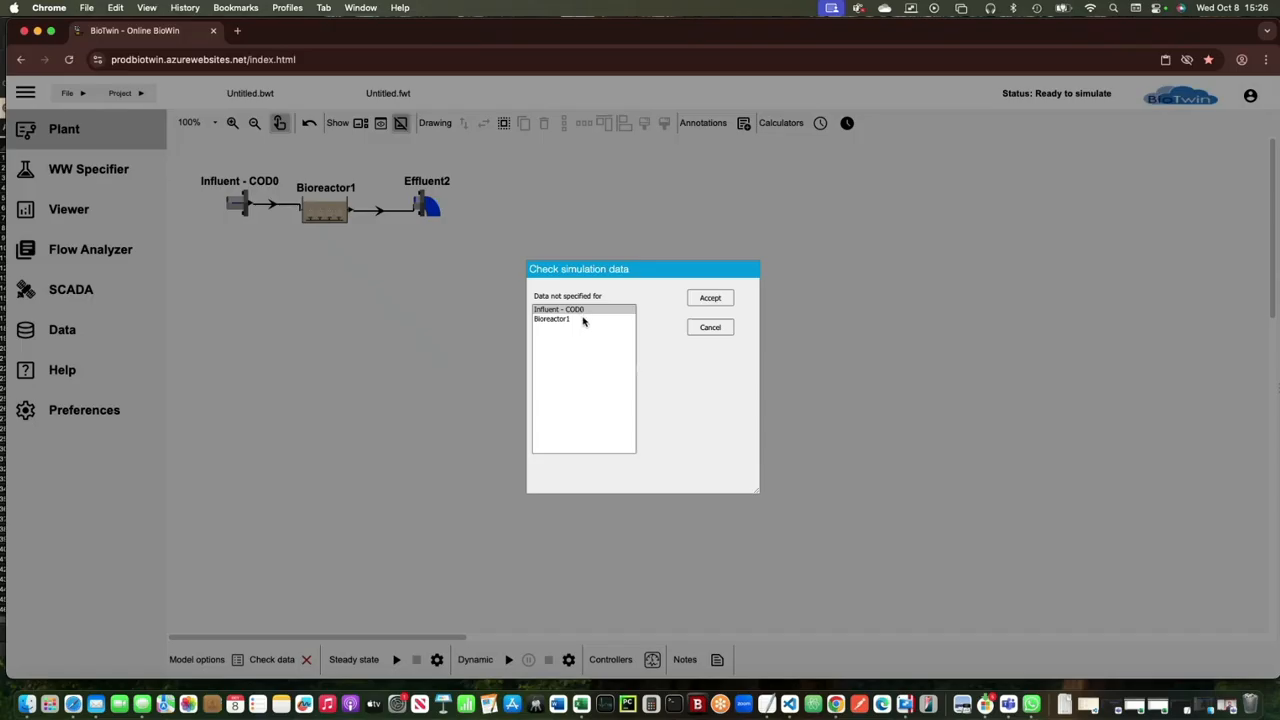
click(724, 301)
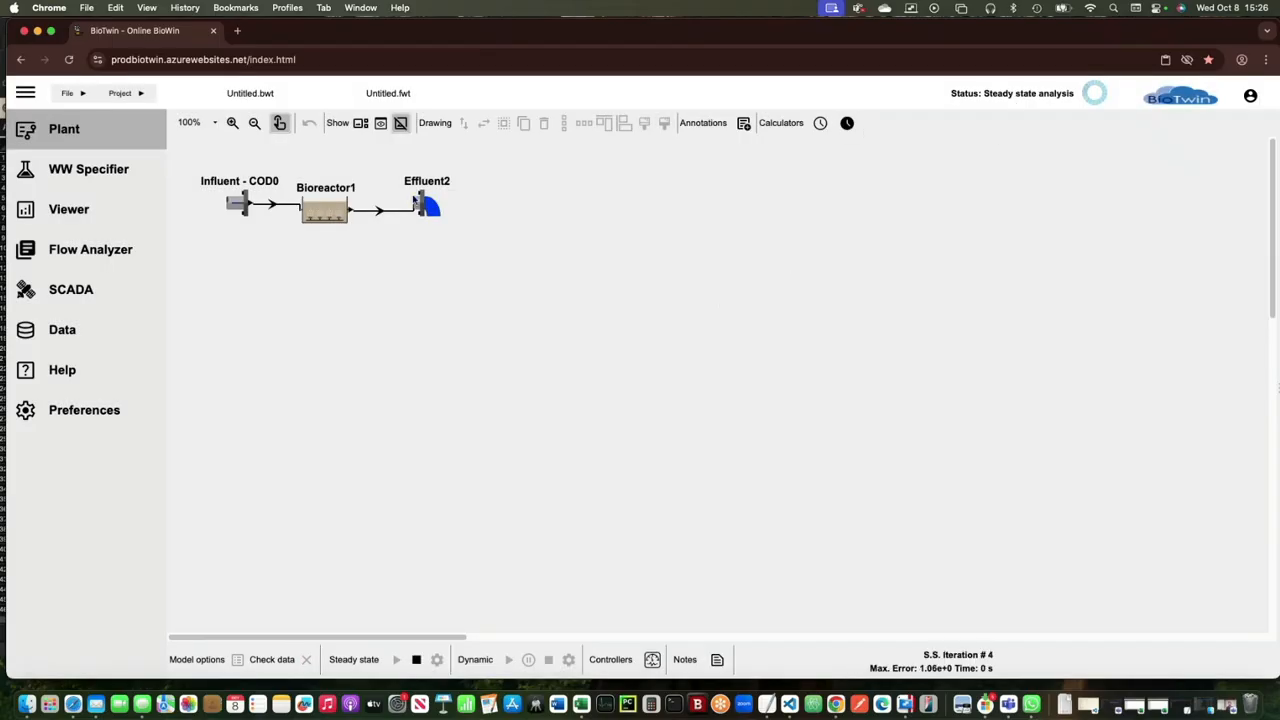
Step: Open the Plant XYZ flow data table and review the time zone warnings from the import
click(88, 329)
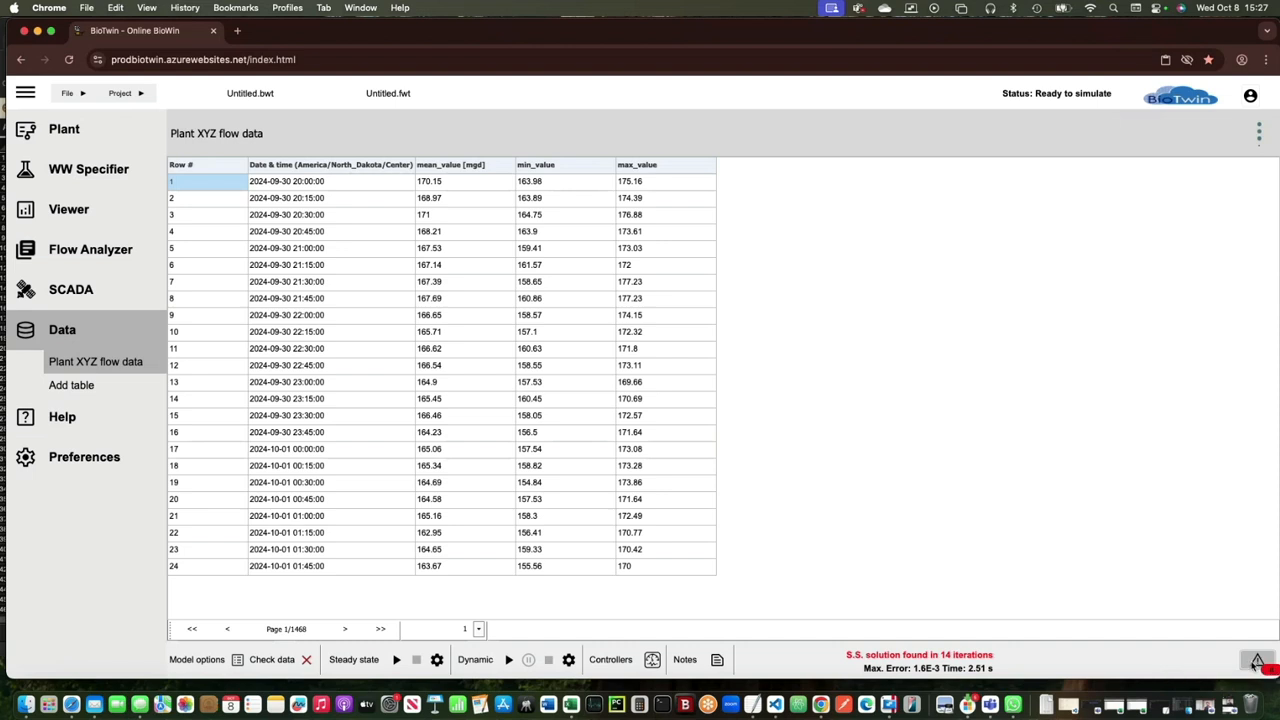
click(1257, 664)
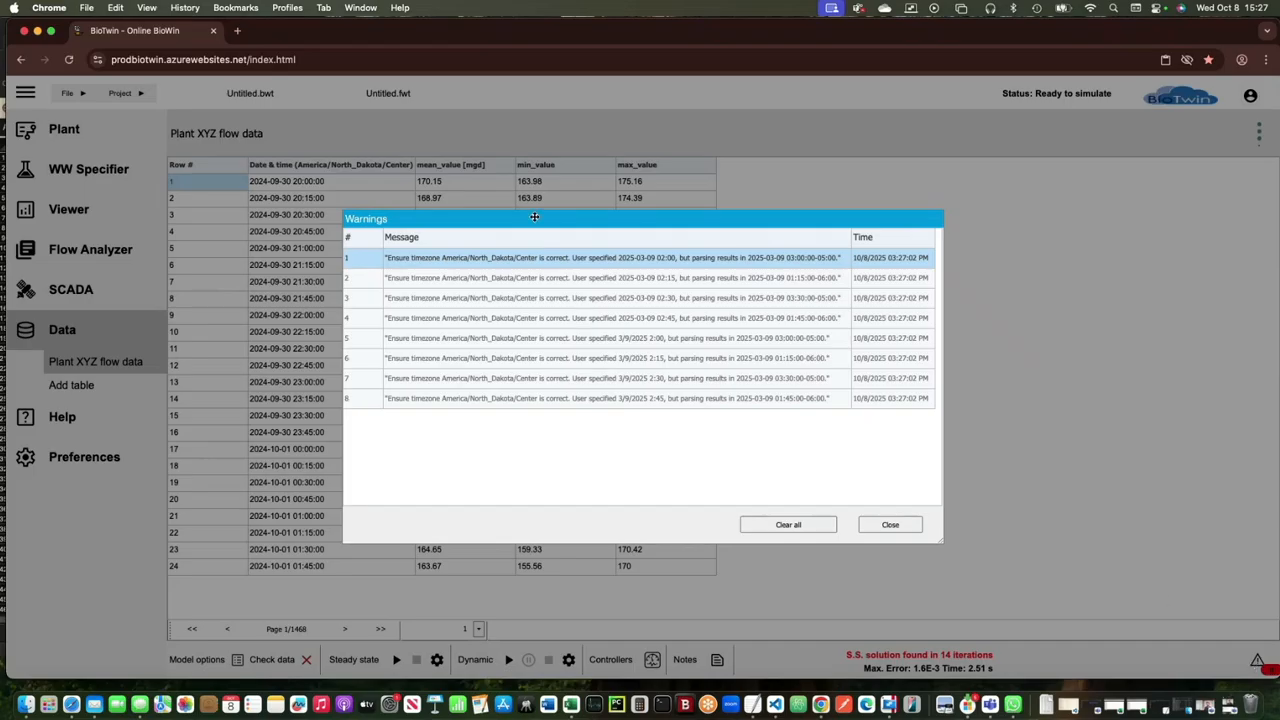
drag(535, 216, 737, 264)
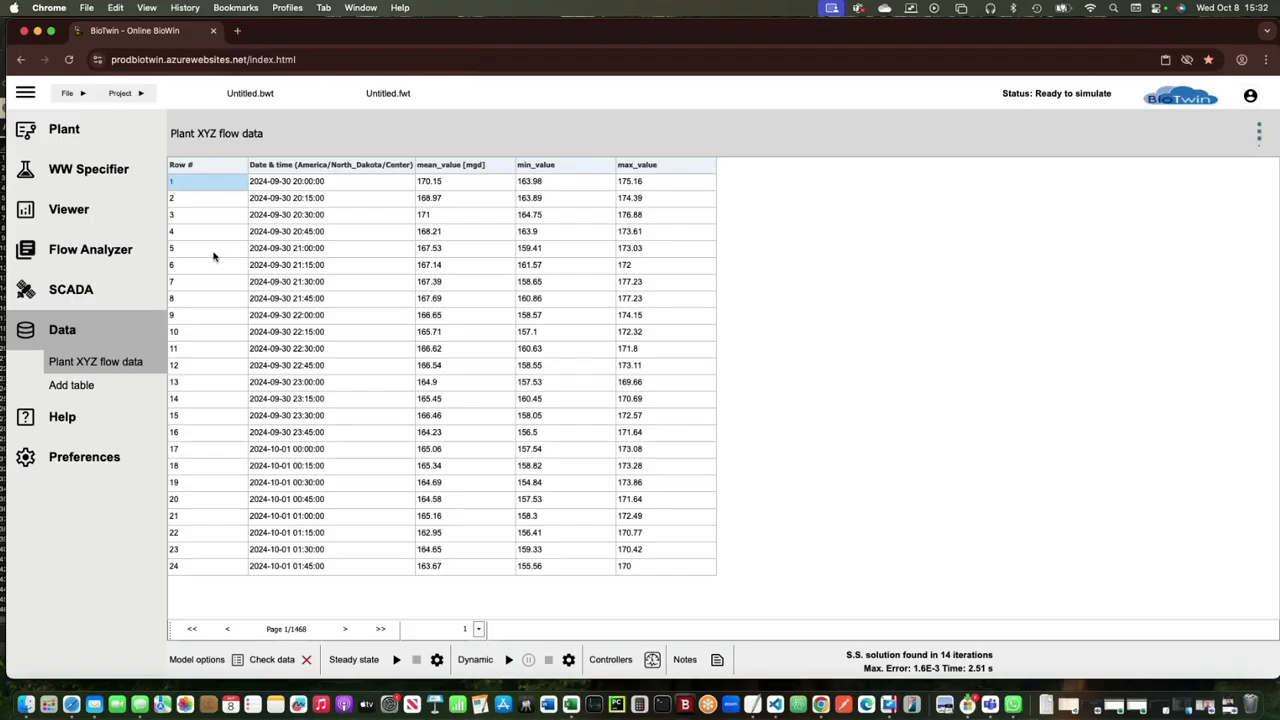
Step: Add a flow analysis in the Flow Analyzer and name it Flow analysis Plant XYZ setting 1
click(98, 260)
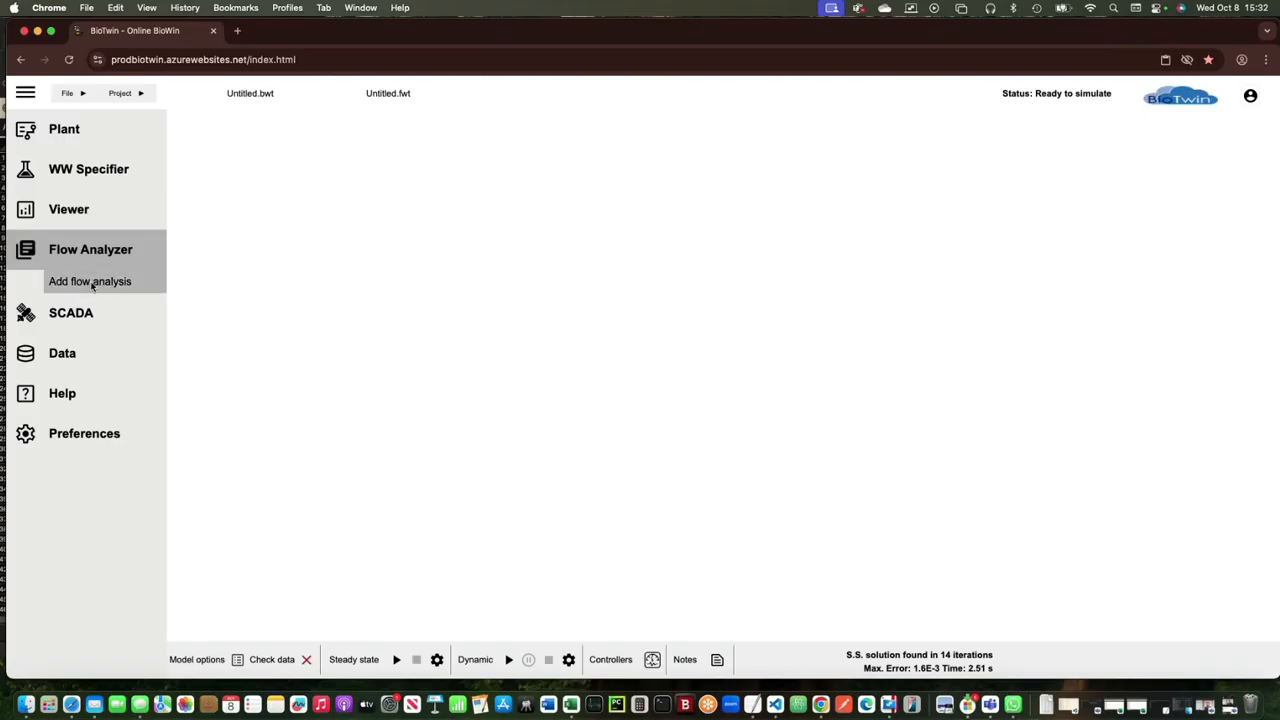
click(92, 284)
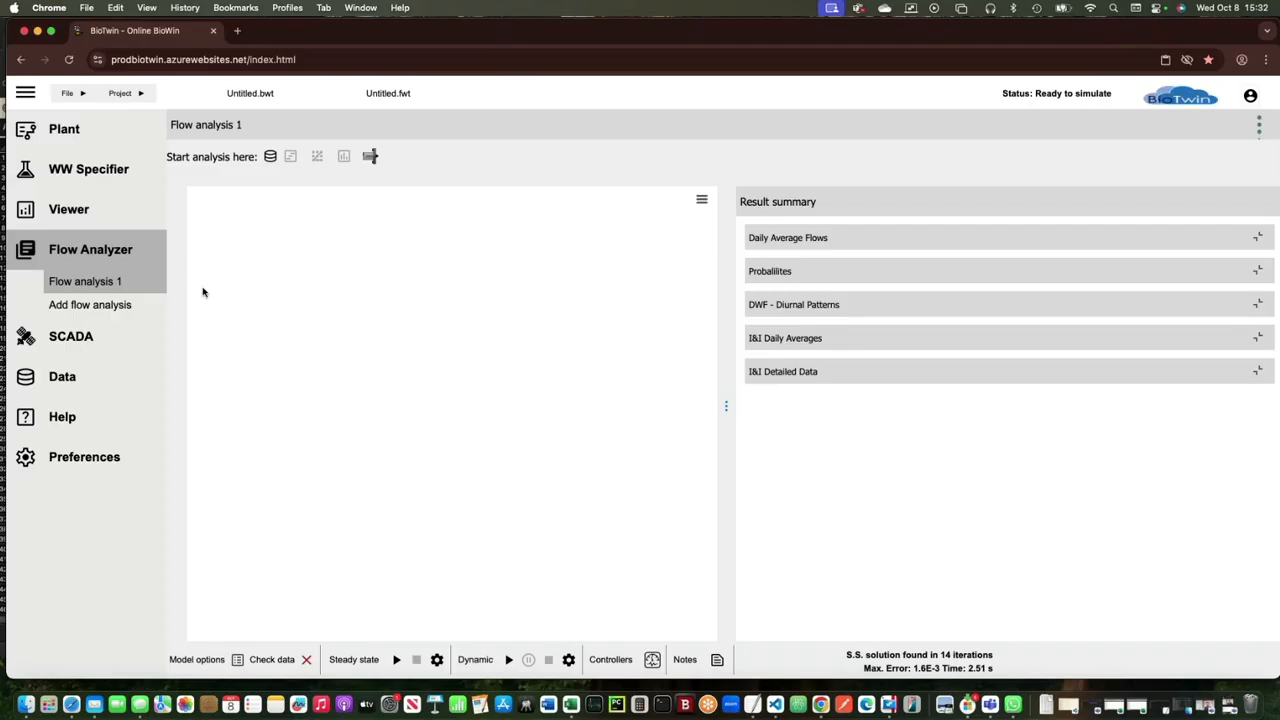
double_click(246, 124)
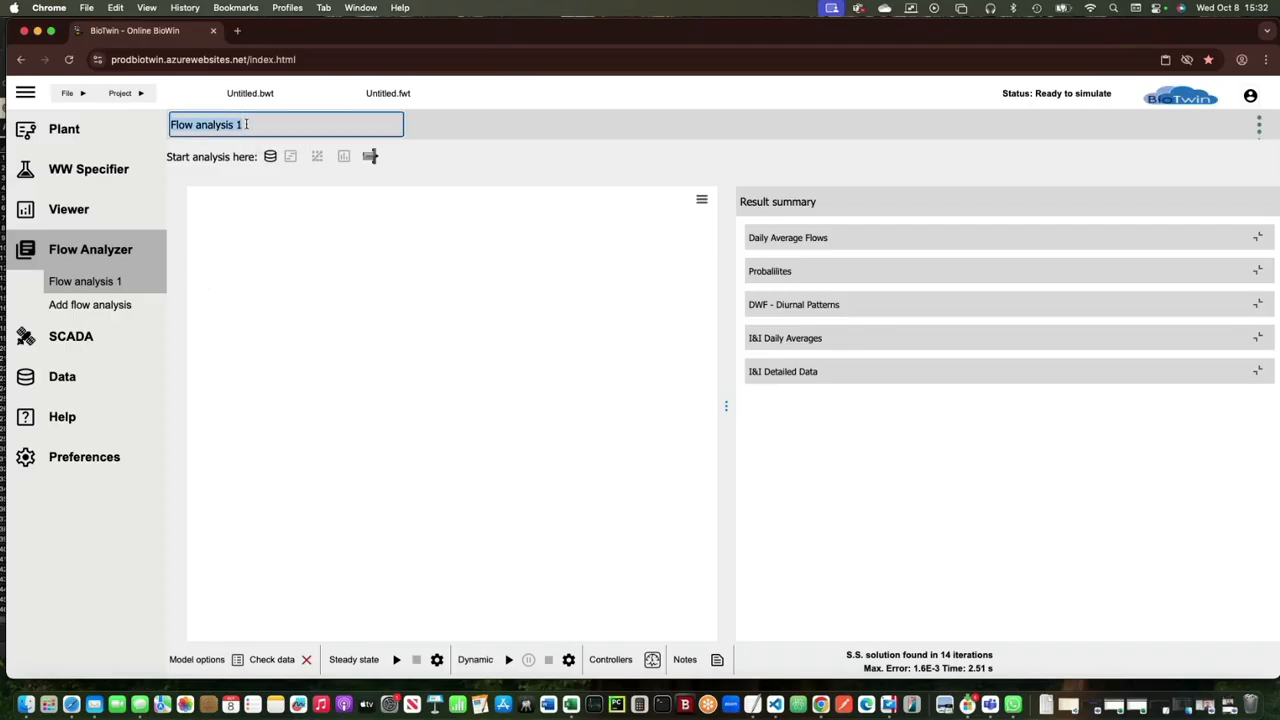
key(Right)
key(BackSpace)
text(Plan)
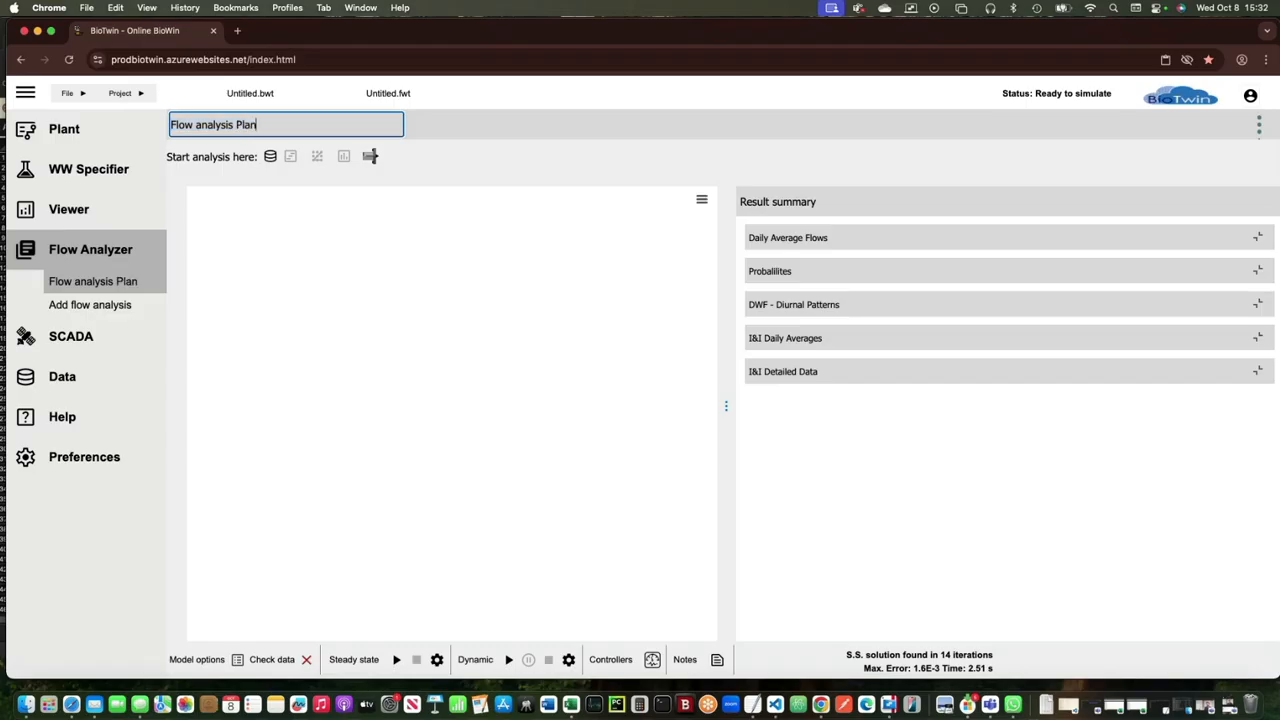
text(t XYZ)
text(setting 1)
click(482, 156)
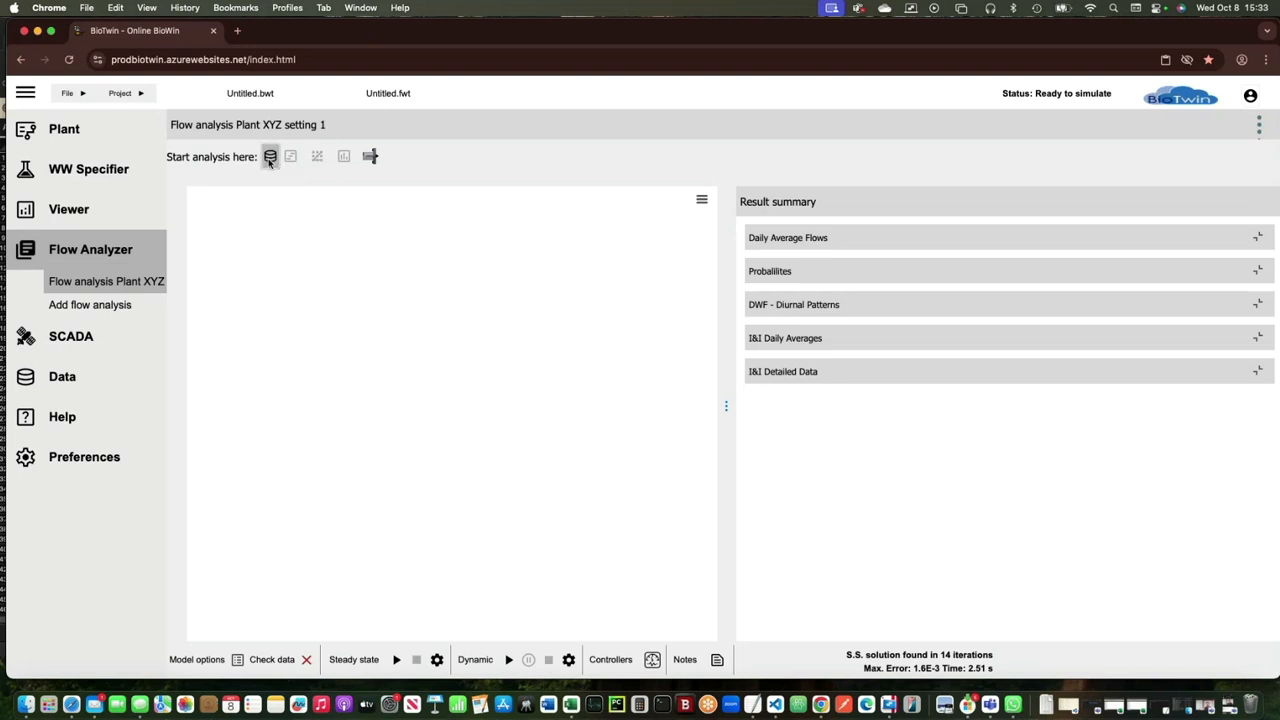
Step: Select the mean_value [mgd] column of the manually imported Plant XYZ flow data as the analysis data
click(269, 158)
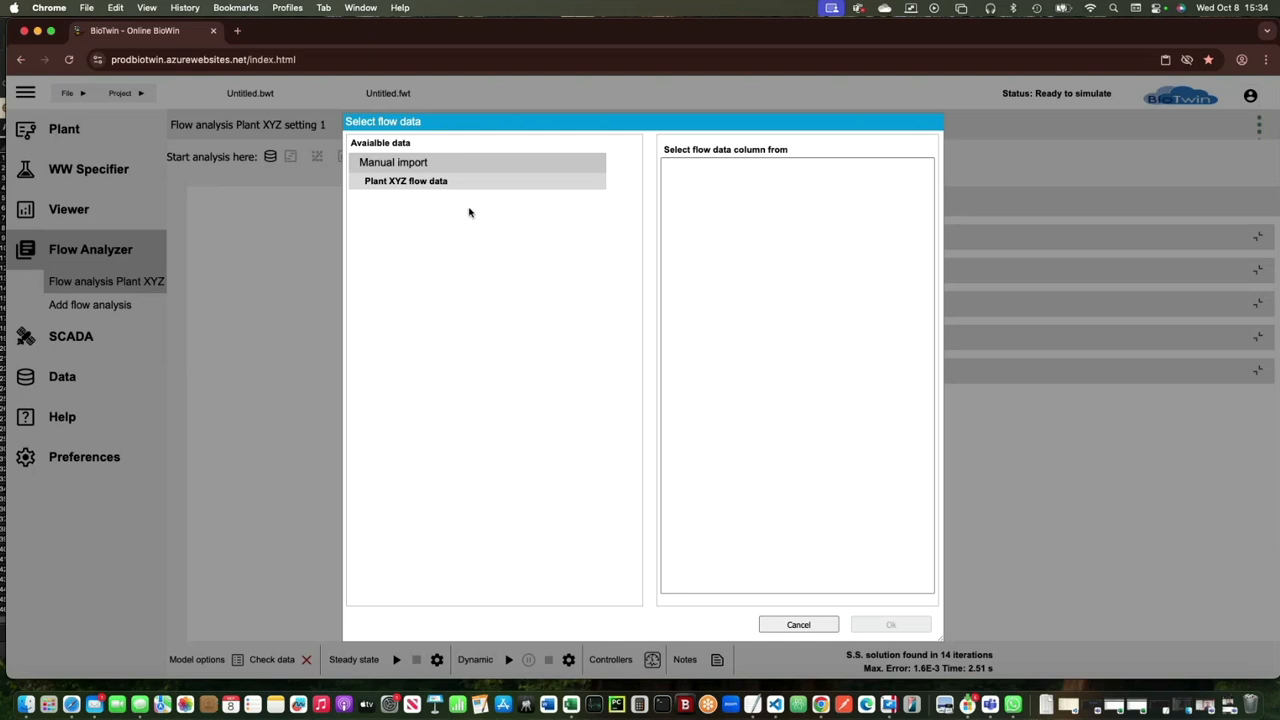
click(447, 165)
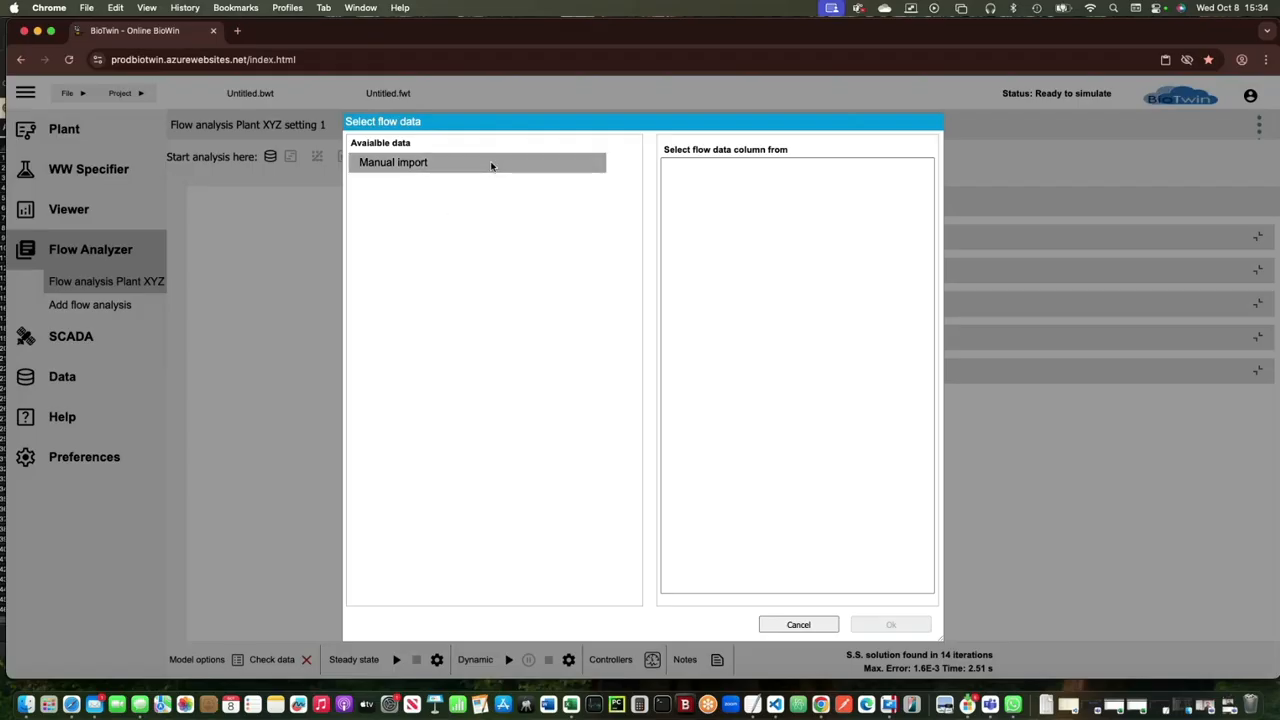
click(491, 166)
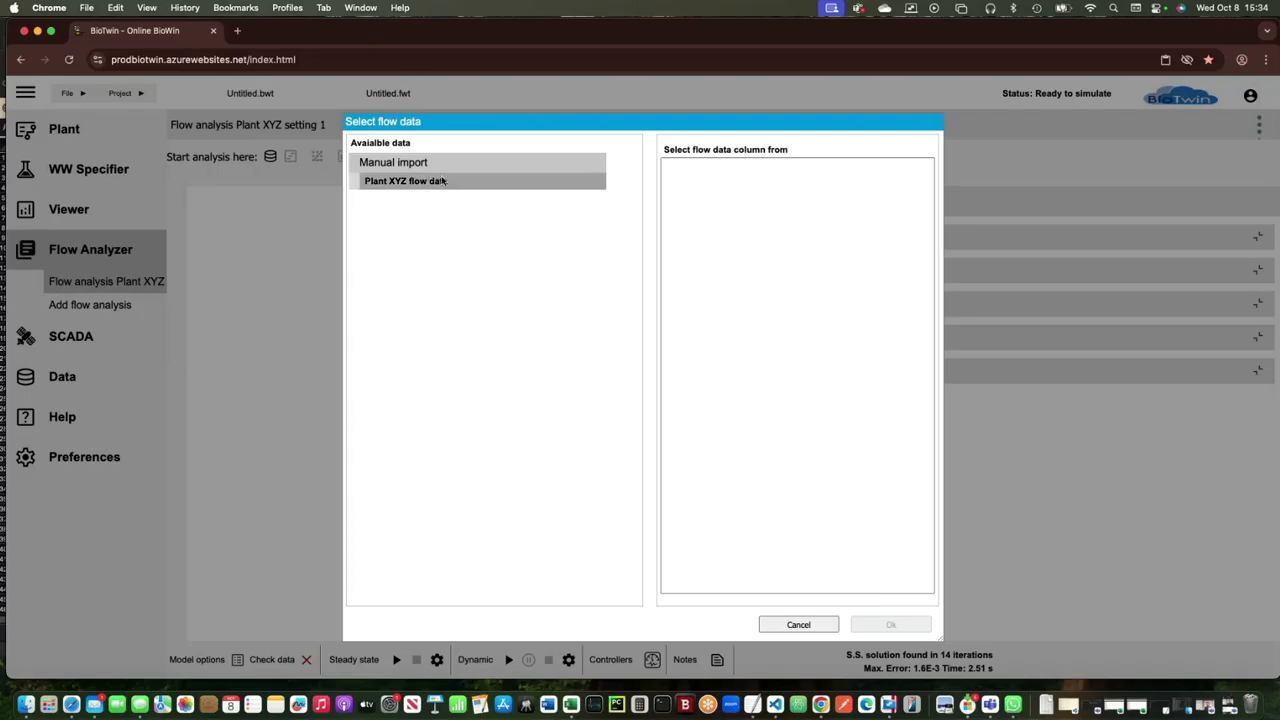
click(407, 187)
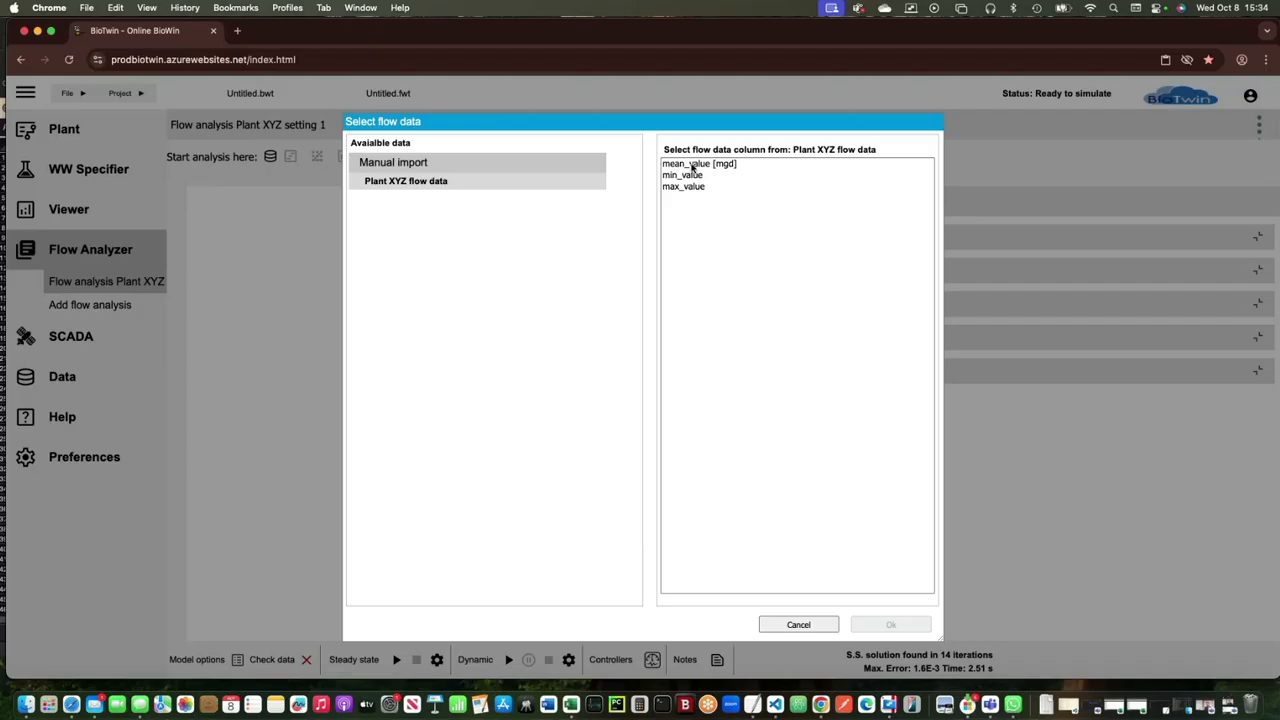
click(691, 168)
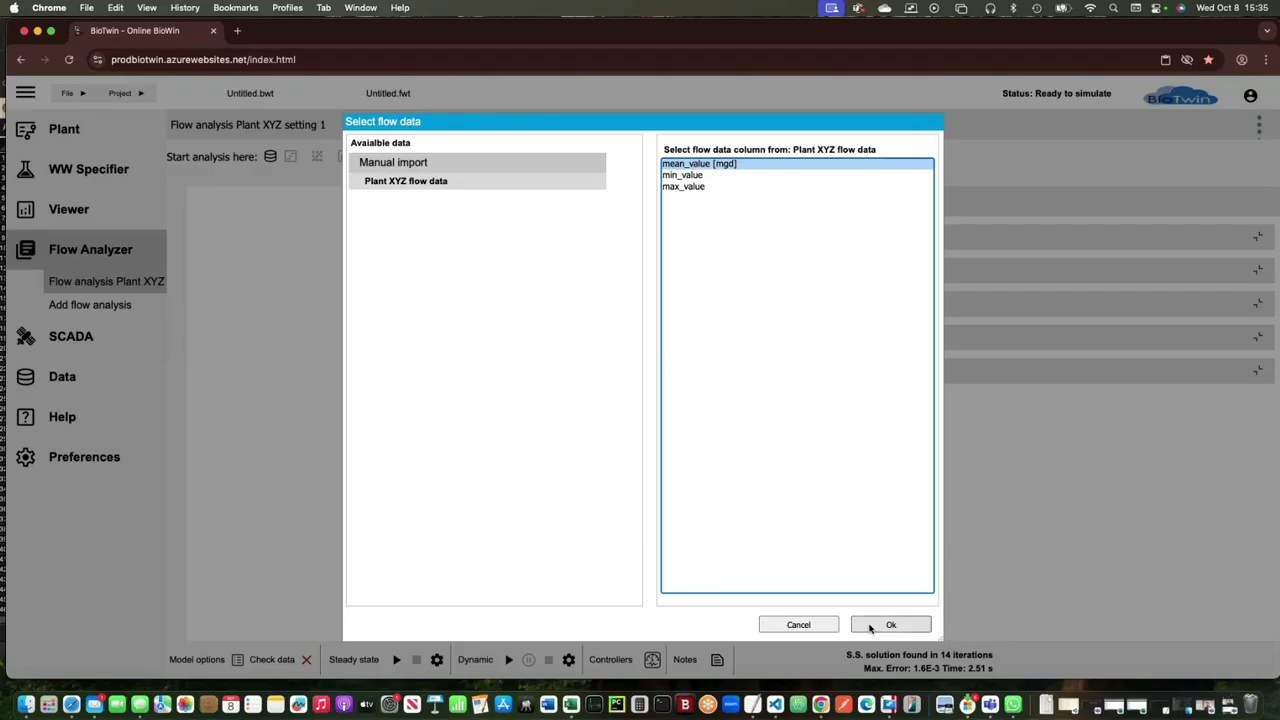
click(871, 627)
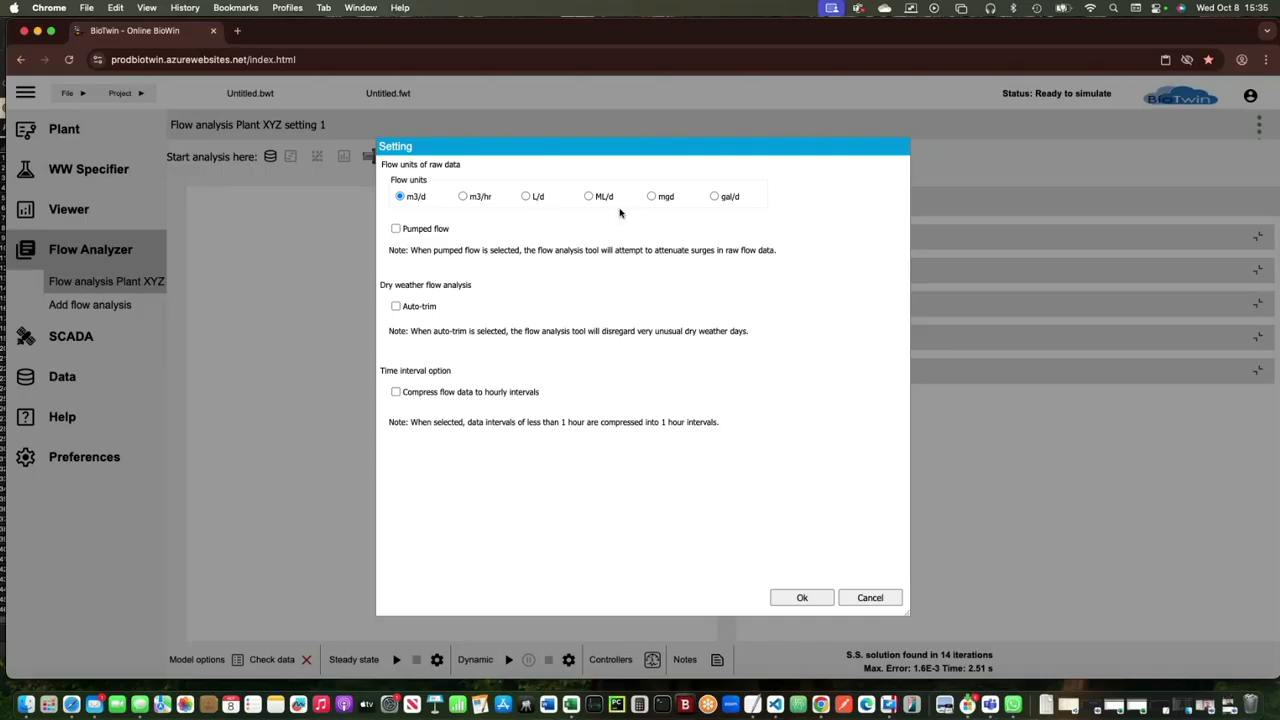
Step: Set the raw data flow units to mgd, leave pumped flow off and compress the flow data to hourly intervals
click(651, 197)
click(396, 229)
click(396, 230)
click(396, 394)
click(797, 598)
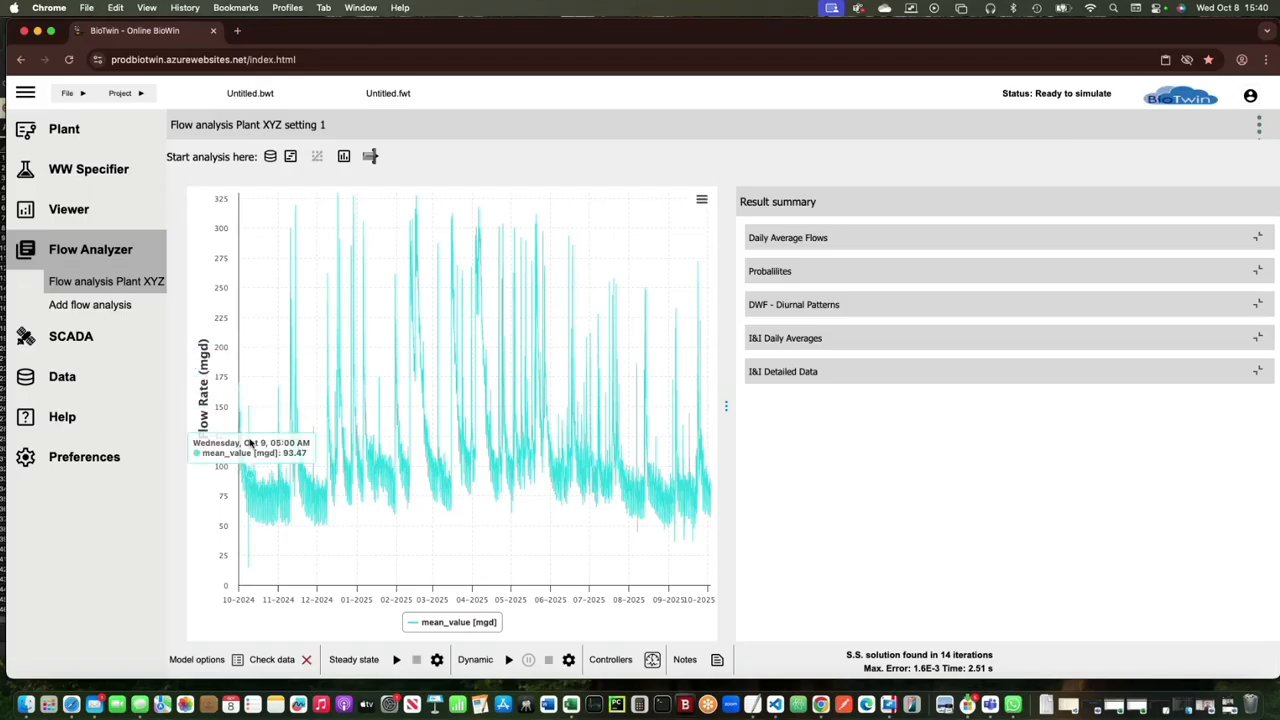
Step: Inspect the early October 2024 dip in the flow chart and calculate daily average flows with a minimum flow of 30 mgd
drag(261, 399, 235, 555)
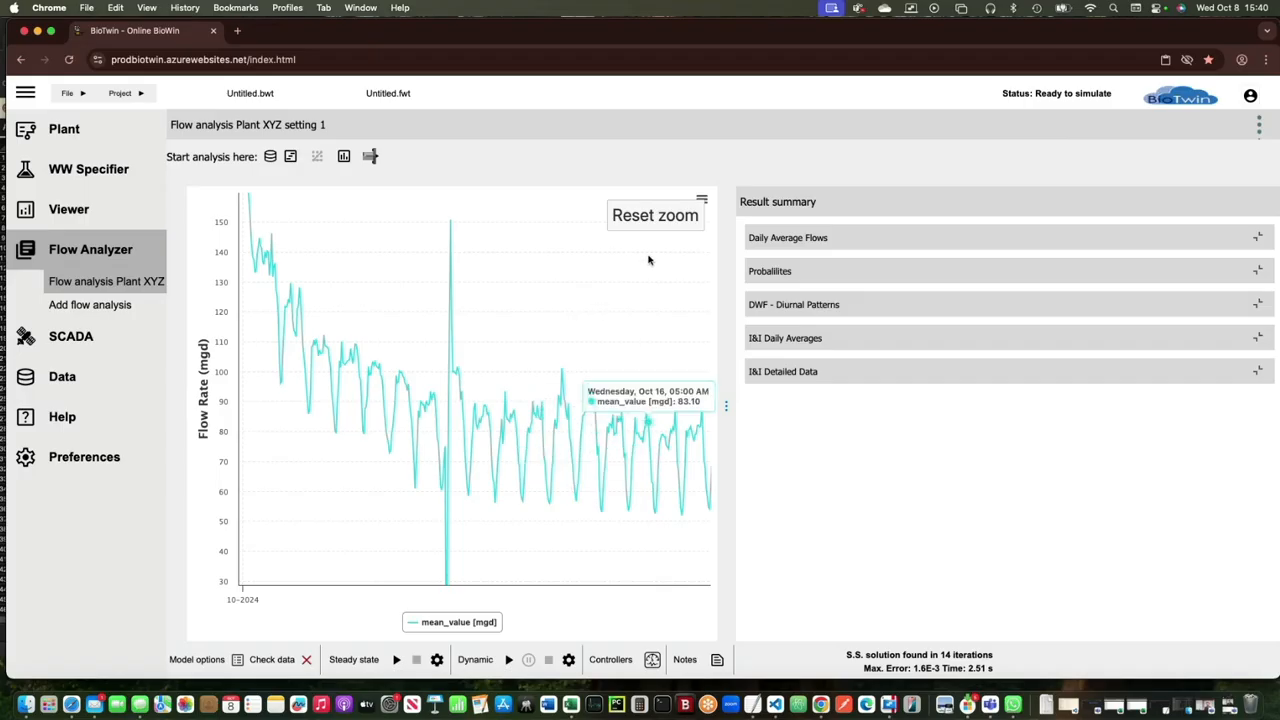
click(636, 224)
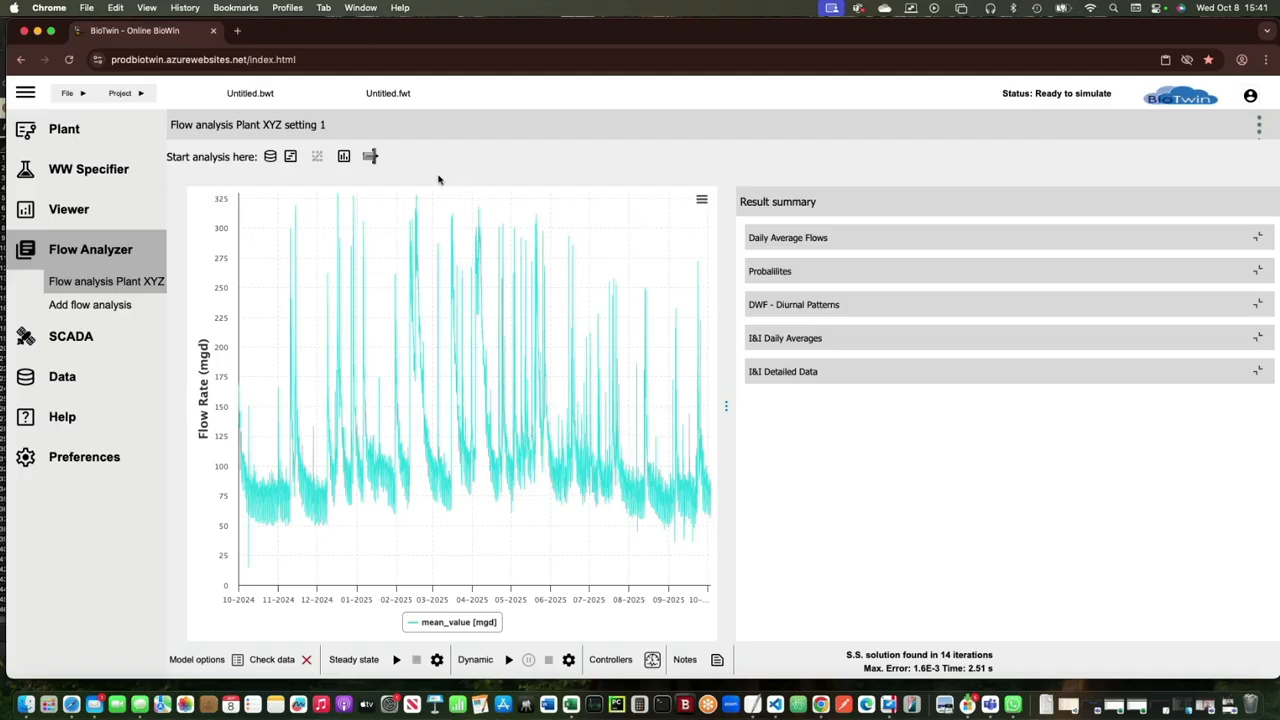
click(291, 164)
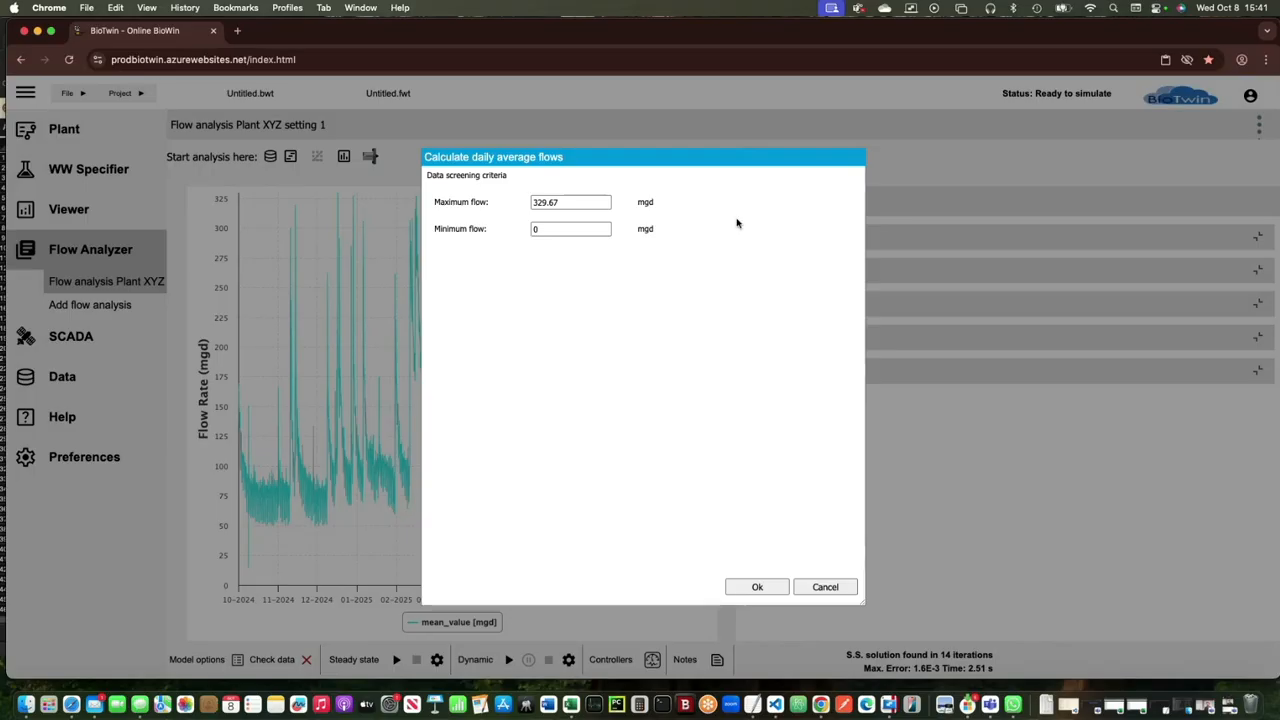
drag(606, 157, 914, 131)
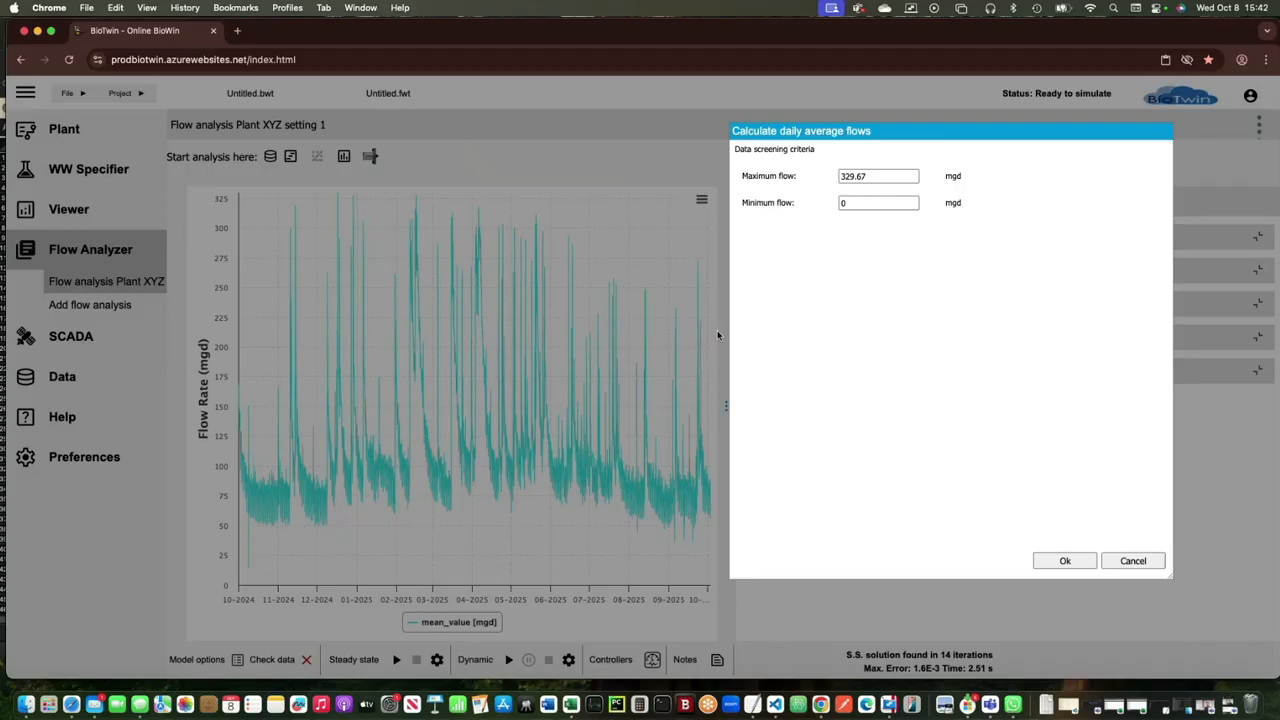
click(849, 203)
key(BackSpace)
text(30)
click(841, 253)
click(1065, 561)
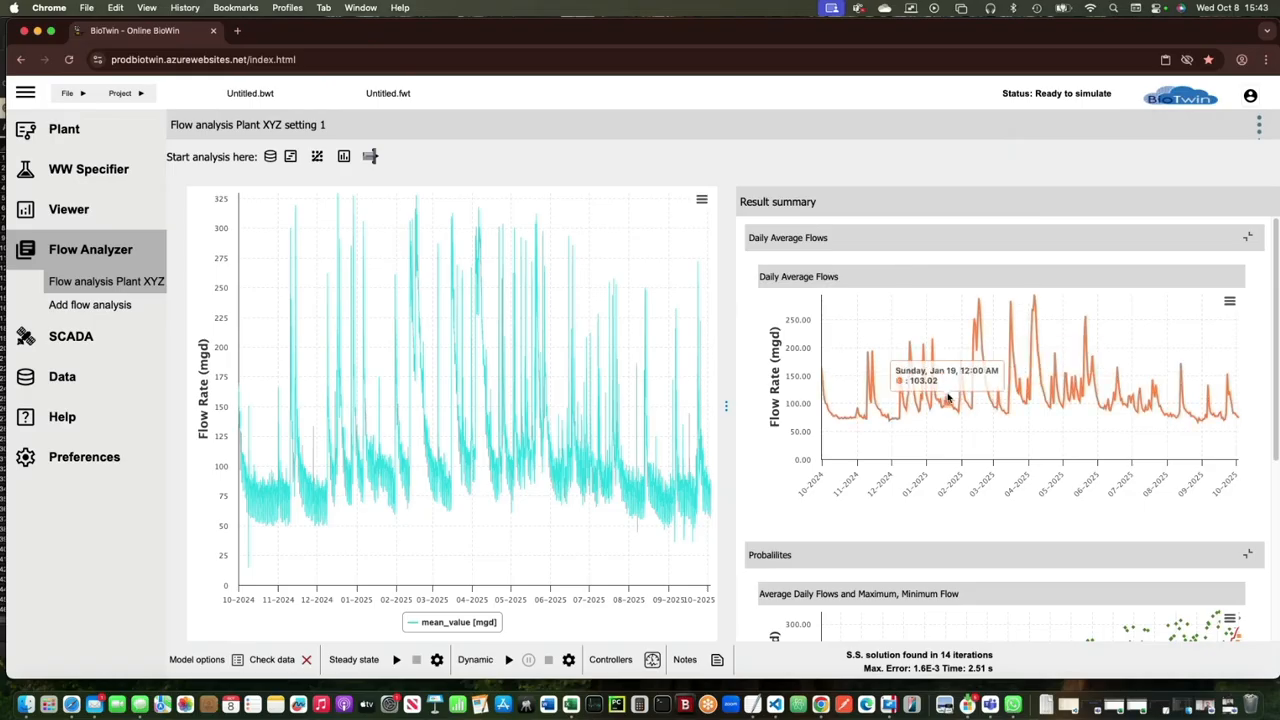
Step: Examine the daily average flow chart and the probability chart of average, maximum and minimum daily flows
scroll(948, 398, down, 2)
scroll(948, 398, up, 2)
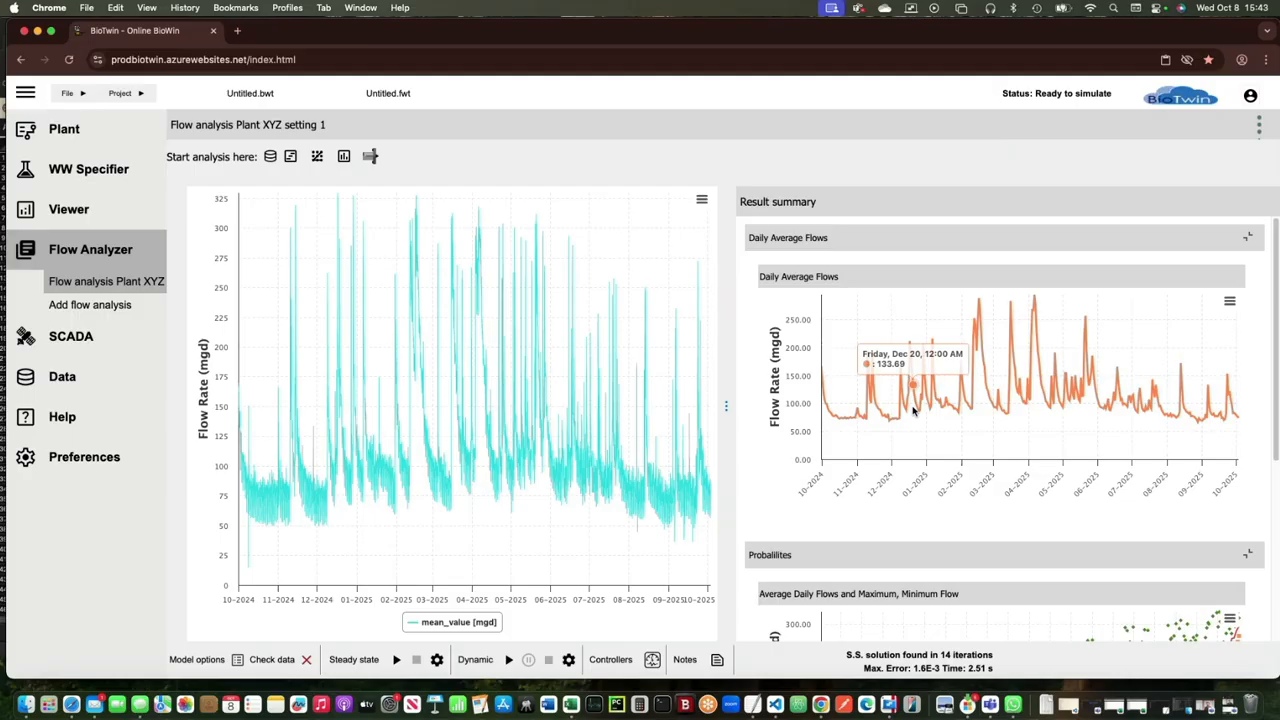
scroll(912, 408, down, 5)
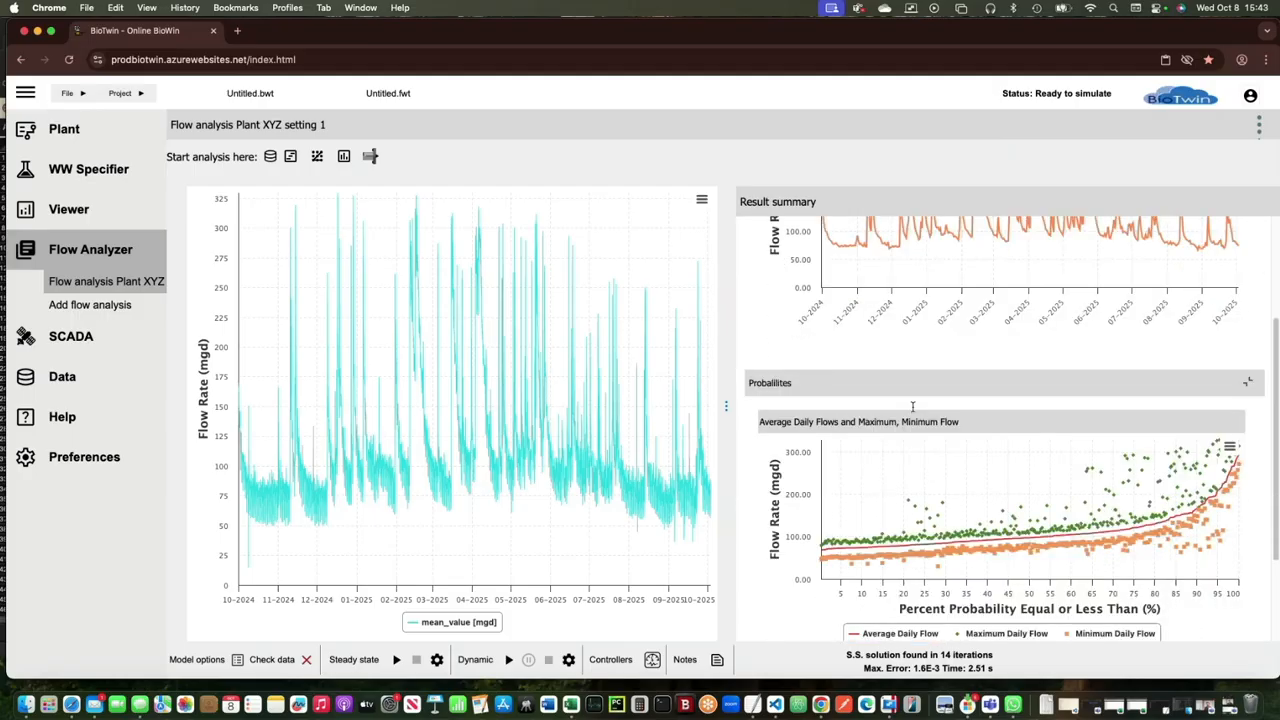
scroll(800, 366, down, 3)
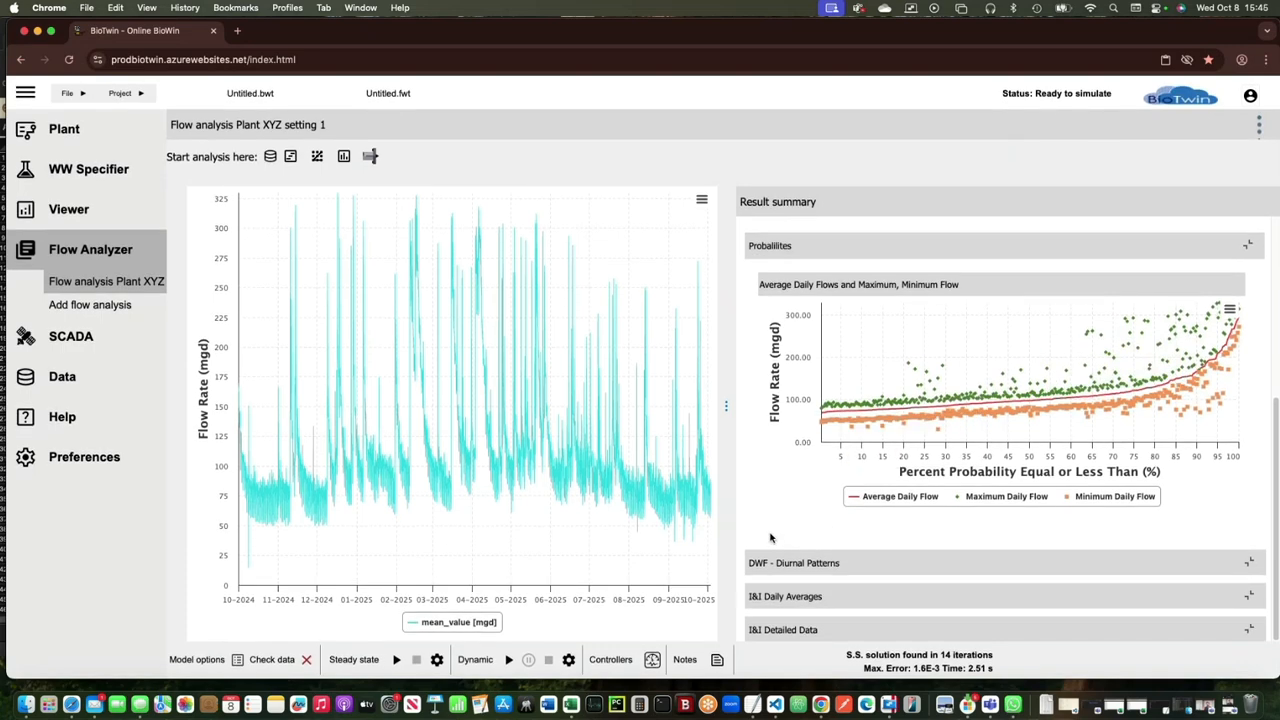
scroll(770, 538, up, 3)
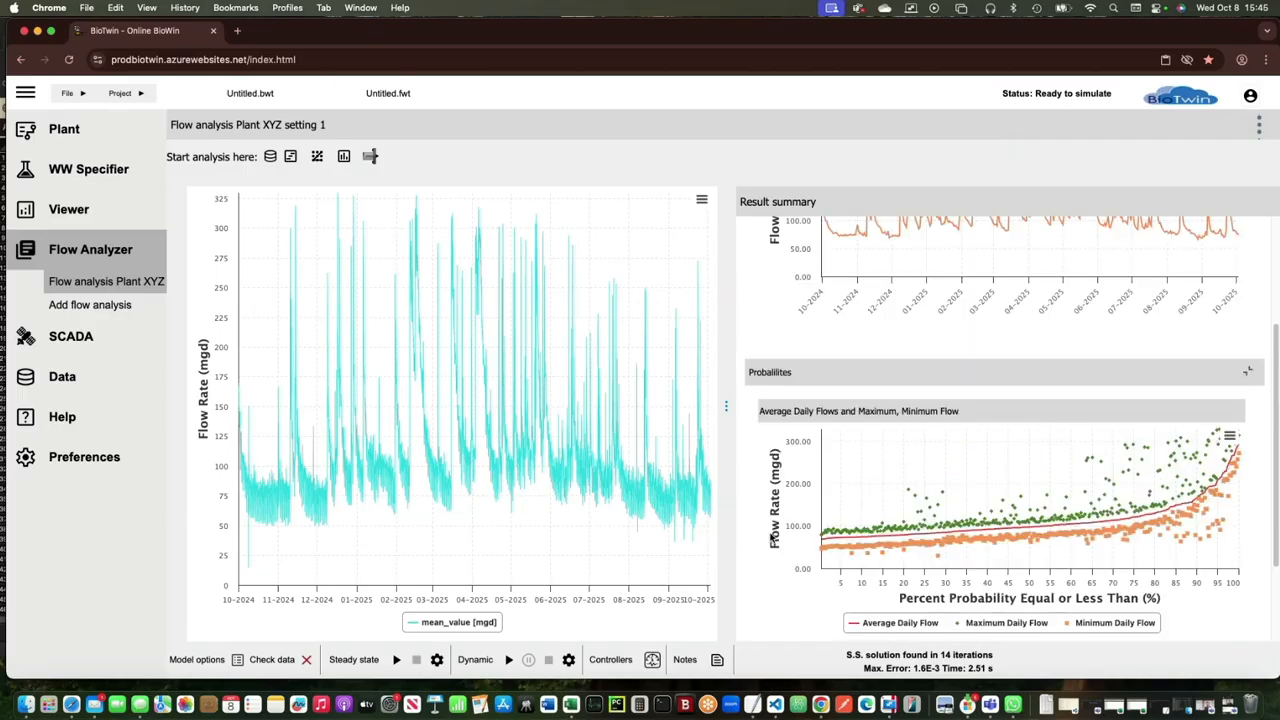
scroll(770, 538, up, 3)
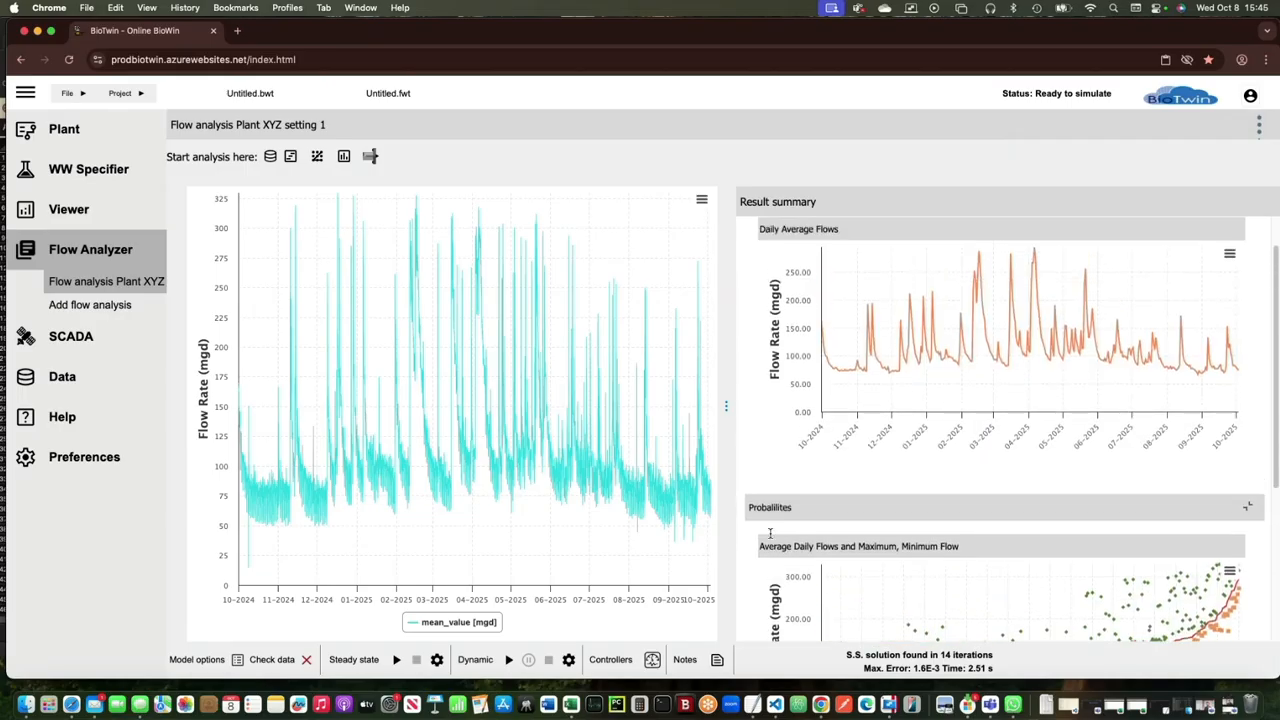
Step: Open the diurnal summary for the Plant XYZ flows and set the dry weather flow band minimum to 67
click(317, 160)
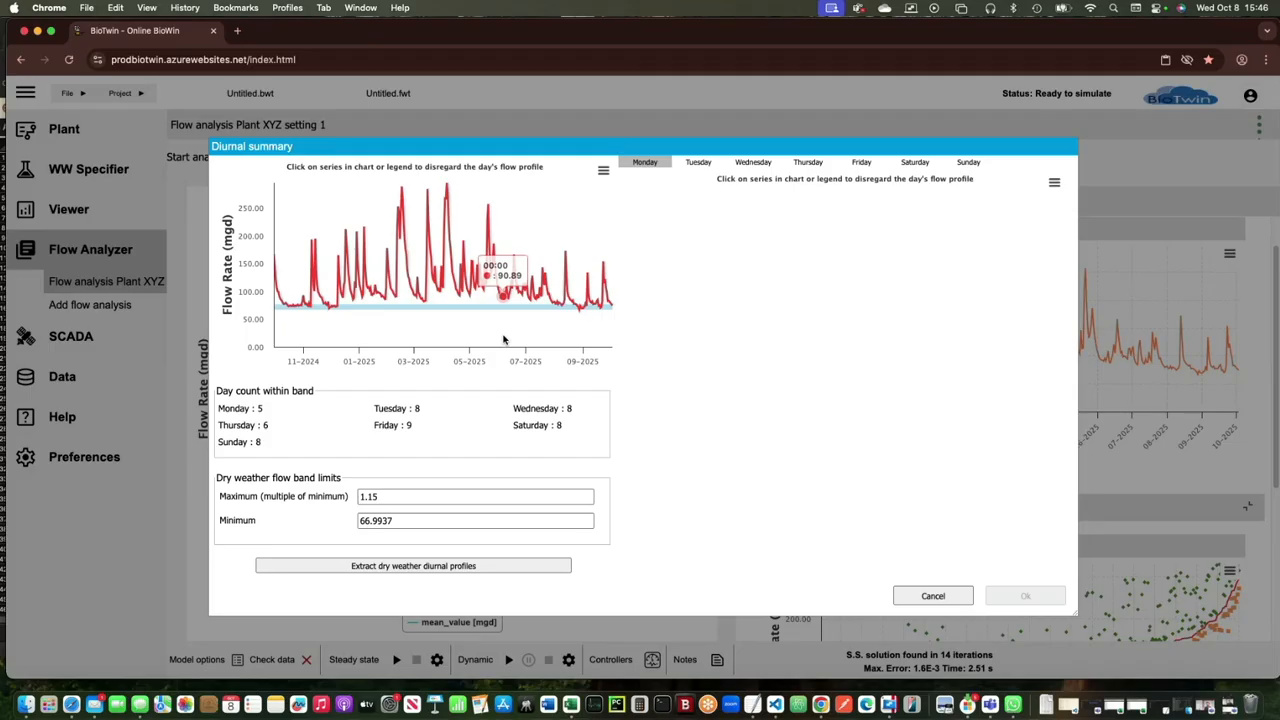
click(410, 522)
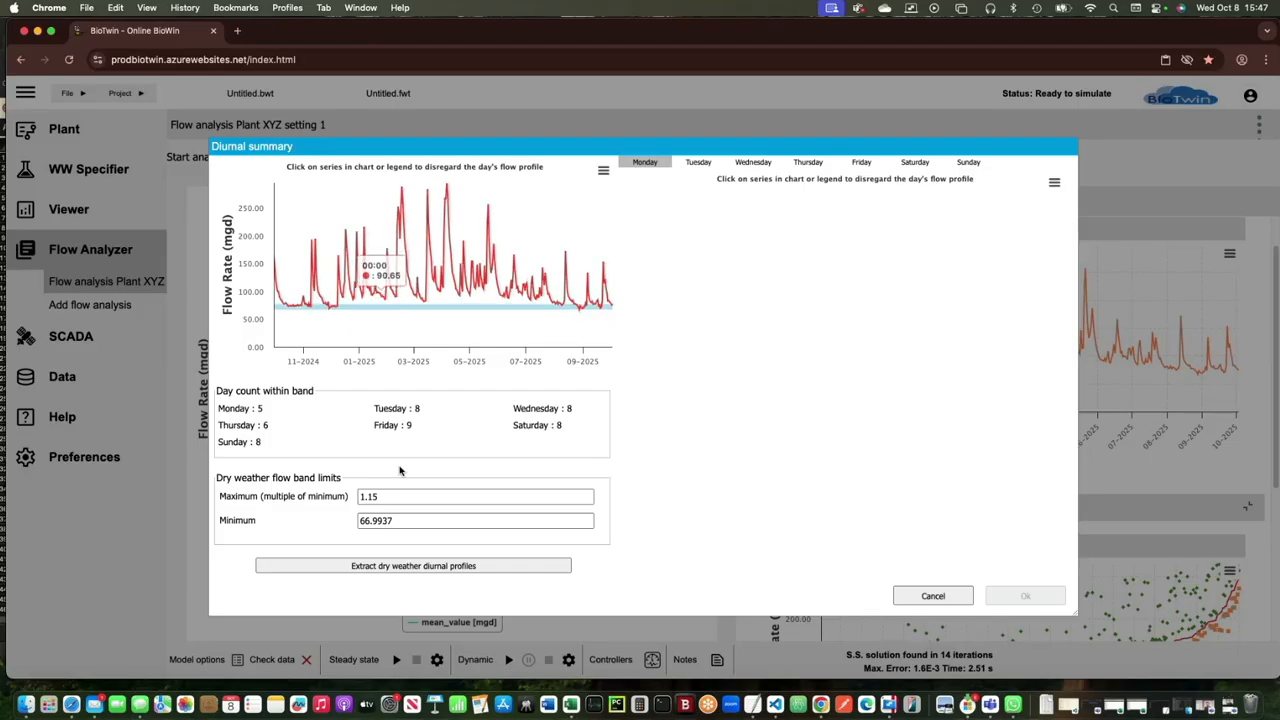
click(402, 520)
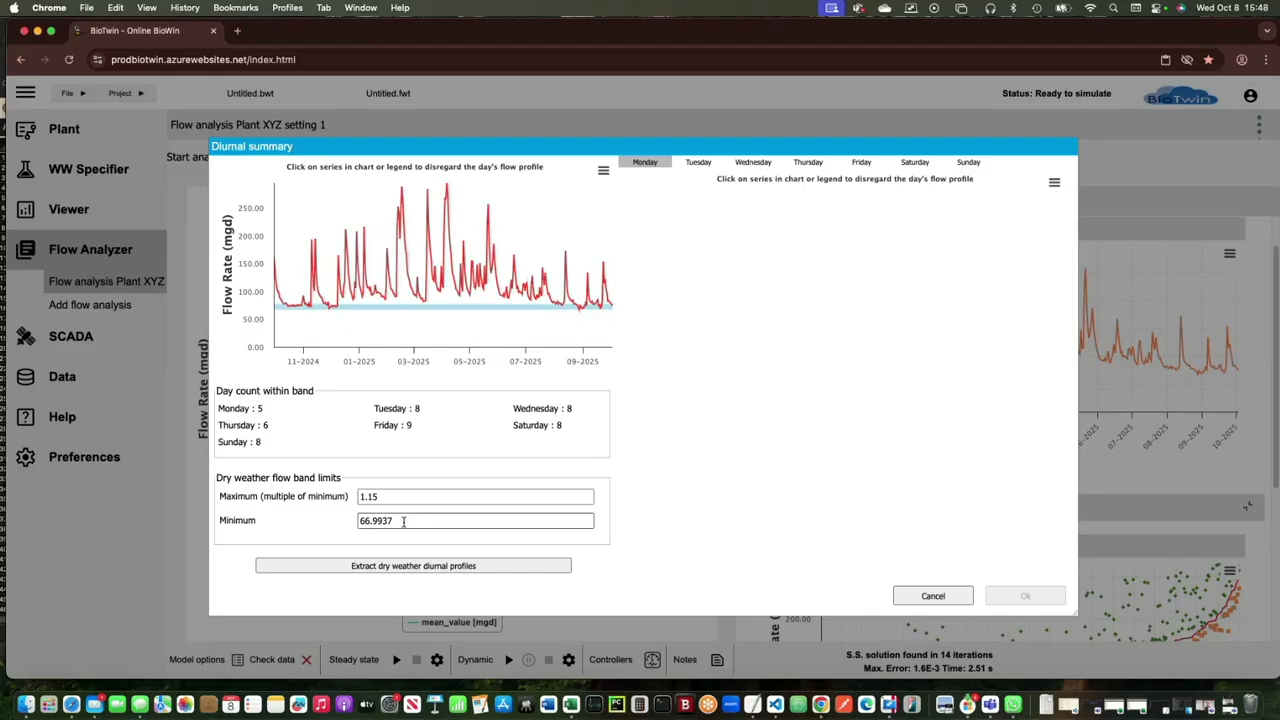
click(398, 496)
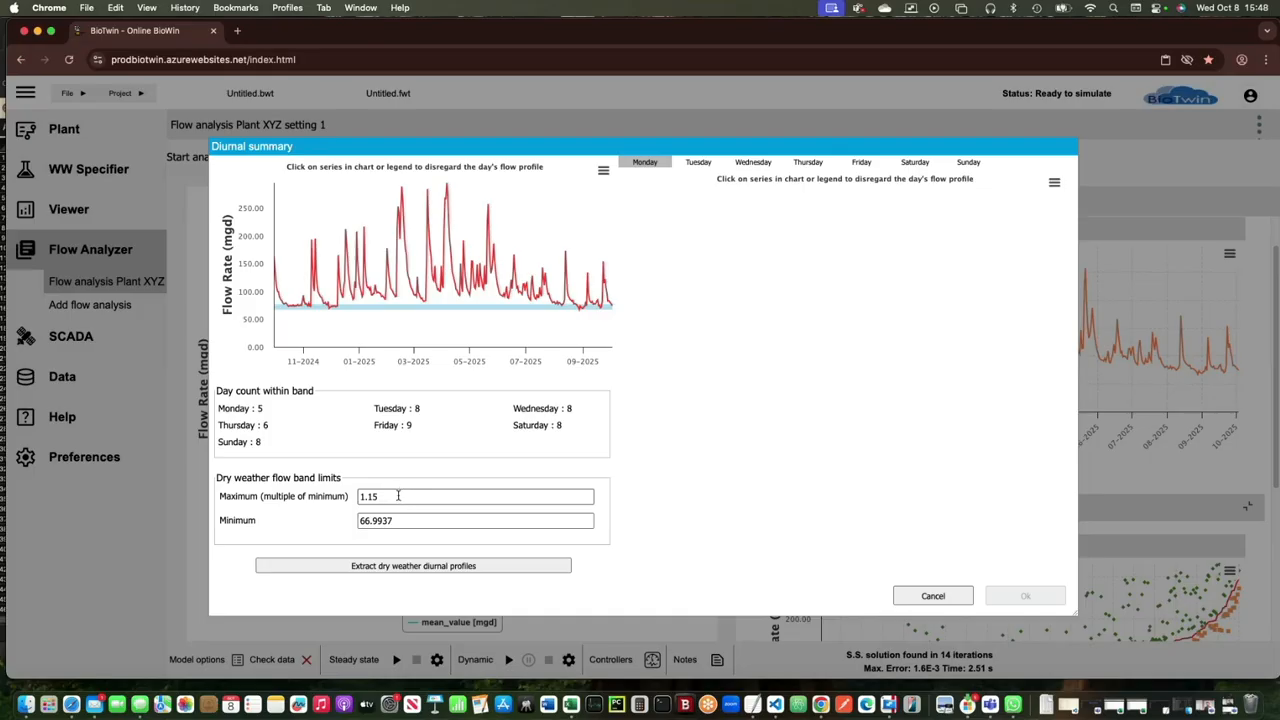
click(410, 520)
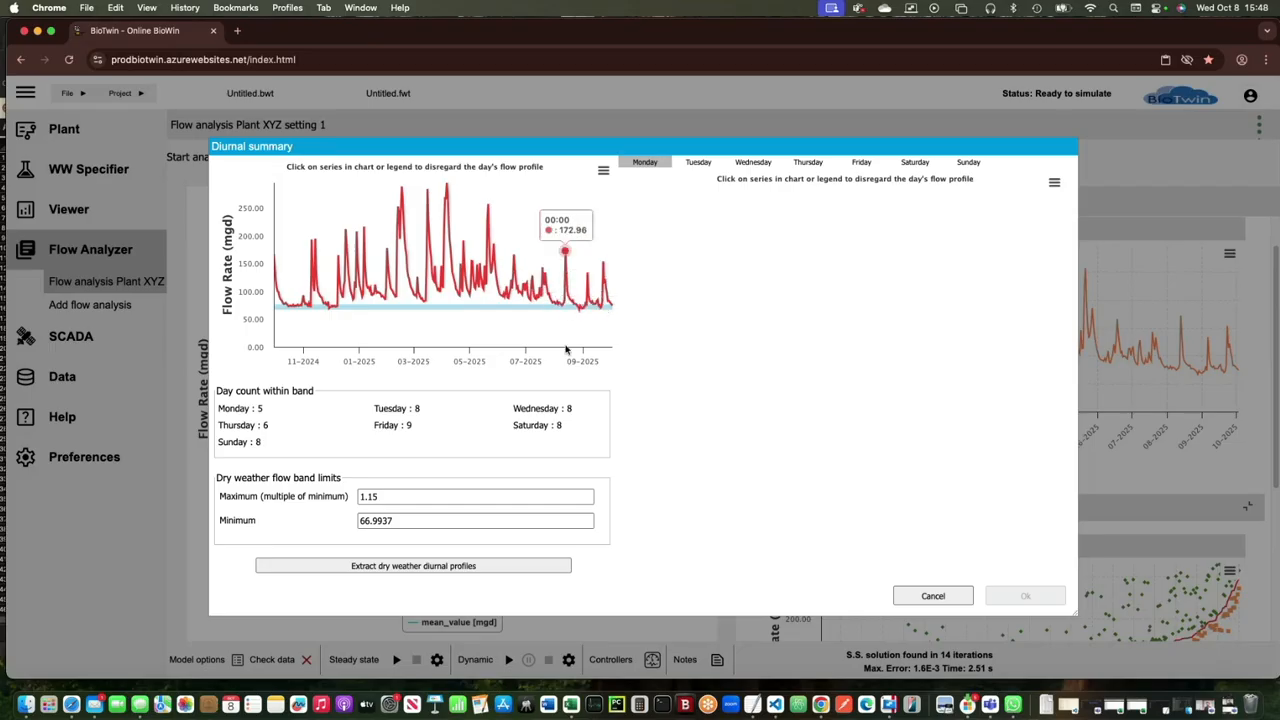
double_click(404, 522)
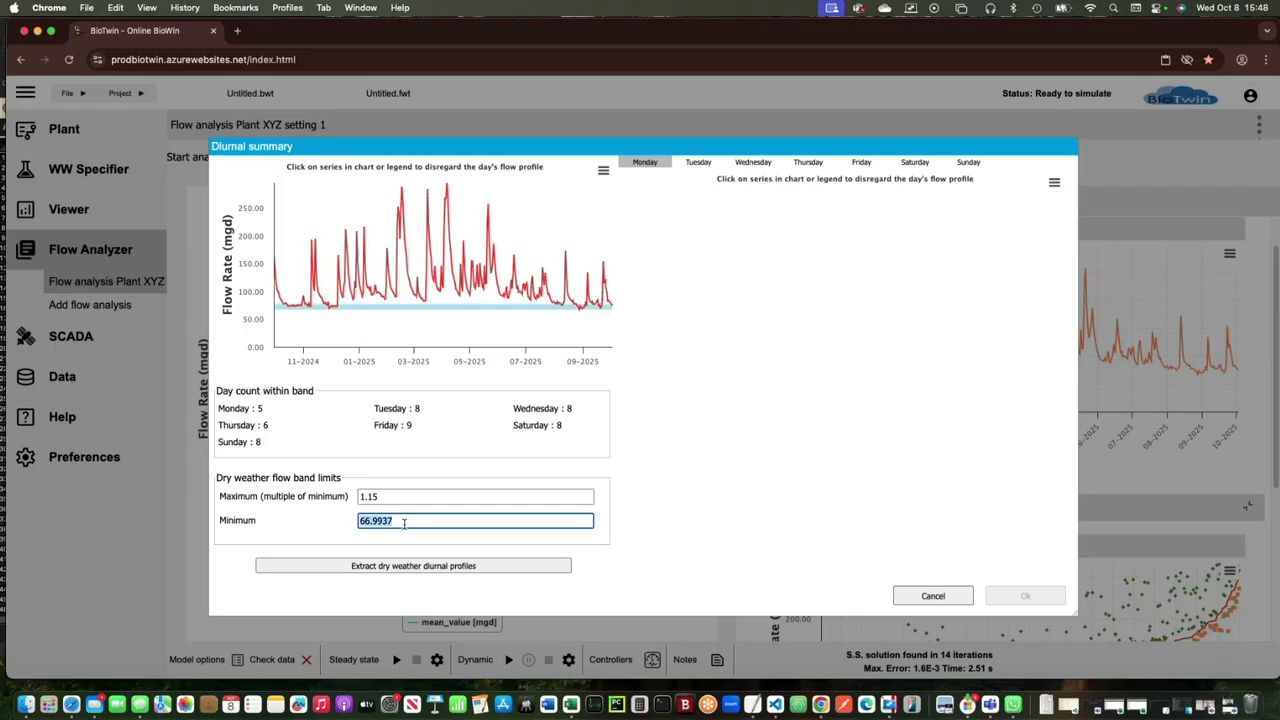
text(67)
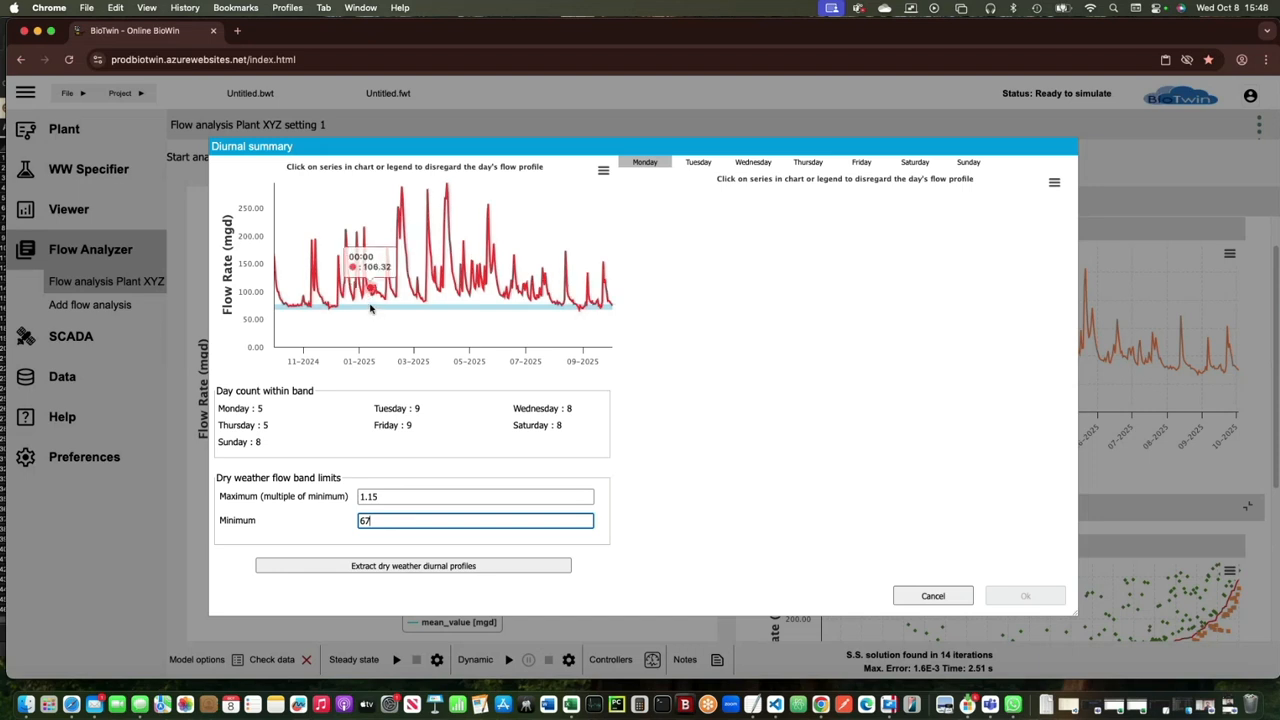
Step: Set the dry weather band maximum to 1.18 times the minimum and extract the dry weather diurnal profiles
click(418, 495)
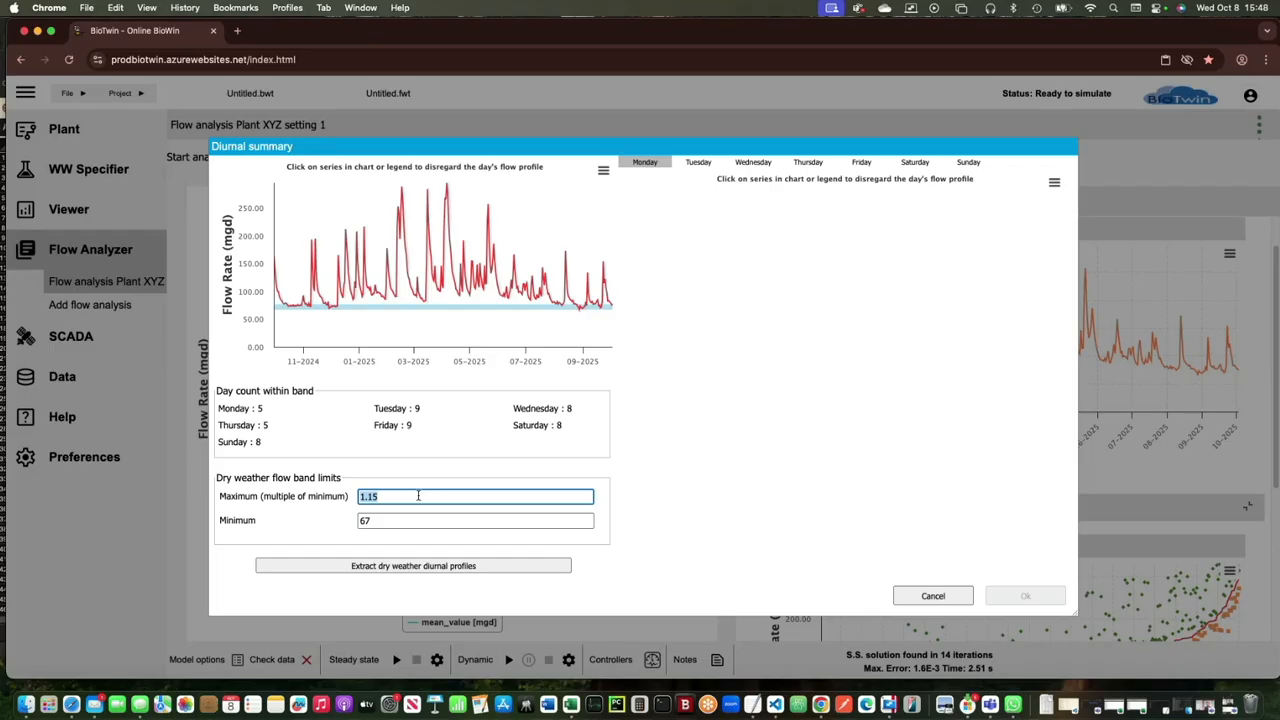
text(1.17)
key(BackSpace)
text(8)
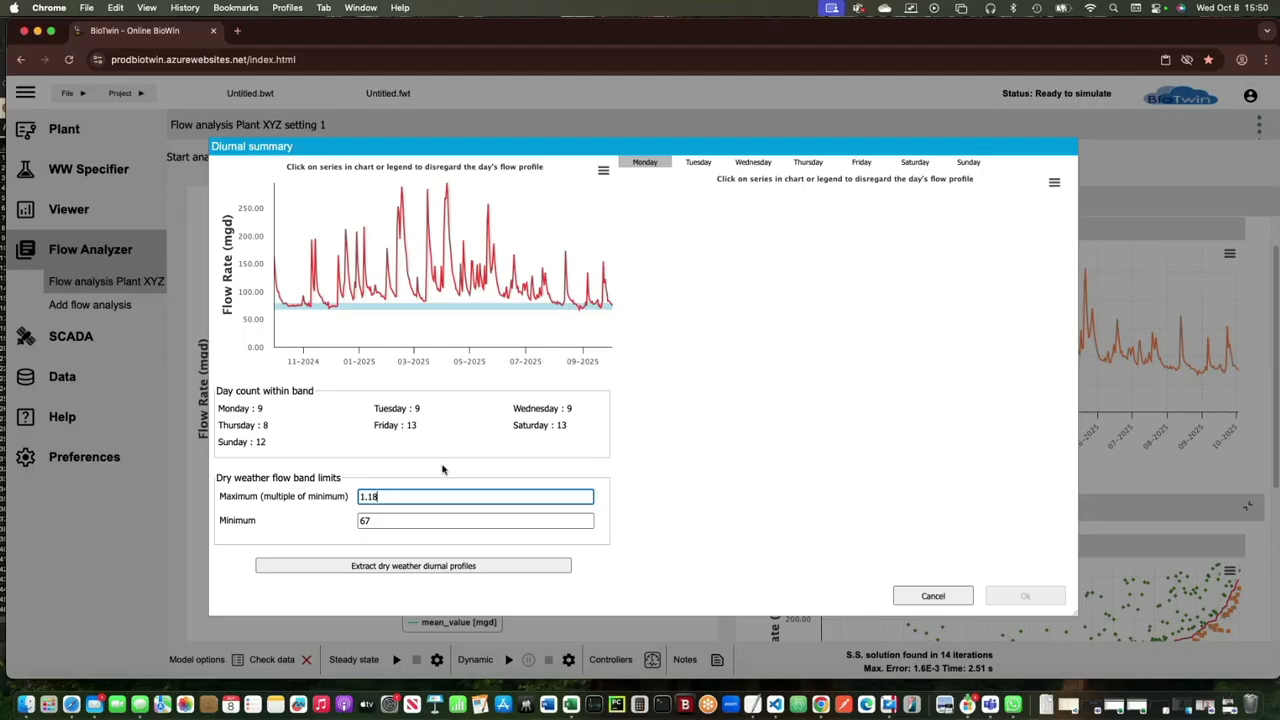
click(404, 567)
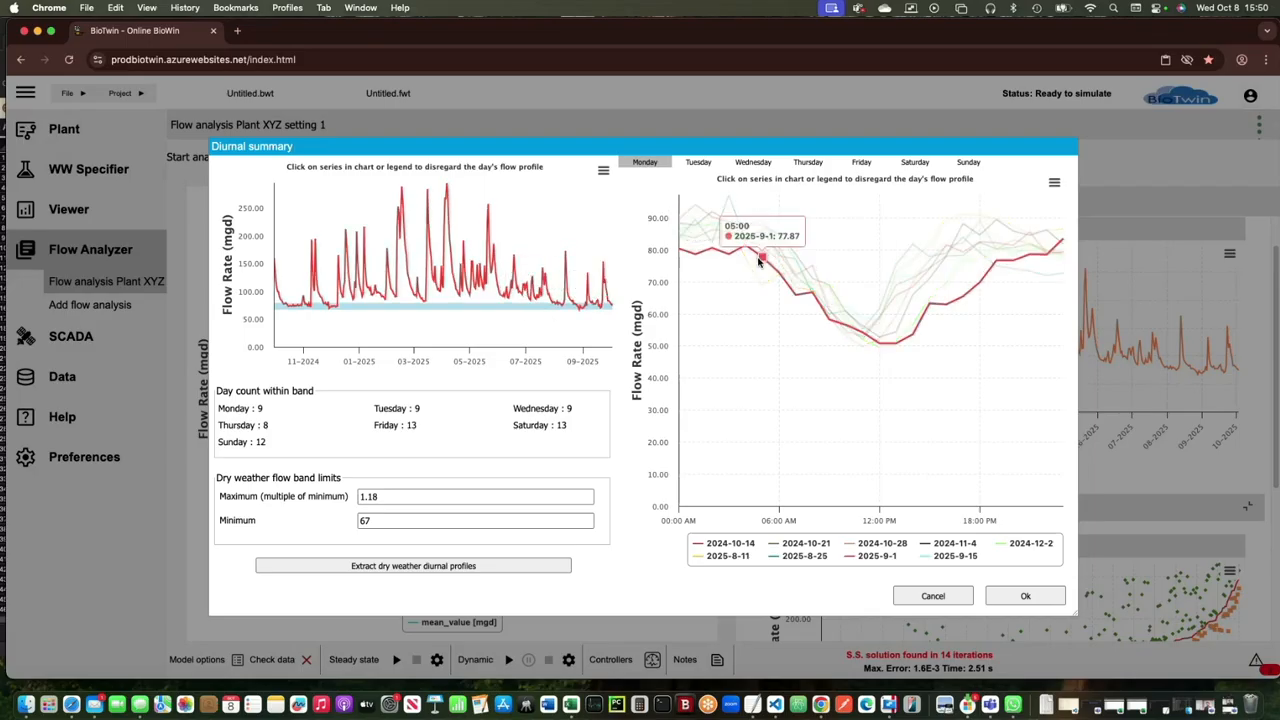
Step: Review the extracted diurnal flow profiles for each day from Tuesday through Sunday for outliers
click(698, 162)
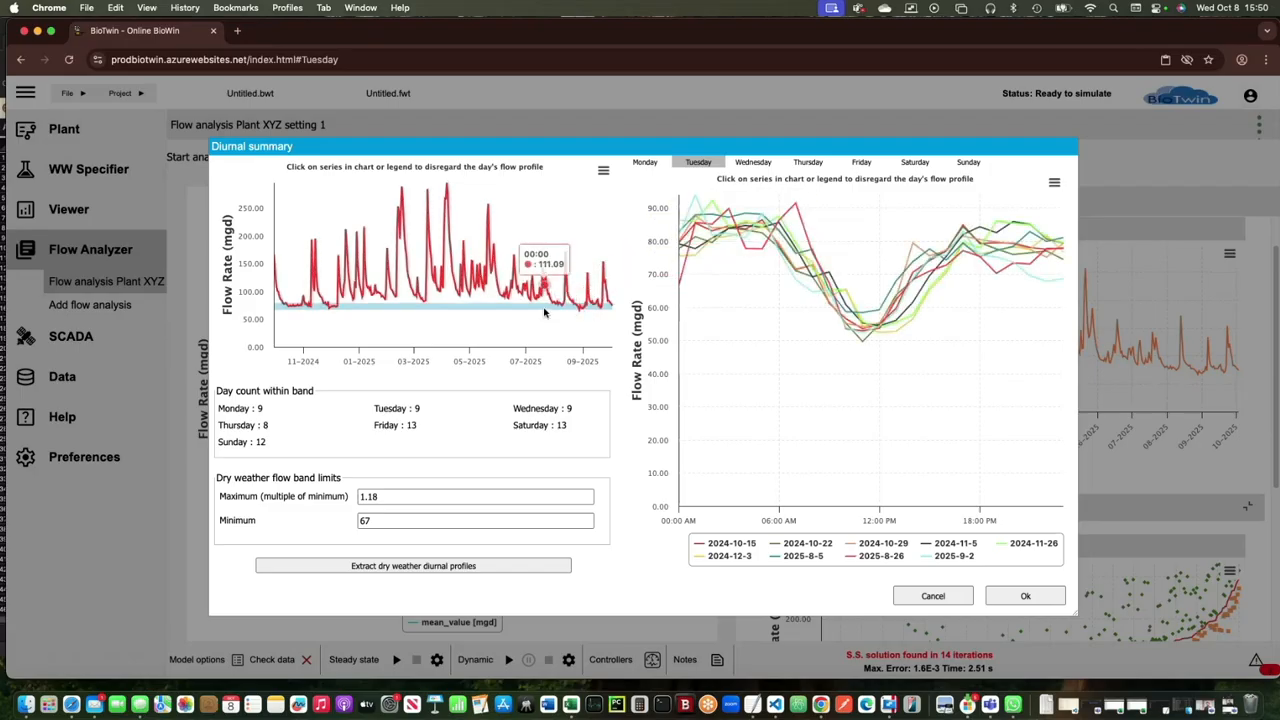
click(750, 168)
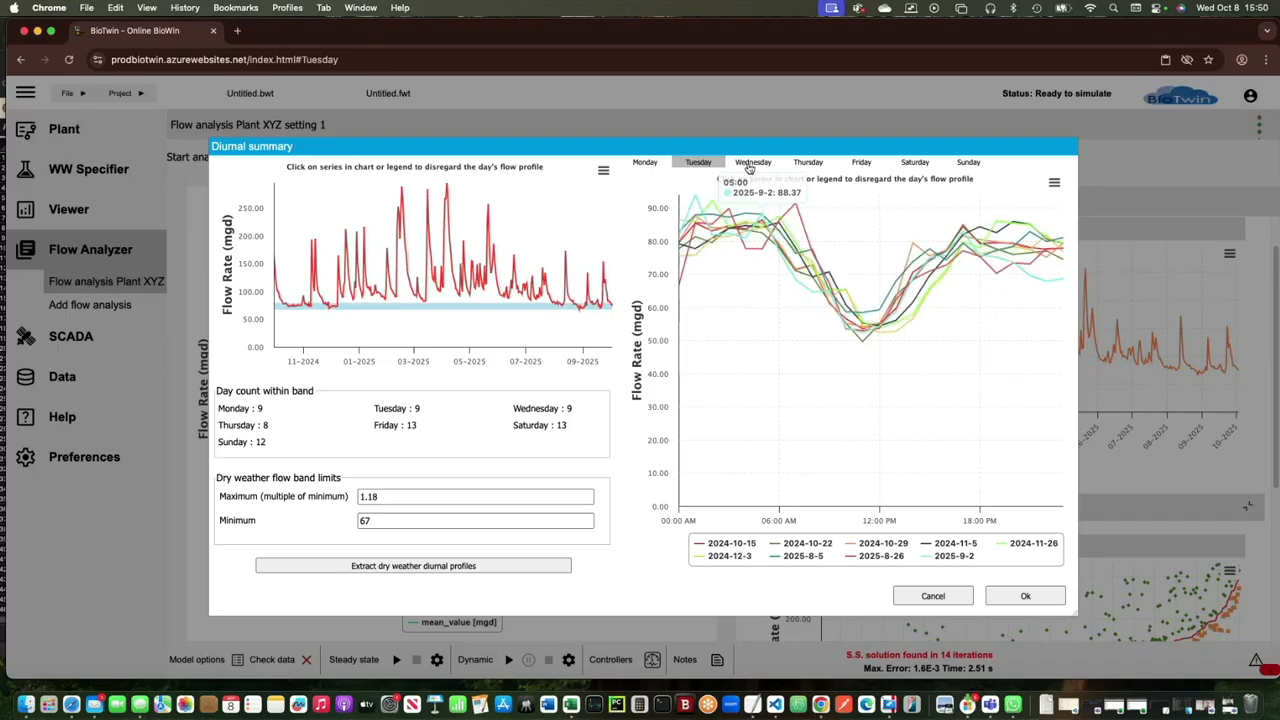
click(806, 166)
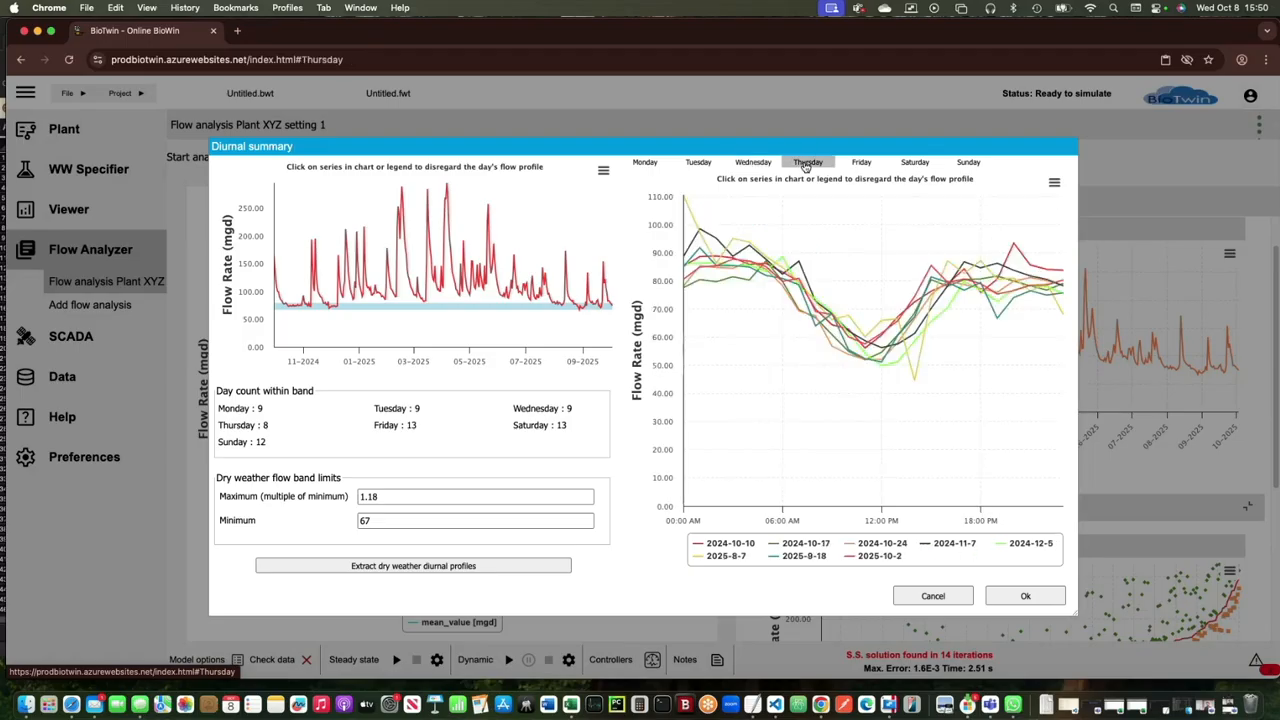
click(855, 165)
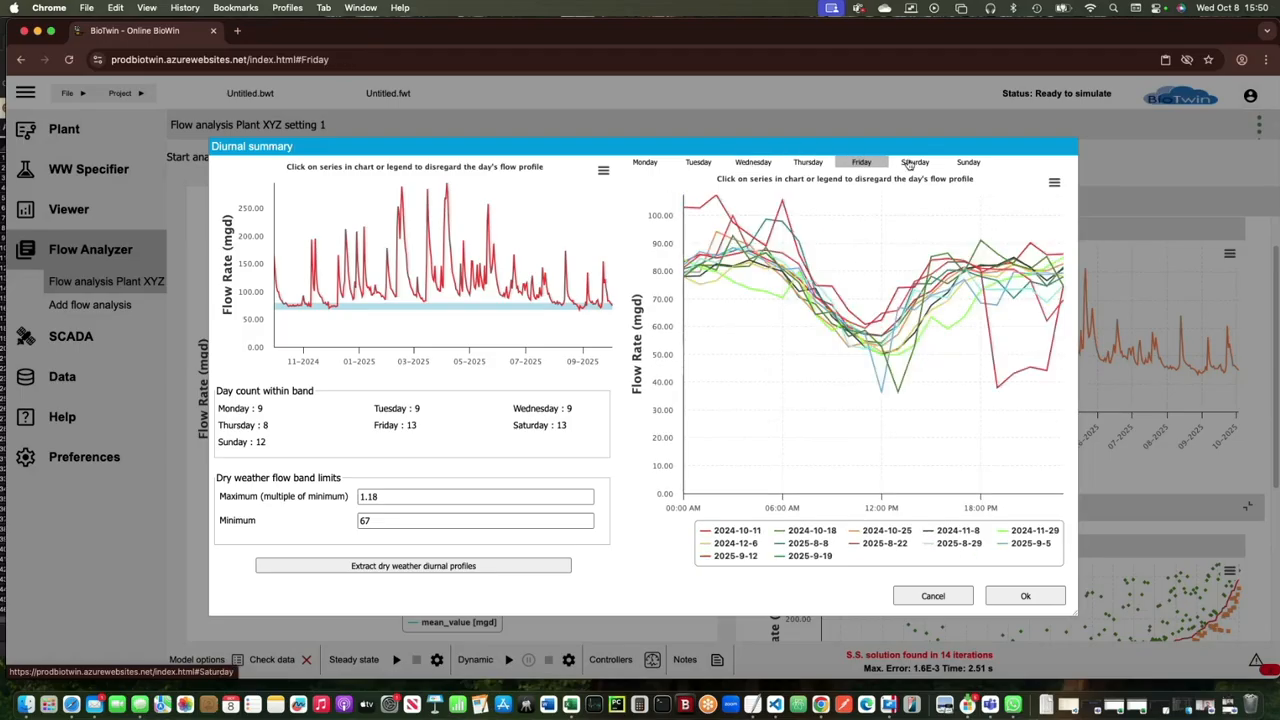
click(909, 165)
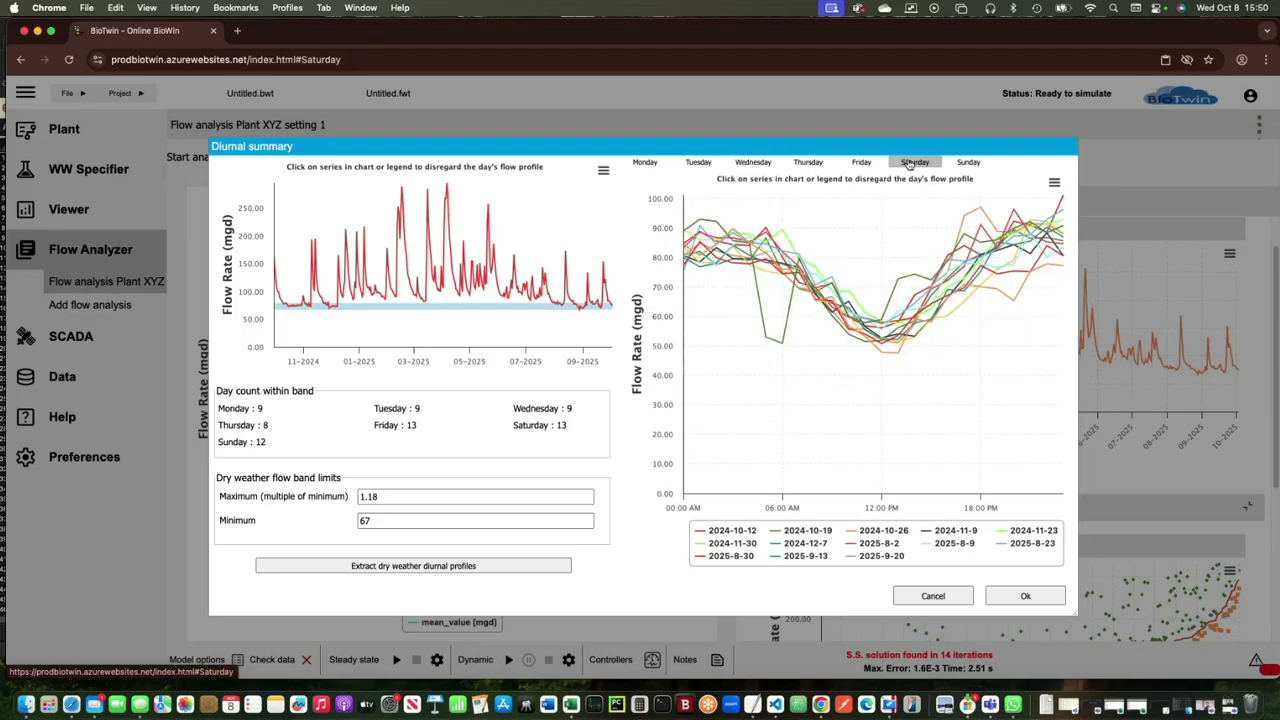
click(963, 164)
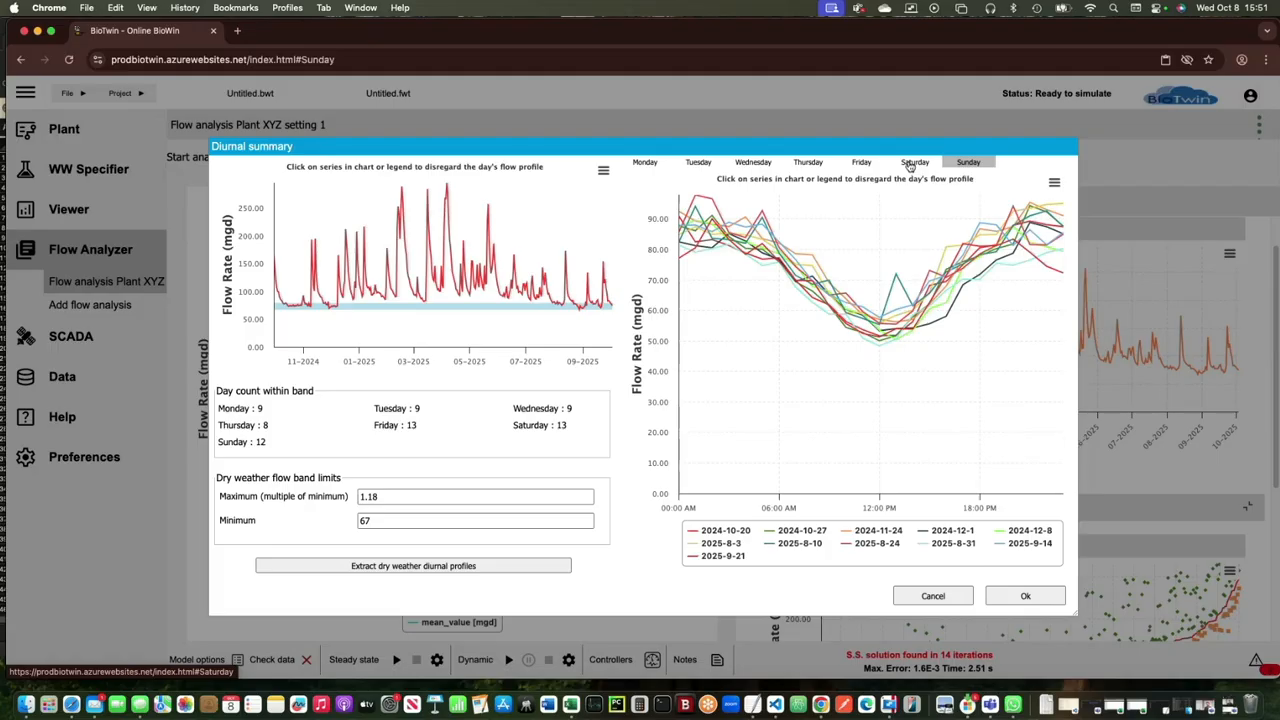
Step: Disregard the outlier flow profiles of 2025-9-13 in the Saturday set and 2025-9-12 in the Friday set
click(910, 163)
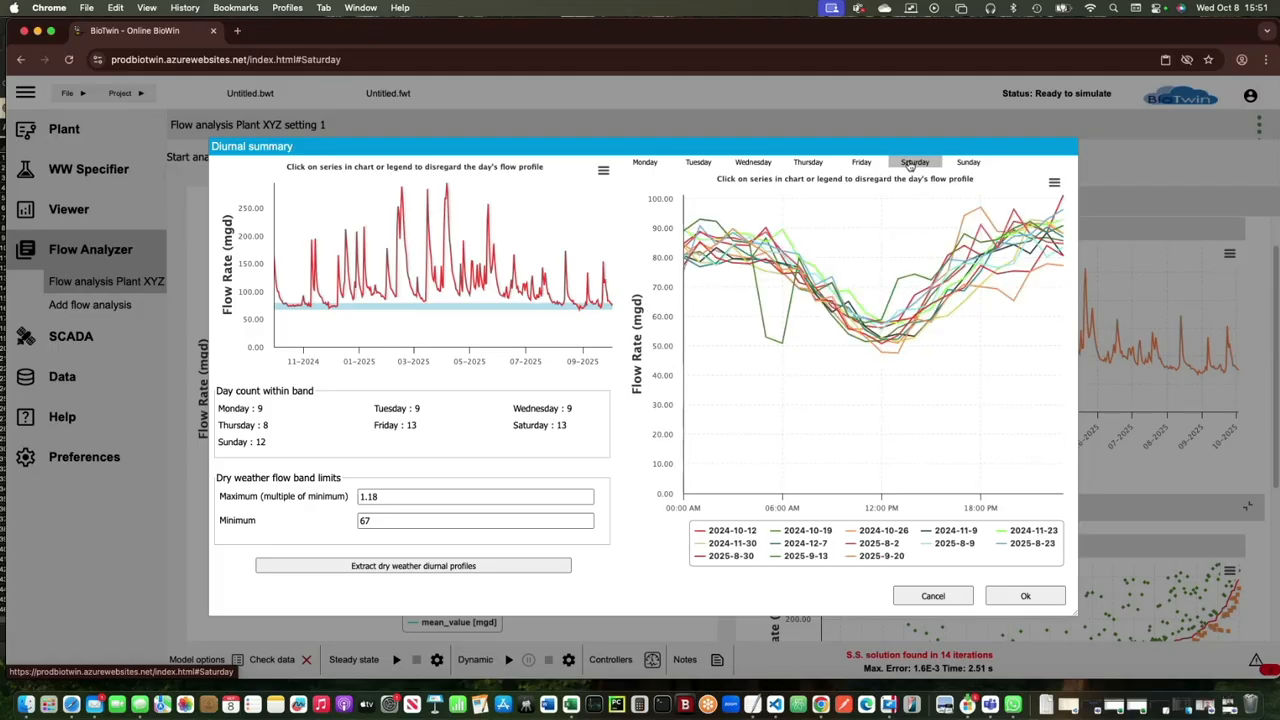
mouse_move(771, 349)
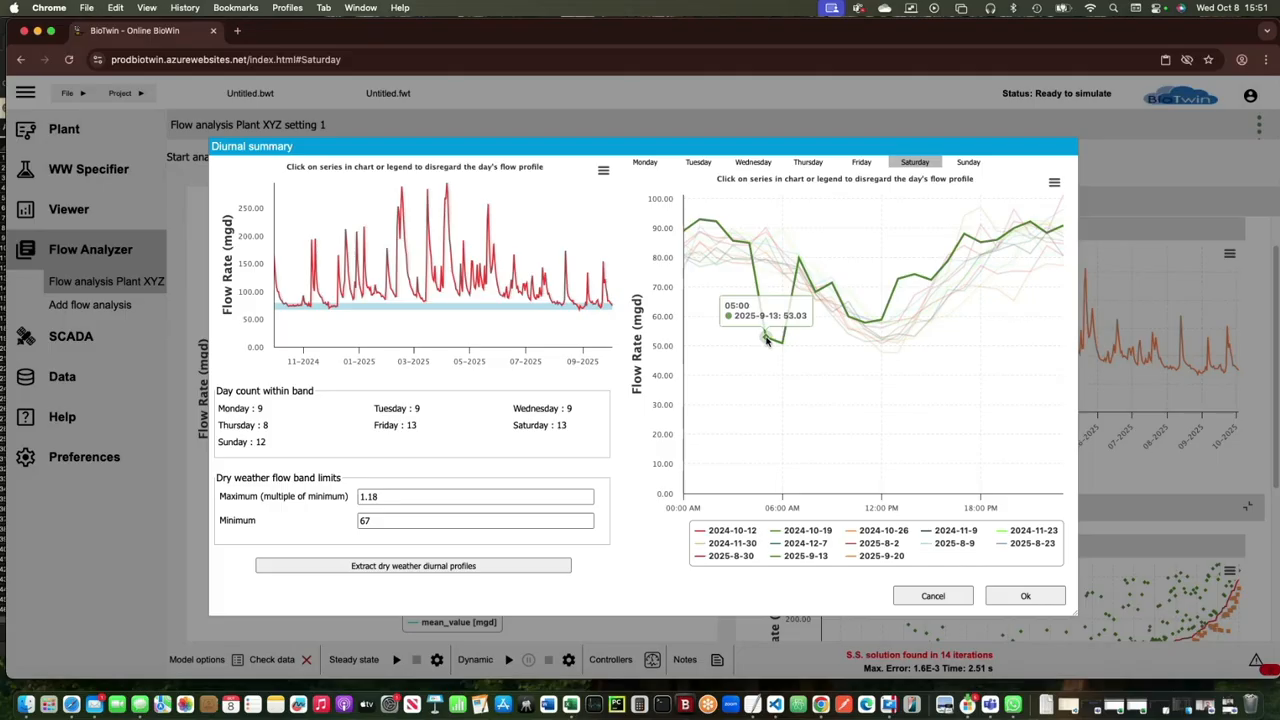
click(766, 340)
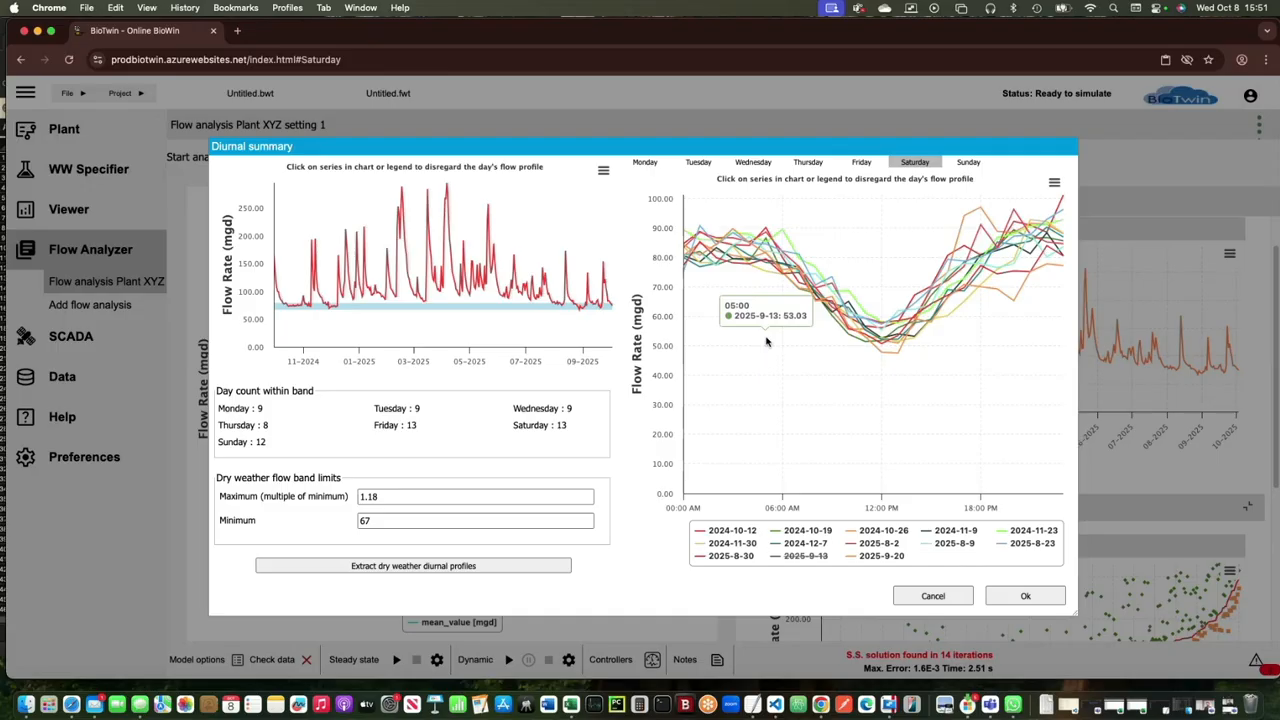
click(803, 556)
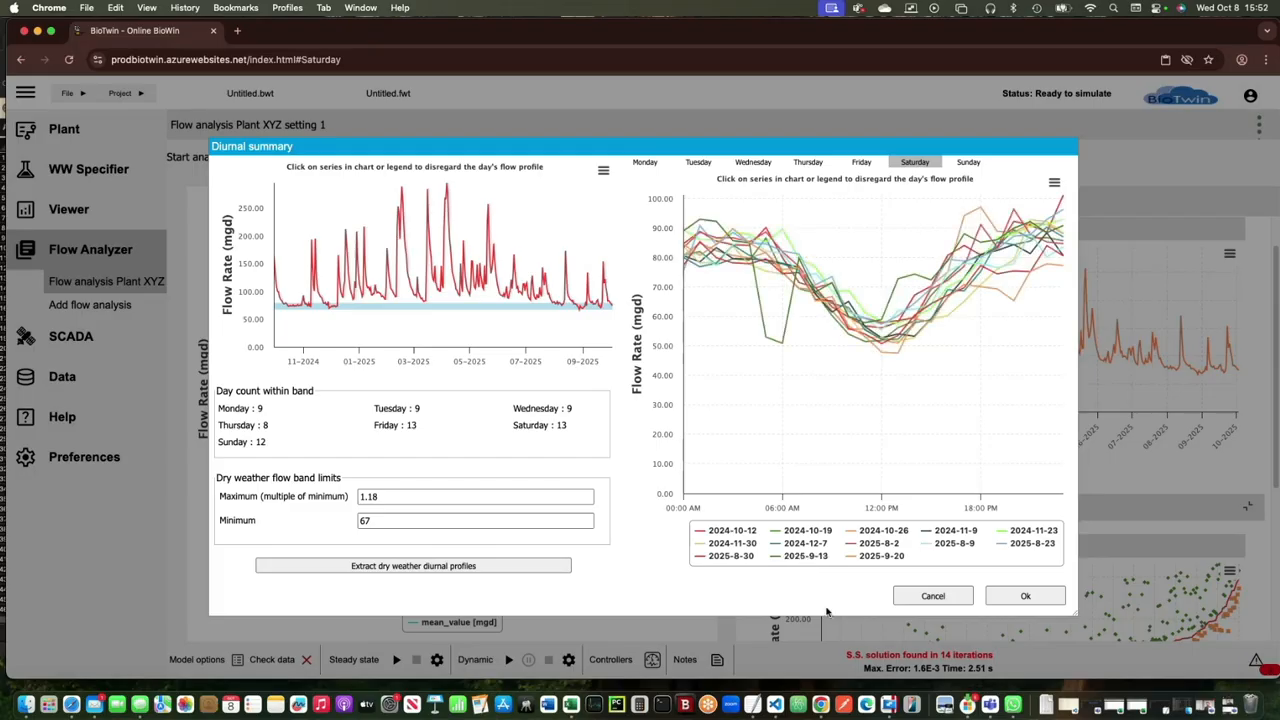
click(800, 557)
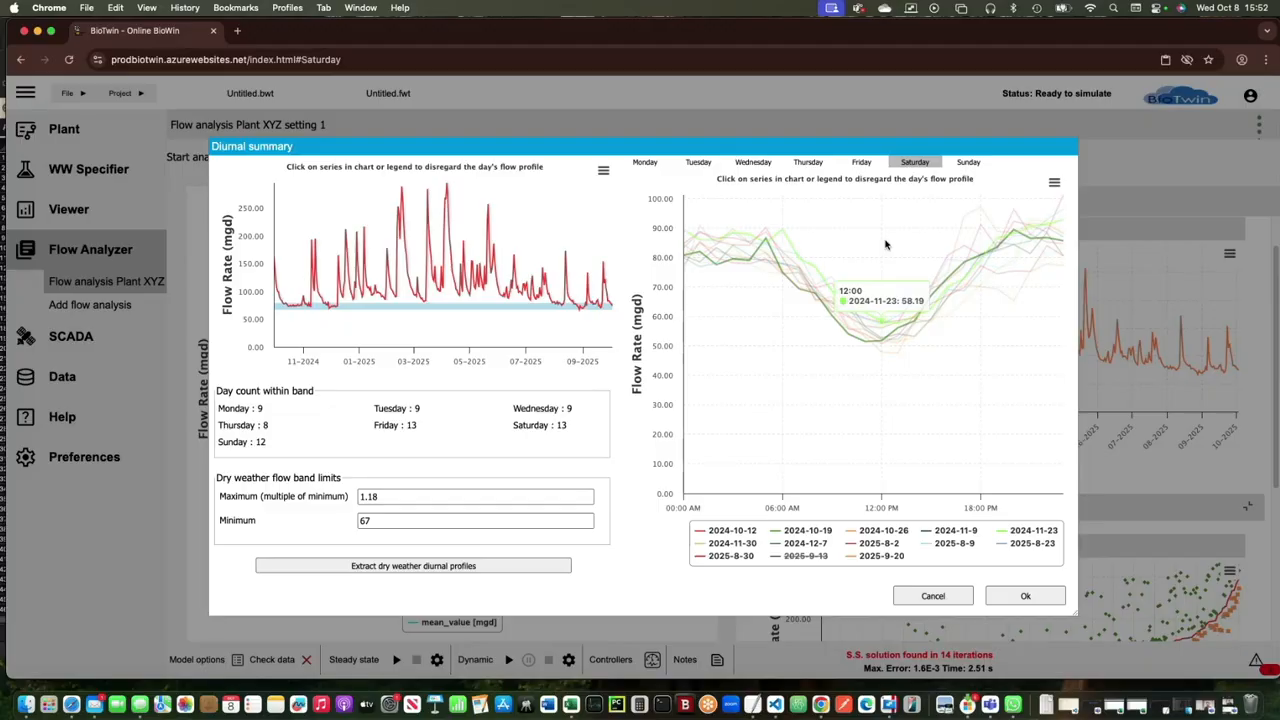
click(860, 163)
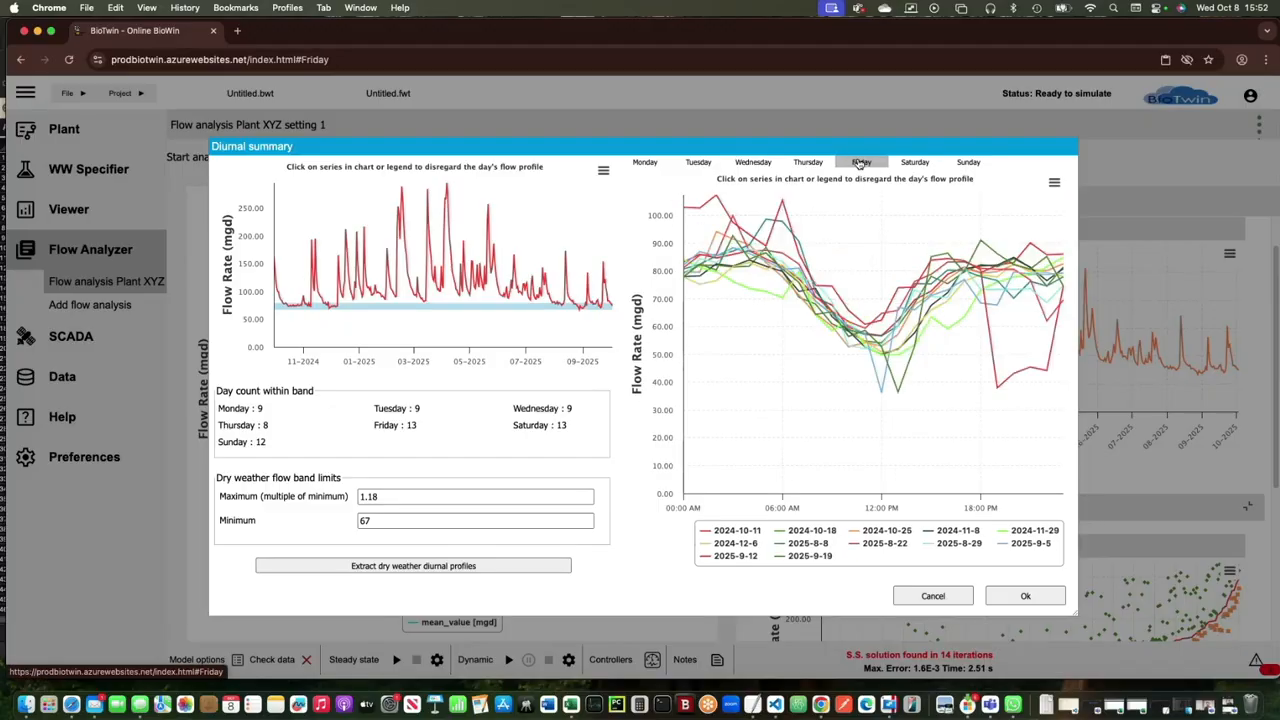
click(998, 390)
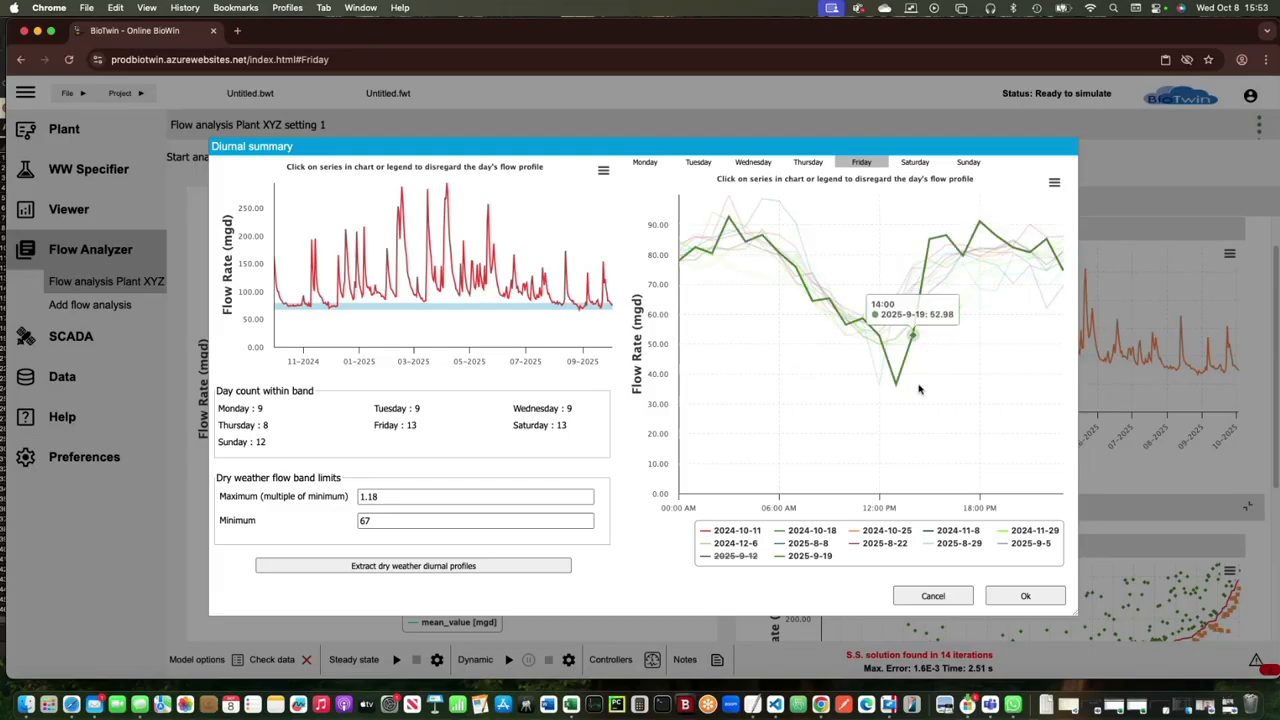
Step: Check the Thursday, Wednesday, Tuesday and Monday diurnal profiles for further outliers
click(809, 163)
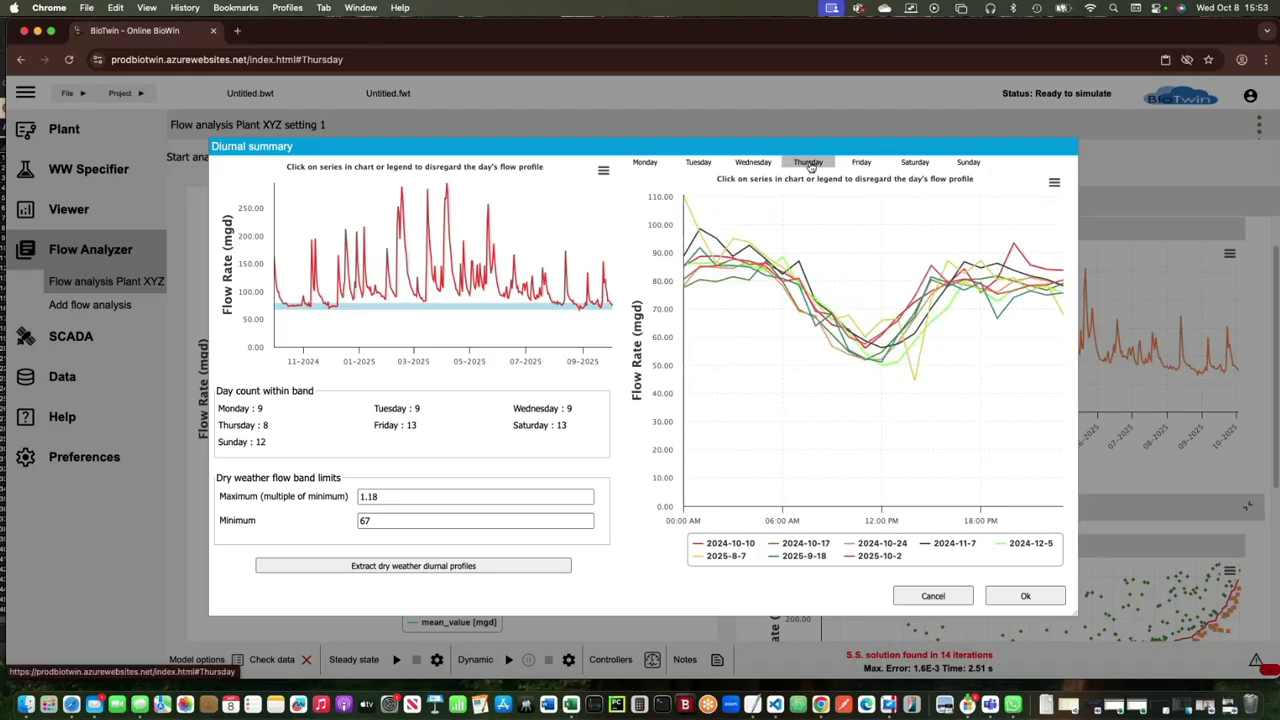
click(757, 166)
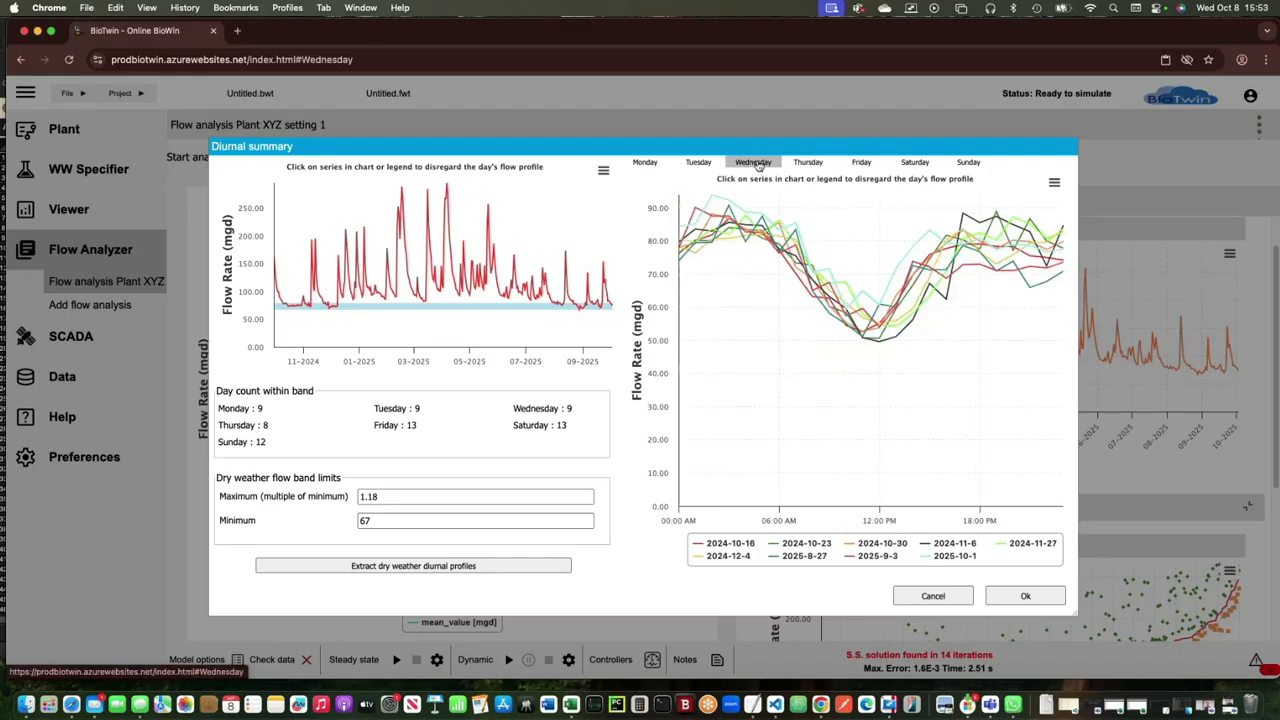
click(712, 166)
click(645, 166)
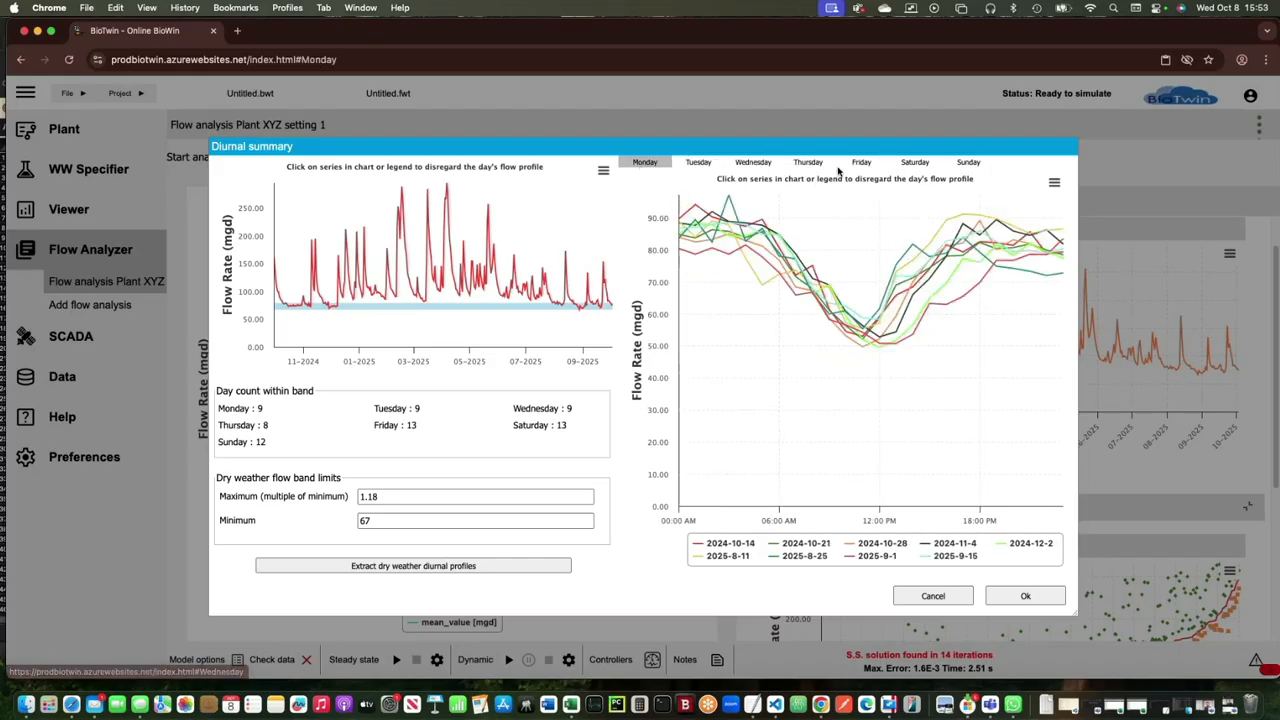
Step: Disregard the 2025-9-5 and 2025-9-19 profiles with the midday dips in the Friday set
click(863, 167)
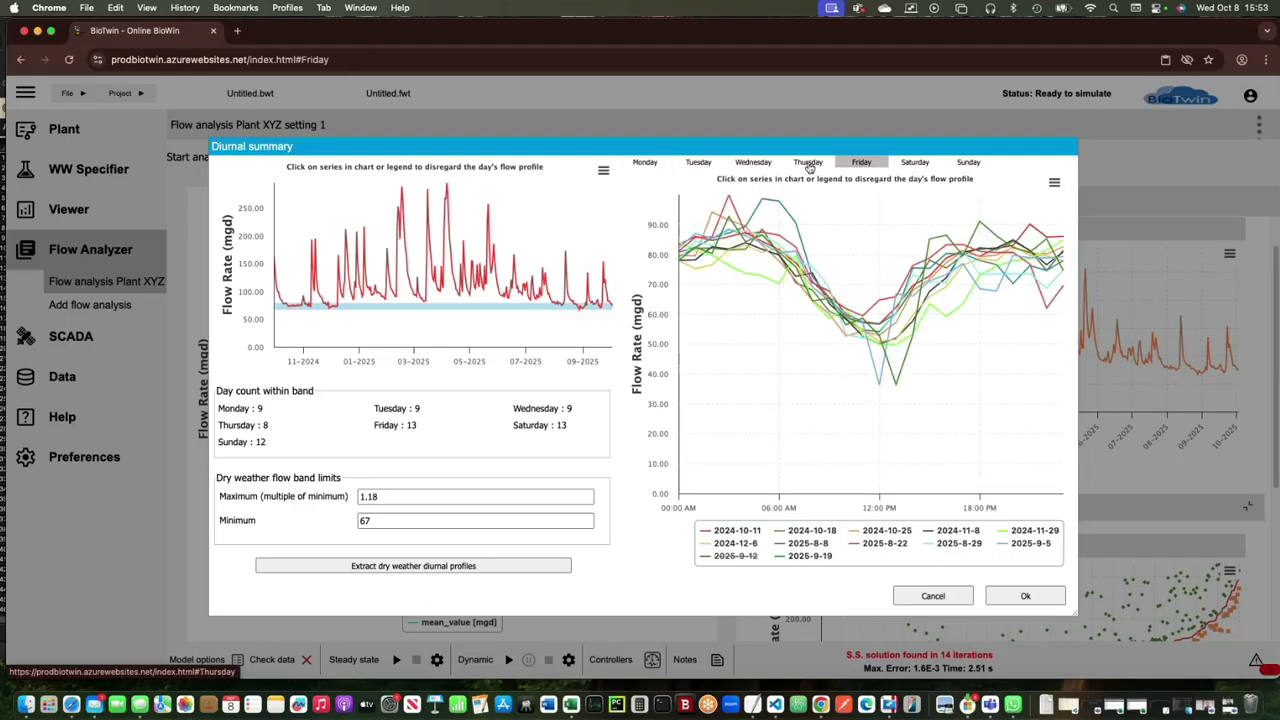
click(810, 165)
click(862, 165)
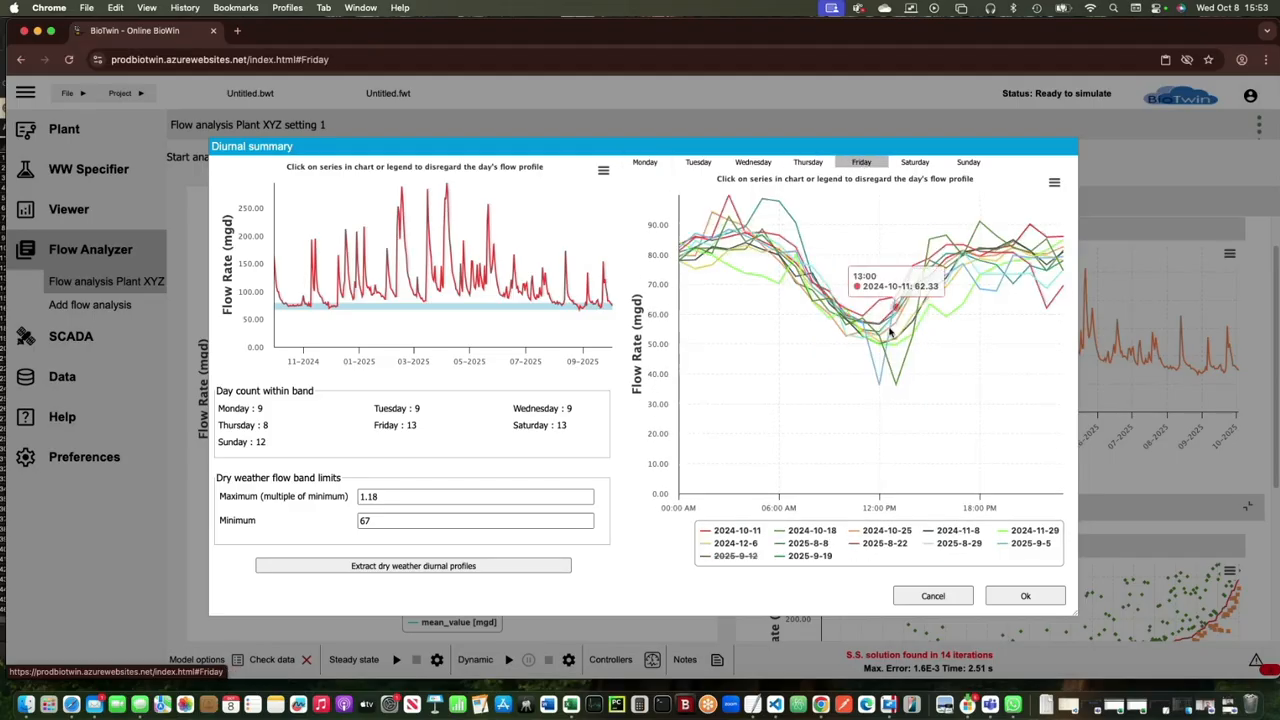
click(880, 382)
click(880, 385)
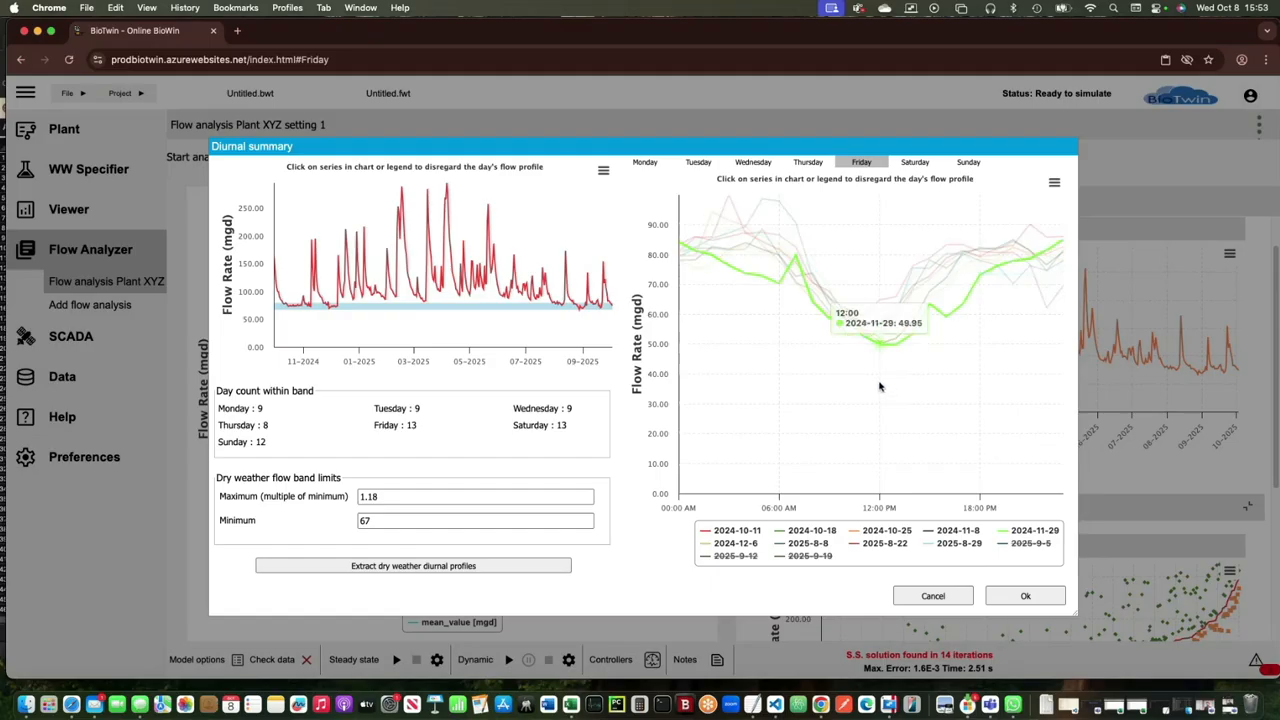
Step: Recheck the Saturday and Sunday profiles and accept the dry weather diurnal selection
click(916, 164)
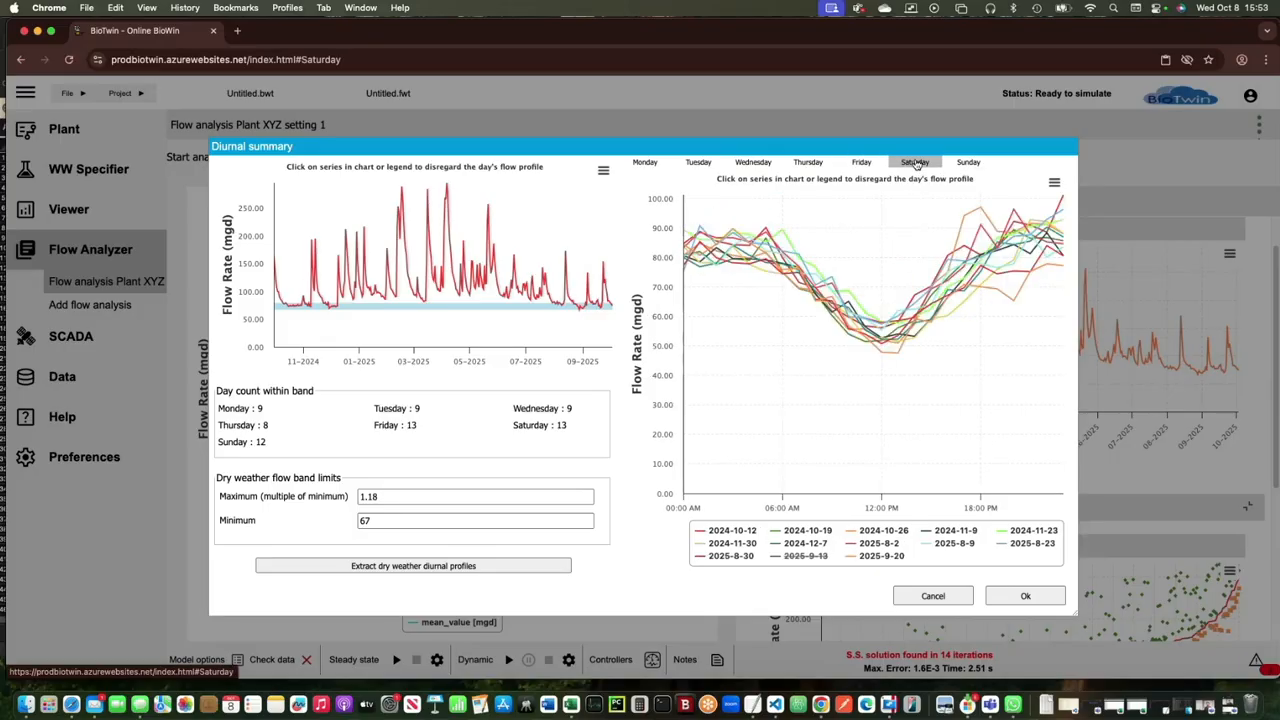
click(973, 163)
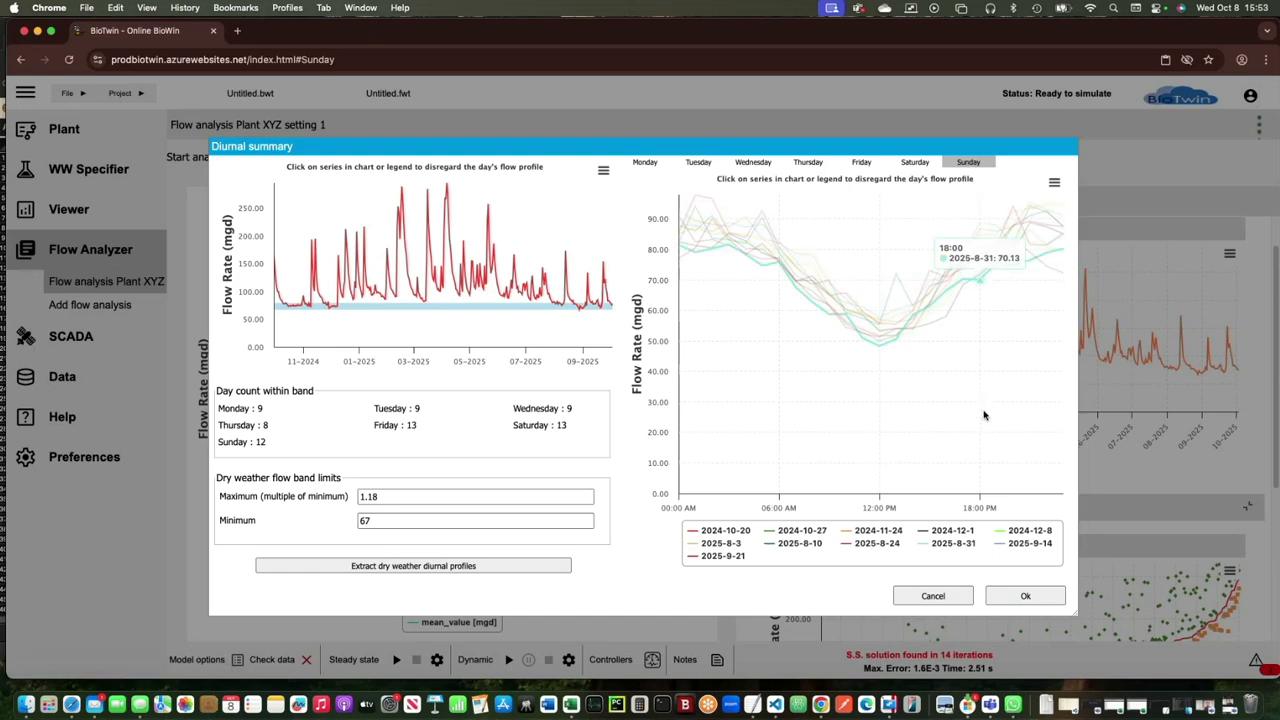
click(999, 598)
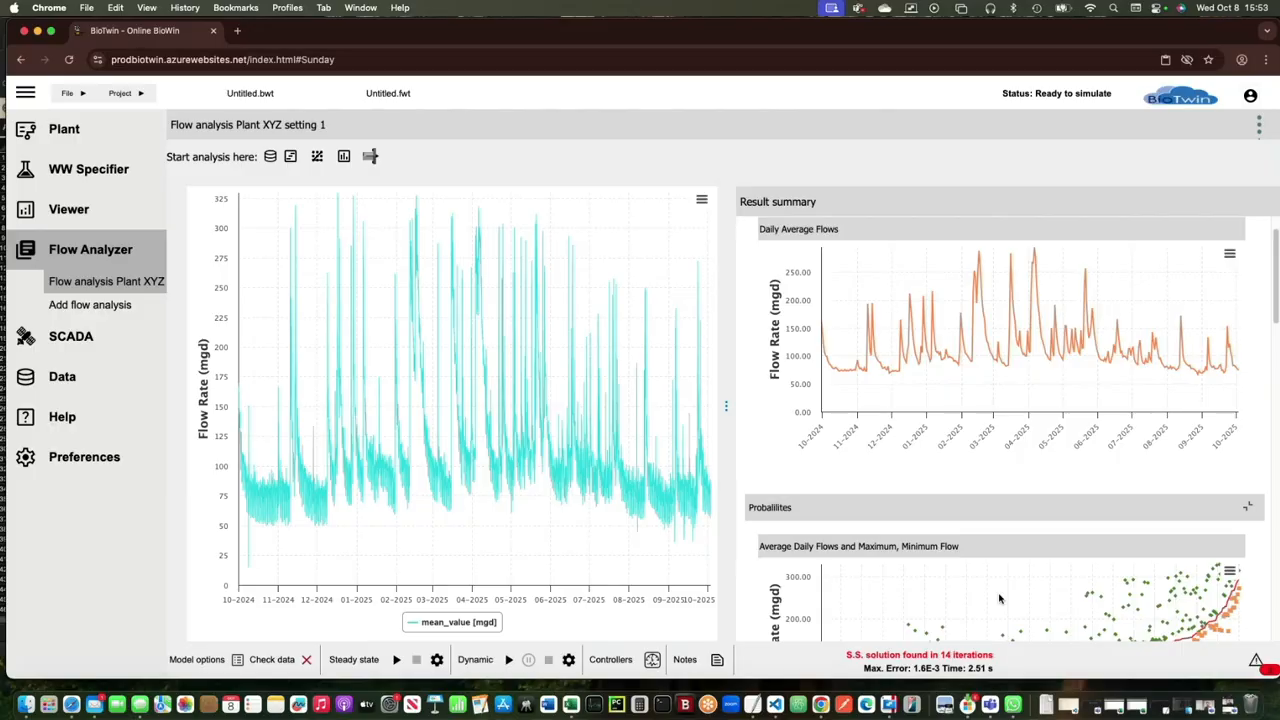
Step: Examine the average dry weather diurnal patterns by day and by weekdays versus weekend, down to the I&I daily averages in the result summary
scroll(999, 598, down, 10)
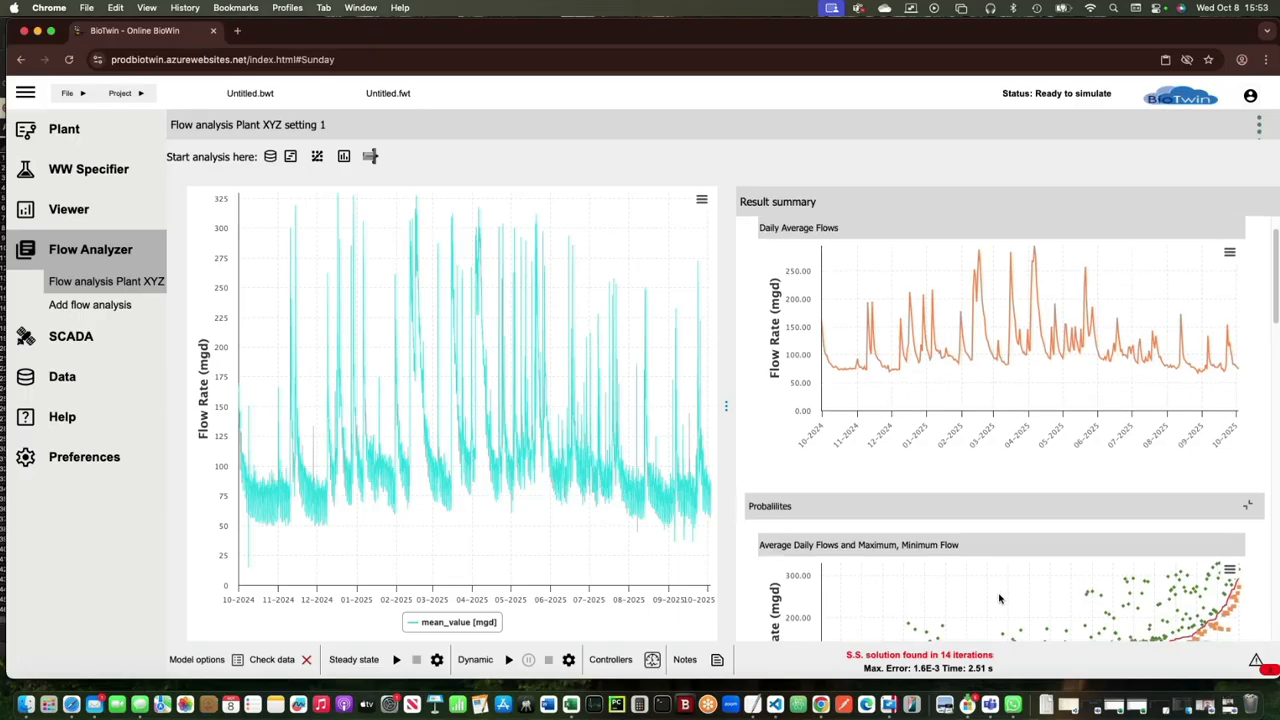
scroll(999, 598, down, 2)
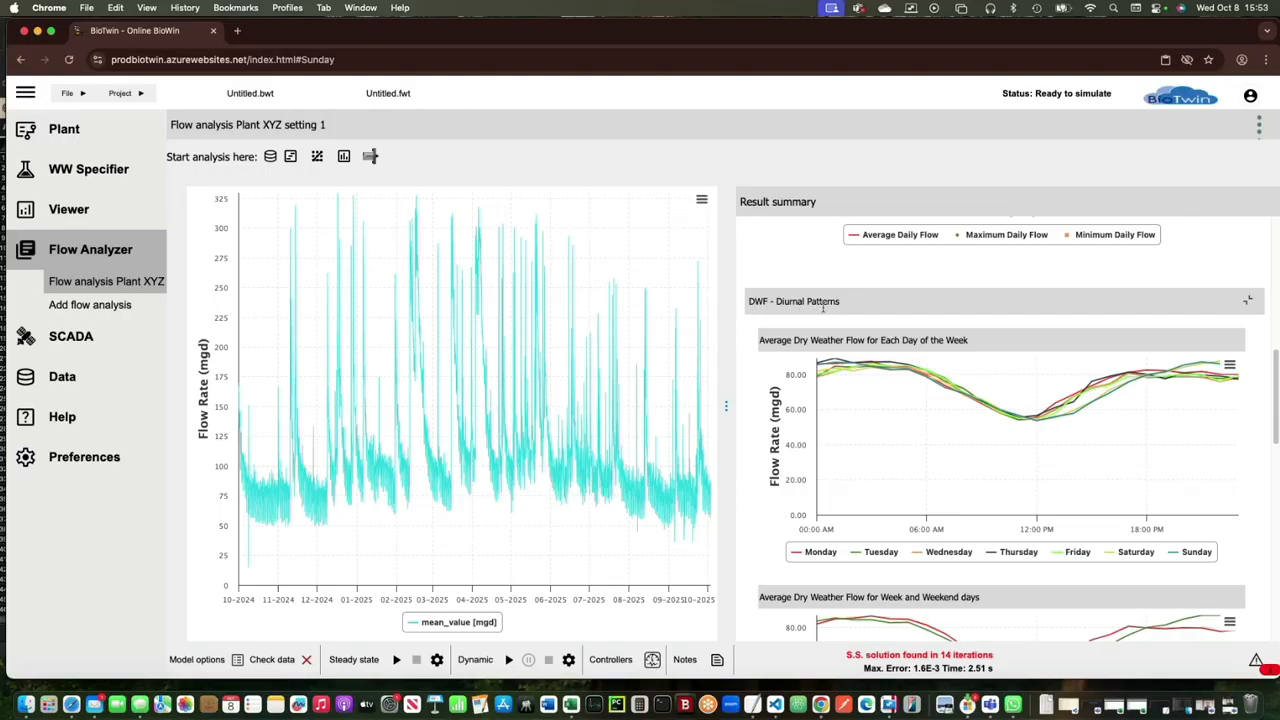
scroll(846, 301, down, 5)
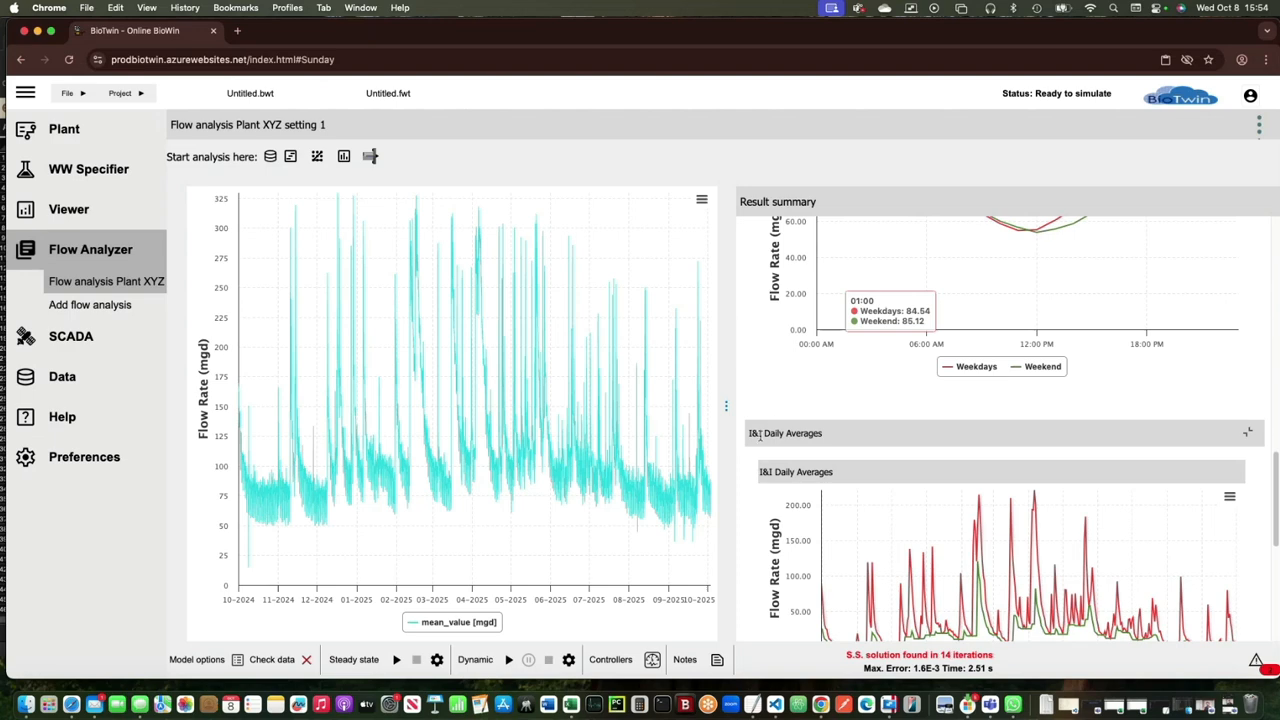
Step: View the I&I Daily Averages chart in the result summary, down to the start of the I&I Detailed Data
scroll(760, 440, down, 2)
scroll(760, 440, down, 2)
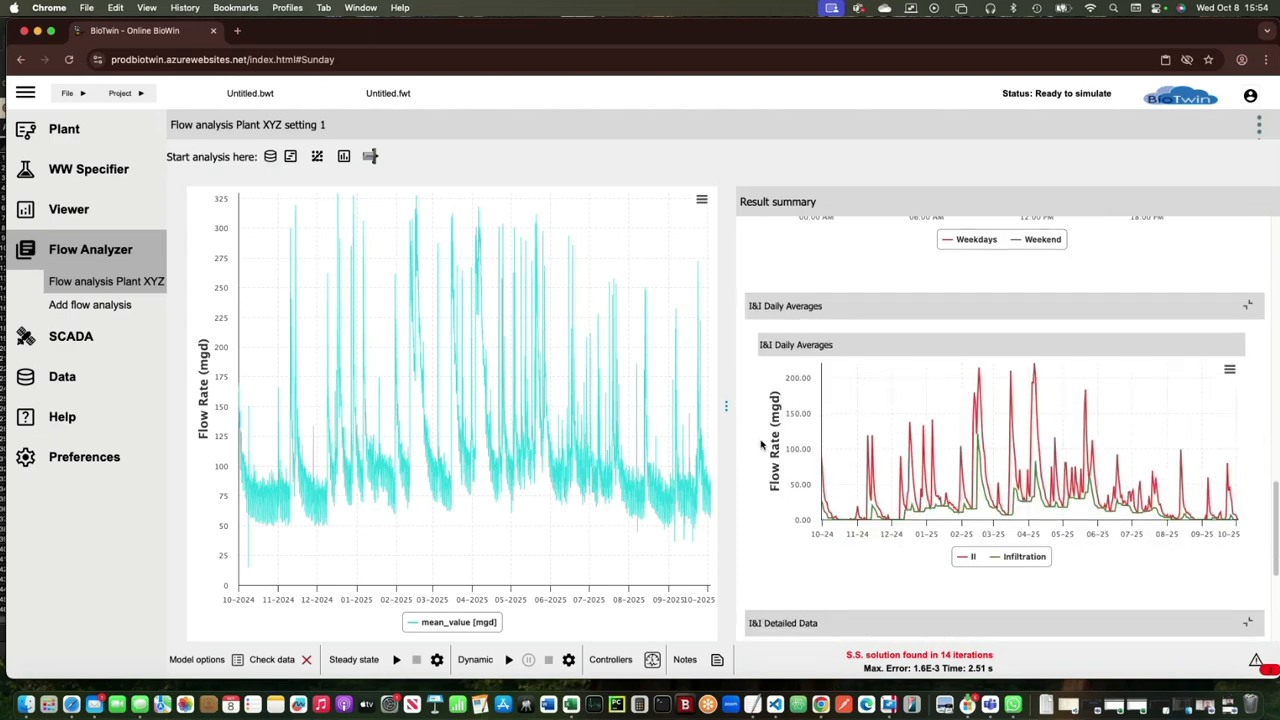
scroll(771, 598, down, 2)
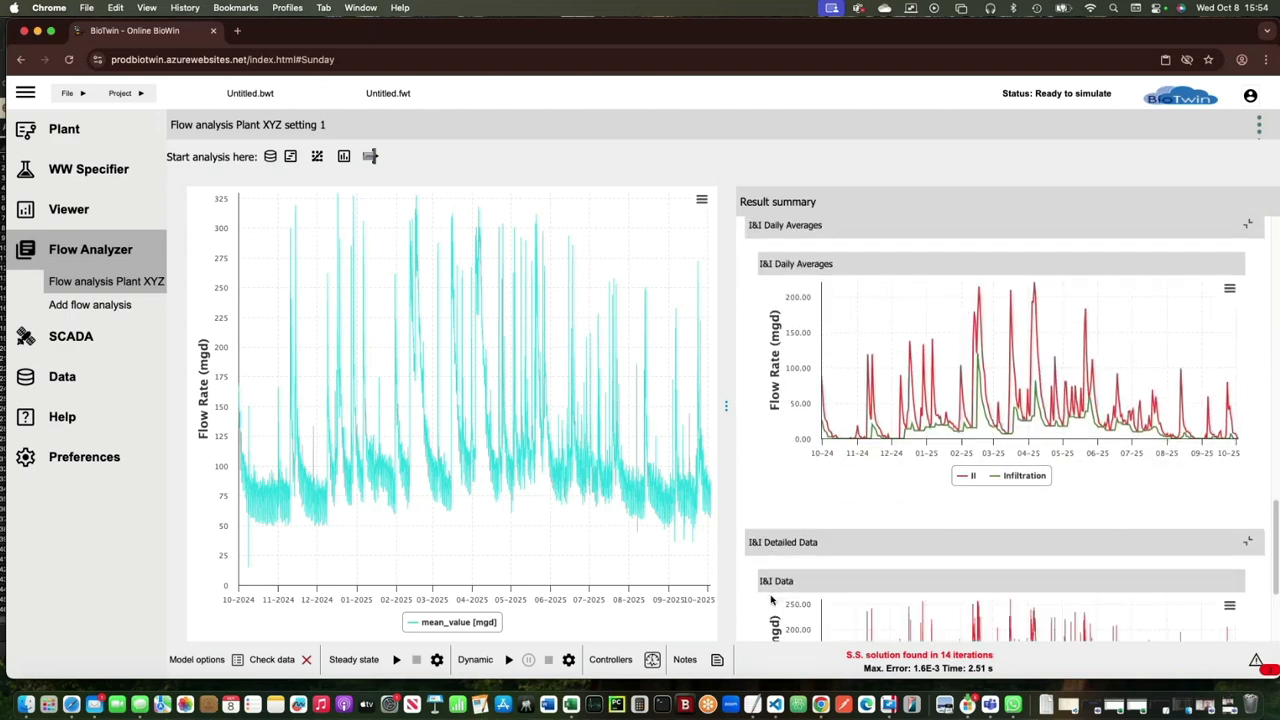
scroll(771, 598, up, 3)
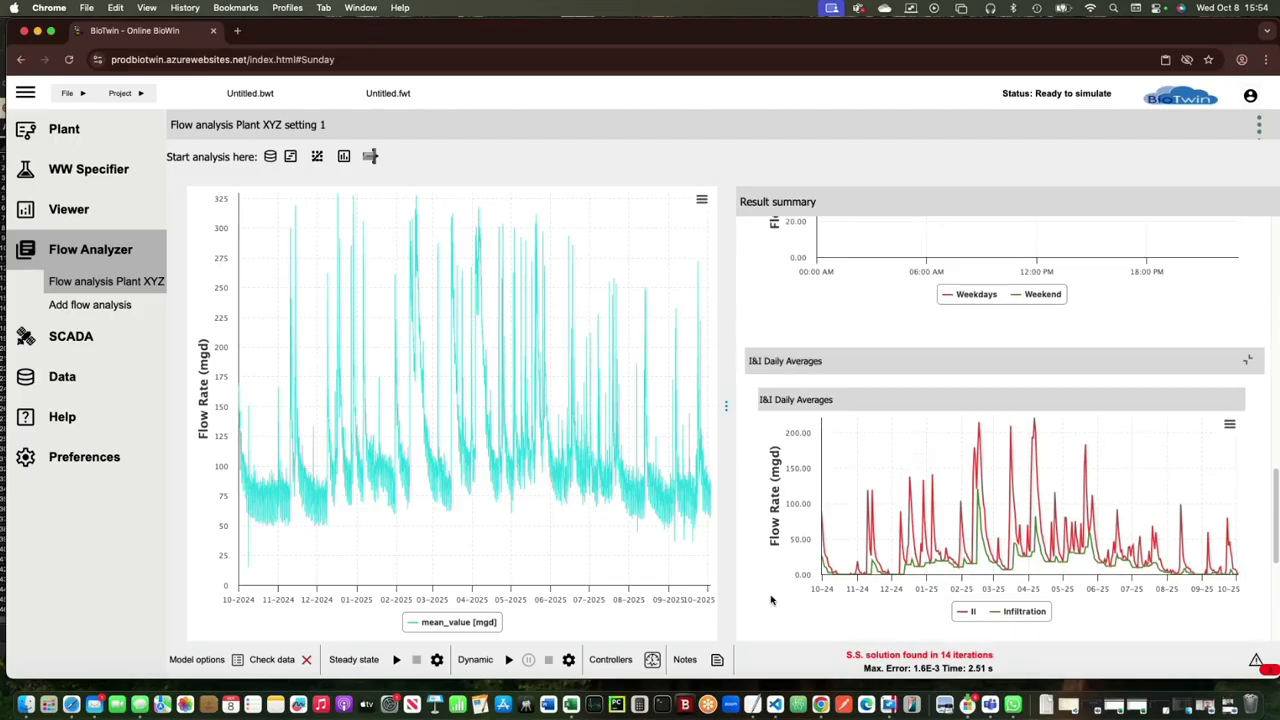
Step: Inspect the hourly values in the average dry weather flow chart for each day of the week
scroll(771, 598, up, 10)
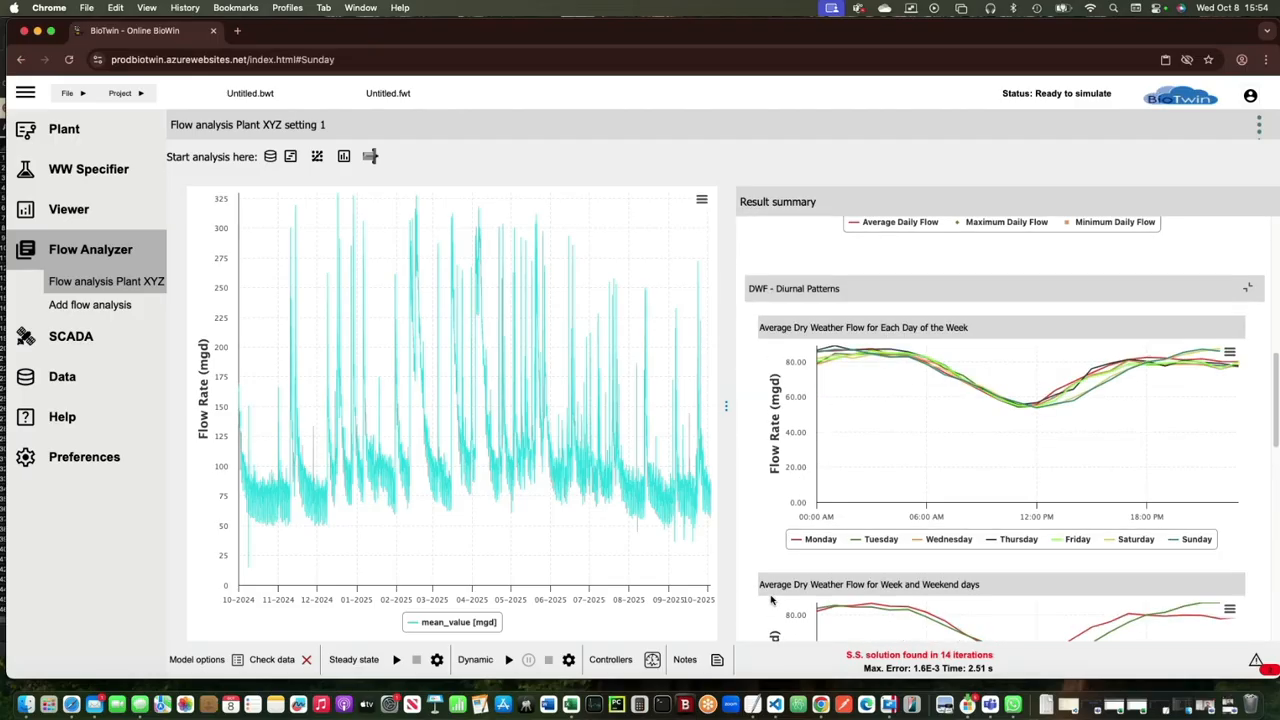
scroll(771, 598, up, 2)
scroll(772, 599, down, 3)
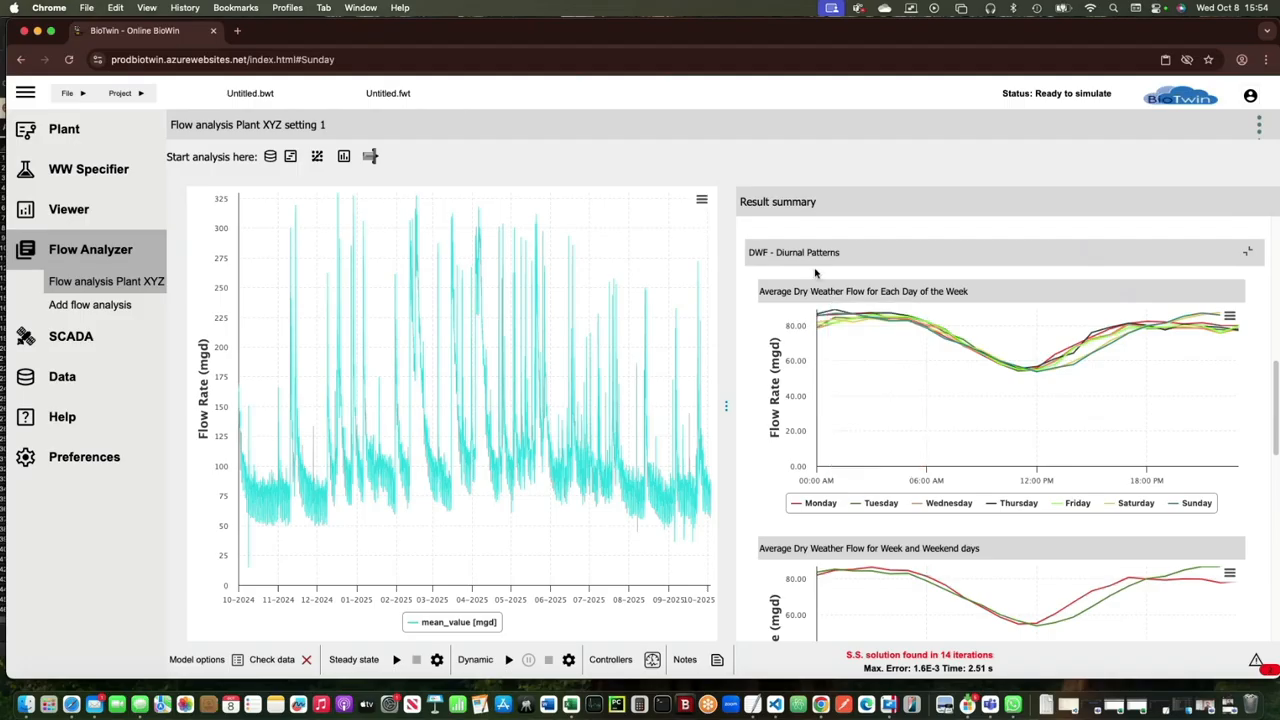
scroll(815, 272, down, 2)
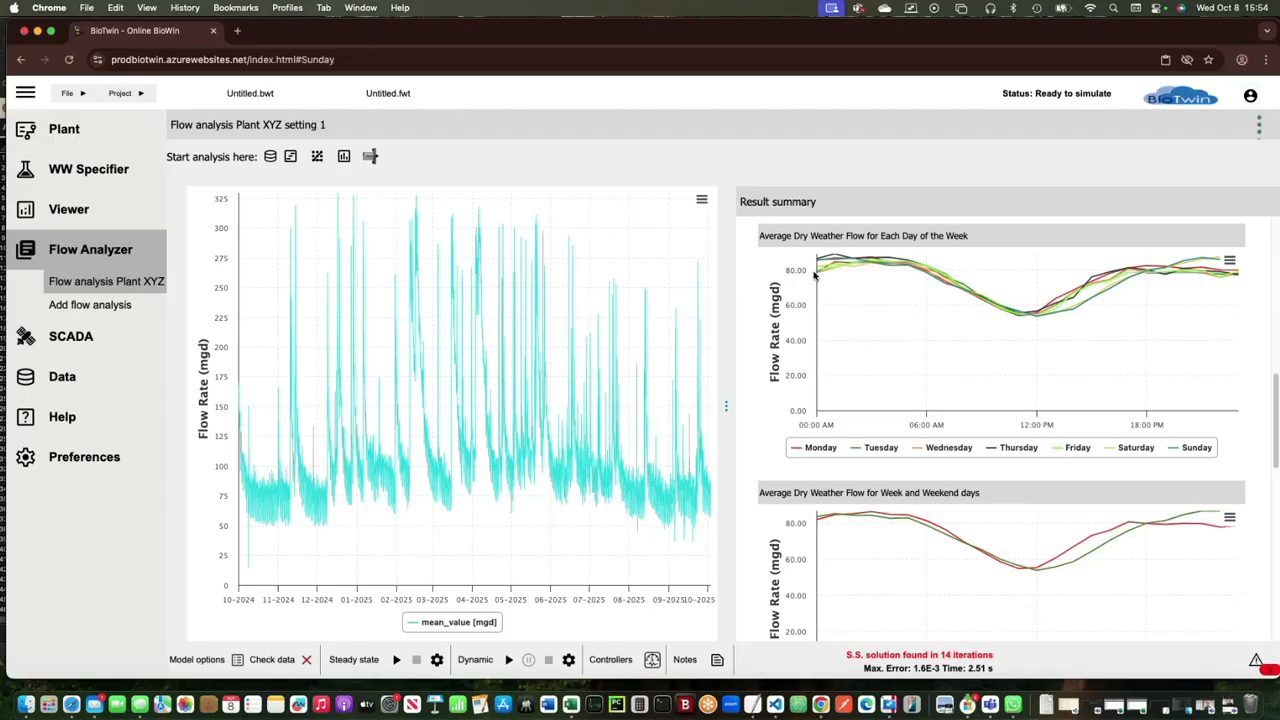
mouse_move(820, 283)
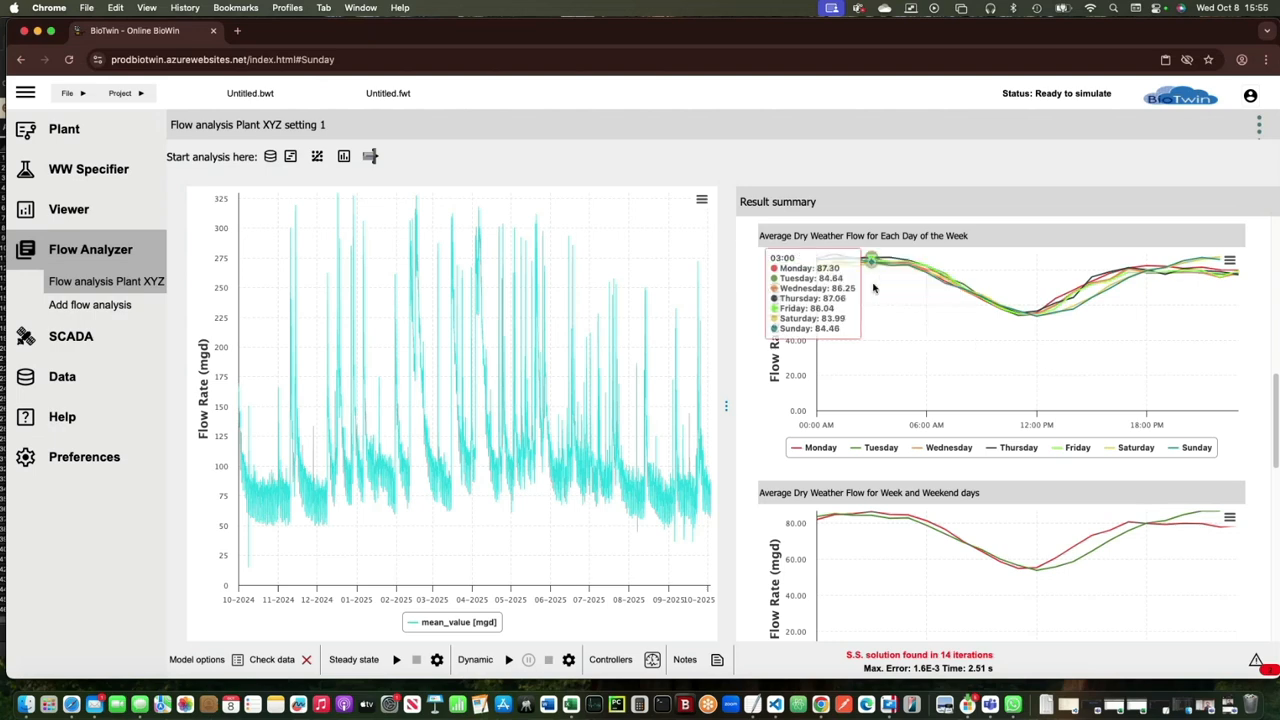
scroll(916, 293, down, 1)
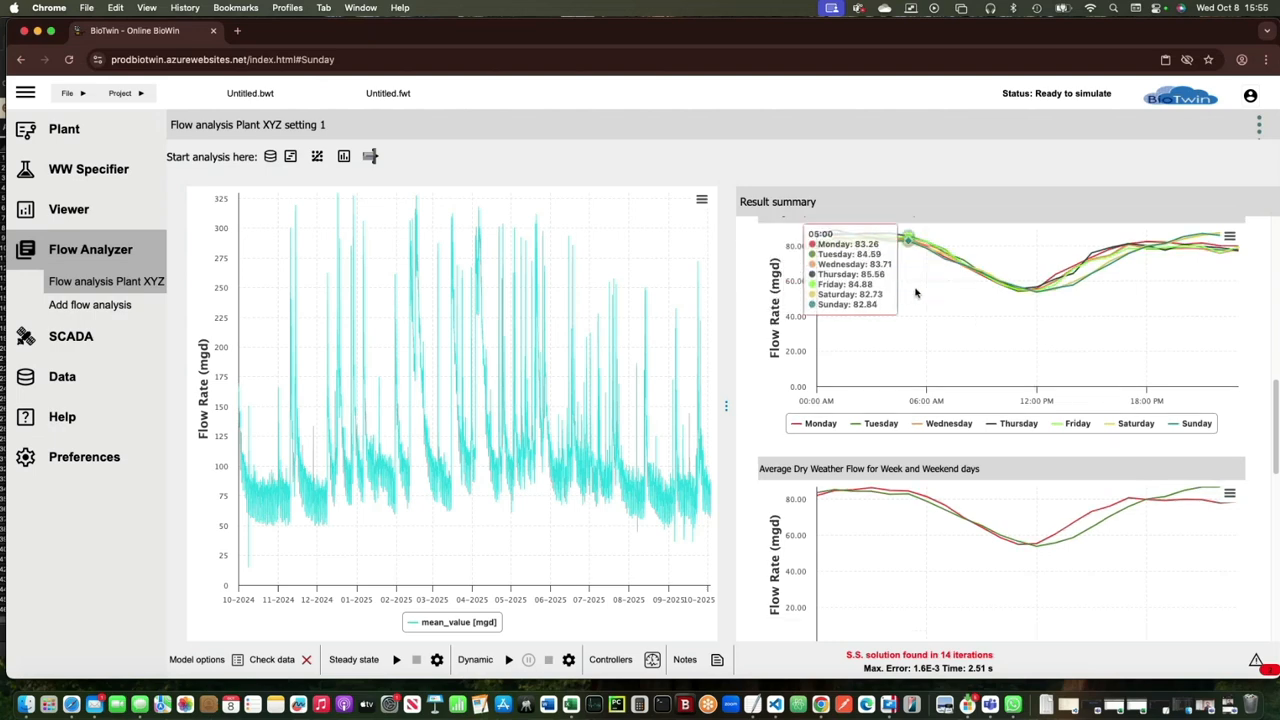
Step: Inspect the hourly weekday and weekend values in the Average Dry Weather Flow for Week and Weekend days chart
scroll(916, 293, down, 3)
scroll(916, 293, down, 2)
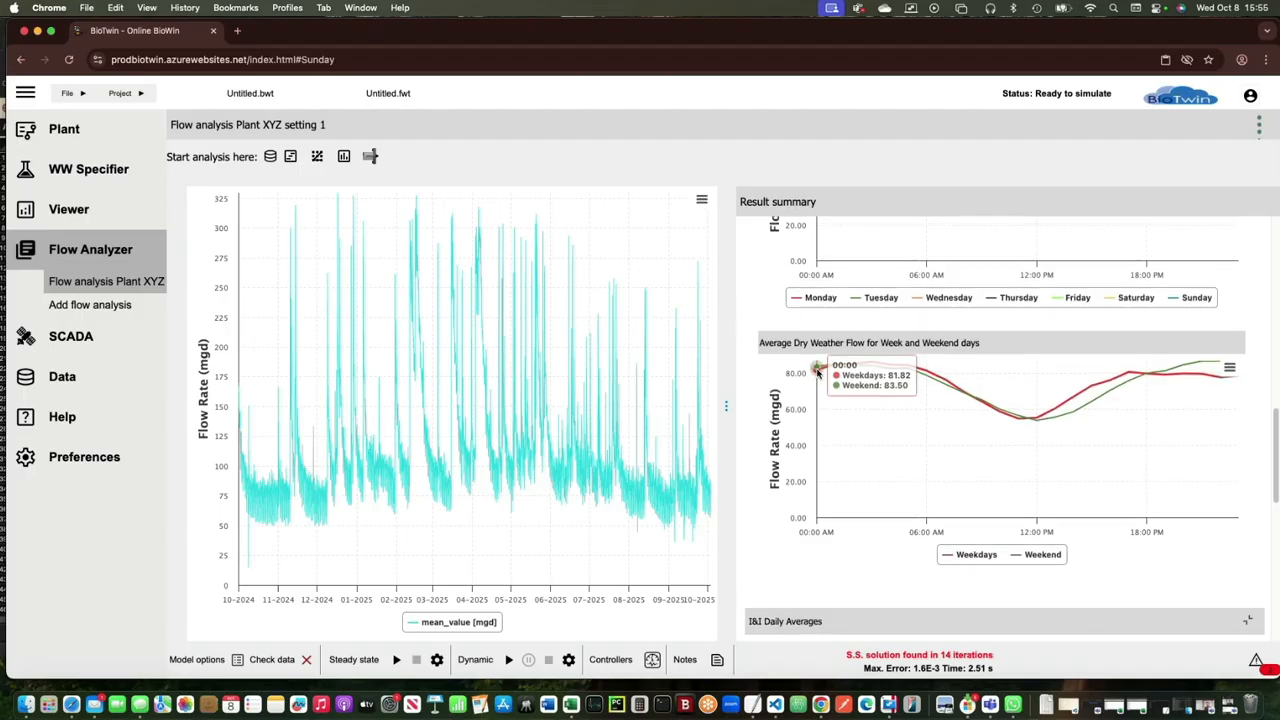
scroll(817, 373, up, 1)
scroll(817, 373, down, 1)
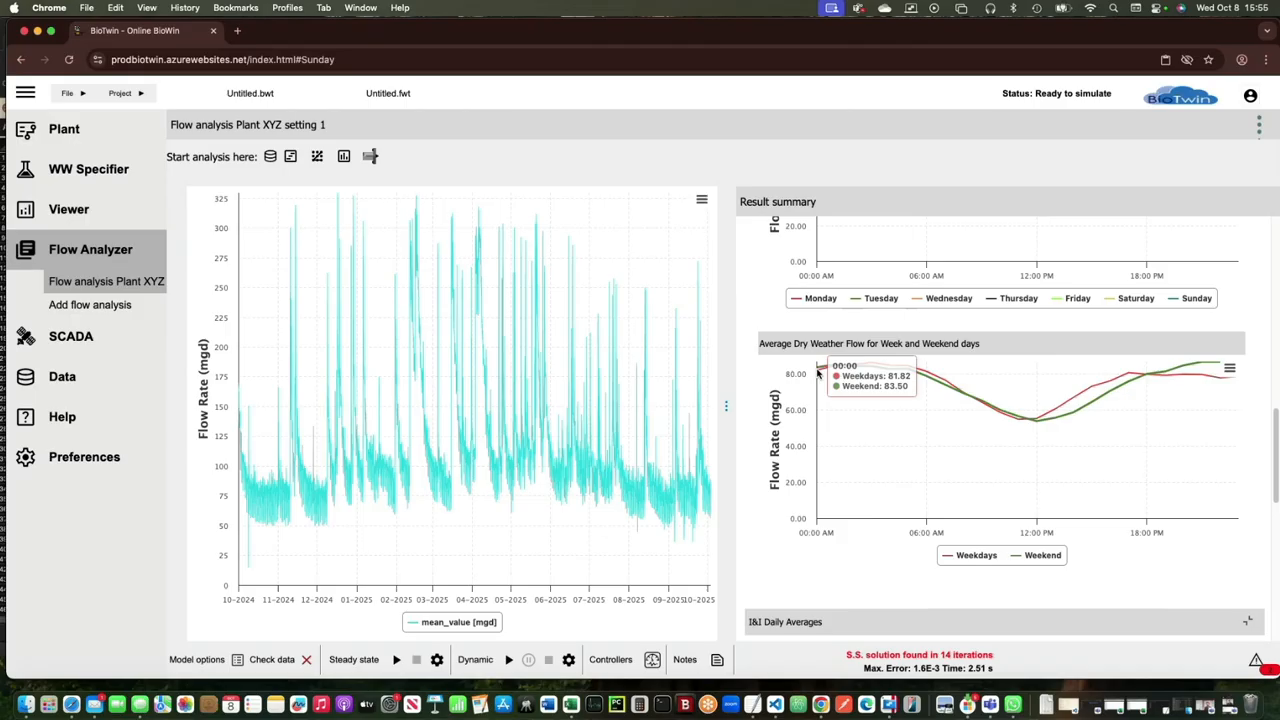
scroll(817, 373, down, 2)
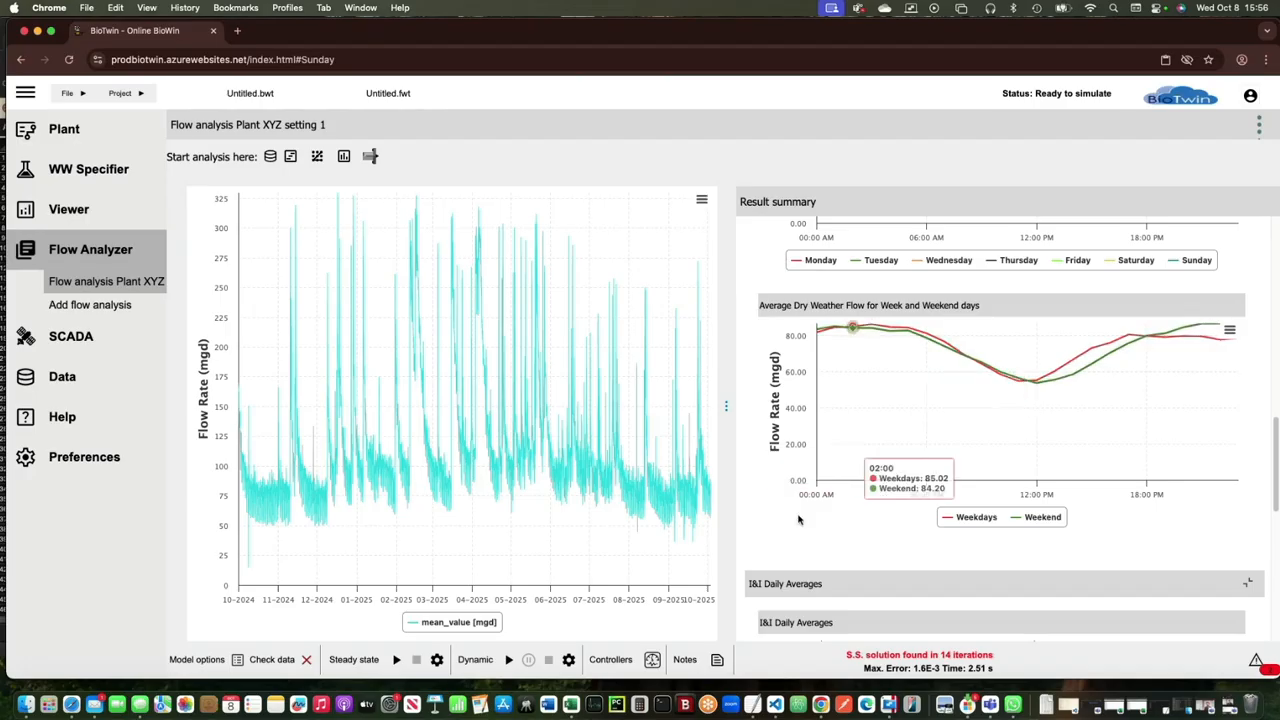
Step: Compare the day-of-week dry weather diurnal patterns with the weekday and weekend patterns
scroll(797, 518, up, 5)
scroll(797, 518, up, 1)
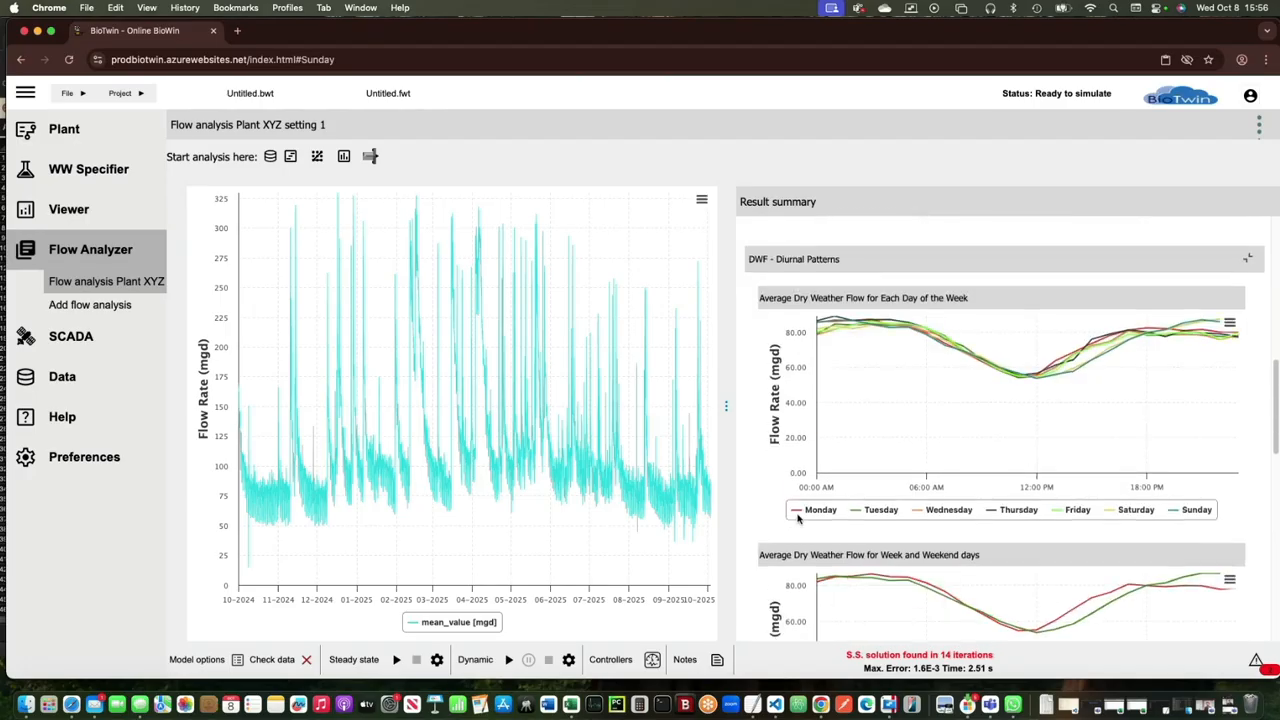
scroll(797, 518, up, 3)
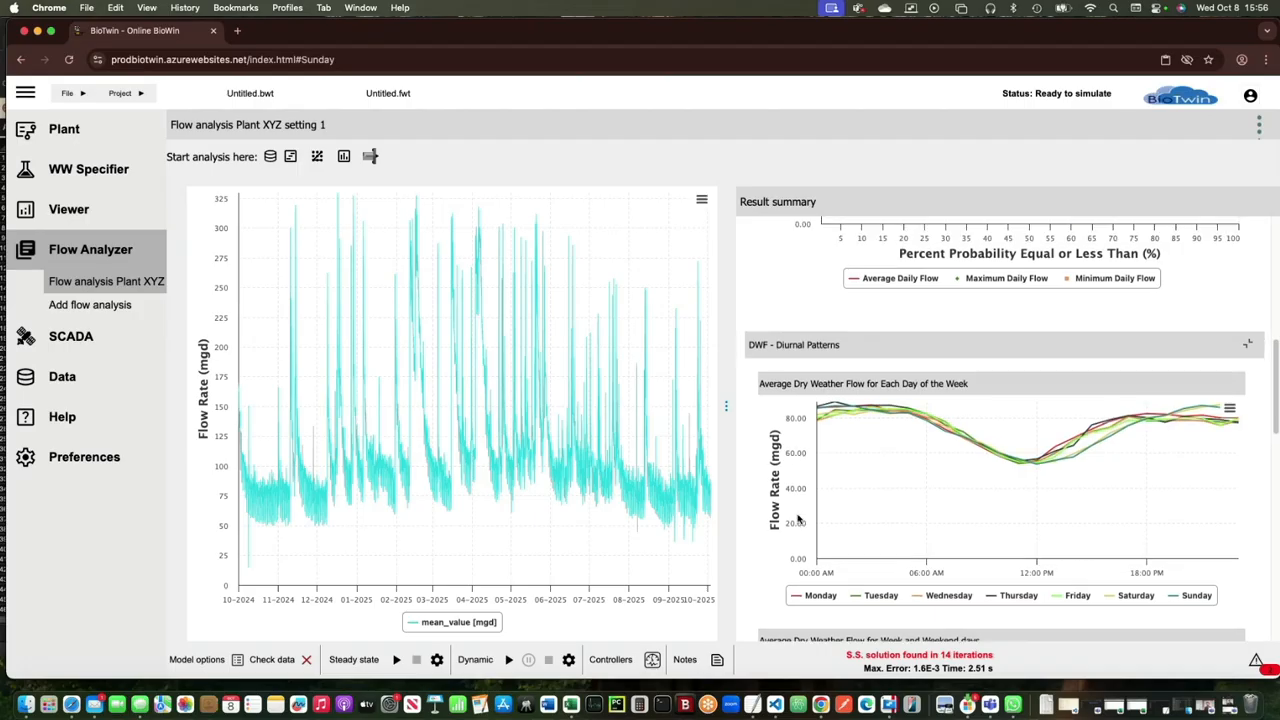
scroll(797, 518, down, 5)
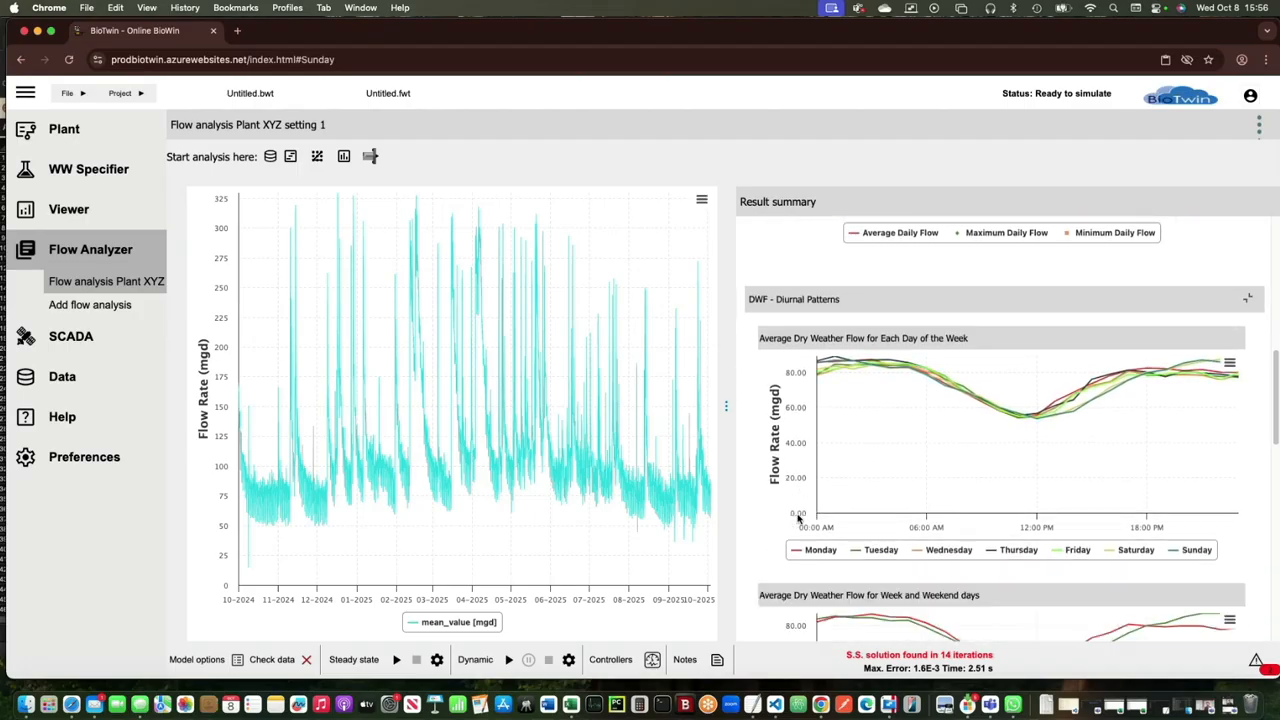
scroll(797, 518, down, 4)
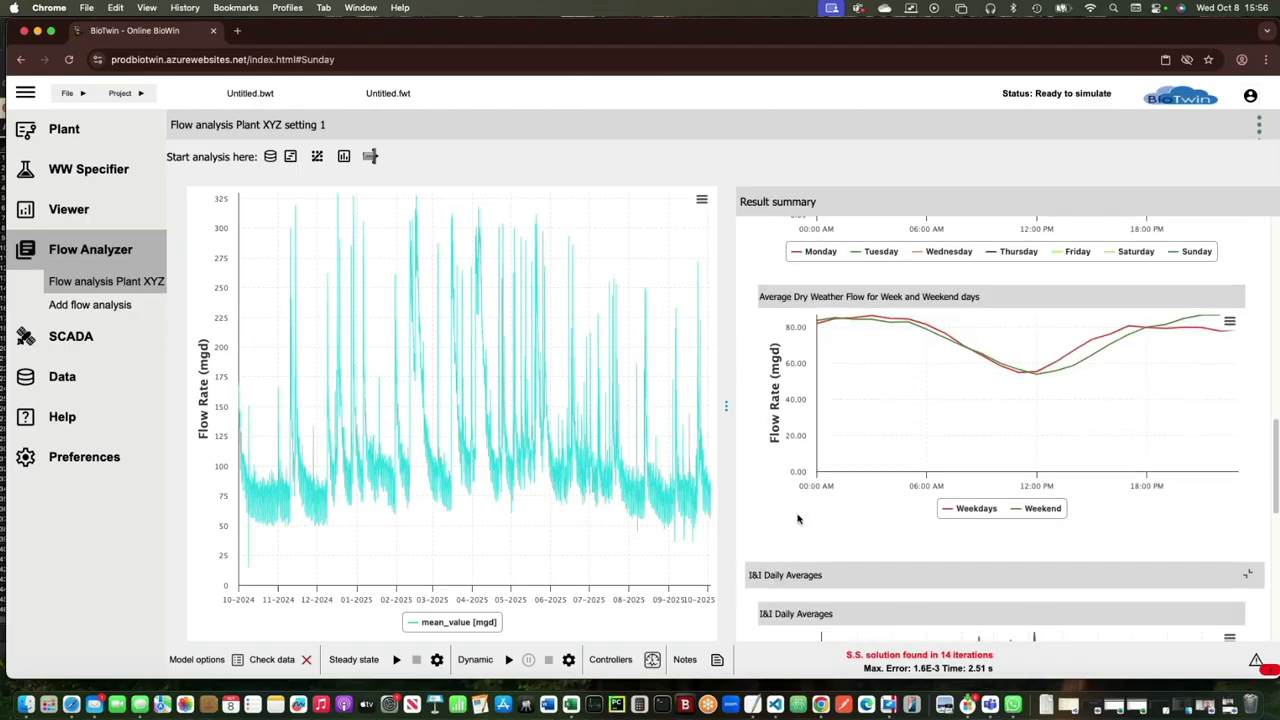
scroll(797, 518, down, 1)
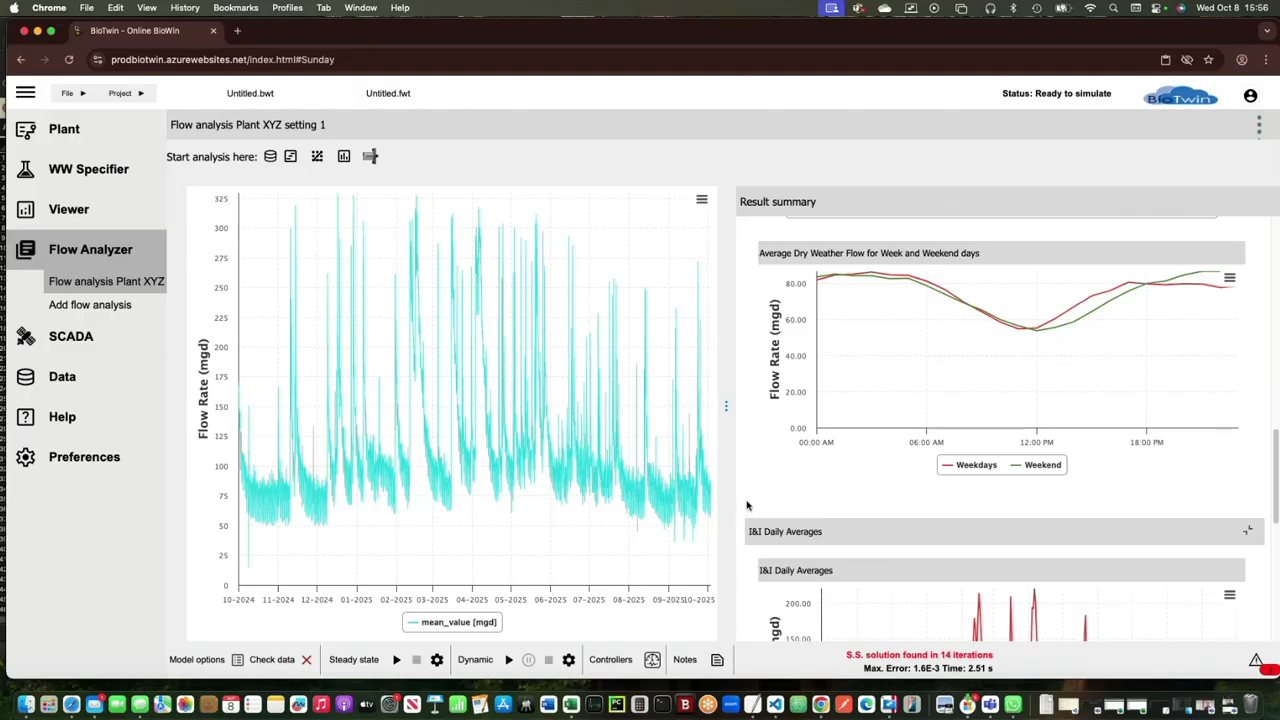
Step: Examine the I&I Daily Averages chart and read its II and infiltration values, including those around early February
scroll(746, 505, down, 1)
scroll(746, 505, down, 3)
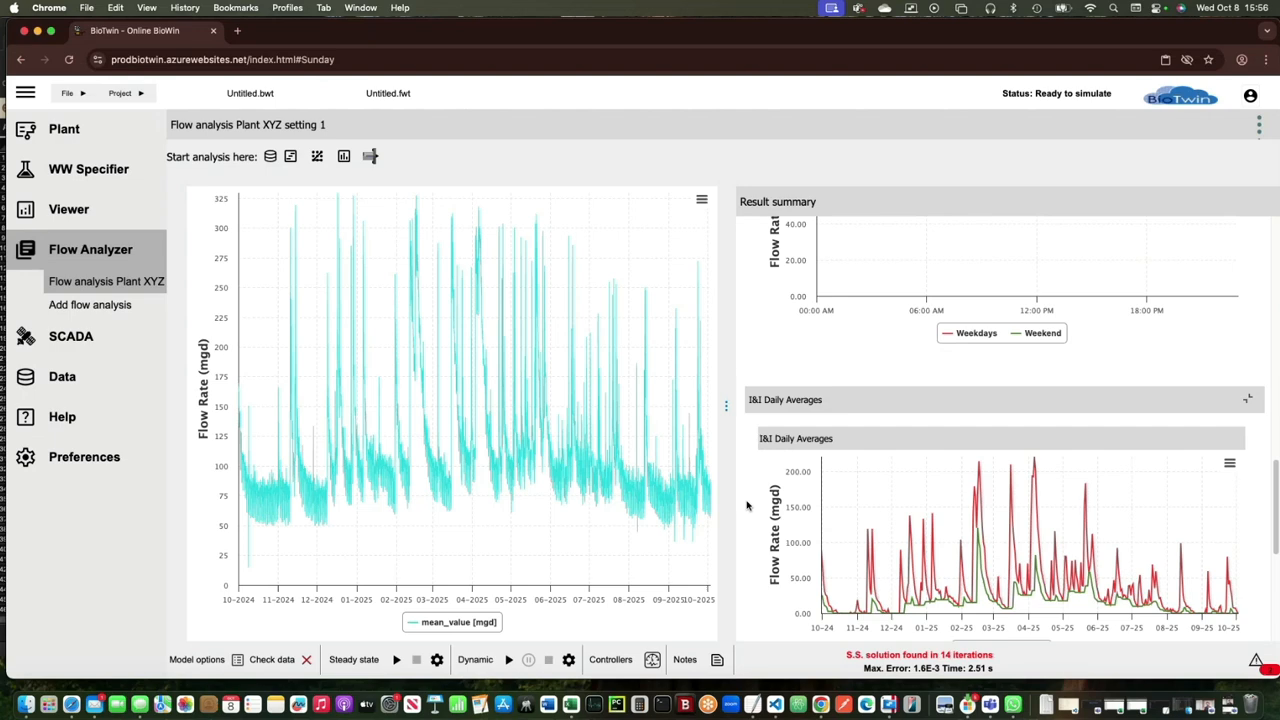
scroll(746, 505, down, 2)
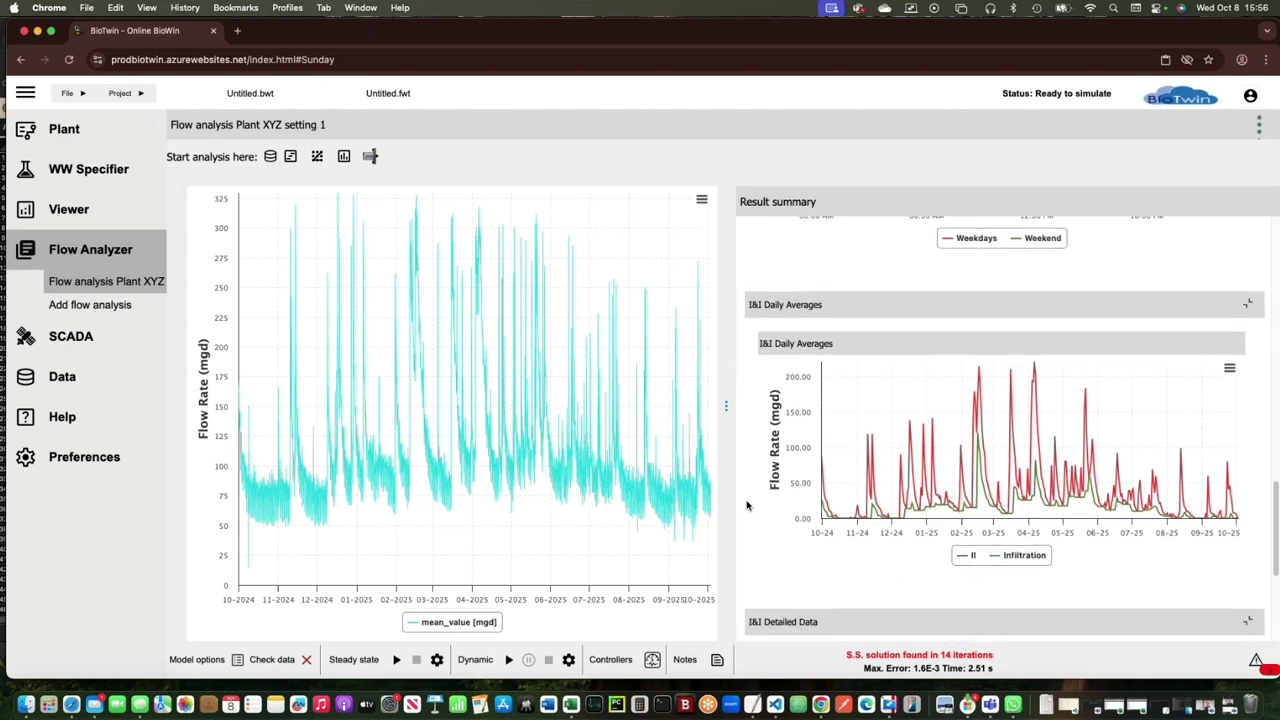
scroll(746, 505, up, 2)
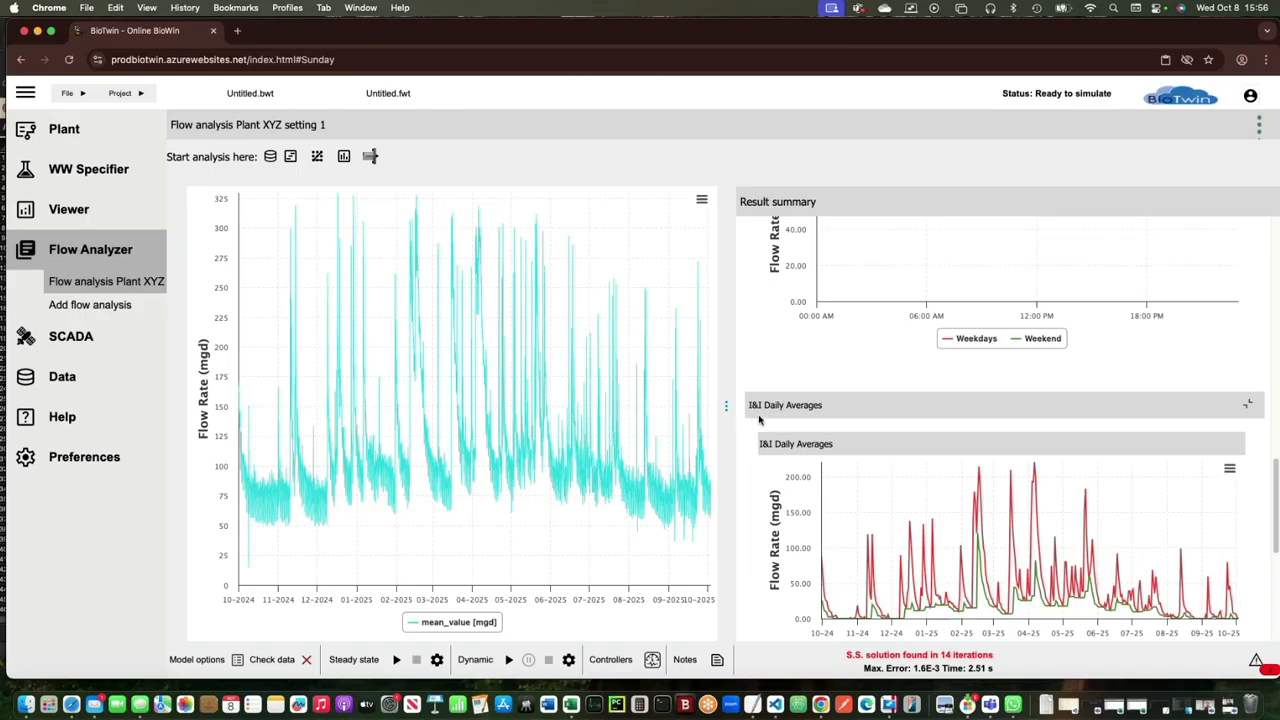
scroll(755, 421, down, 1)
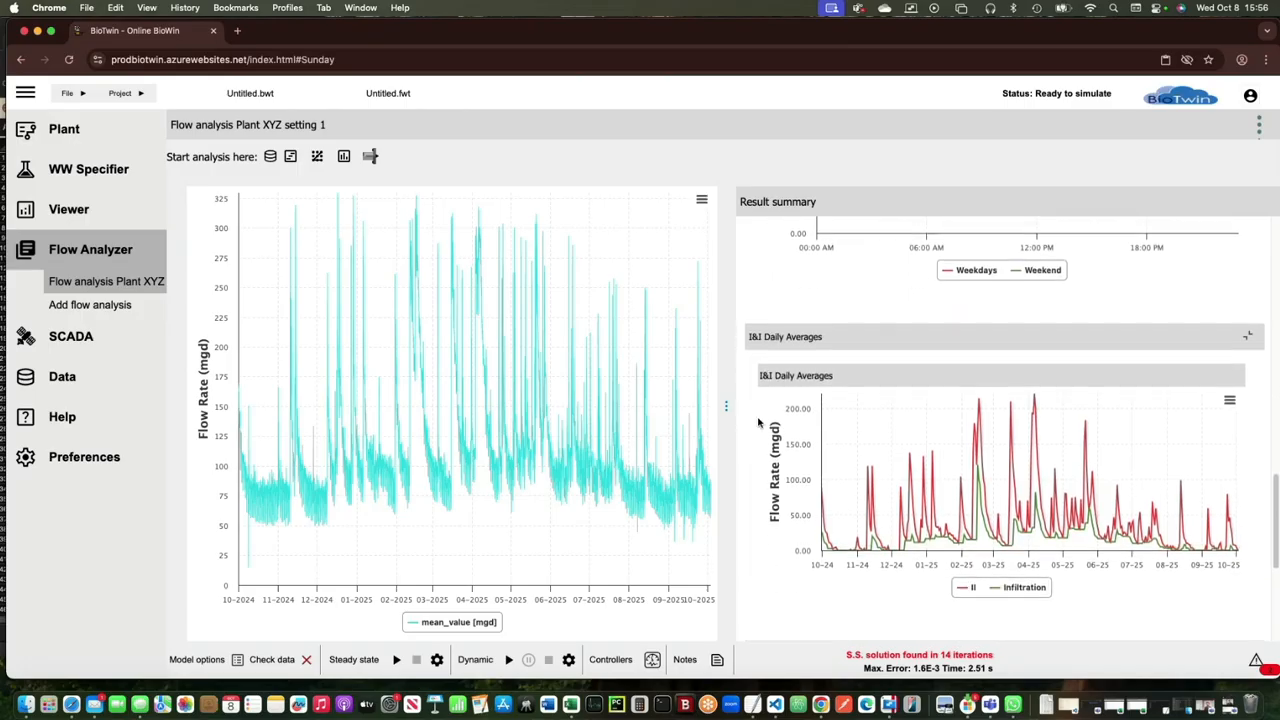
scroll(758, 423, down, 1)
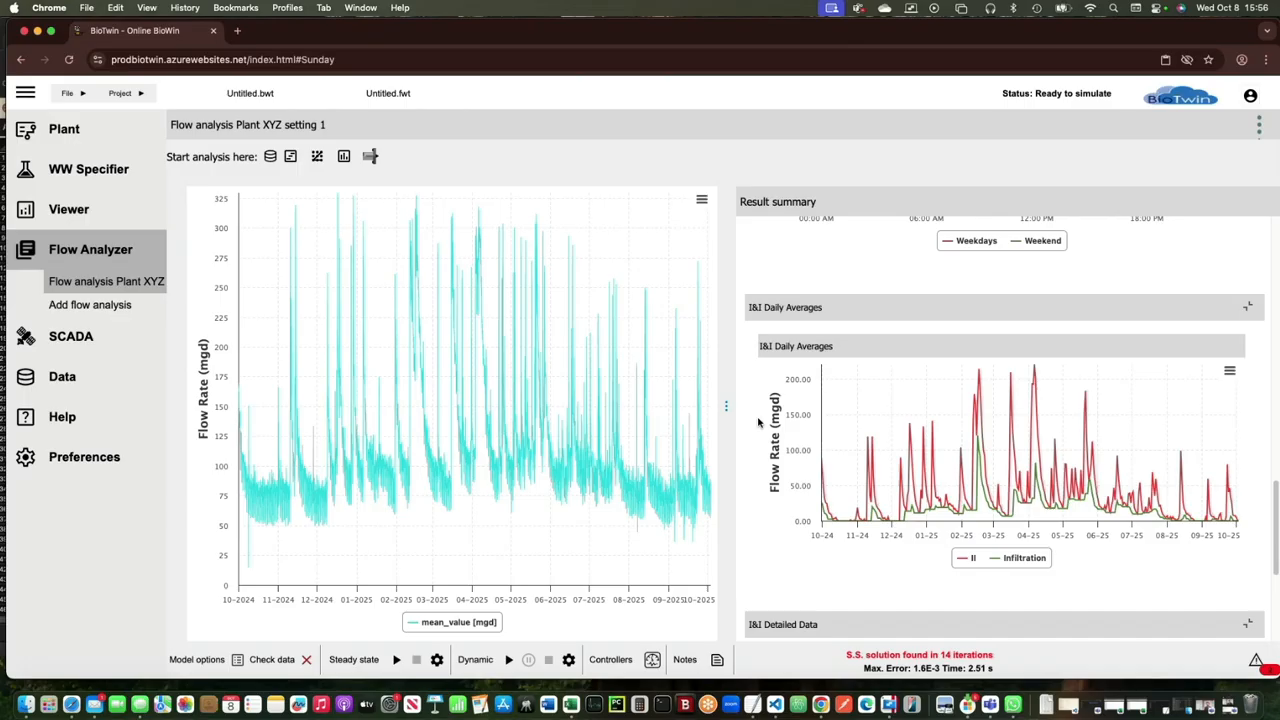
scroll(758, 423, down, 1)
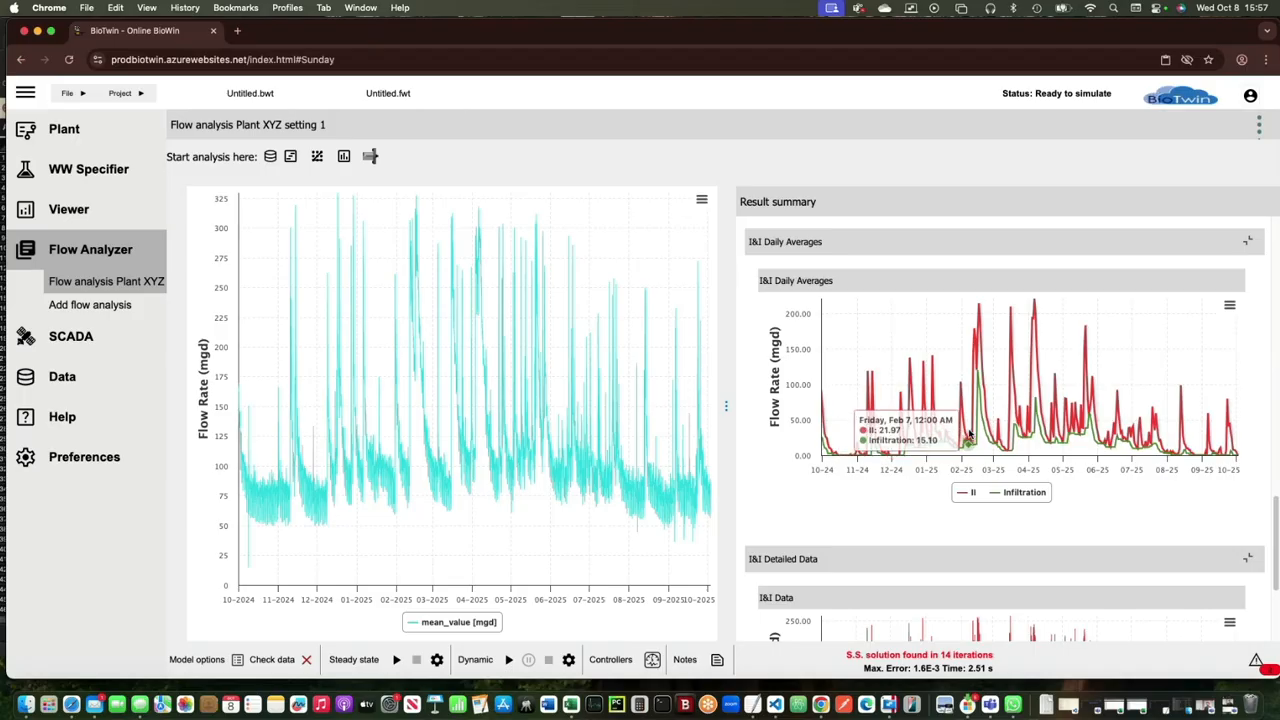
Step: Hide the Infiltration series in the I&I Daily Averages chart to view II alone, and show the series again
click(1016, 494)
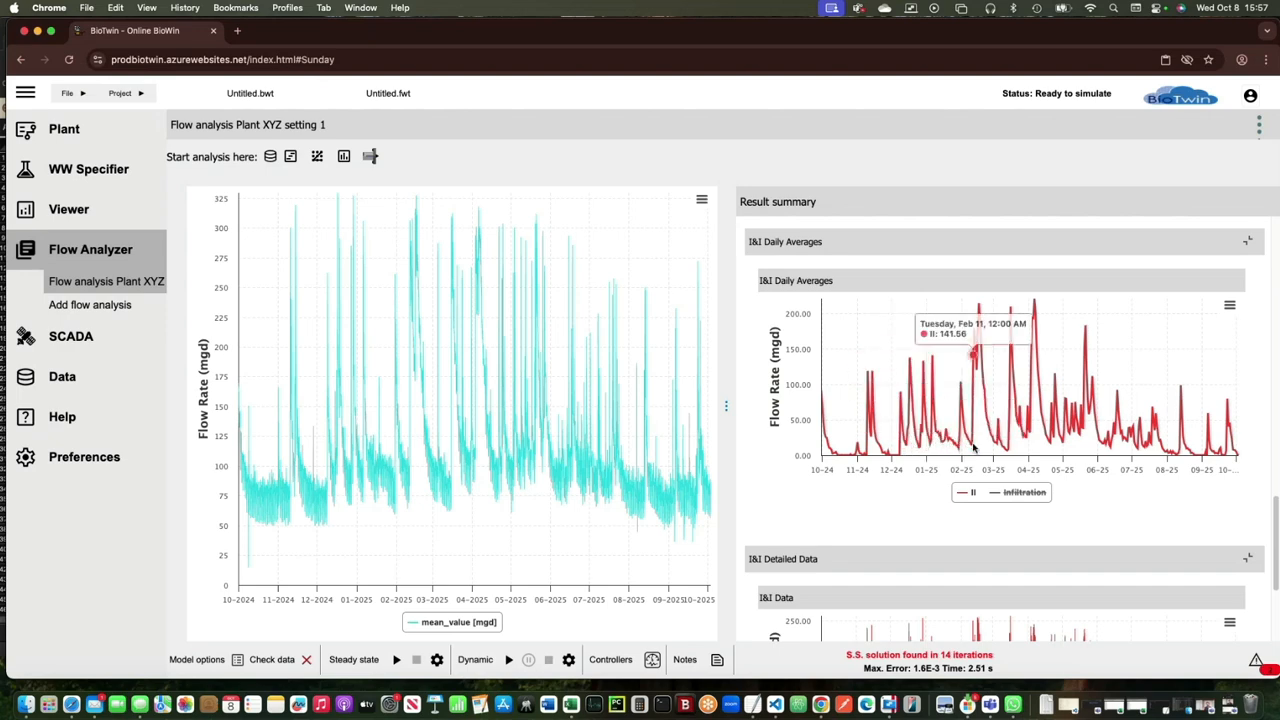
click(1020, 494)
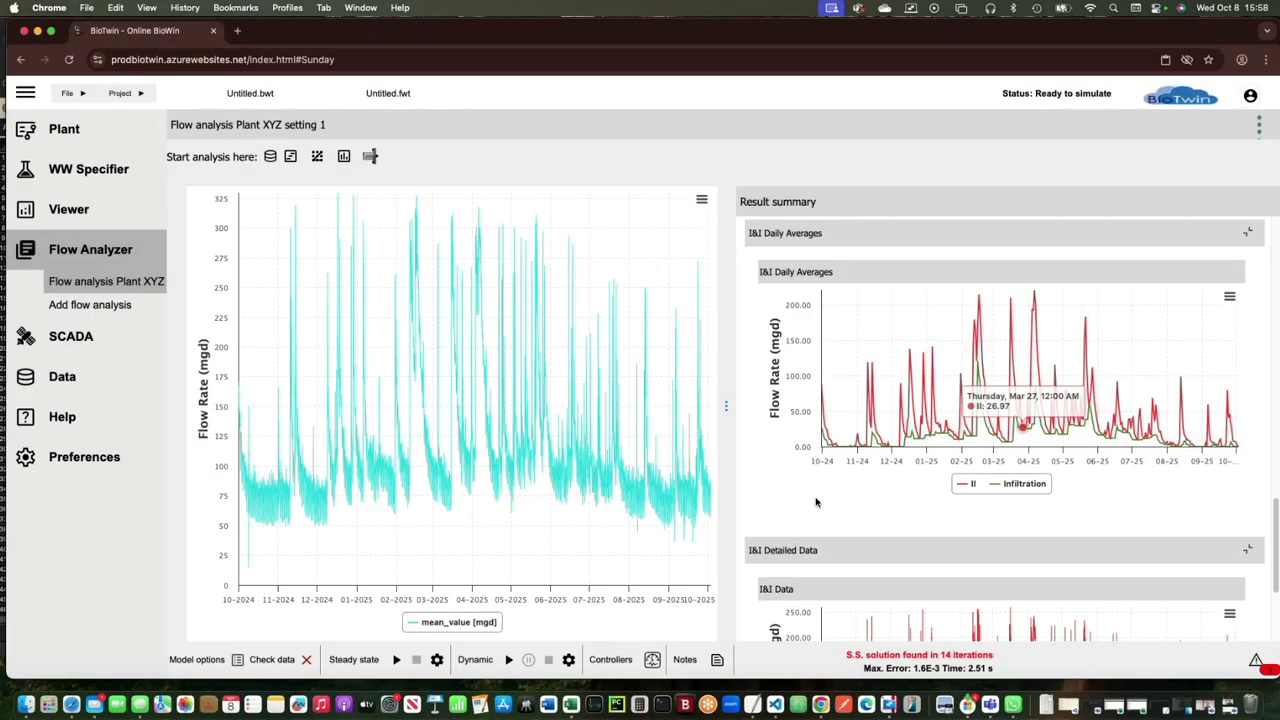
scroll(816, 502, down, 1)
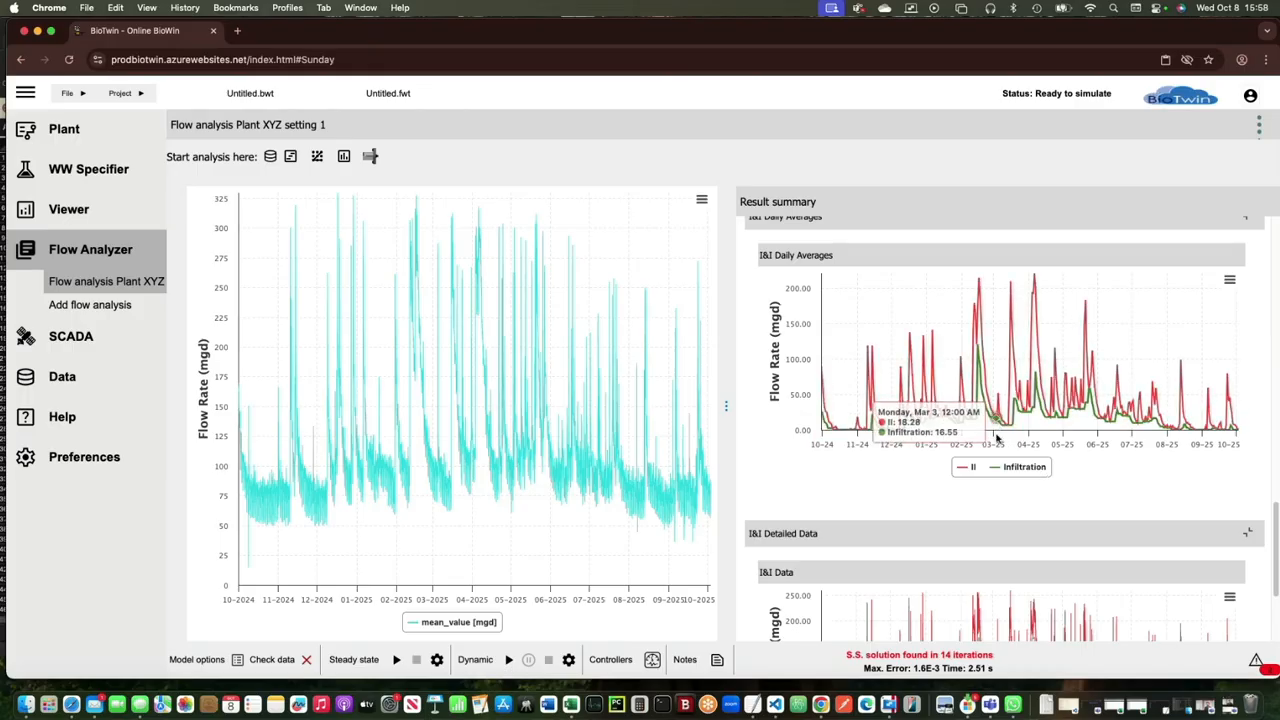
Step: Examine the hourly II and infiltration values in the I&I Detailed Data chart against the I&I daily averages
scroll(737, 495, down, 4)
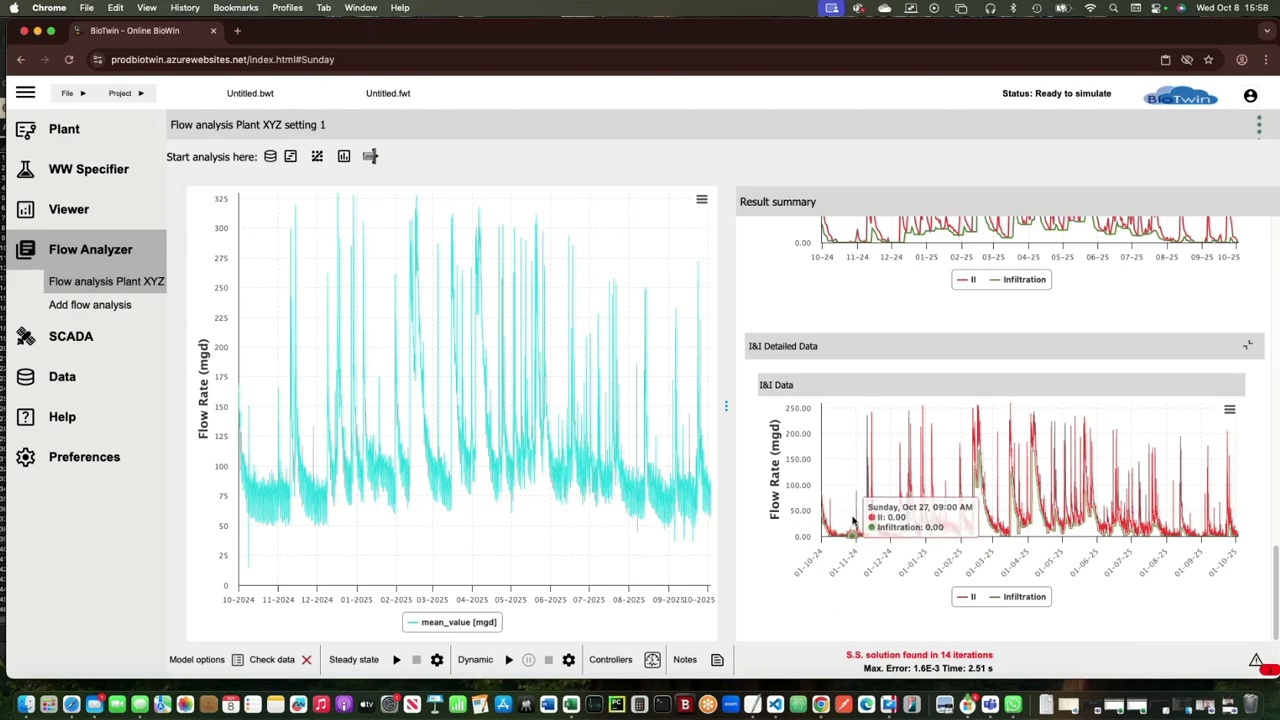
scroll(852, 520, up, 1)
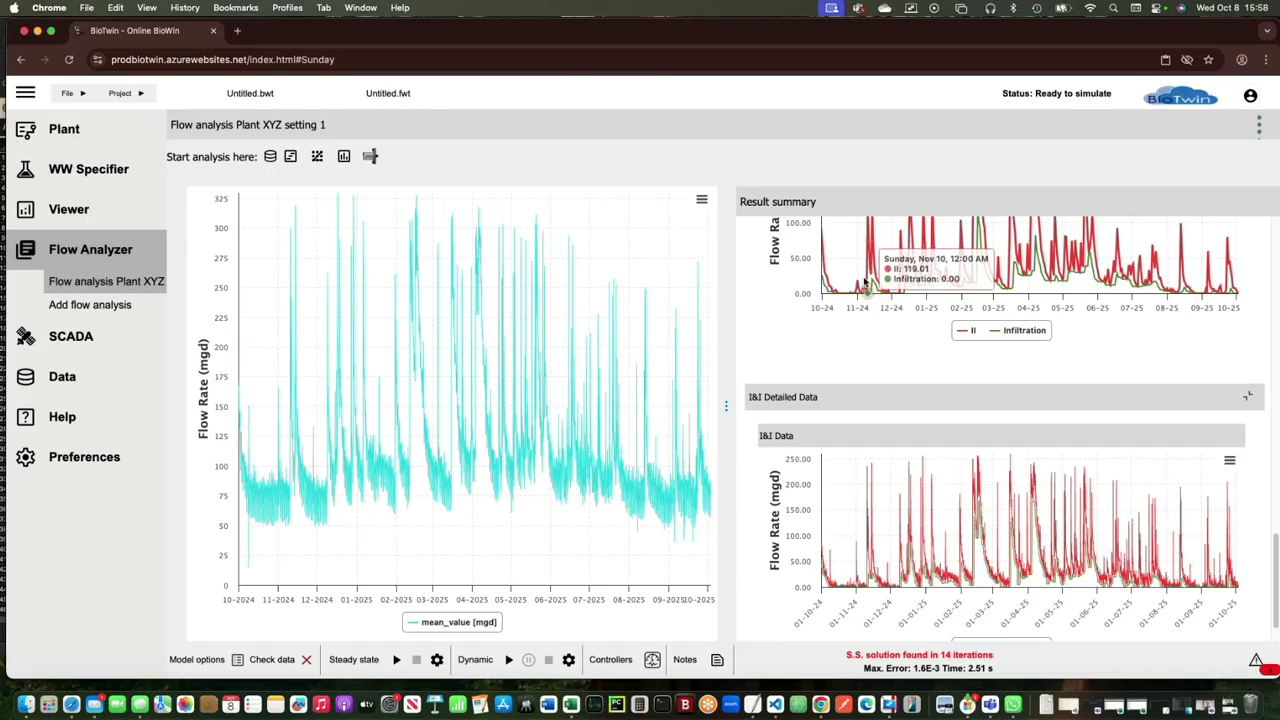
scroll(790, 340, down, 1)
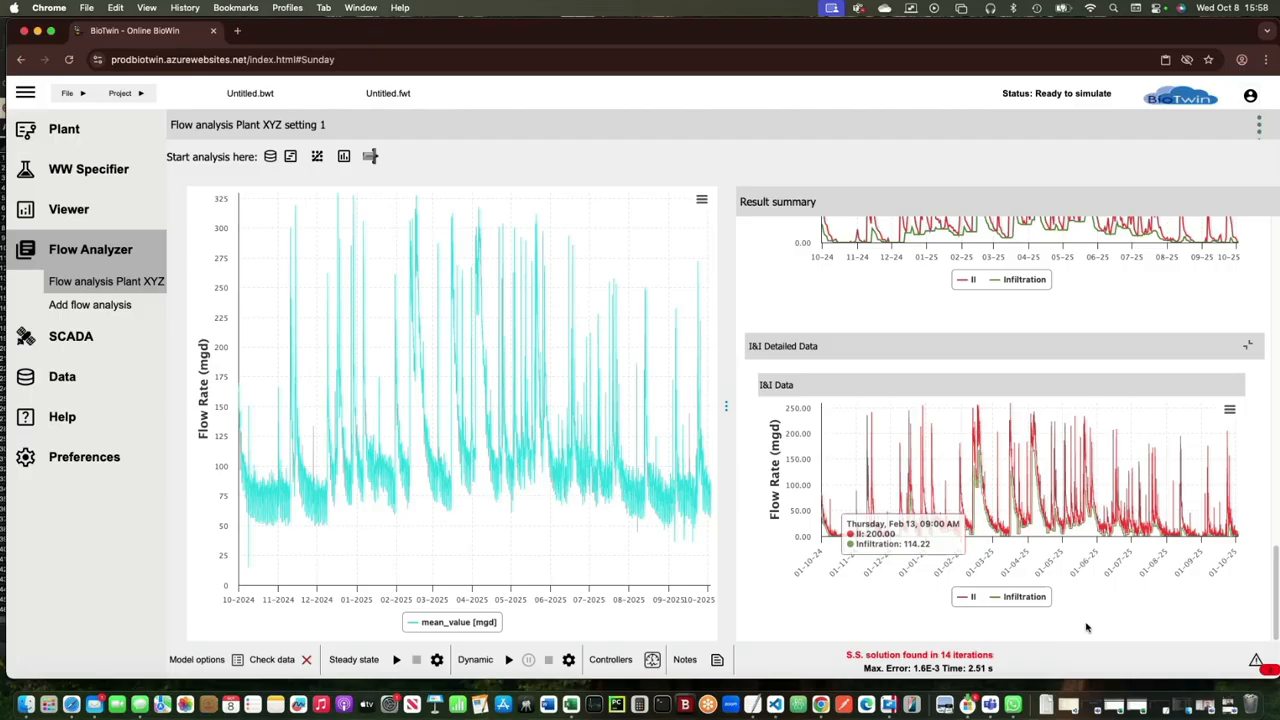
Step: Review the warnings about removed dry weather days and clear them all
click(1255, 662)
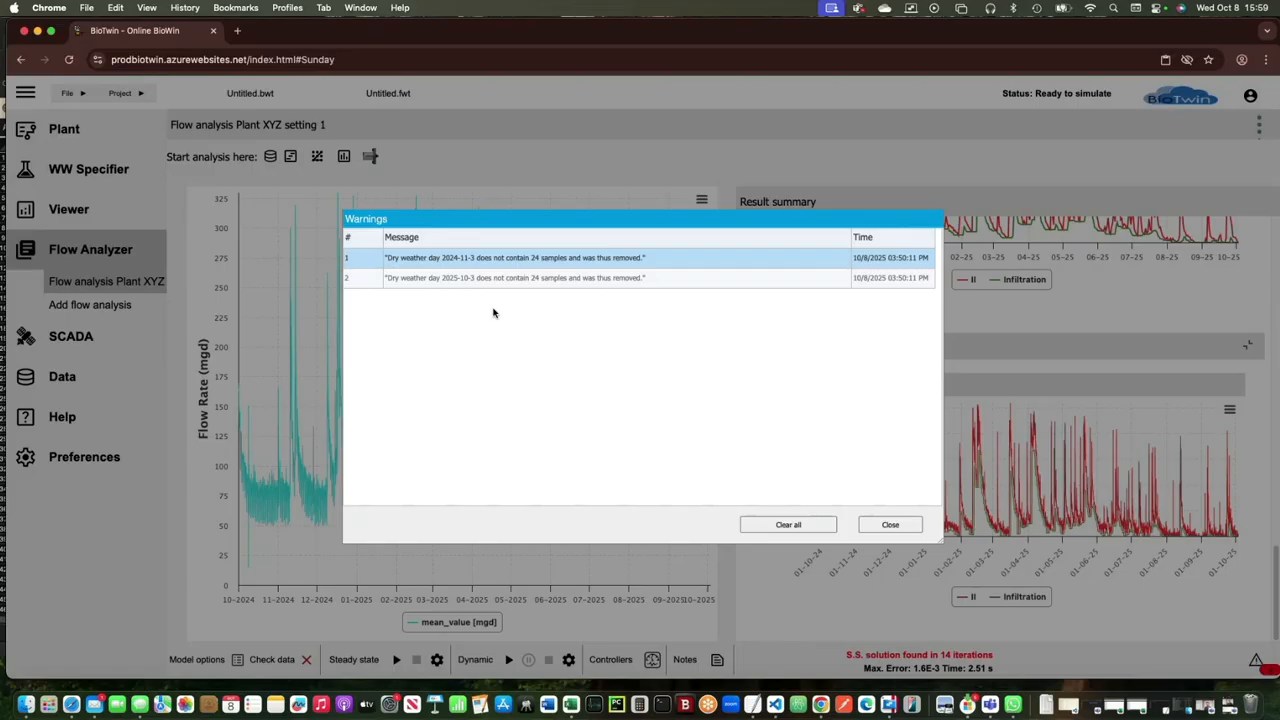
click(786, 525)
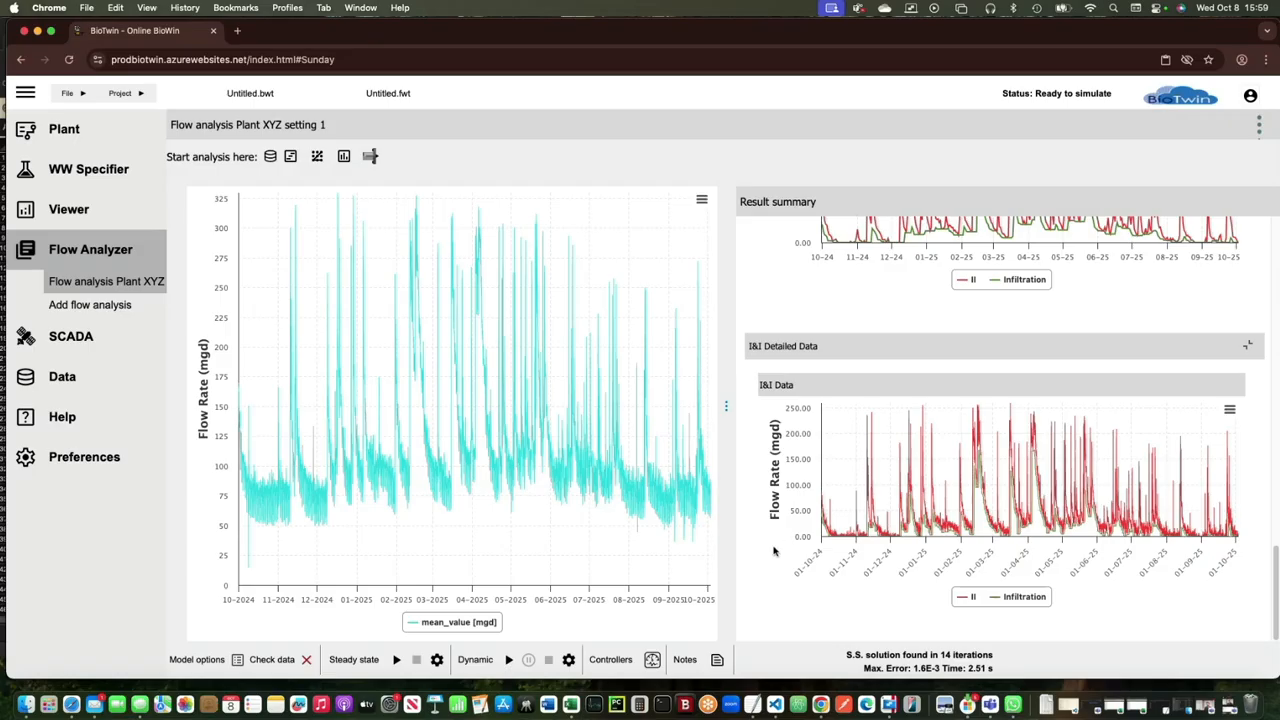
Step: Review the result summary from Daily Average Flows down to DWF - Diurnal Patterns
scroll(773, 551, down, 1)
scroll(773, 551, up, 20)
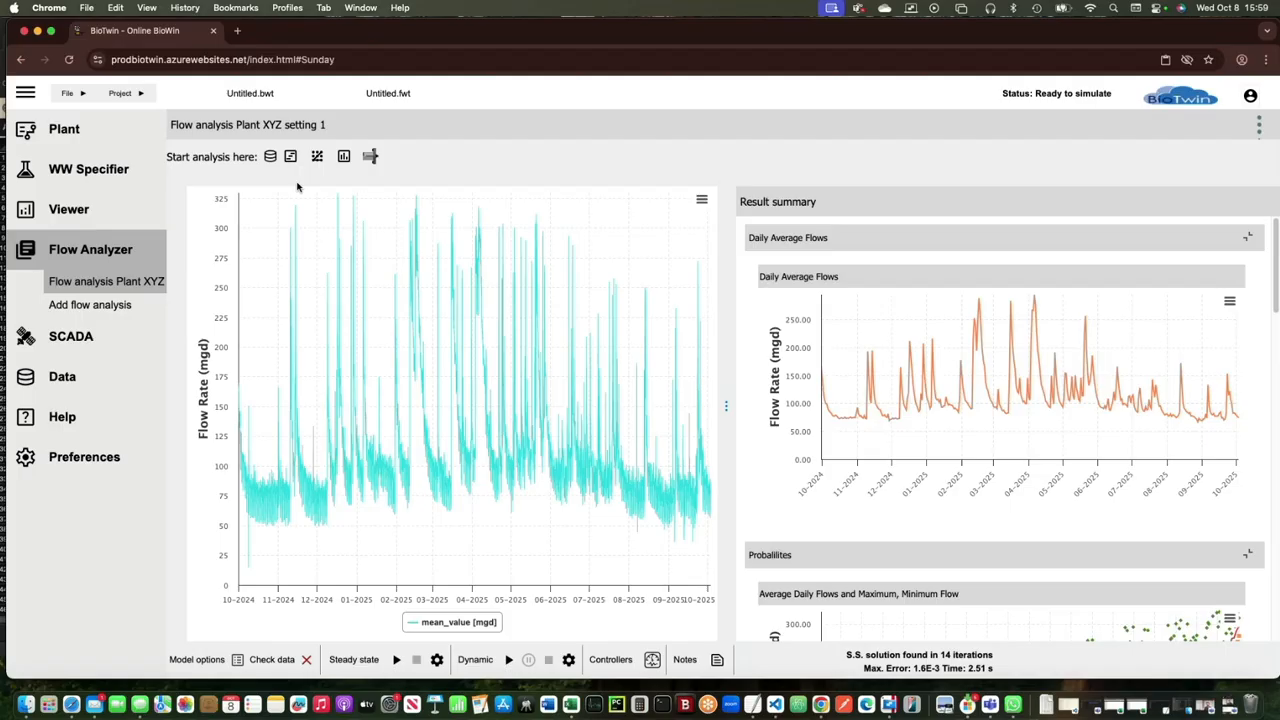
scroll(1030, 418, down, 10)
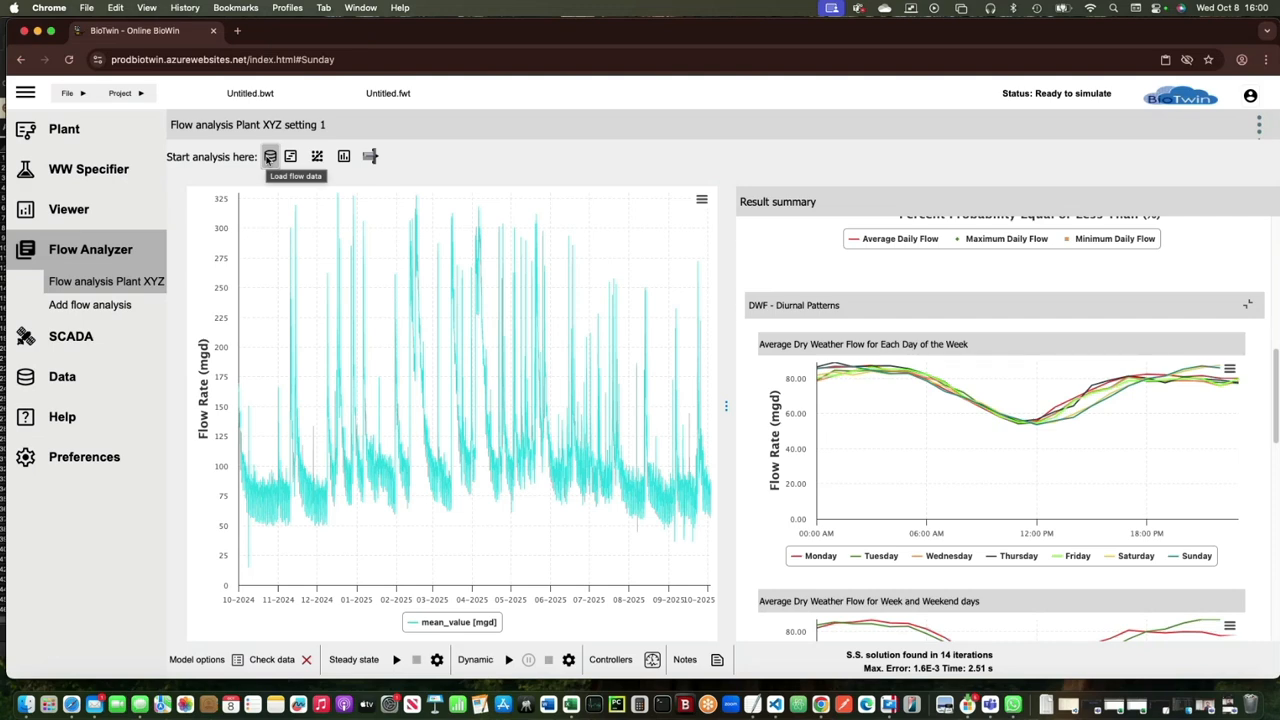
Step: Add a second flow analysis and name it "Flow analysis Plant XYZ setting 2"
click(76, 305)
click(256, 124)
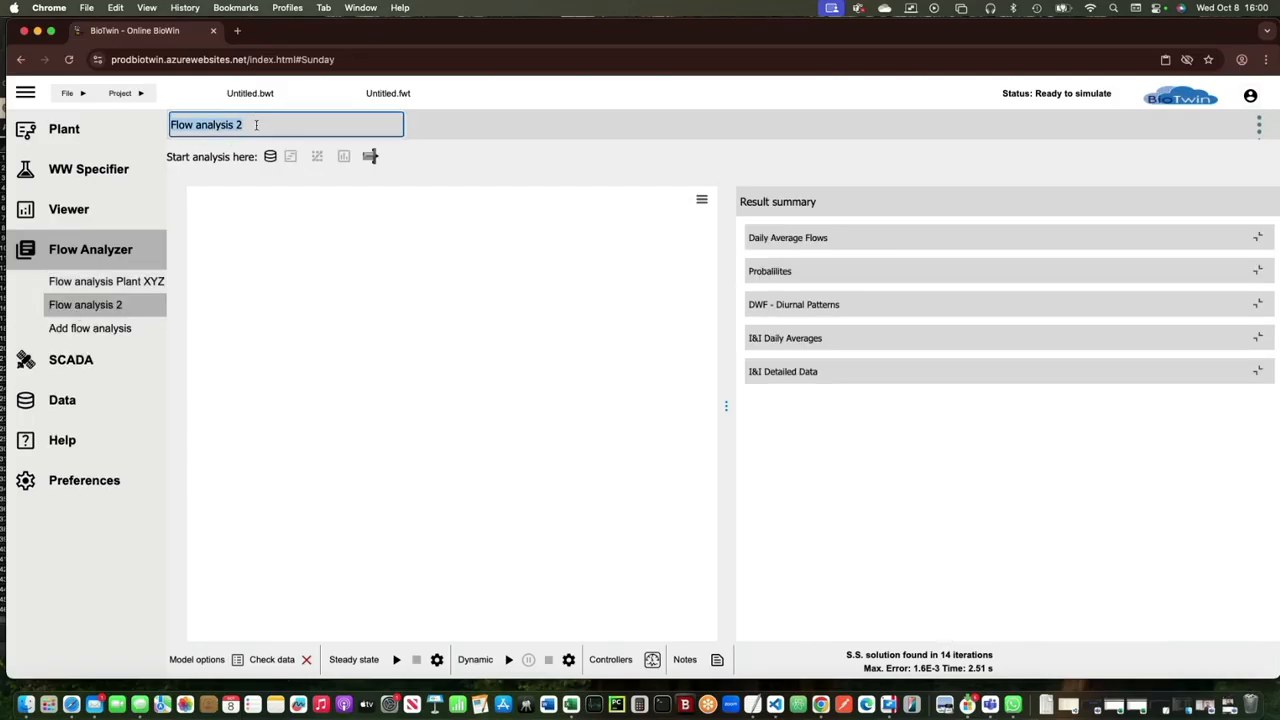
text(Flow analysis)
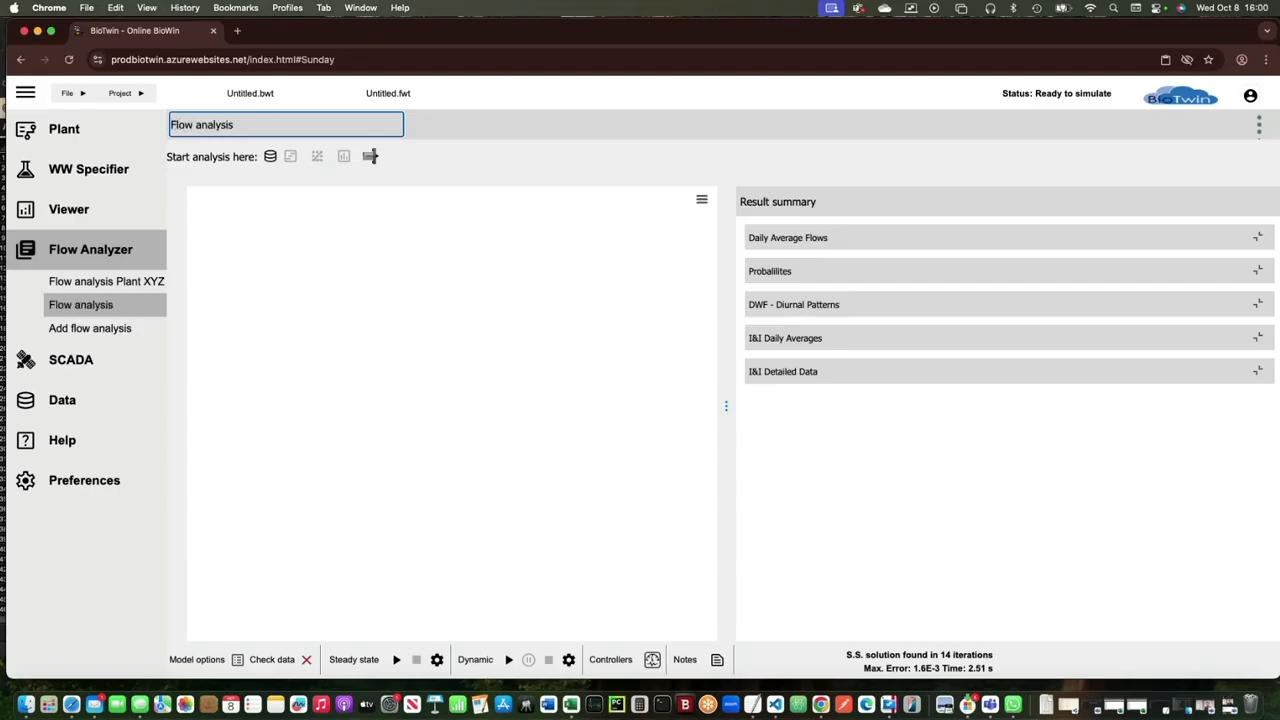
text( Plant XYZ setting 2)
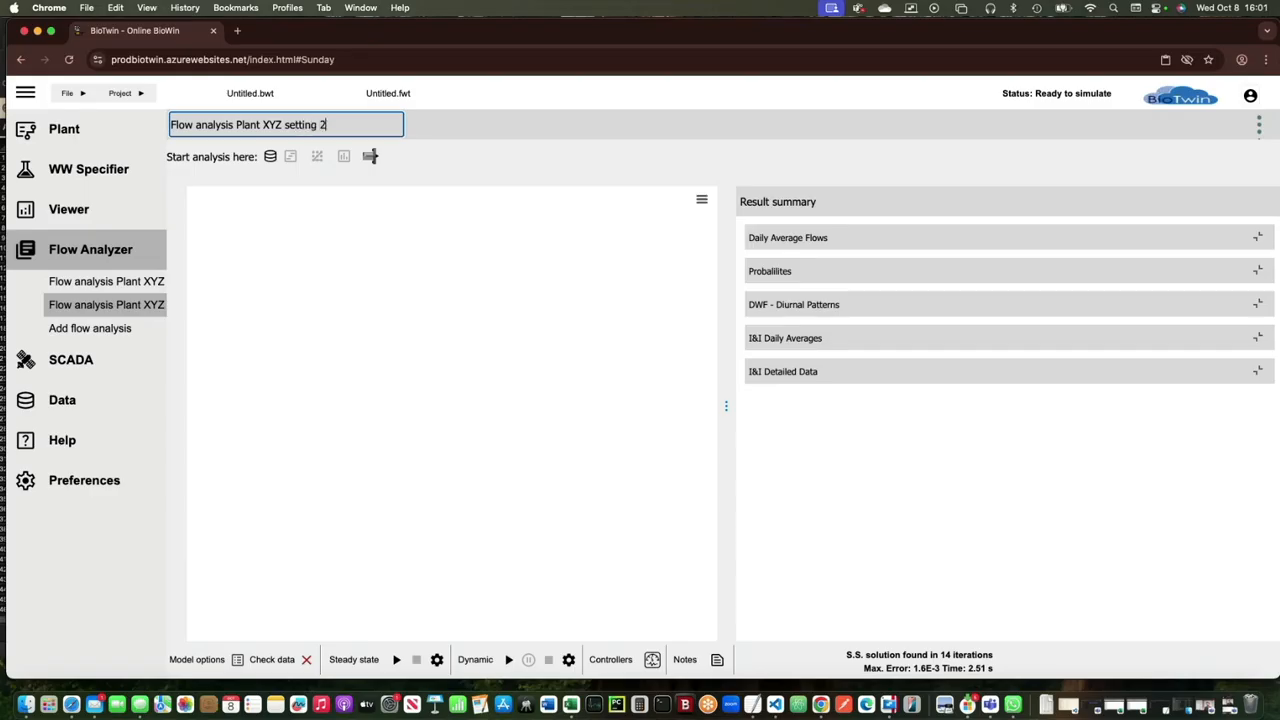
Step: Load the mean_value [mgd] column of the Plant XYZ flow data into the second flow analysis
click(437, 184)
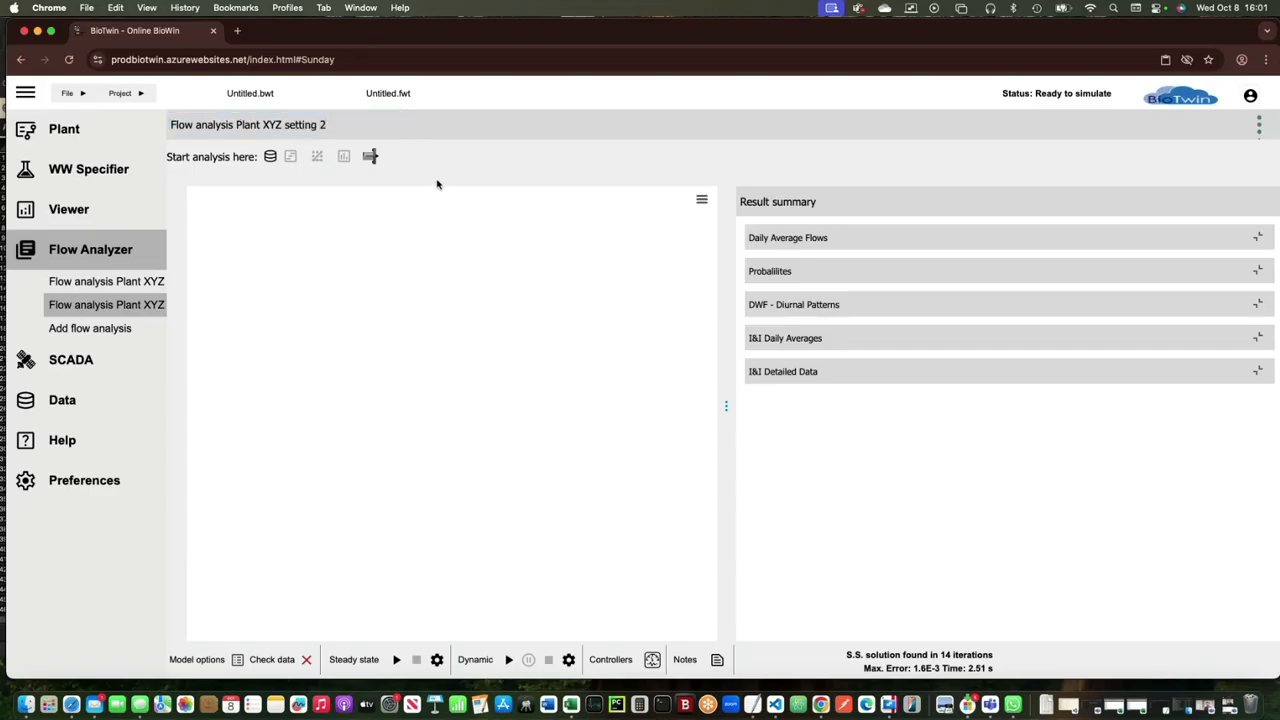
click(270, 158)
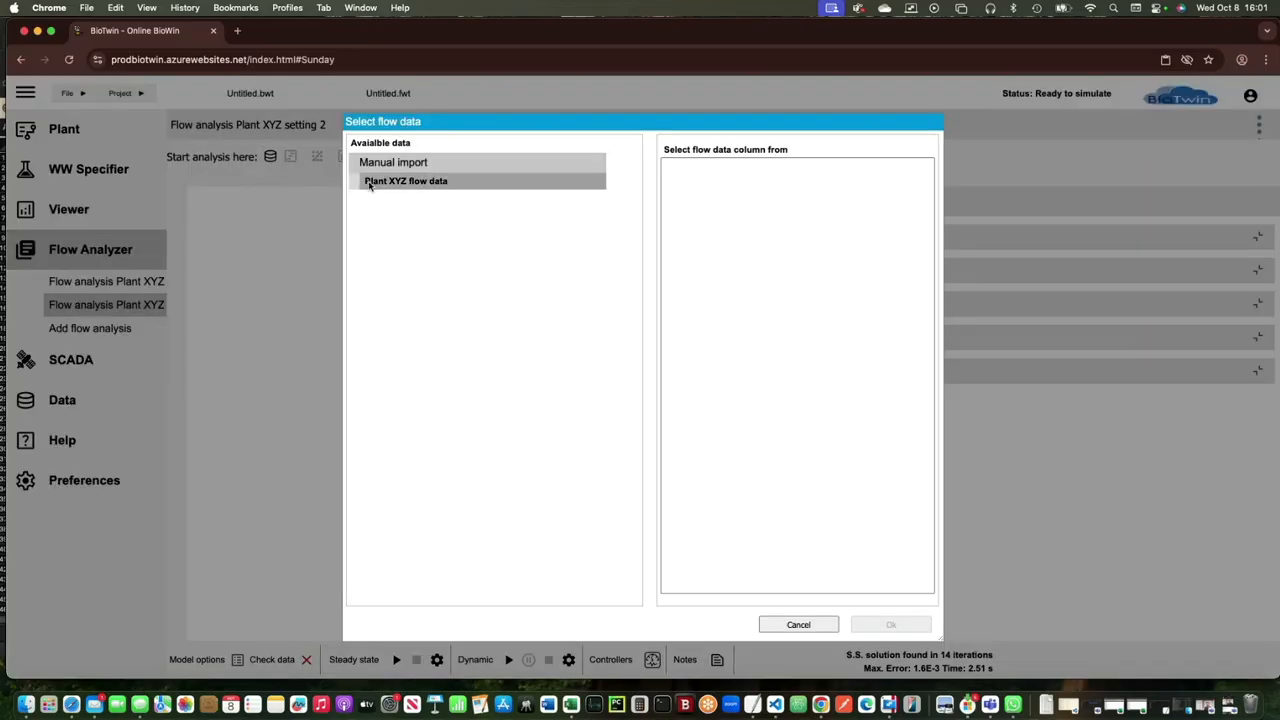
click(390, 184)
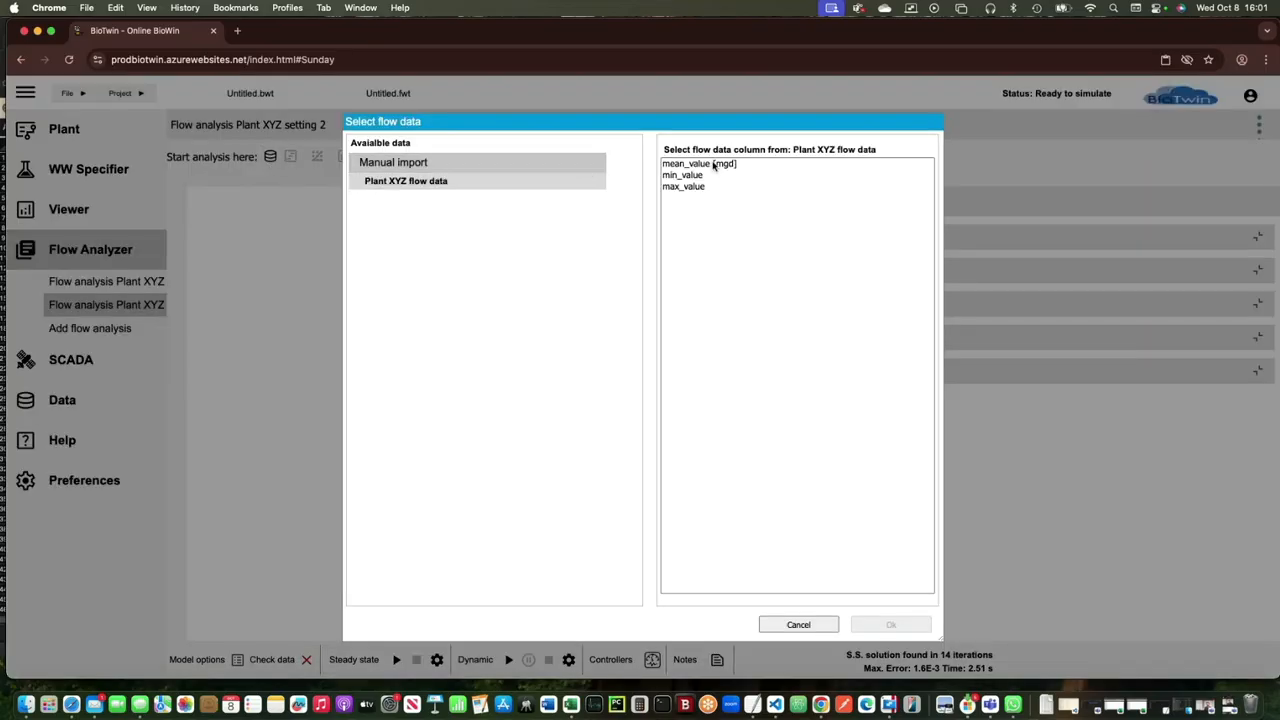
click(714, 166)
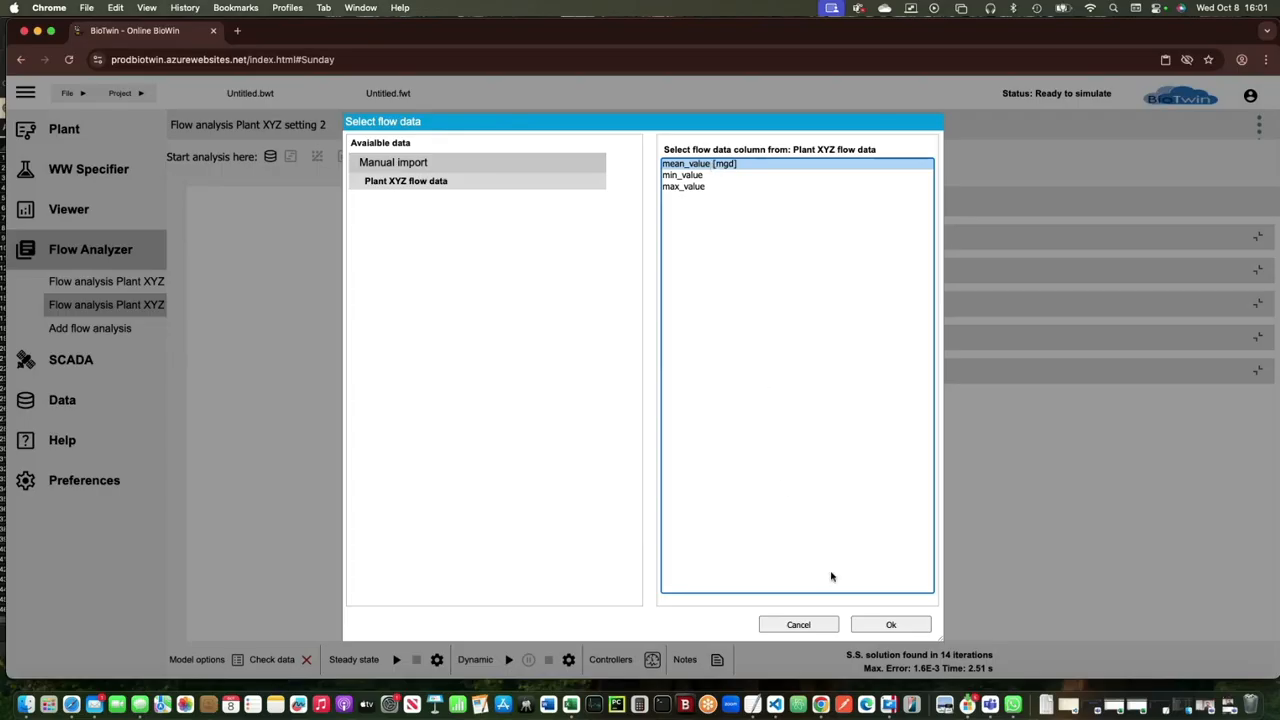
click(886, 624)
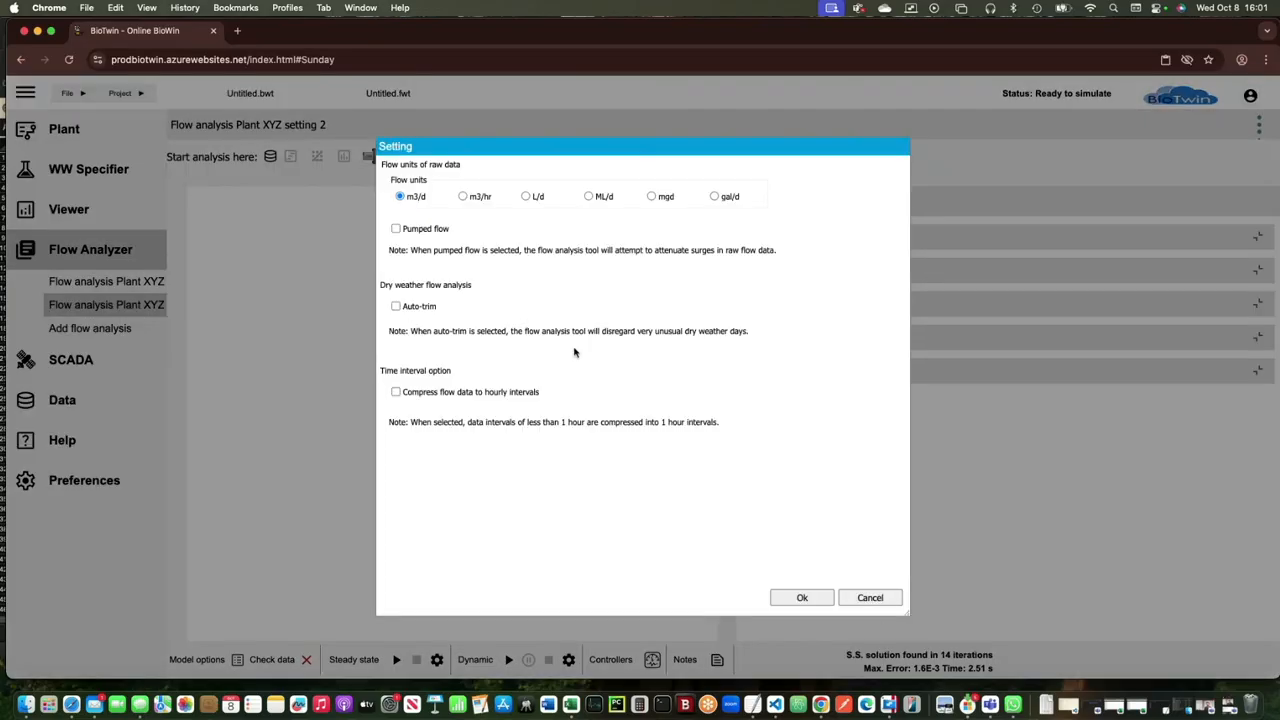
Step: Set the raw data flow units to mgd and enable the pumped flow and auto-trim options
click(651, 200)
click(395, 229)
click(396, 308)
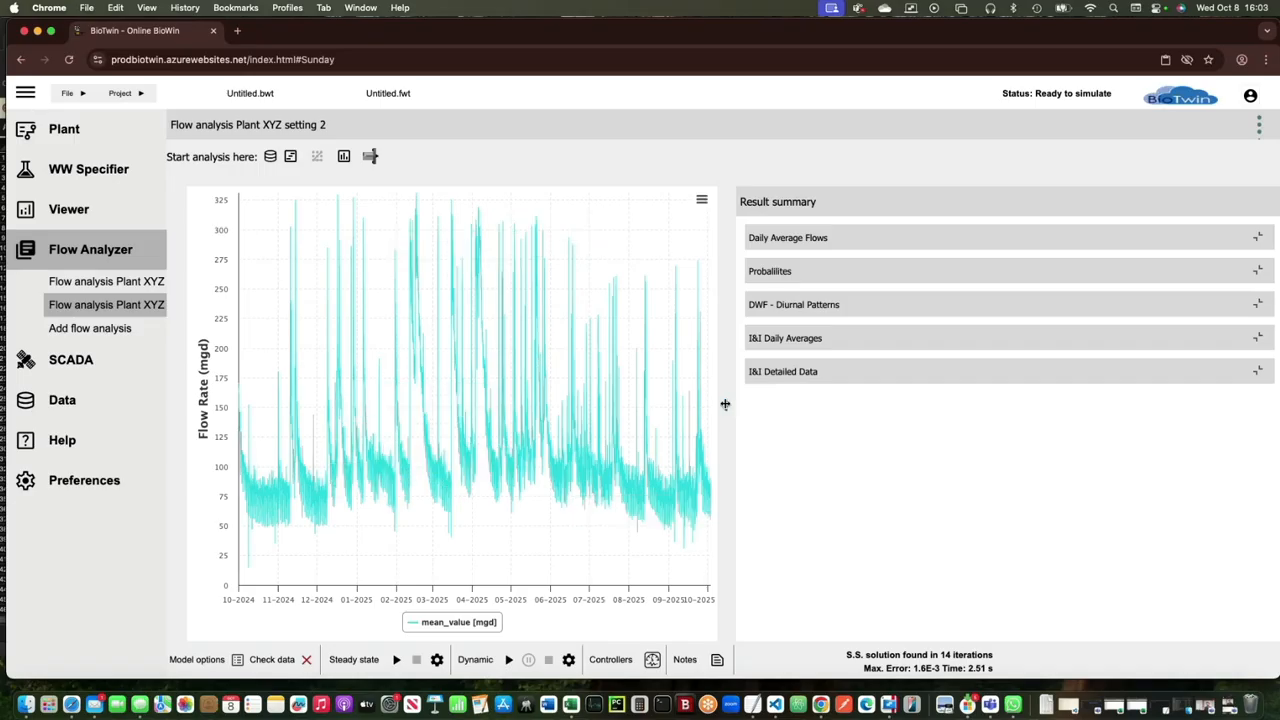
Step: Widen the result summary area and calculate the daily average flows with the proposed maximum and minimum screening limits
drag(725, 404, 641, 401)
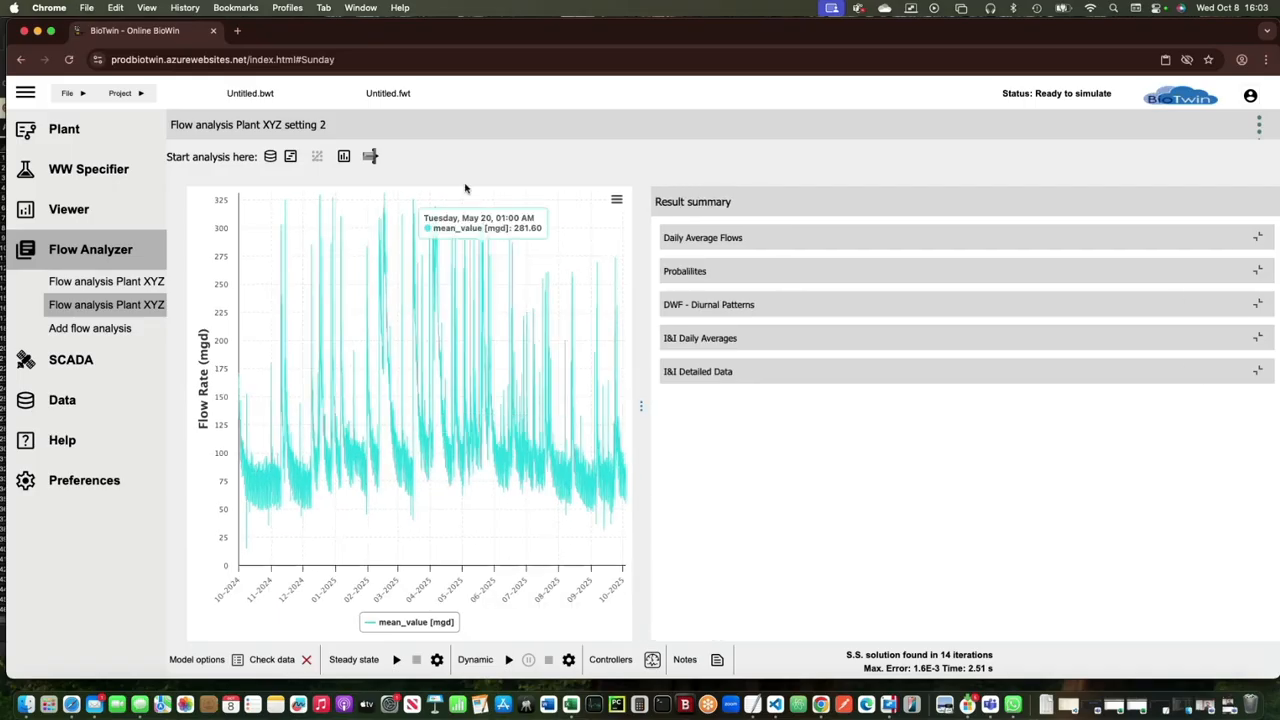
click(290, 158)
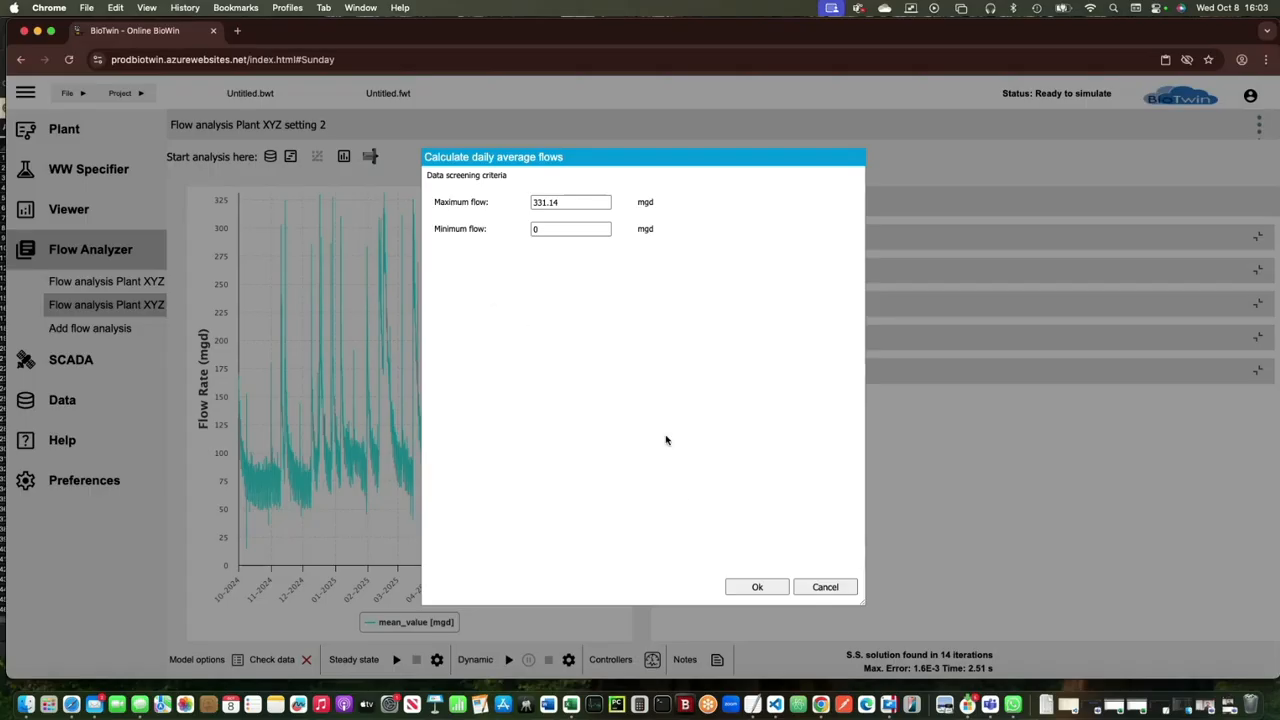
click(743, 587)
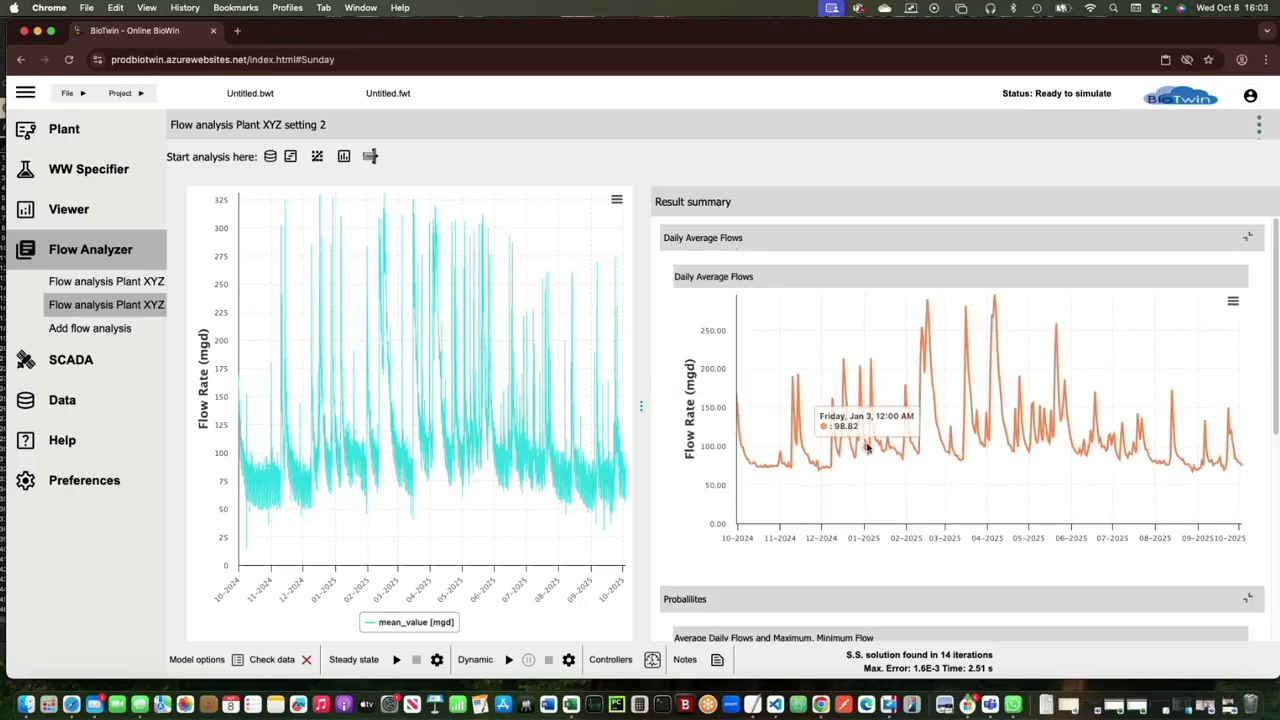
Step: Review the Daily Average Flows chart and the probability chart of average, maximum and minimum daily flows
scroll(676, 513, down, 2)
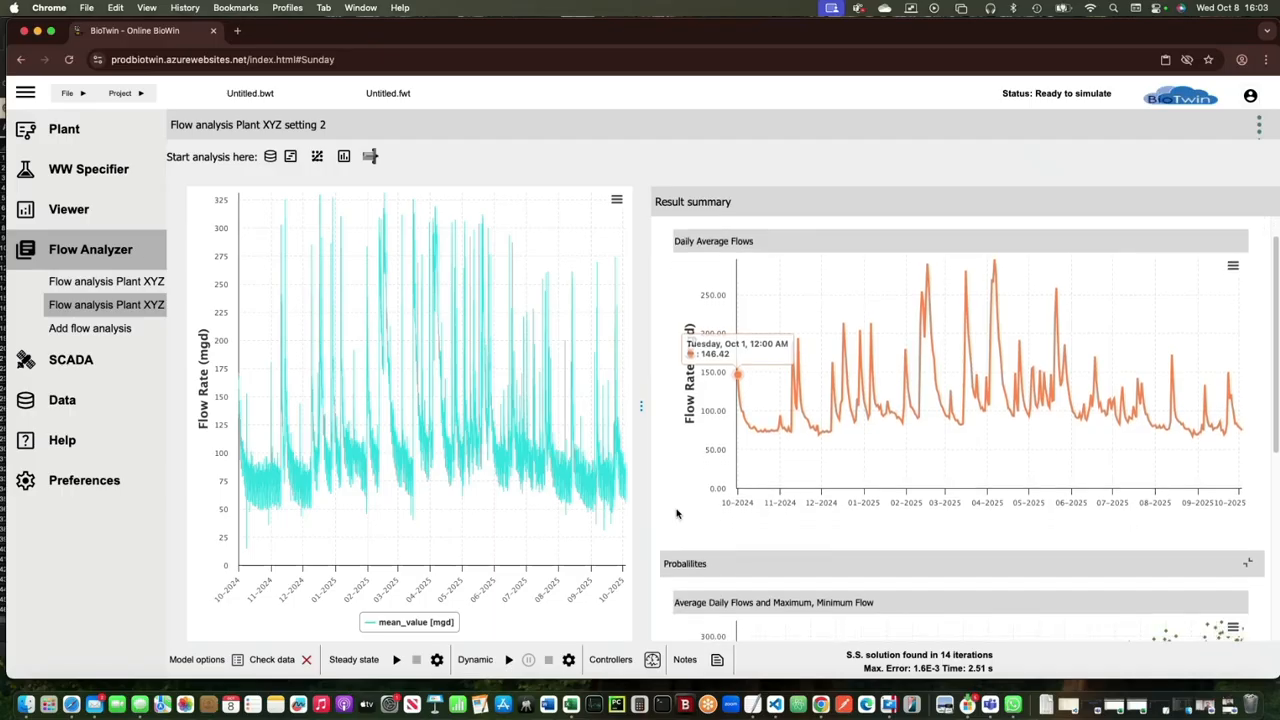
scroll(676, 513, down, 5)
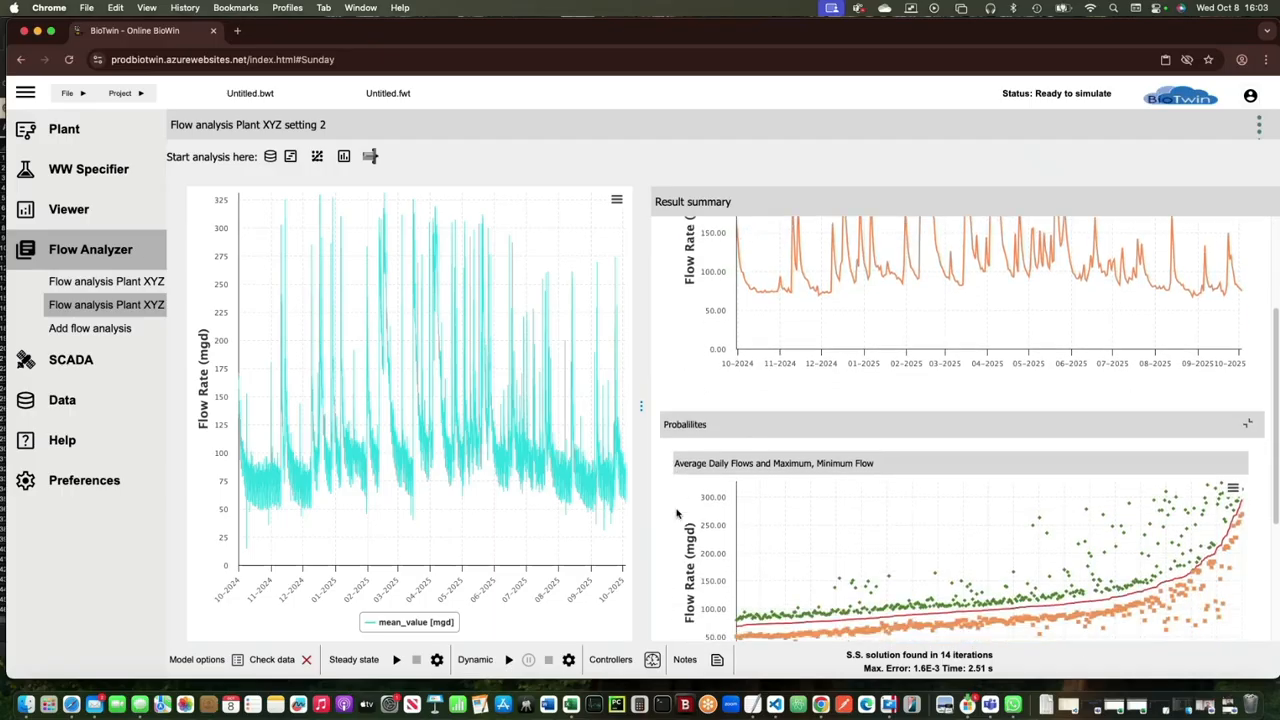
scroll(677, 515, up, 6)
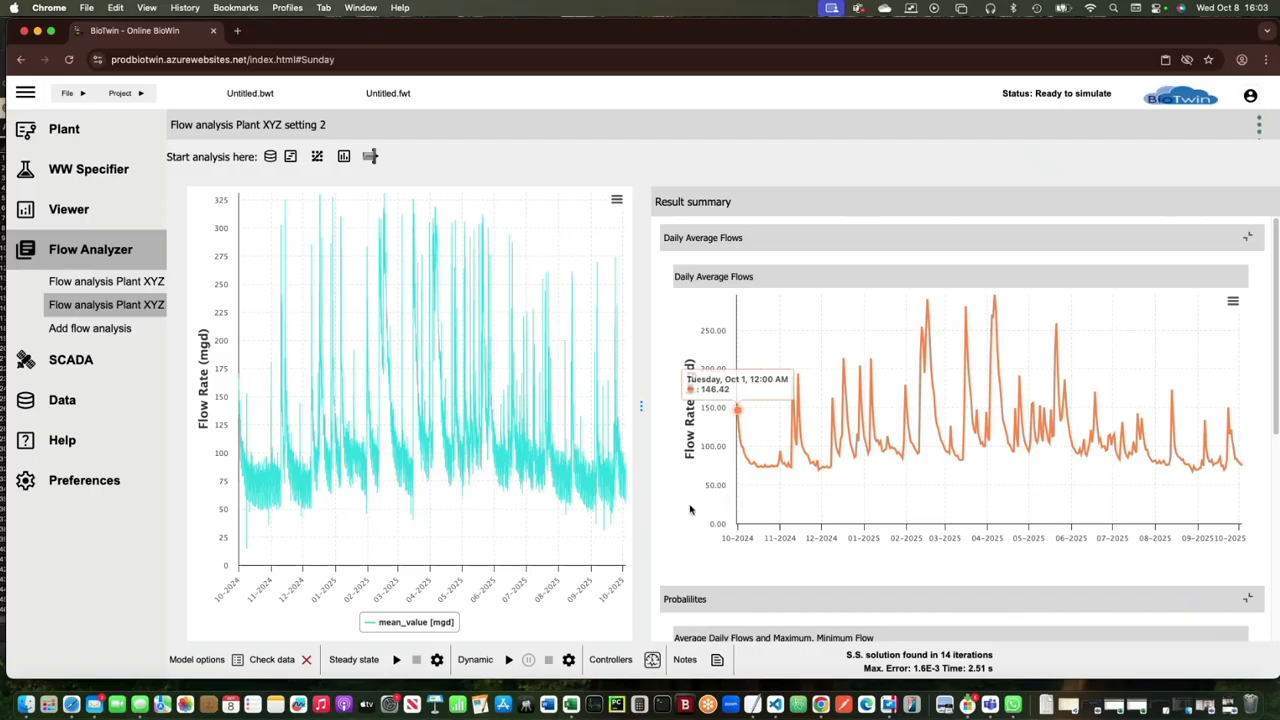
scroll(690, 510, down, 9)
scroll(690, 510, down, 3)
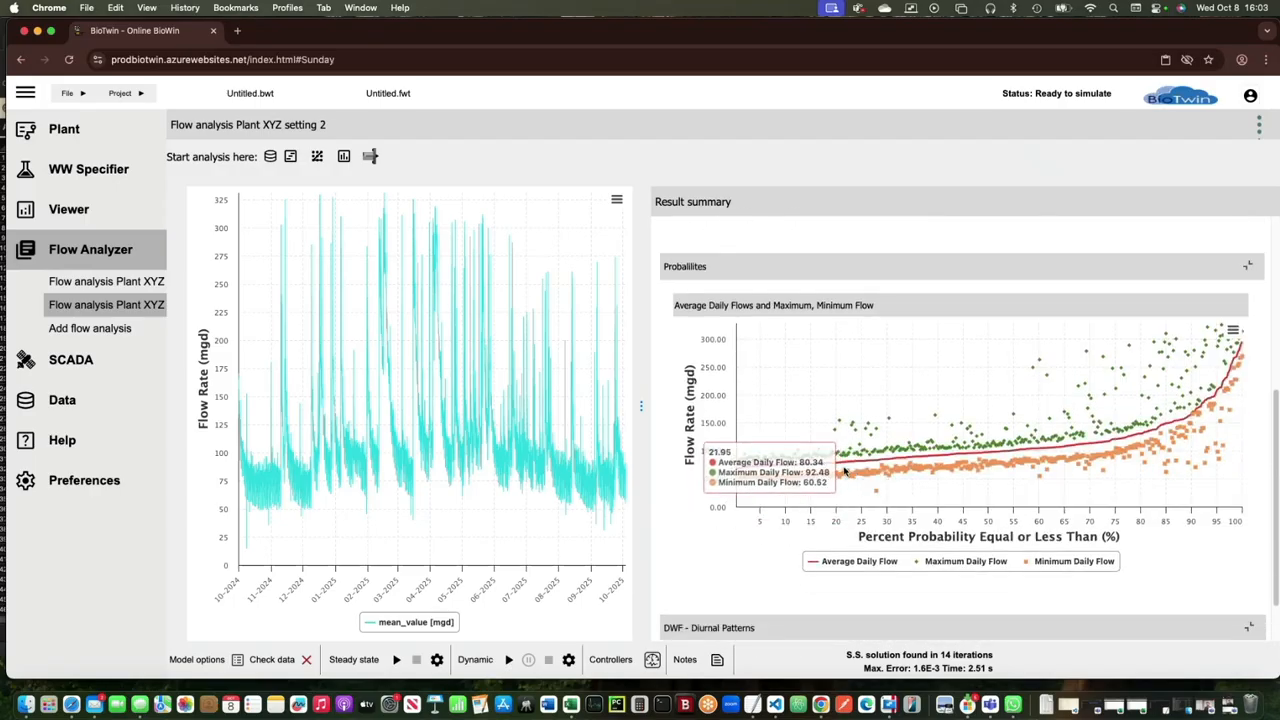
scroll(703, 485, up, 1)
scroll(703, 485, up, 10)
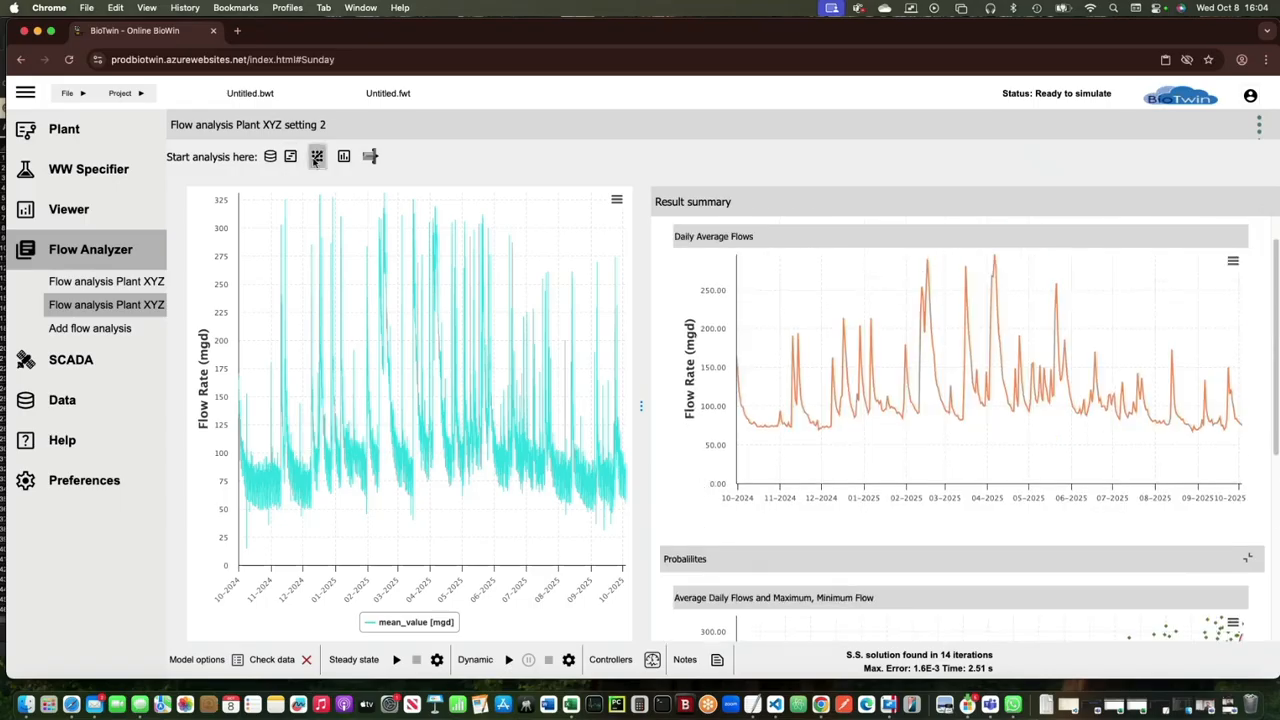
Step: Open the dry weather diurnal summary and set the minimum dry weather flow band limit to 69
click(316, 158)
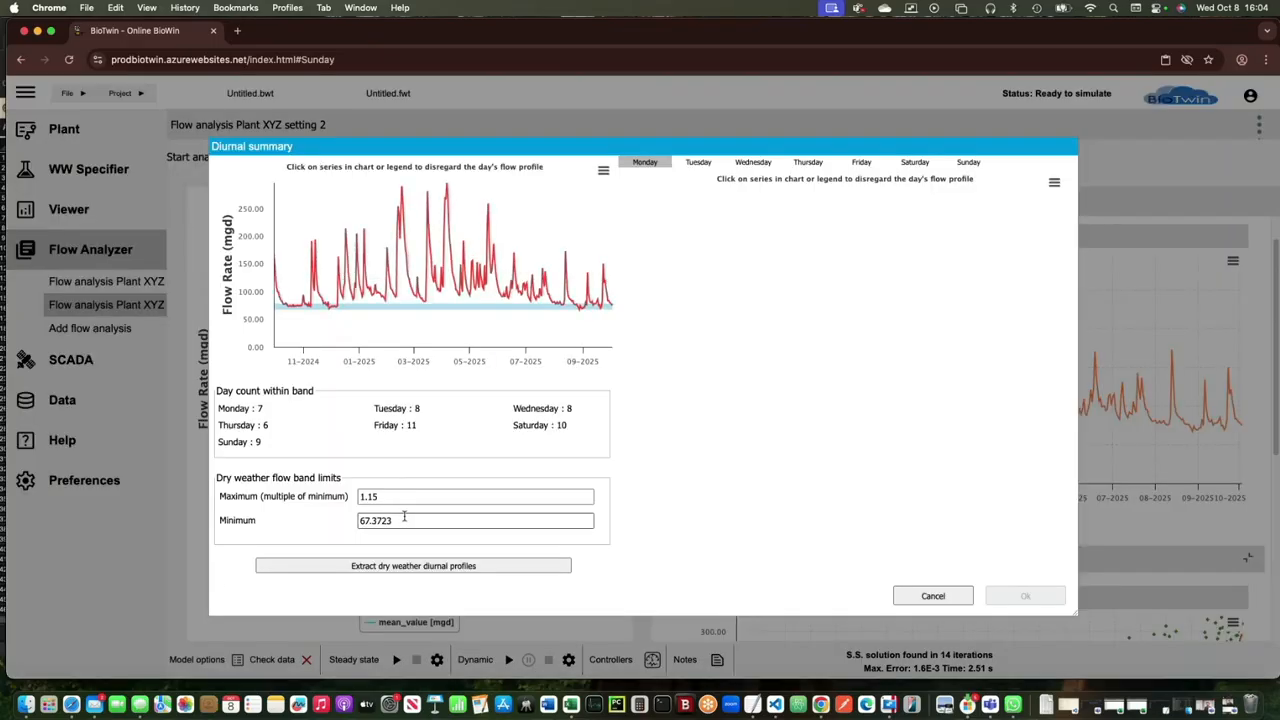
double_click(404, 517)
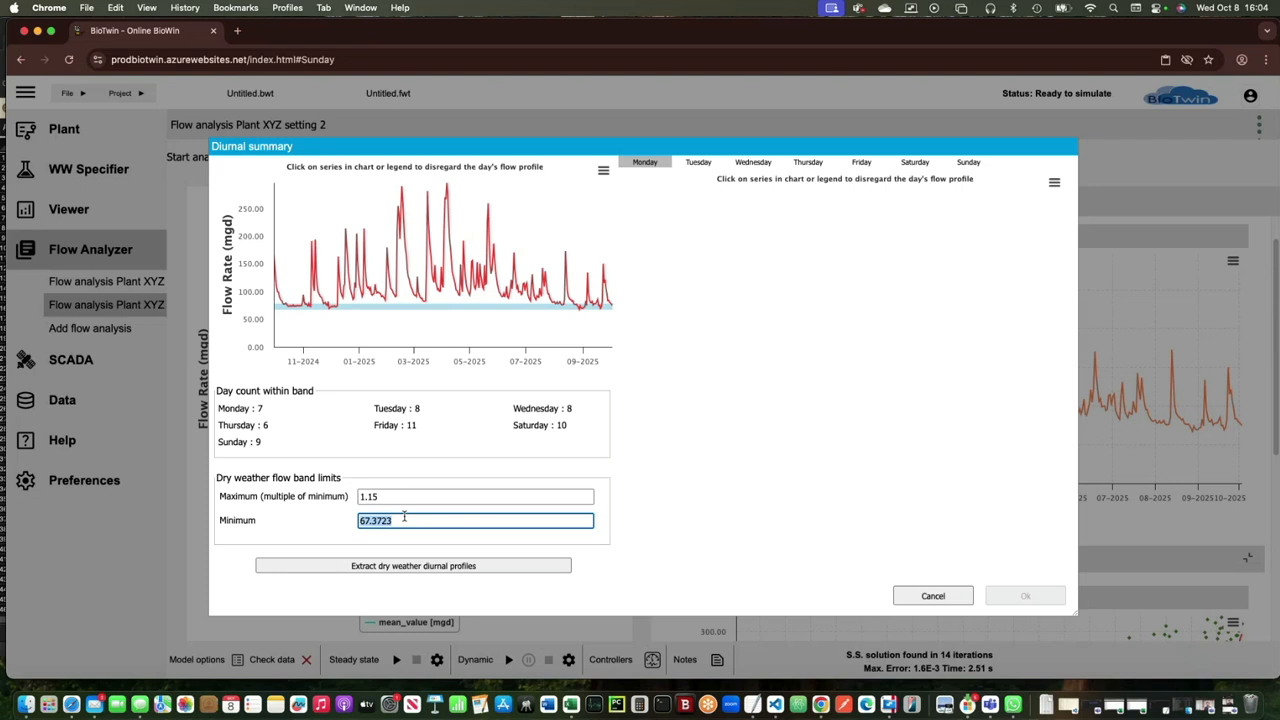
text(68)
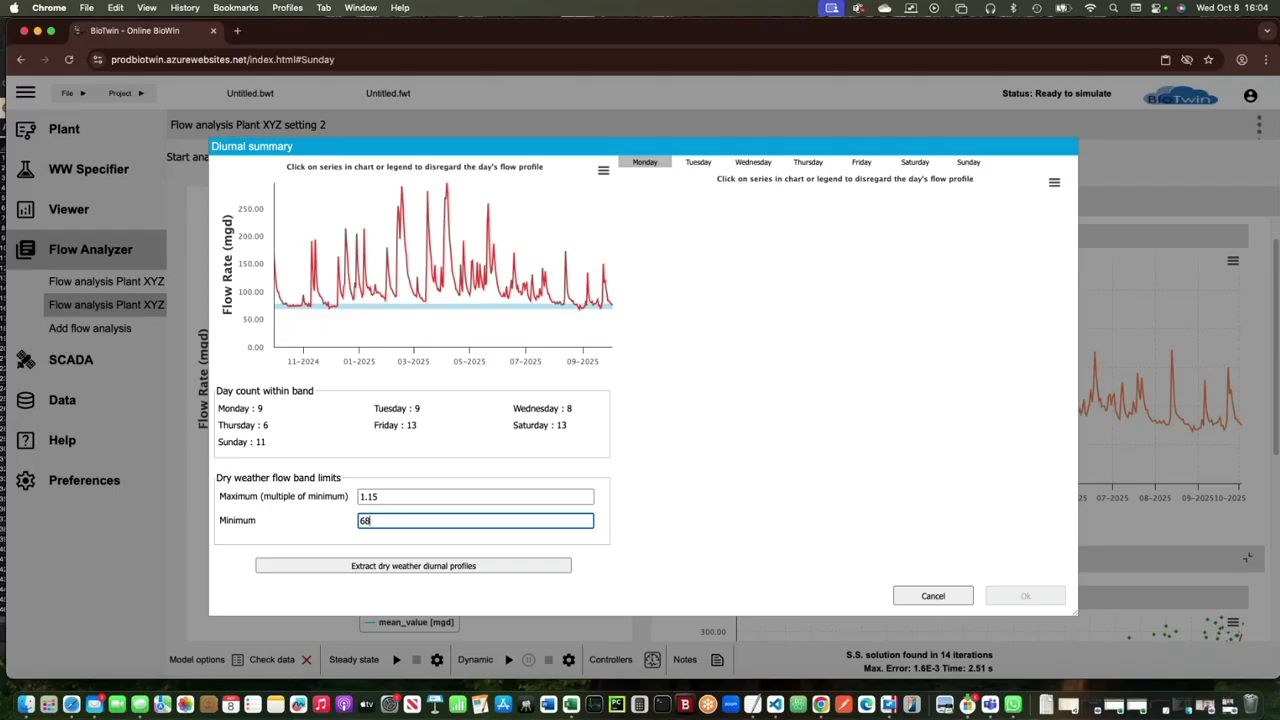
key(BackSpace)
text(9)
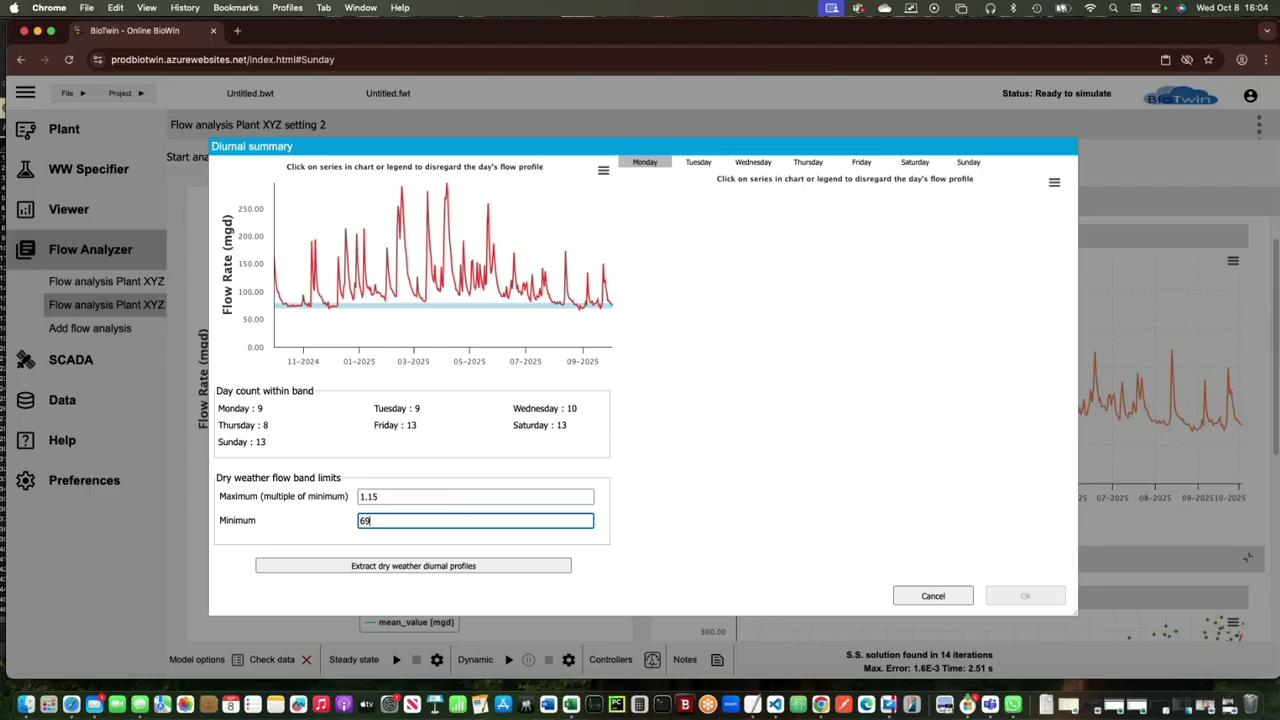
Step: Set the dry weather band maximum to 1.17 times the minimum and extract the dry weather diurnal profiles
double_click(412, 495)
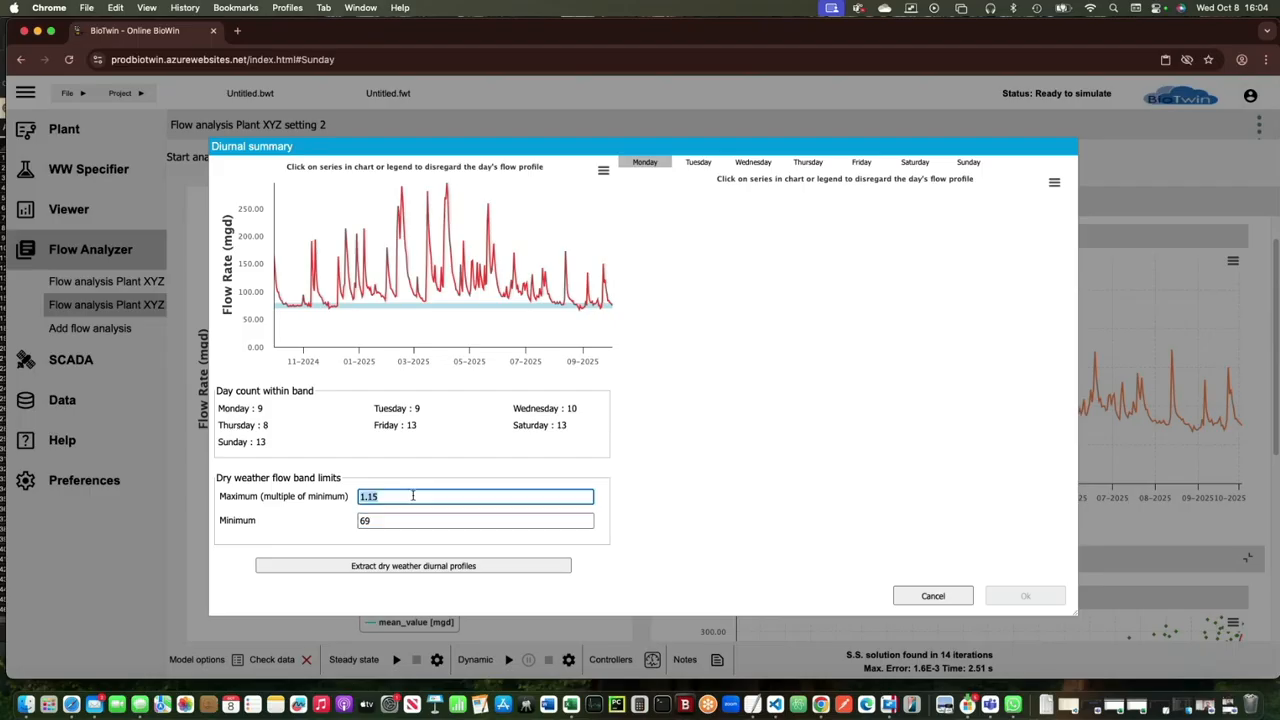
text(1.1)
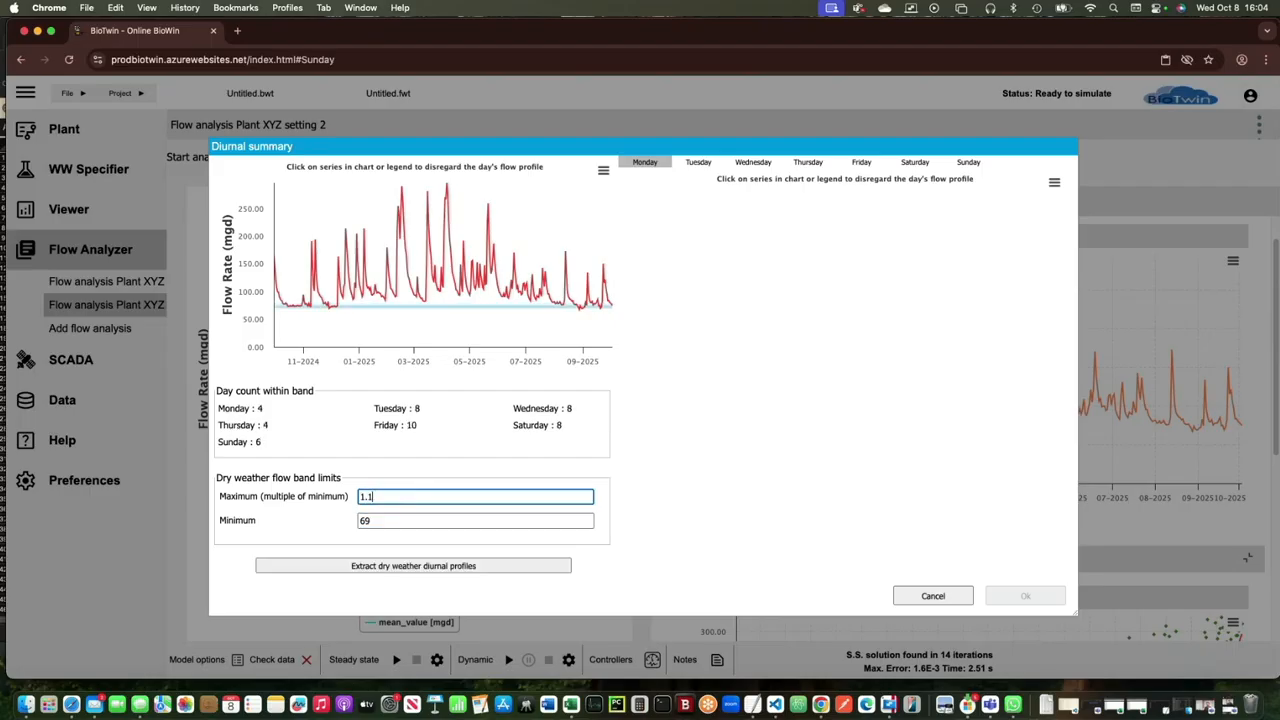
text(6)
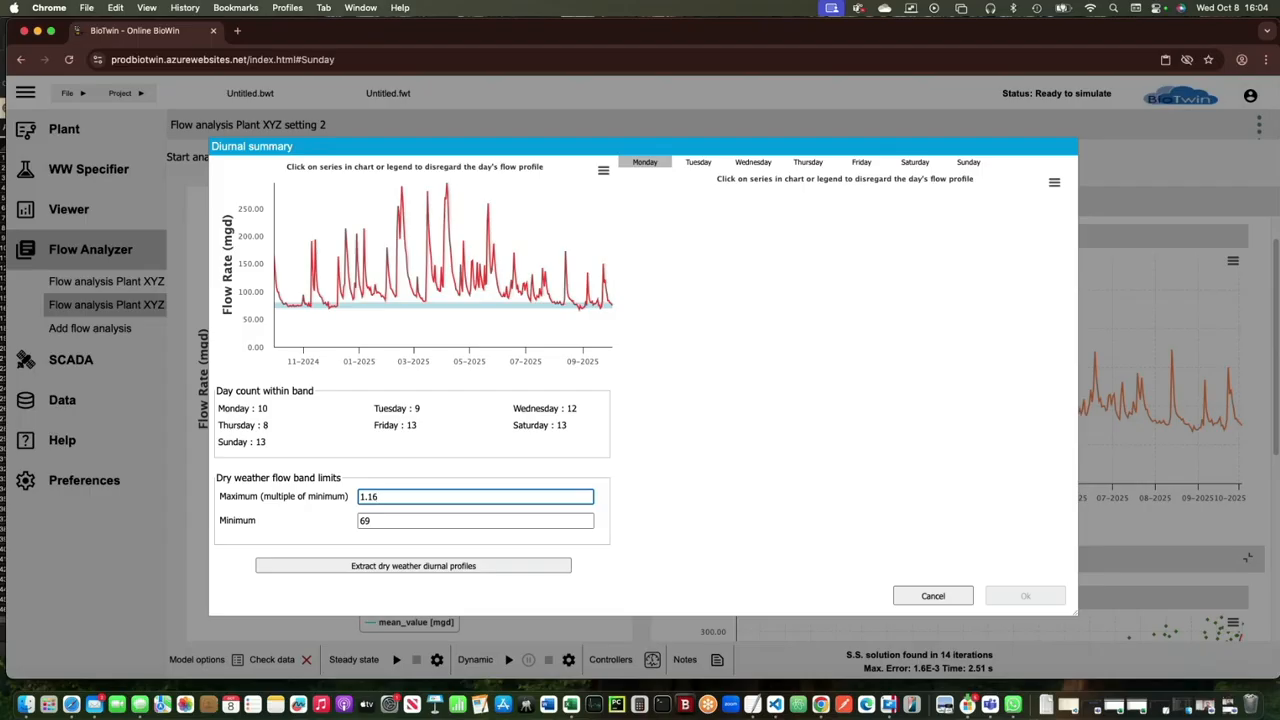
key(BackSpace)
text(7)
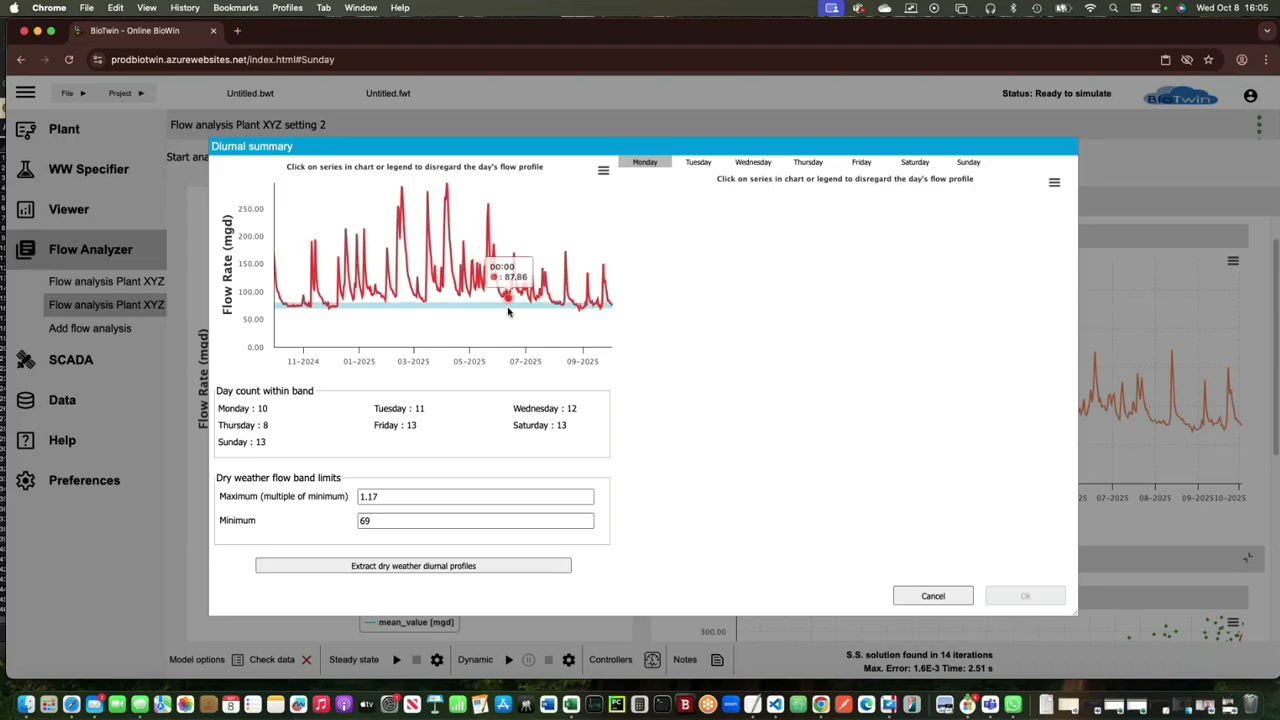
click(456, 566)
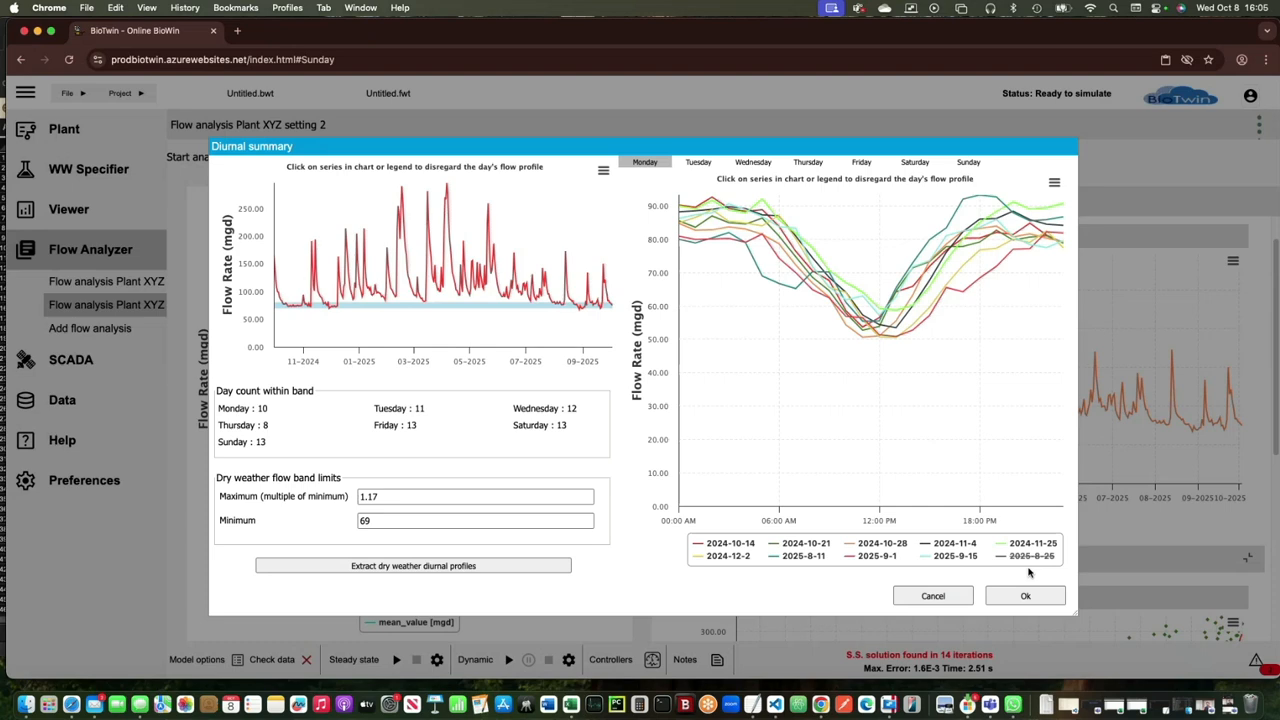
Step: Restore the auto-trimmed Monday profile 2025-8-25 to inspect its 14:00 flow, and disregard that day again
click(1030, 557)
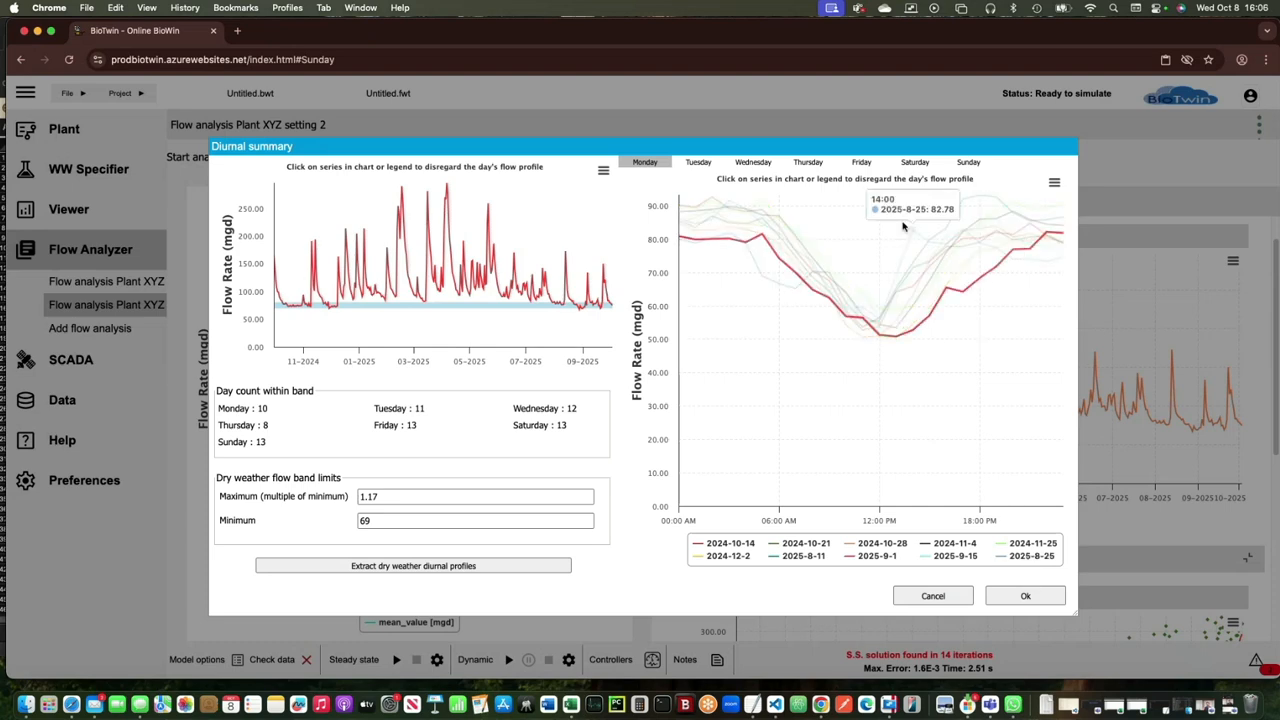
mouse_move(912, 232)
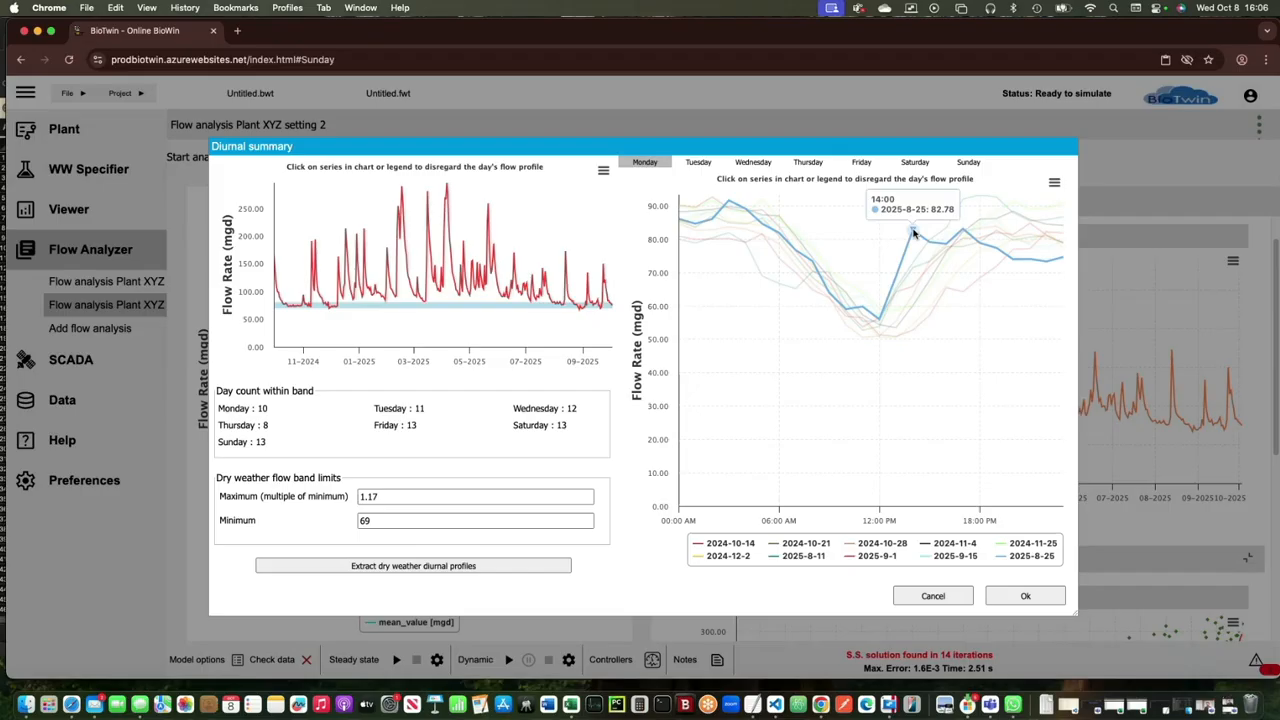
click(1035, 556)
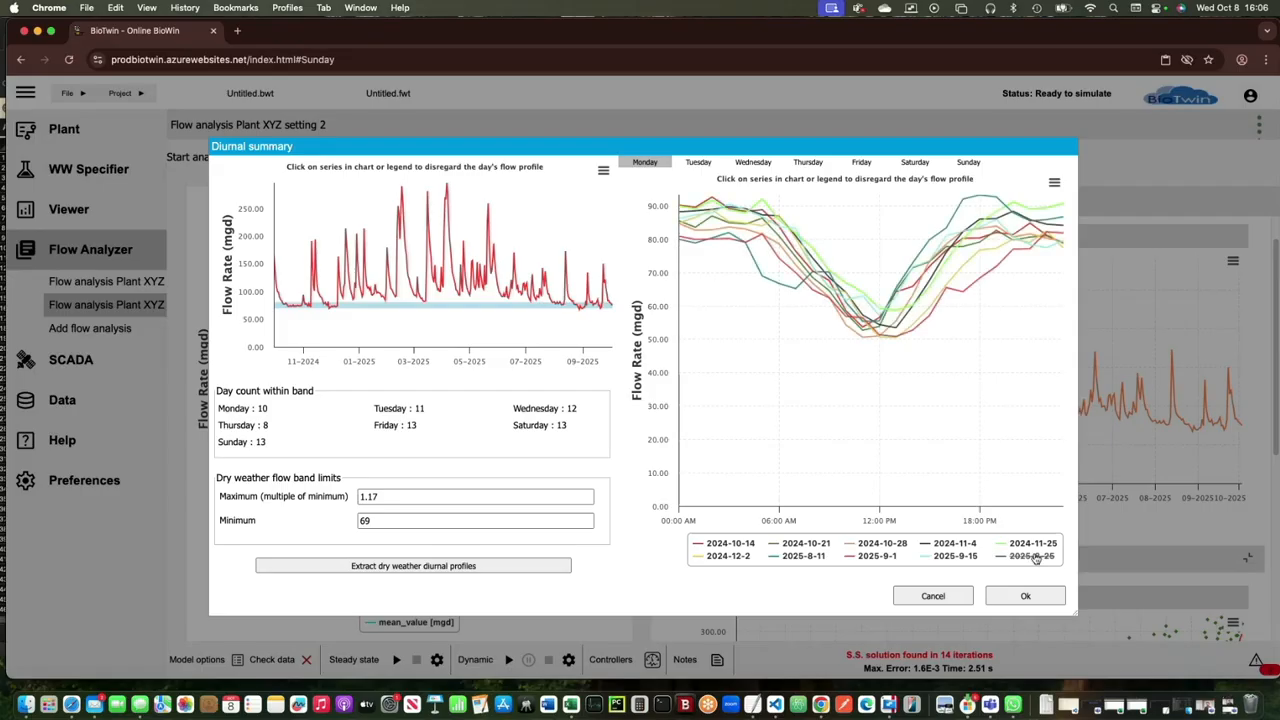
click(1039, 558)
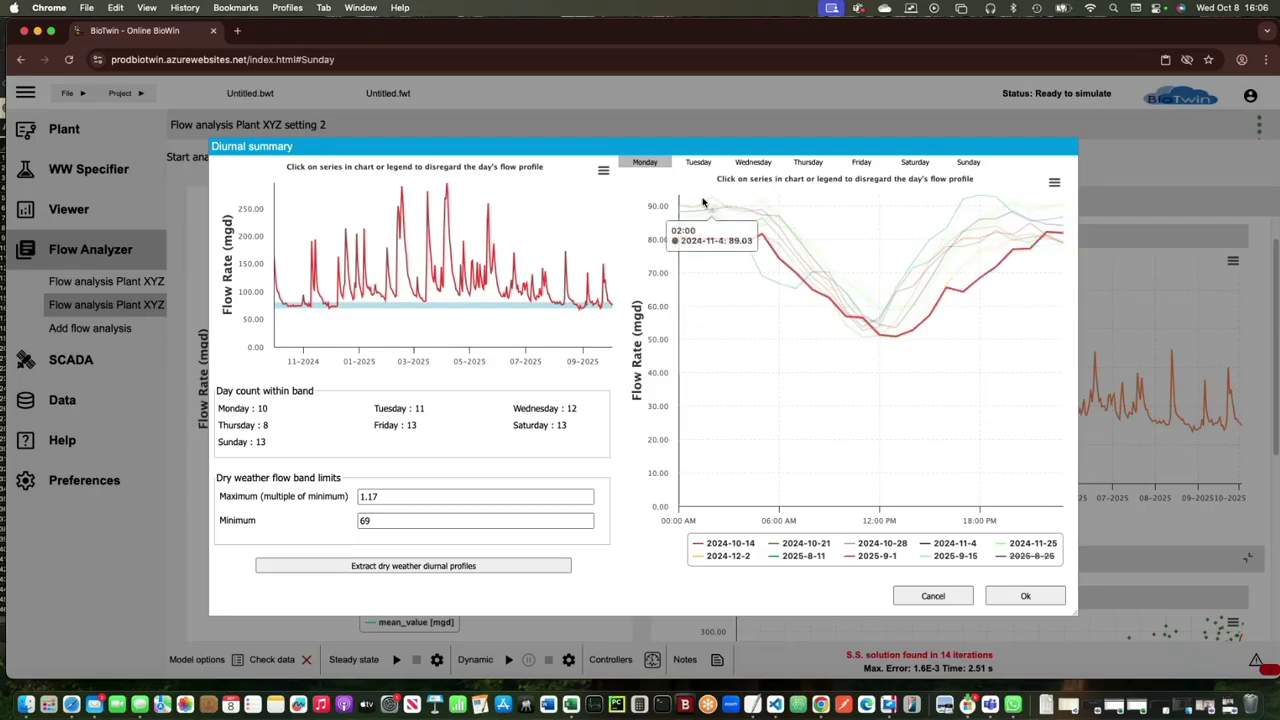
Step: Check the Tuesday and Wednesday profiles, restoring Wednesday 2025-8-6 to inspect its end-of-day flow and disregarding it again
click(700, 164)
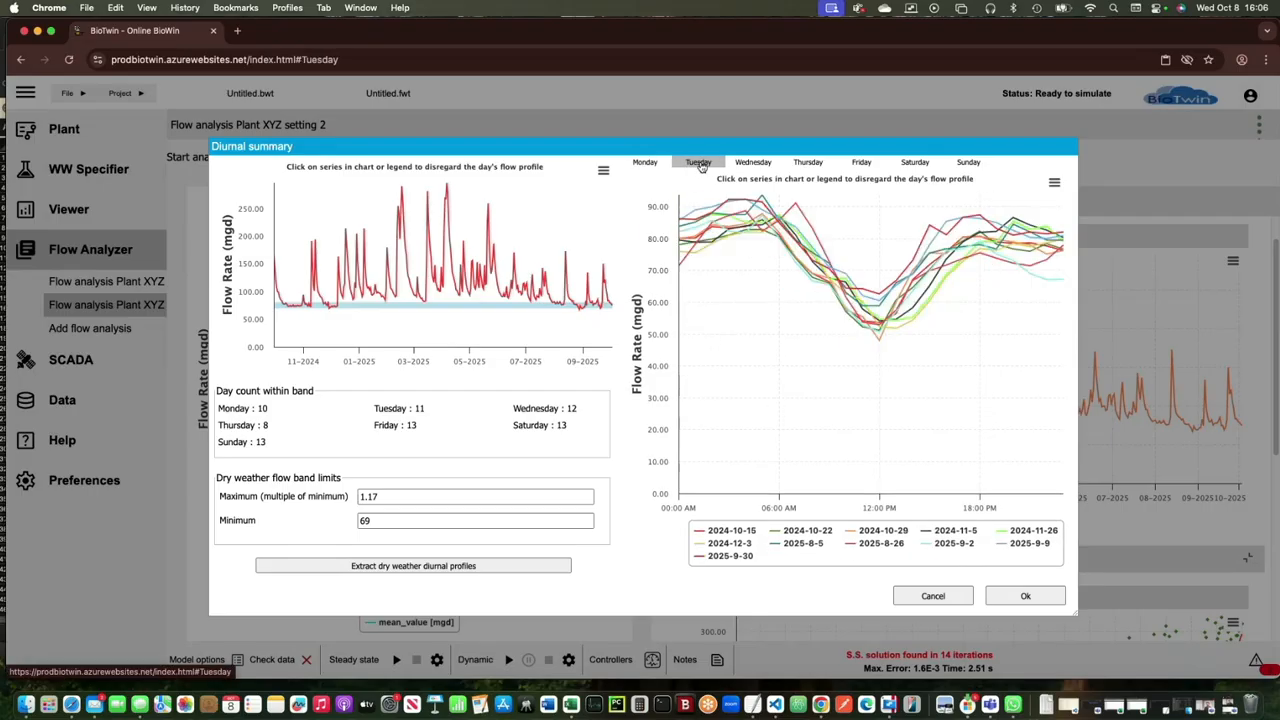
click(755, 164)
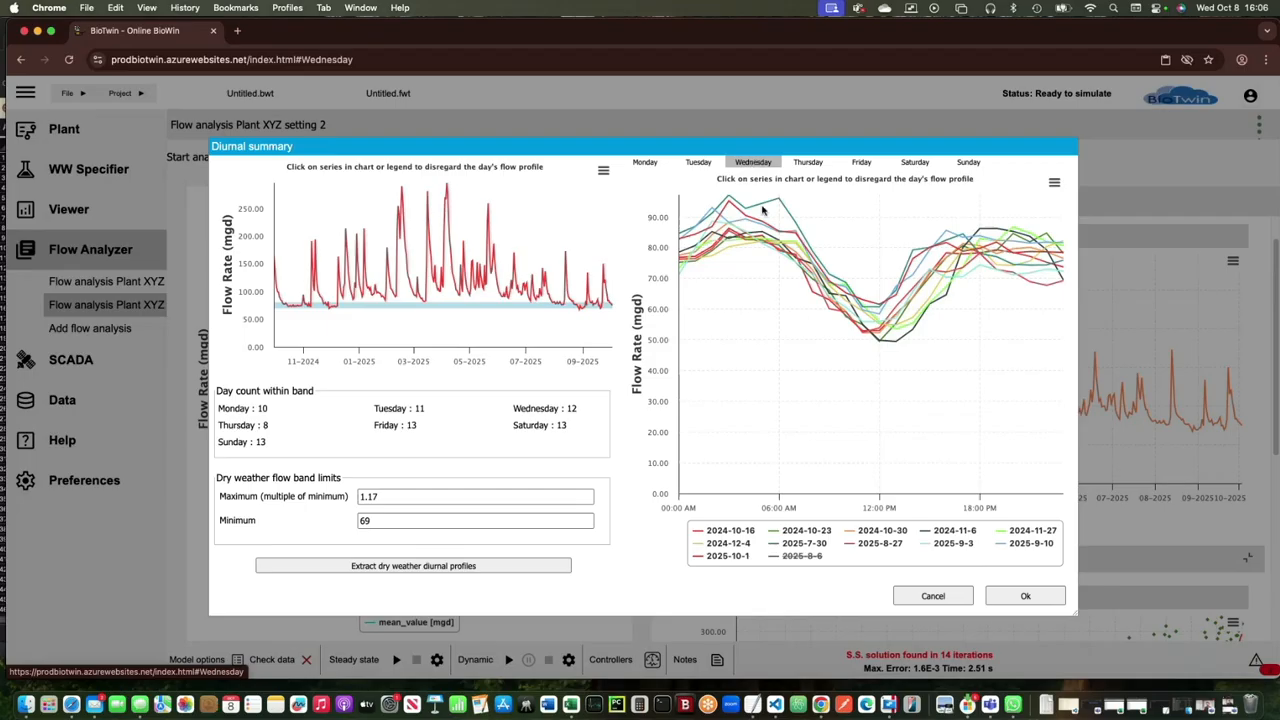
click(804, 558)
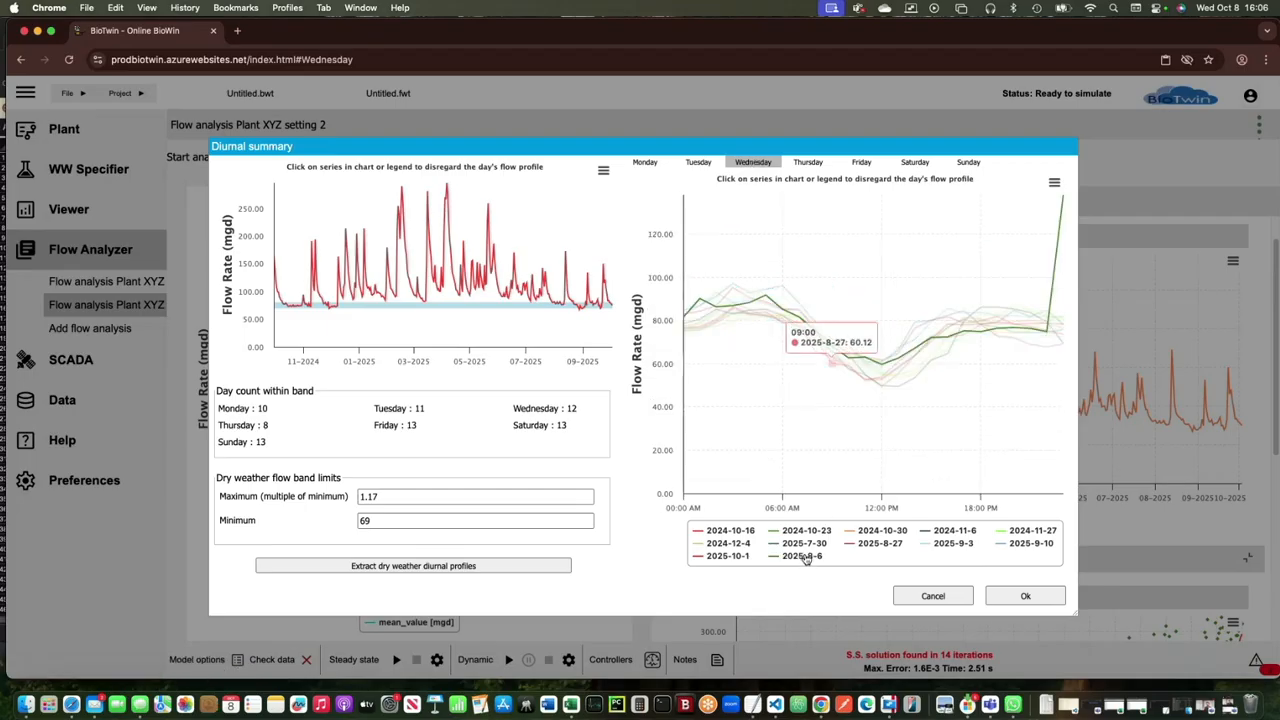
mouse_move(1058, 246)
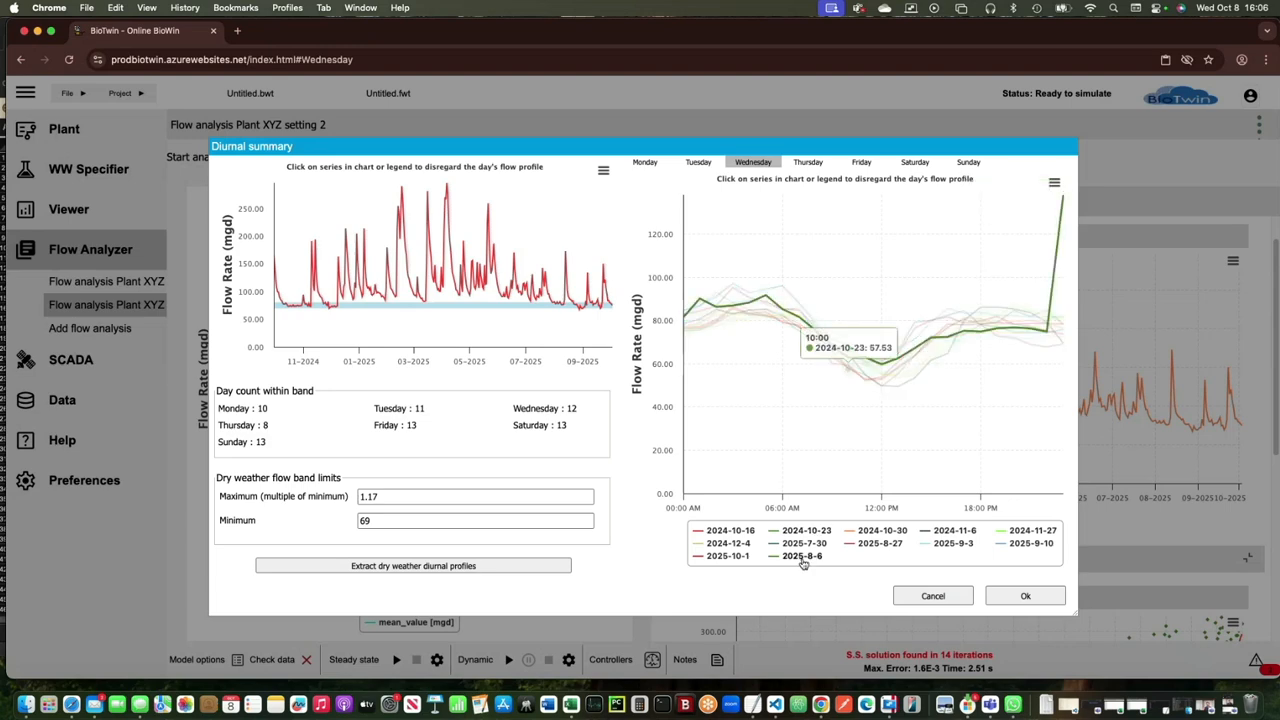
click(802, 560)
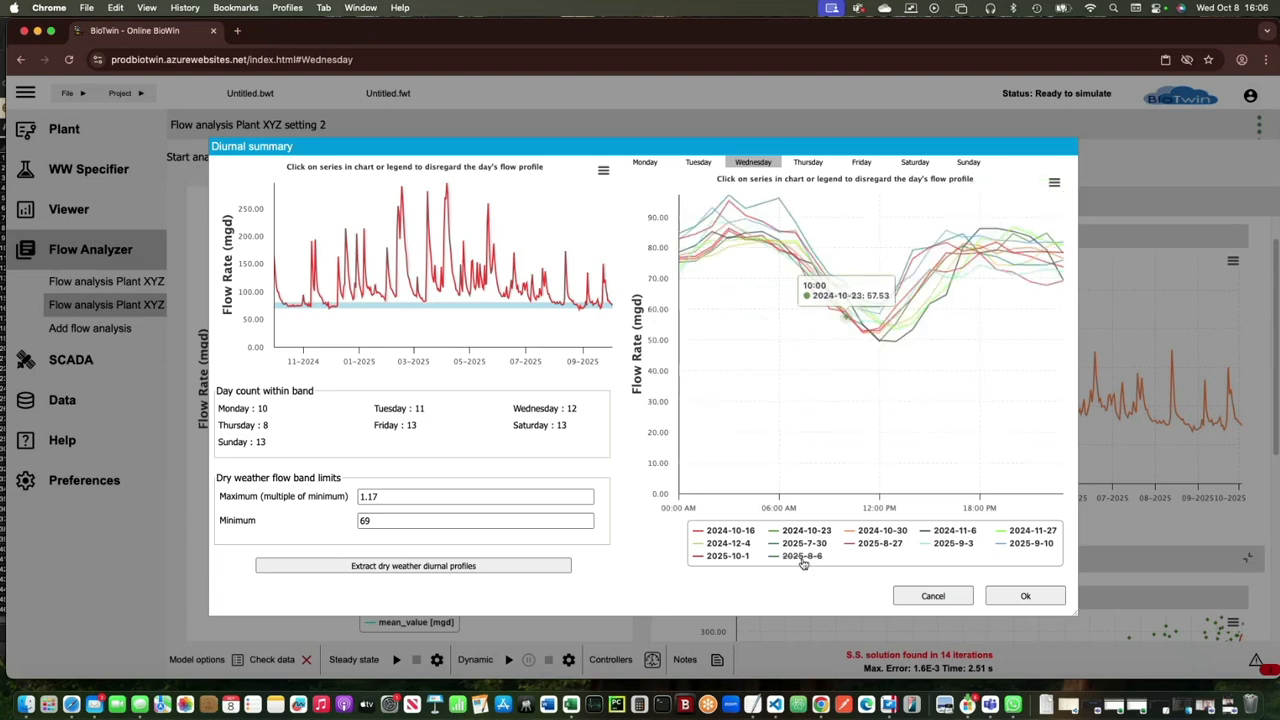
Step: Review the Thursday, Friday, Saturday and Sunday dry weather diurnal profiles for unusual days
click(810, 163)
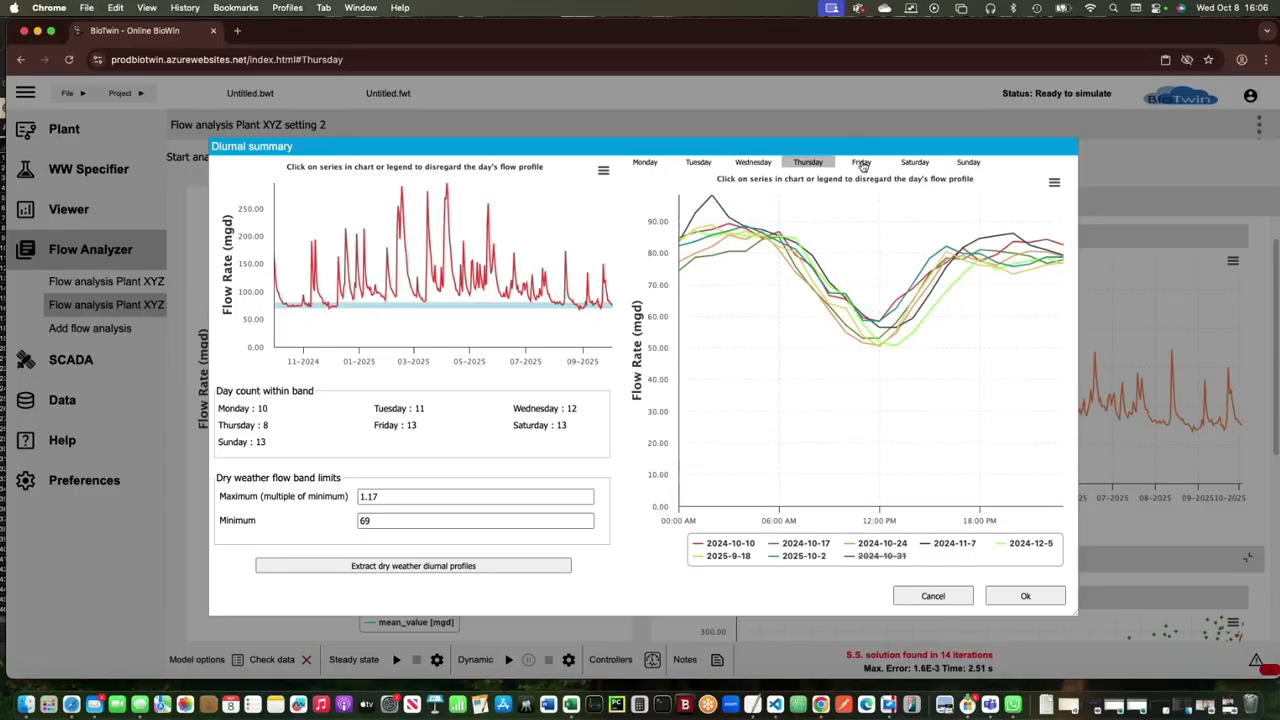
click(865, 164)
click(912, 163)
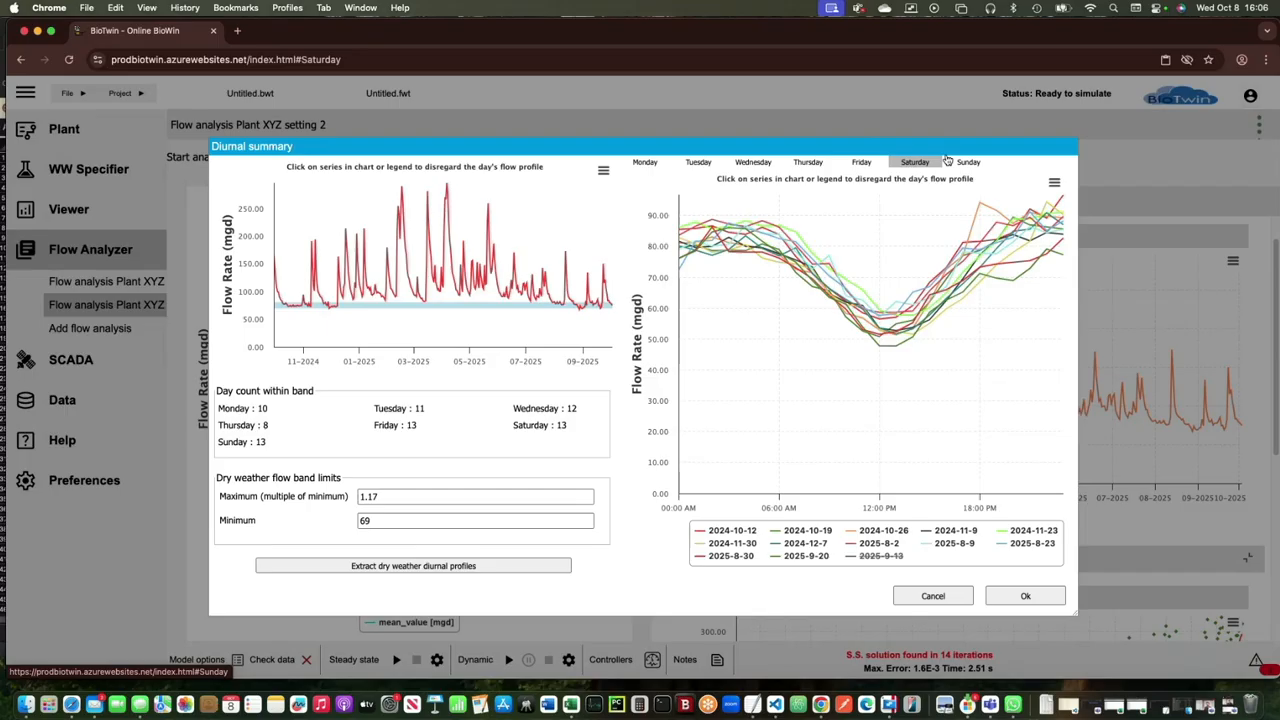
click(965, 163)
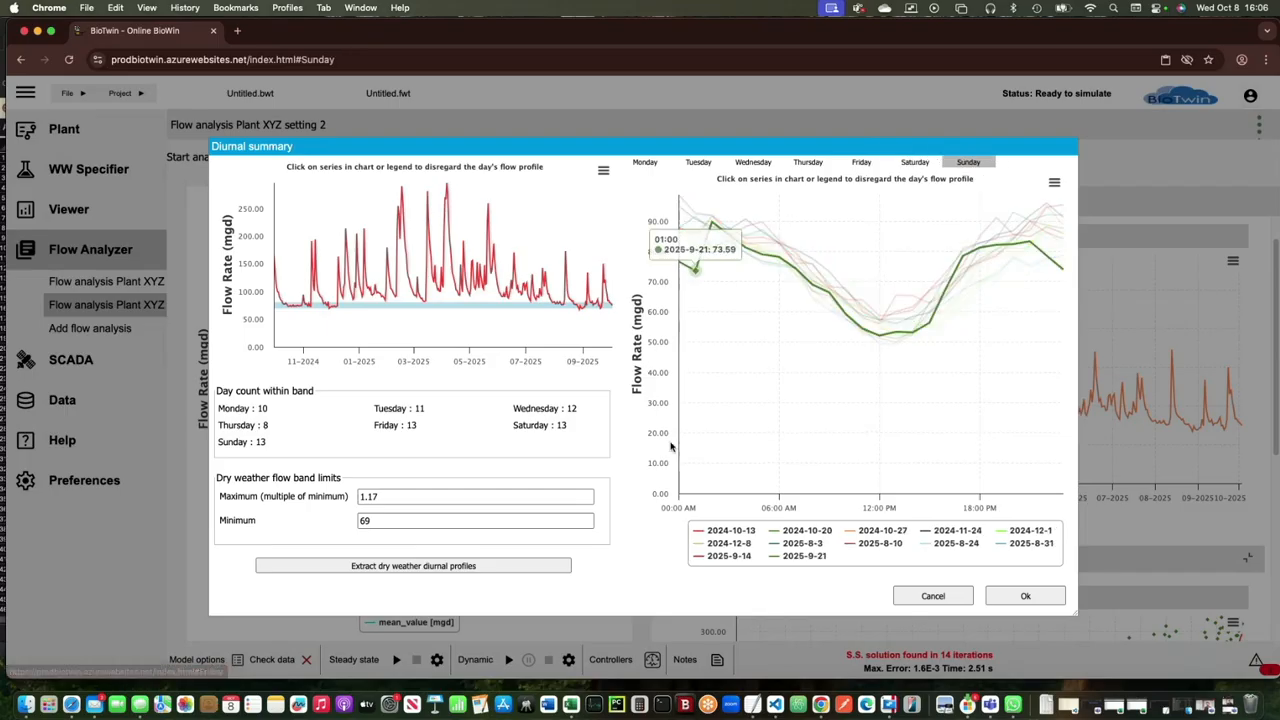
Step: Accept the diurnal summary and review the daily average, probability and dry weather diurnal pattern charts in the result summary
click(1003, 597)
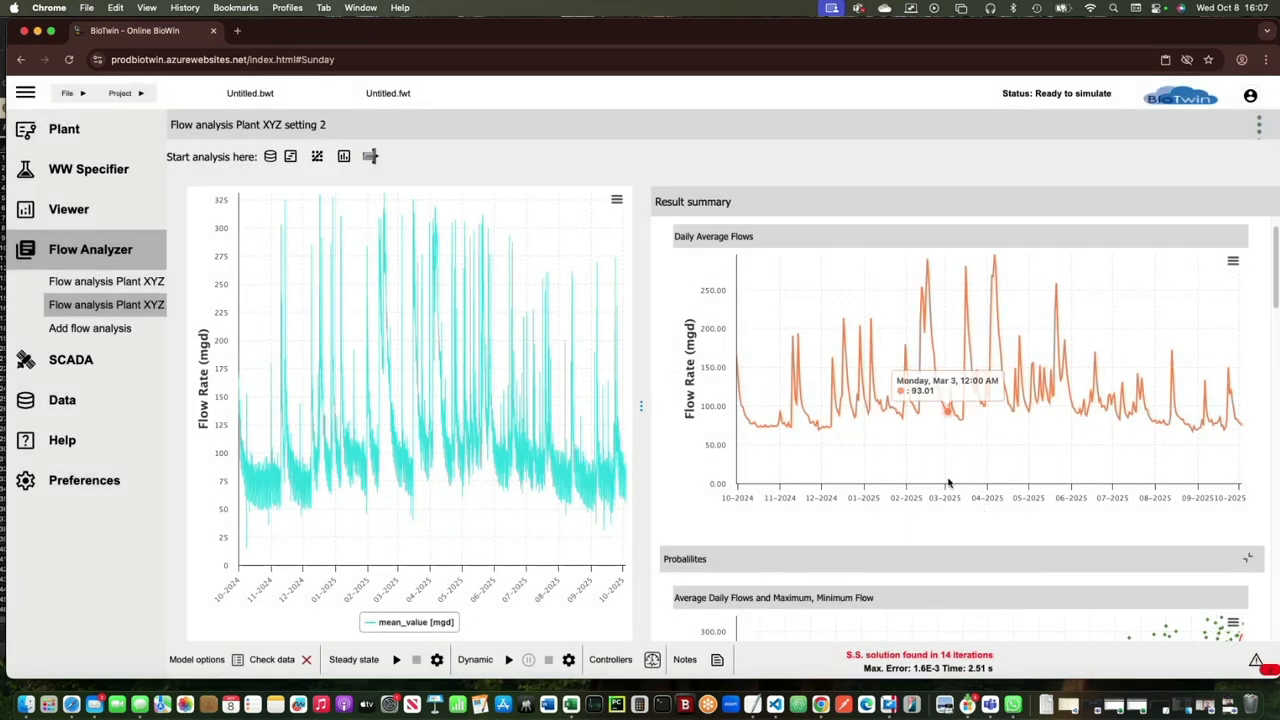
scroll(941, 482, down, 5)
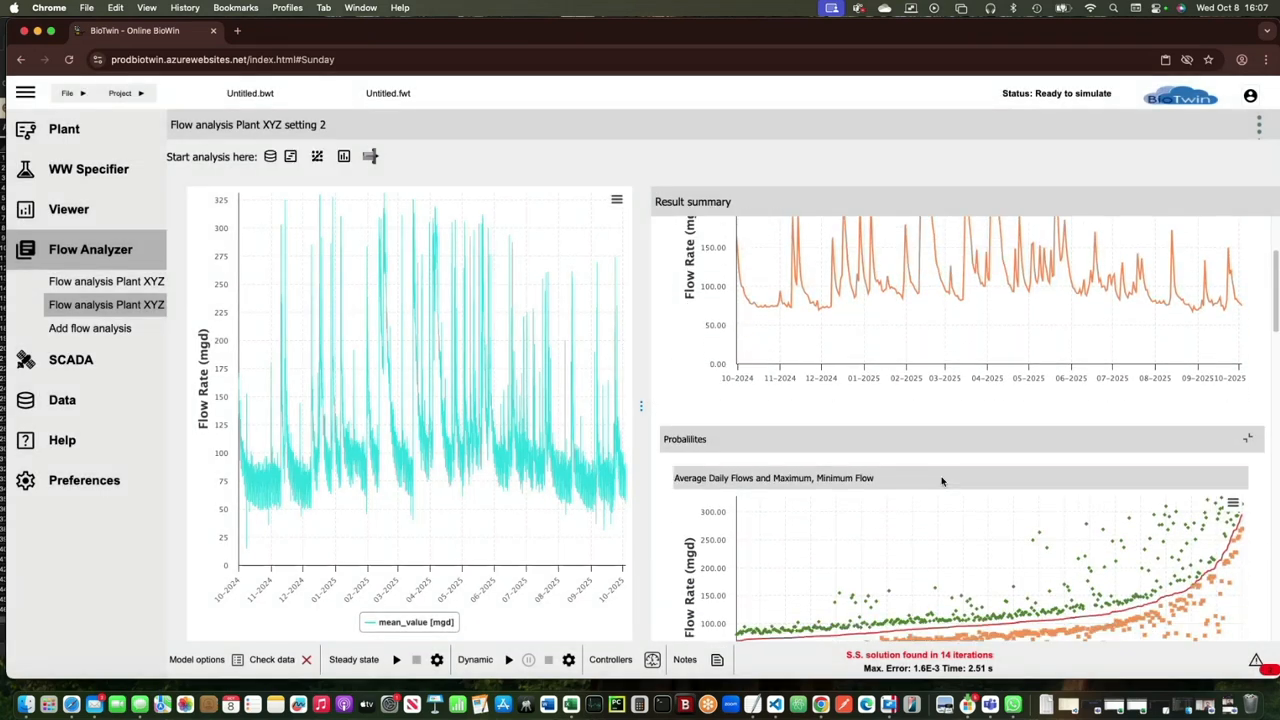
scroll(941, 482, down, 5)
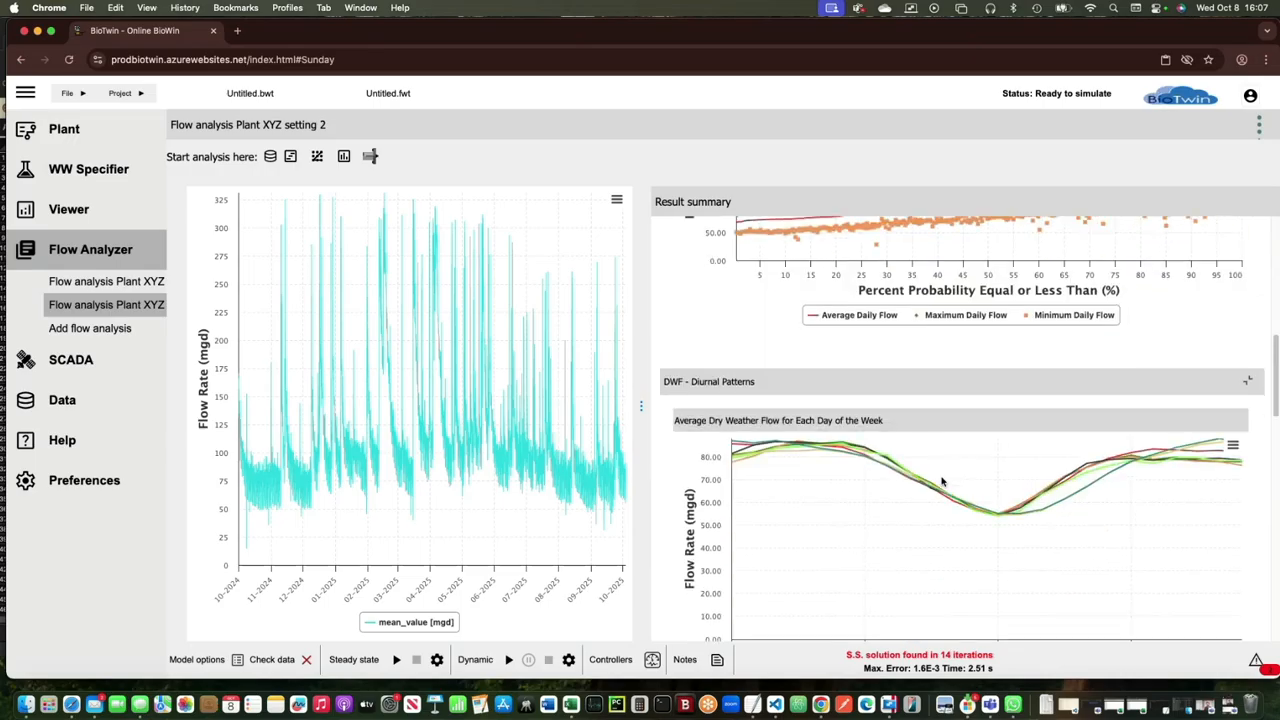
scroll(941, 482, down, 1)
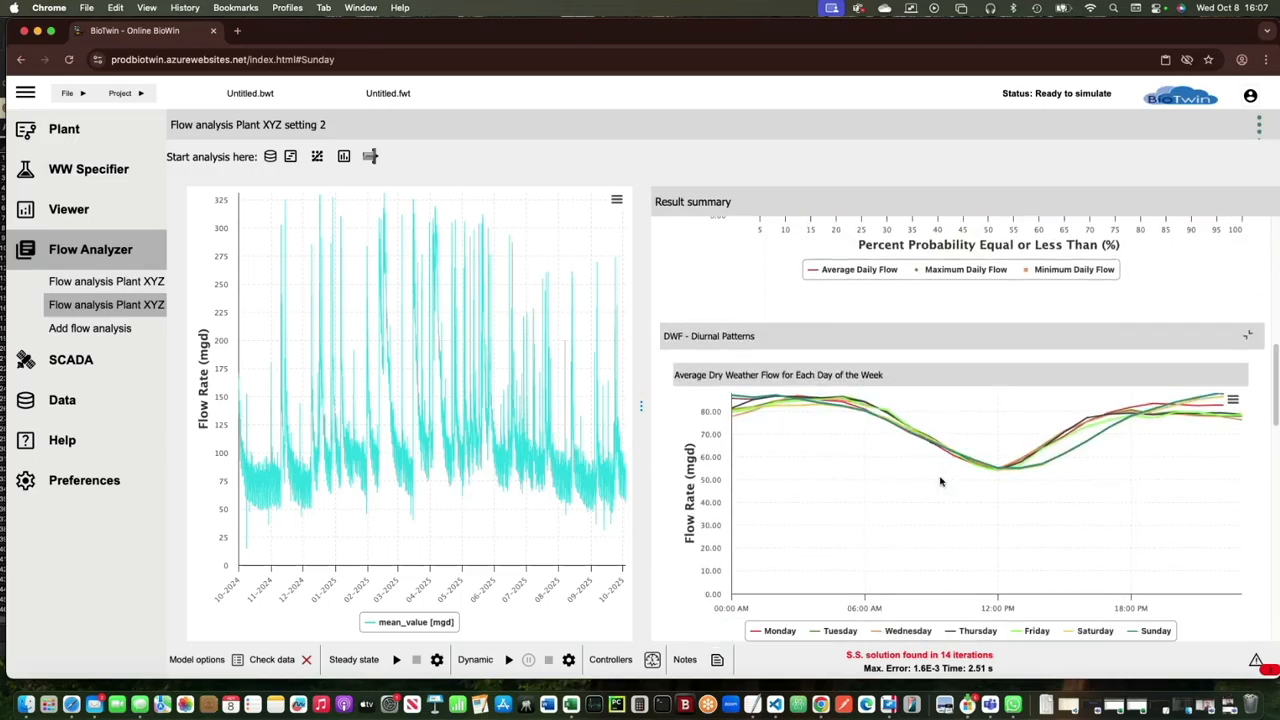
mouse_move(786, 437)
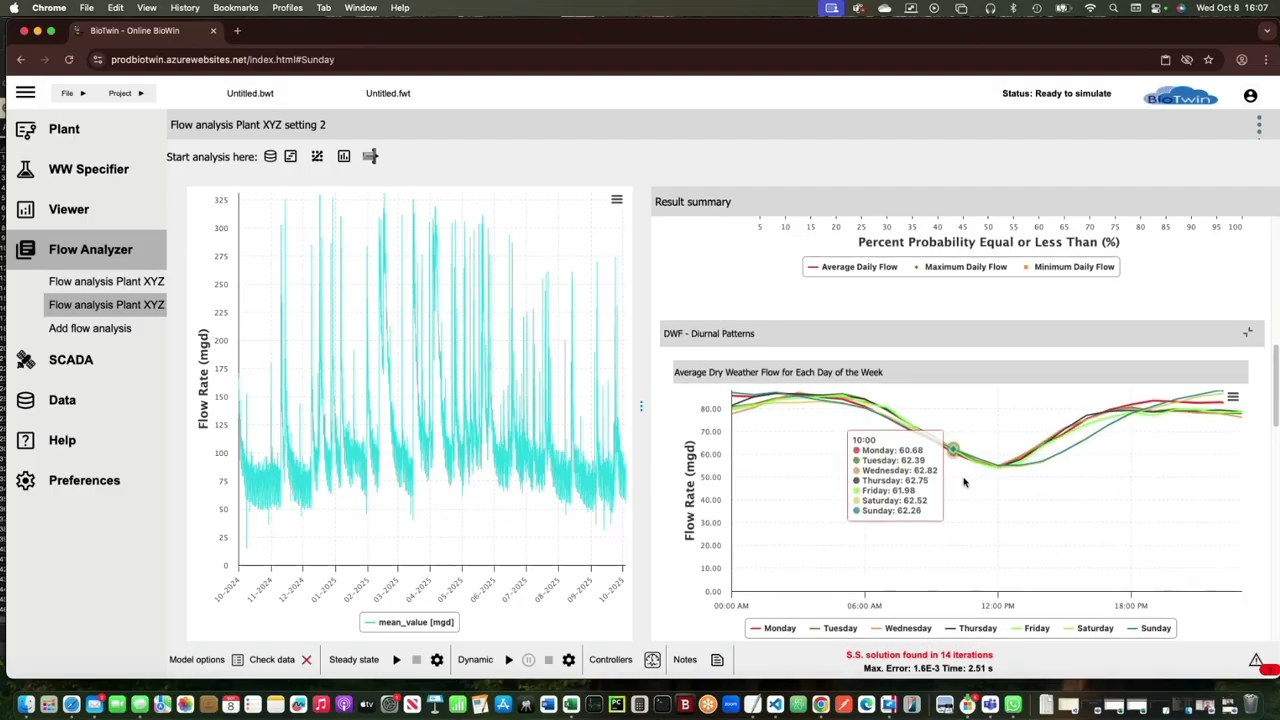
scroll(965, 483, down, 5)
scroll(965, 483, down, 1)
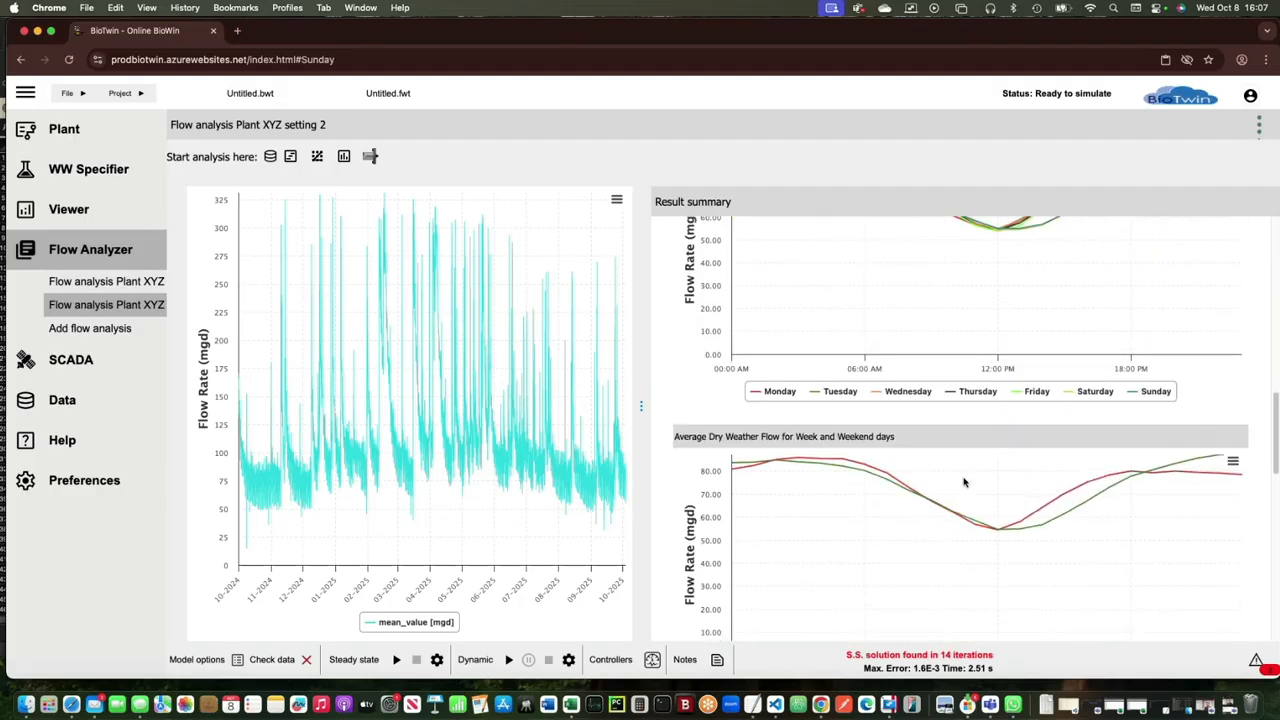
scroll(965, 483, down, 2)
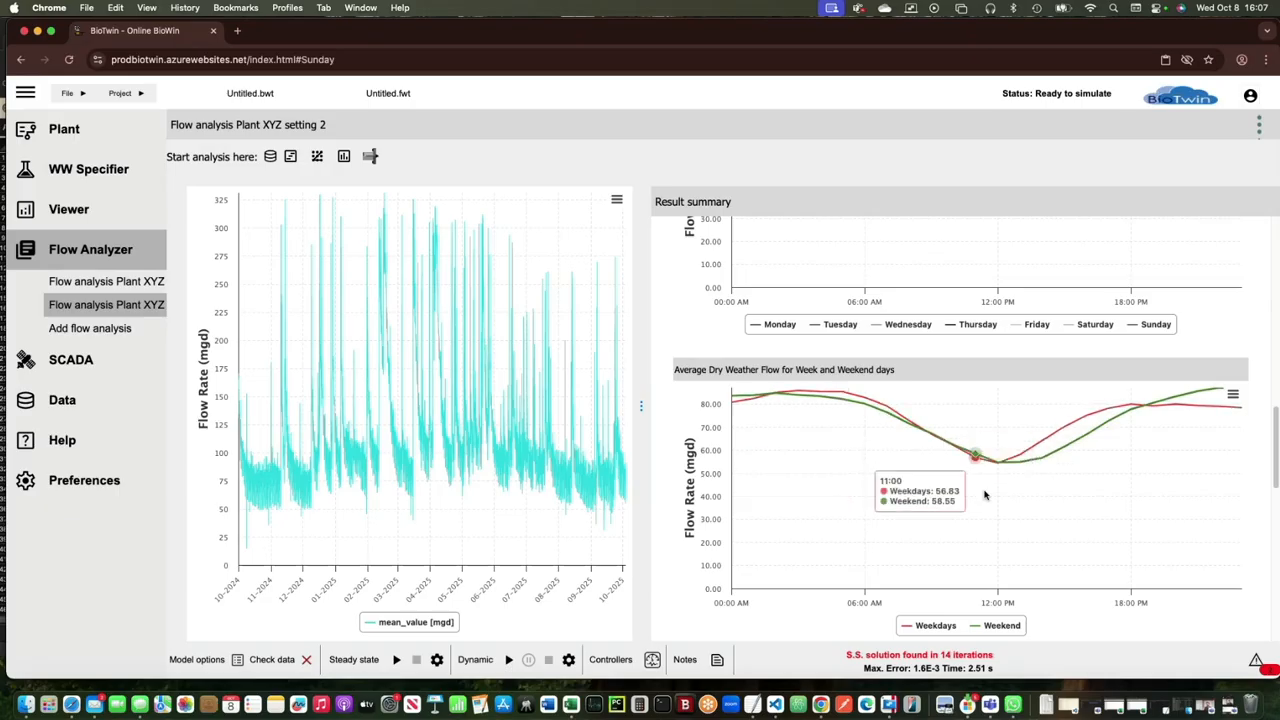
Step: Review the I&I daily averages and the detailed I&I data for Plant XYZ setting 2
scroll(960, 535, down, 10)
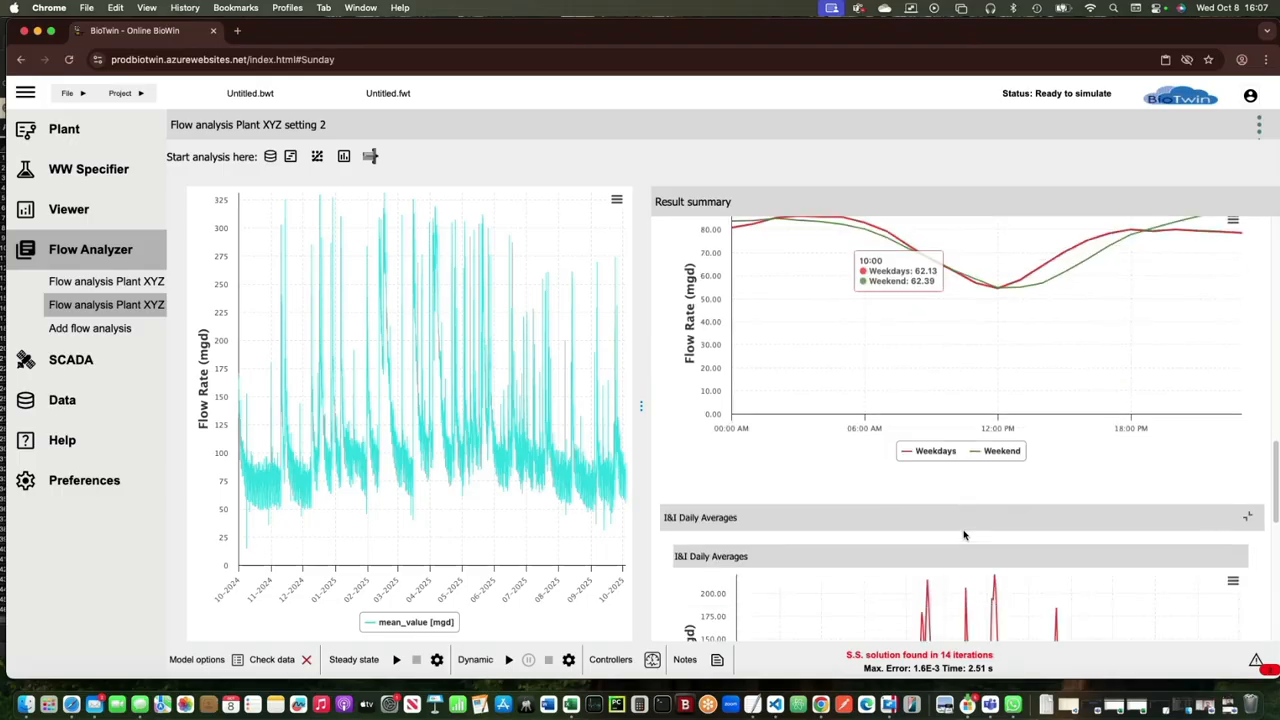
scroll(964, 535, up, 5)
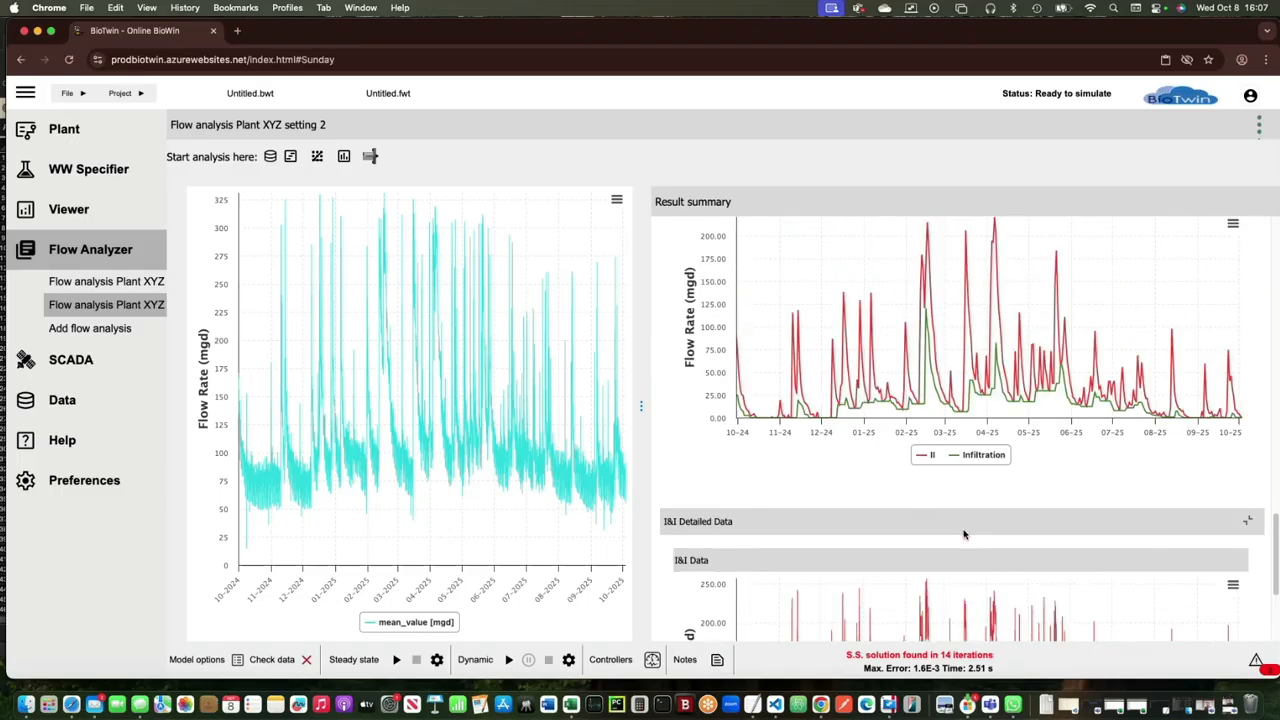
scroll(964, 535, down, 6)
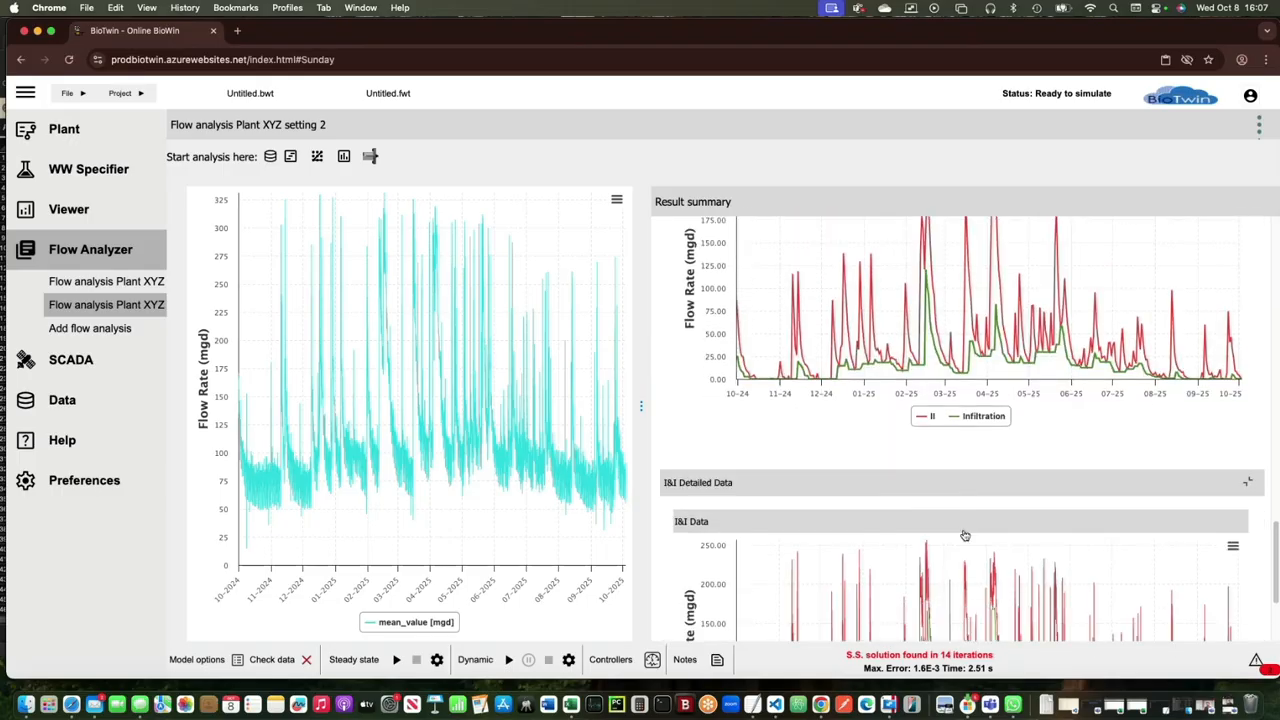
scroll(964, 535, down, 1)
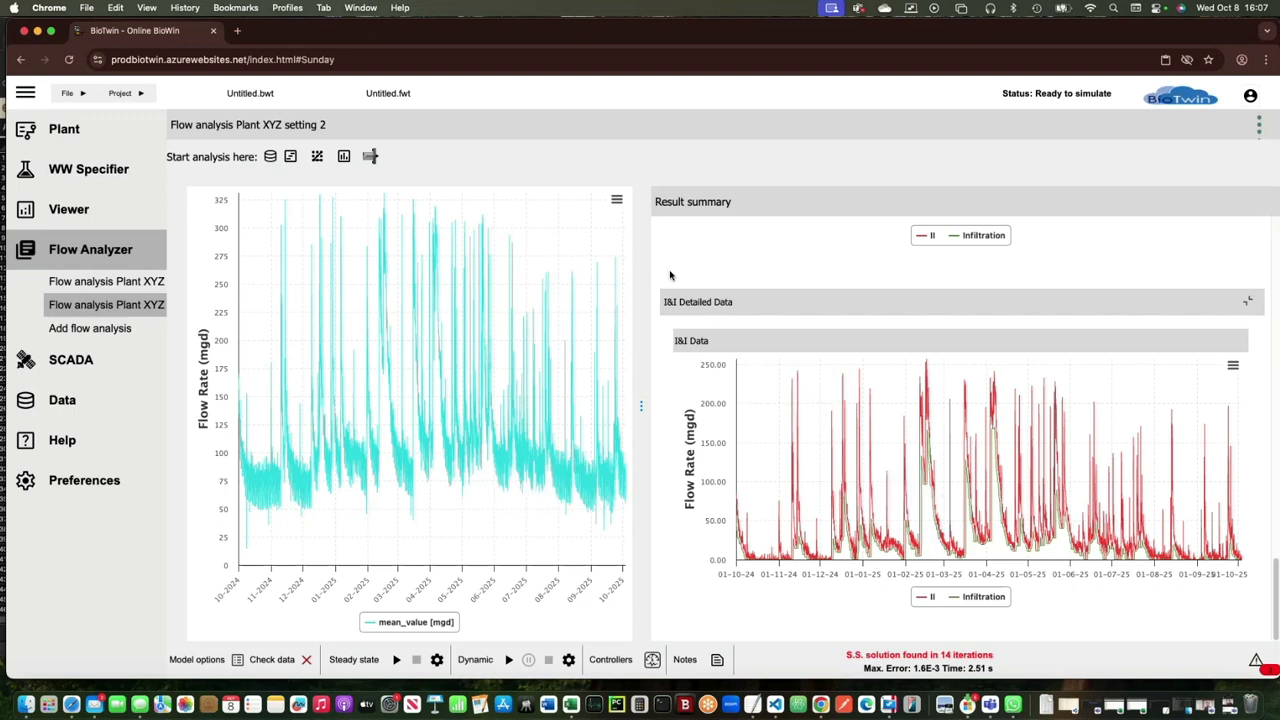
scroll(670, 275, up, 1)
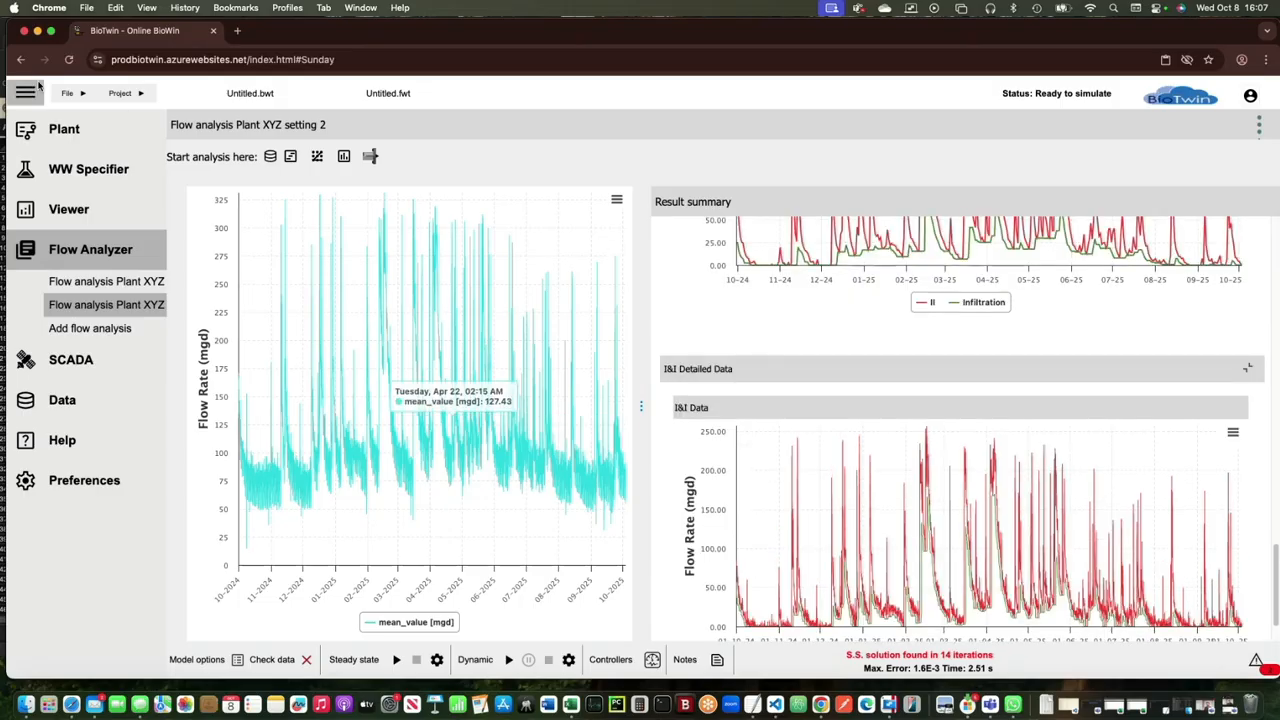
Step: Save the flow analysis as a .fwt file under its default name
click(70, 93)
mouse_move(104, 152)
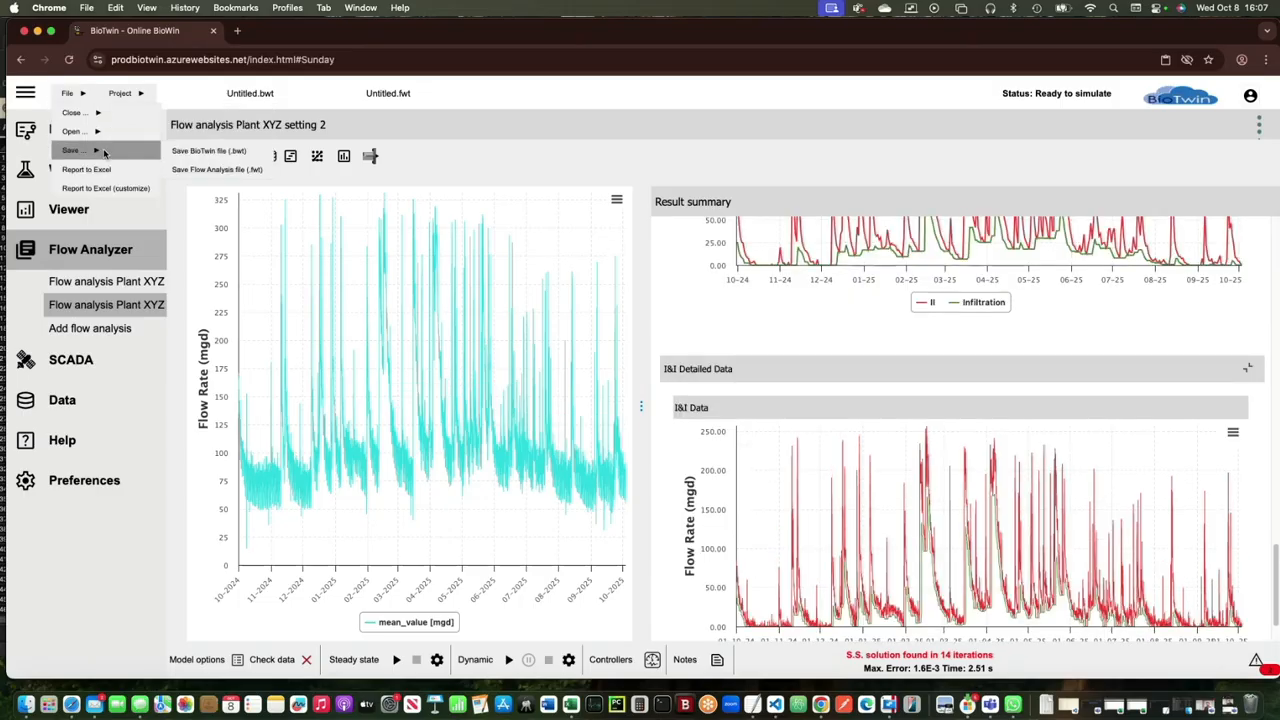
click(185, 171)
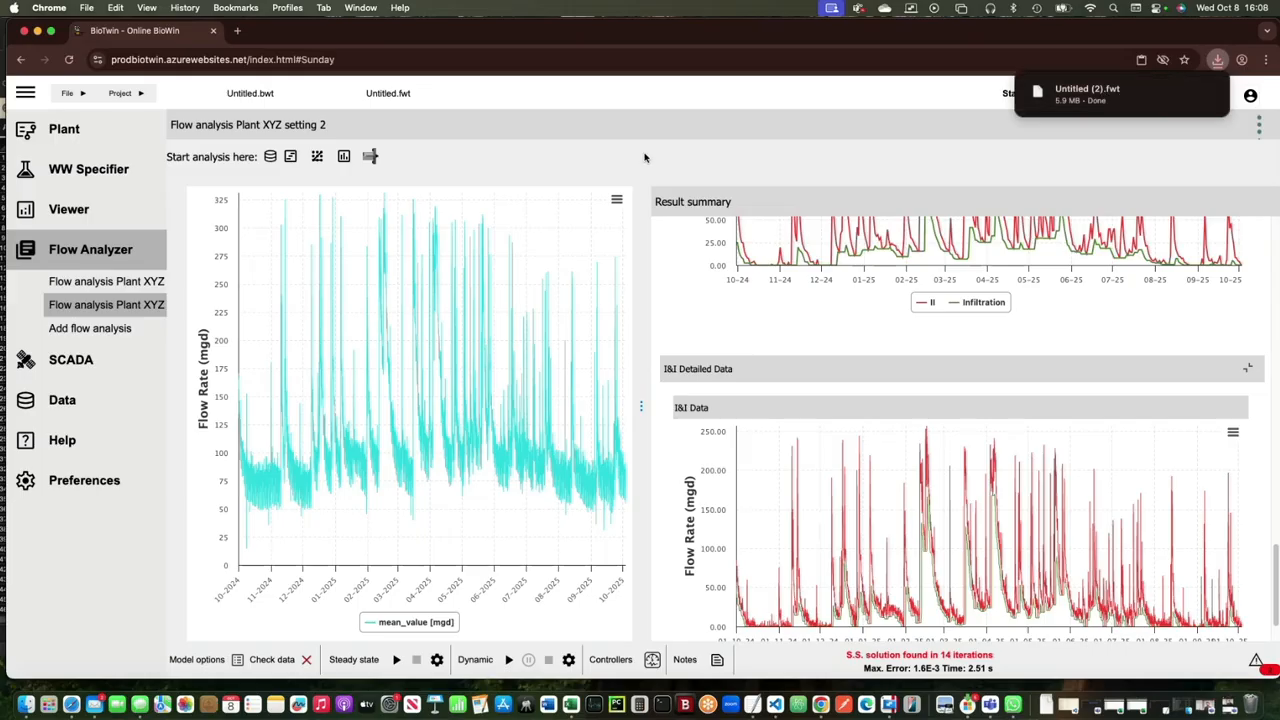
Step: Rename the flow analysis file as Demo flow analysis and save it again as a .fwt file
click(378, 92)
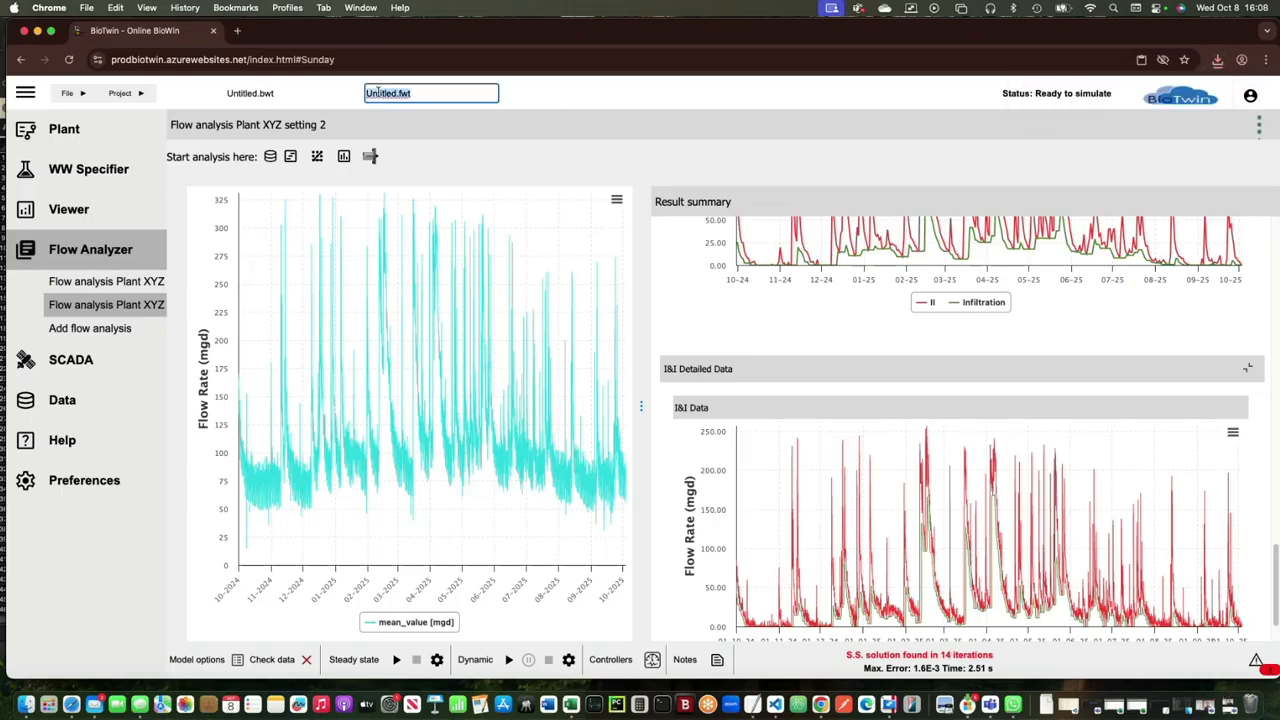
text(Demo flow analysis)
click(510, 147)
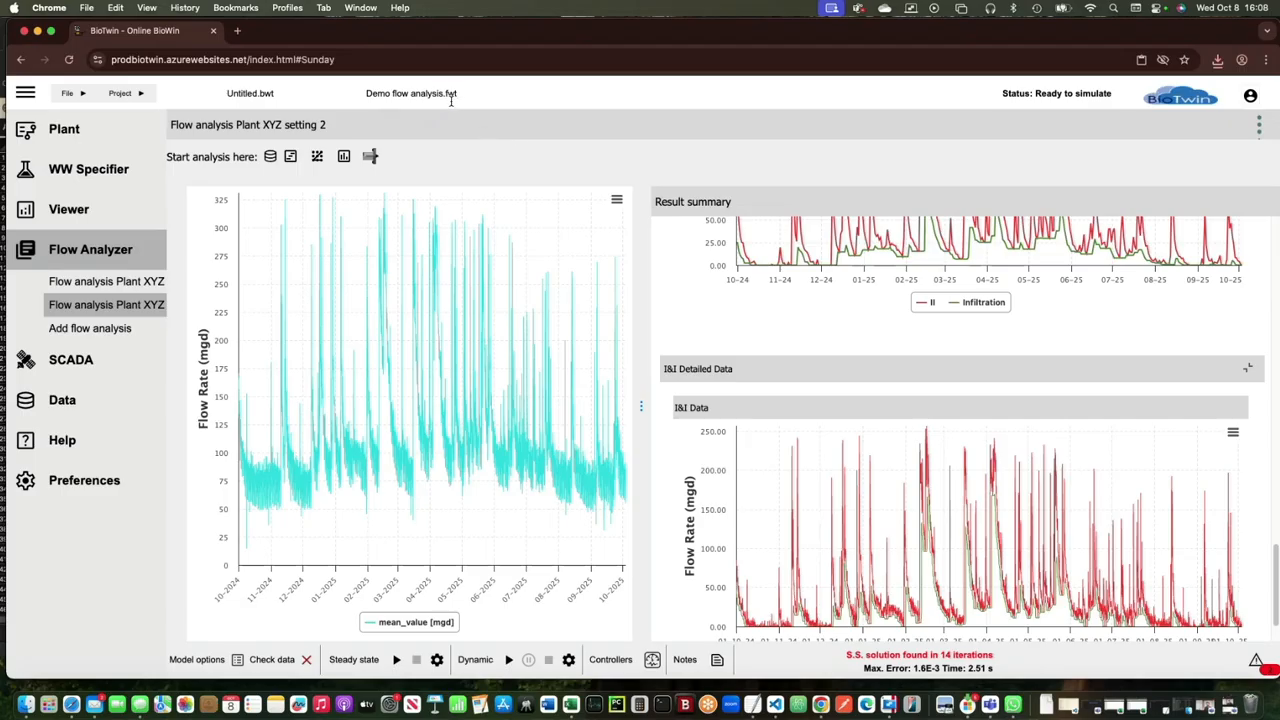
click(72, 93)
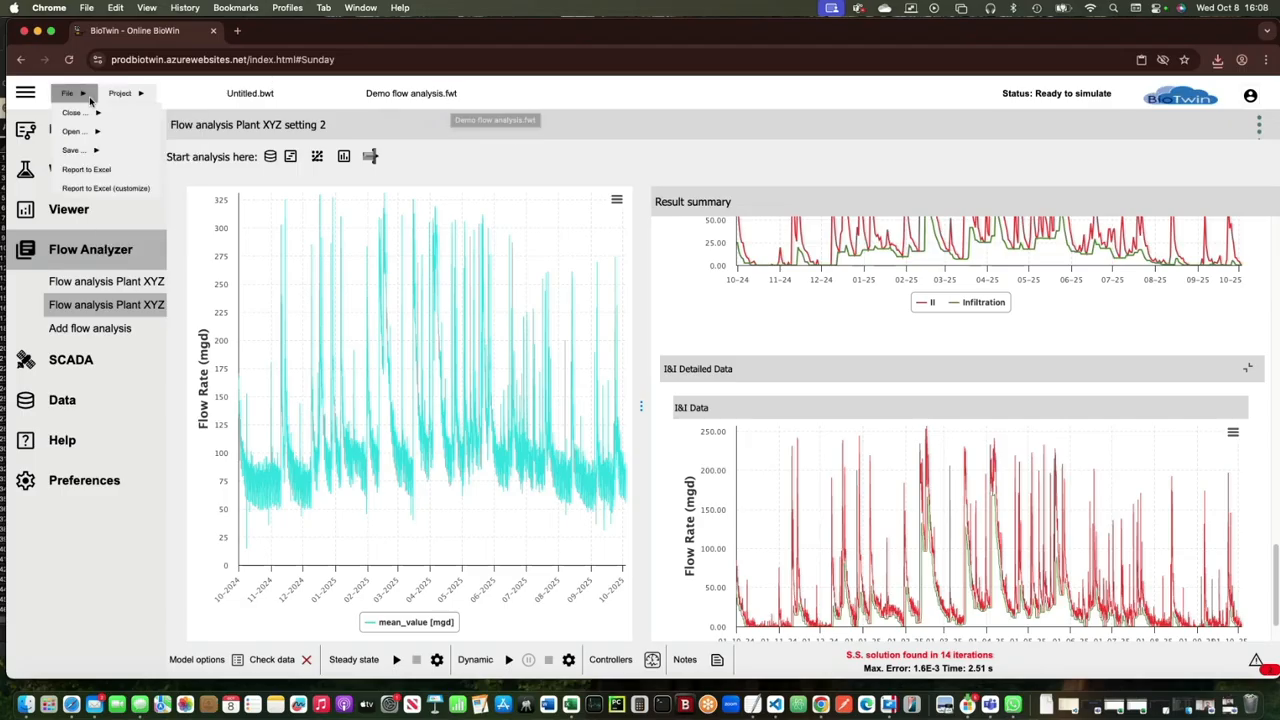
mouse_move(94, 148)
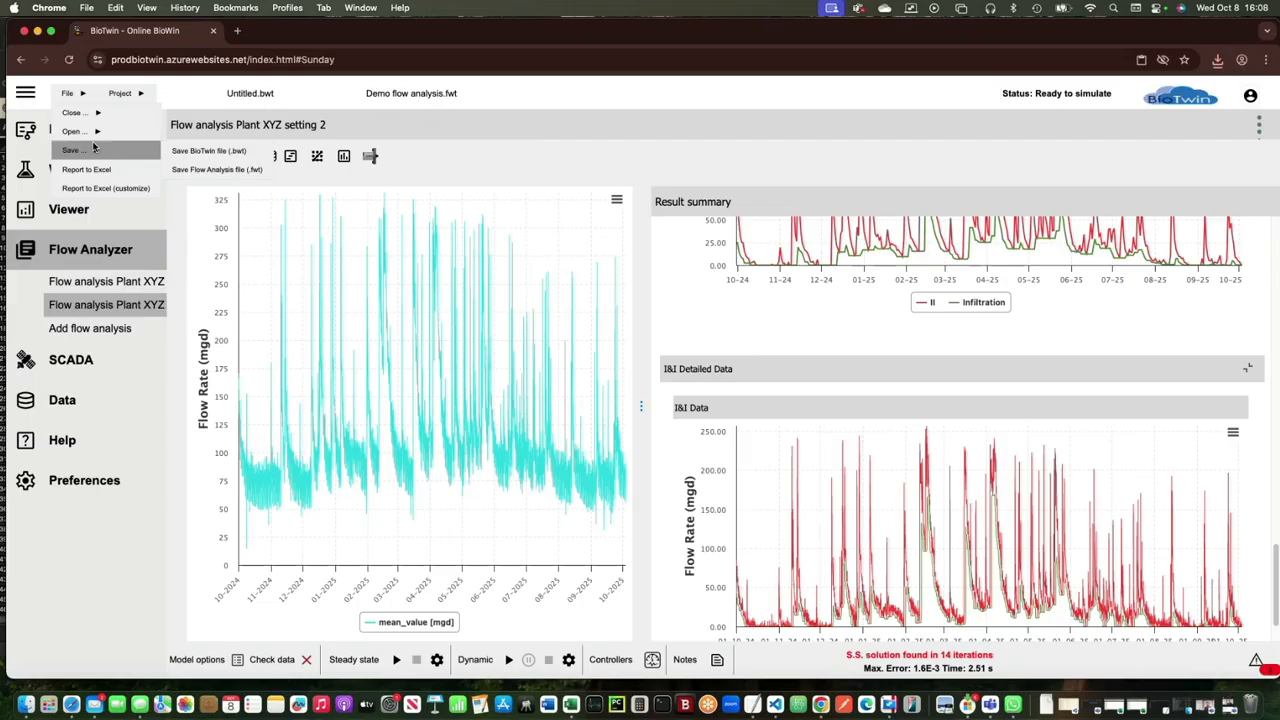
click(198, 169)
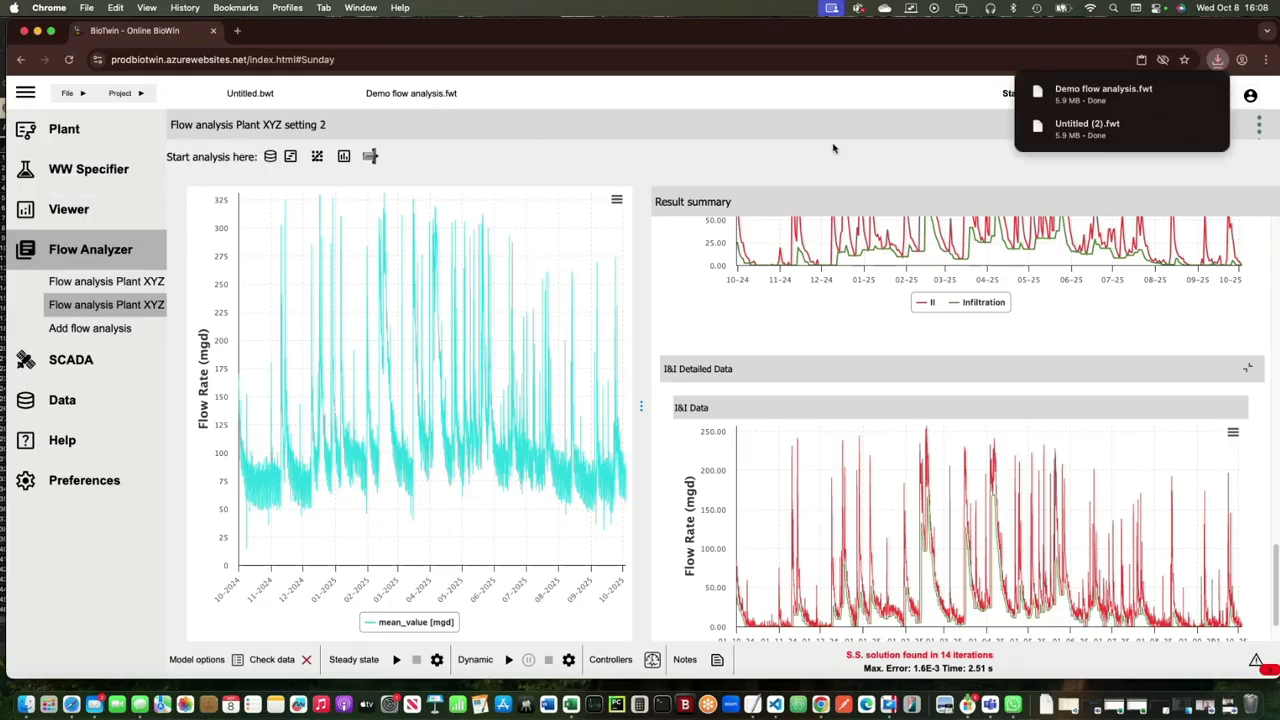
mouse_move(1103, 91)
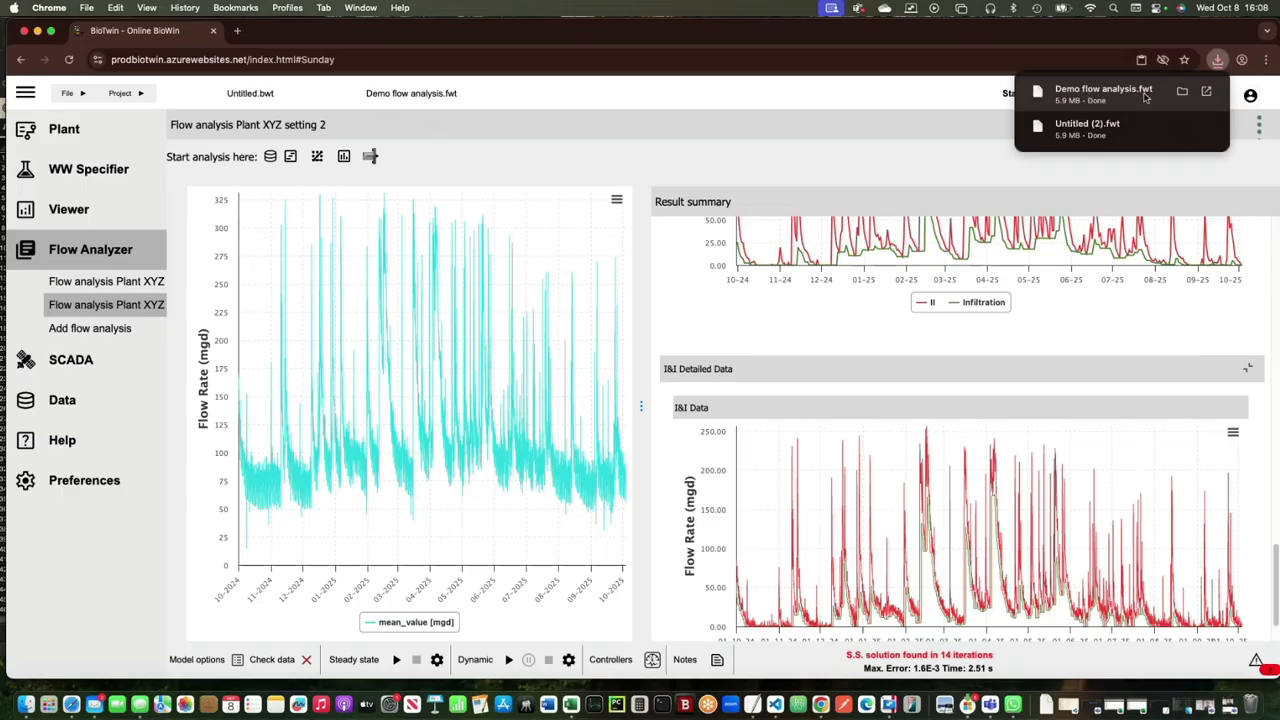
click(861, 150)
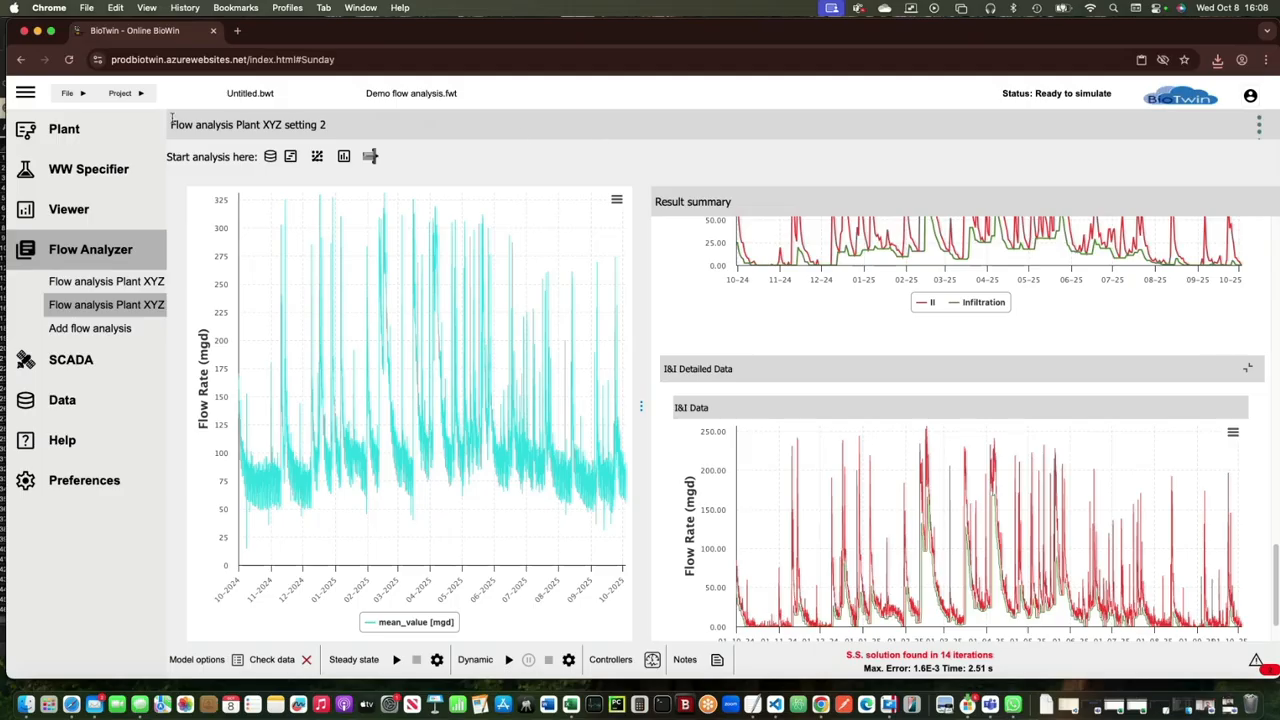
Step: Return to the plant layout and close all files, continuing without saving the BioTwin file
click(111, 135)
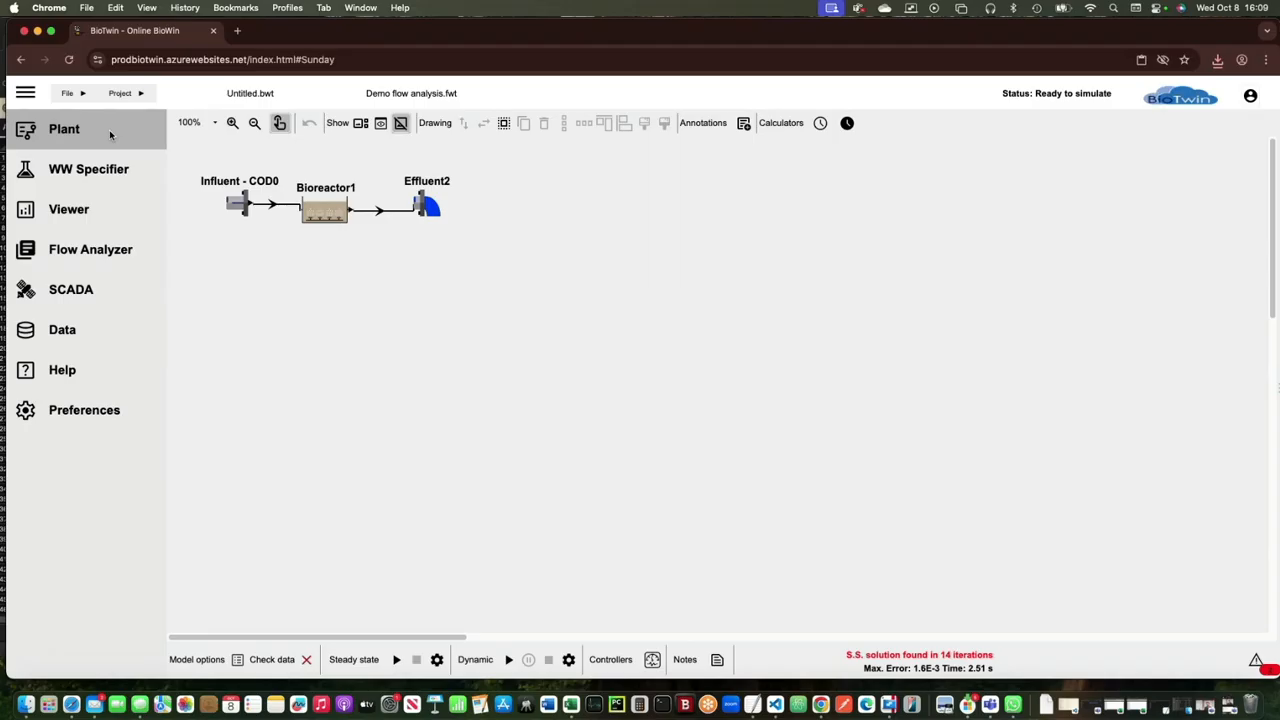
click(82, 100)
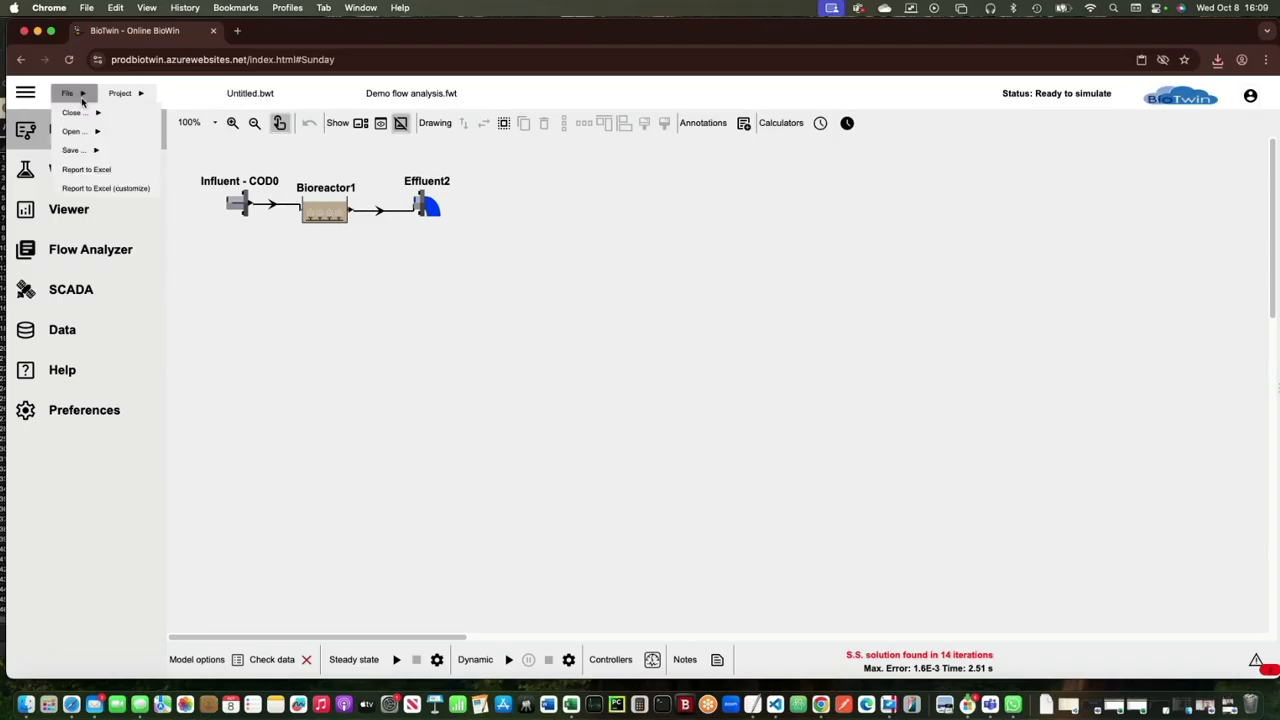
mouse_move(84, 114)
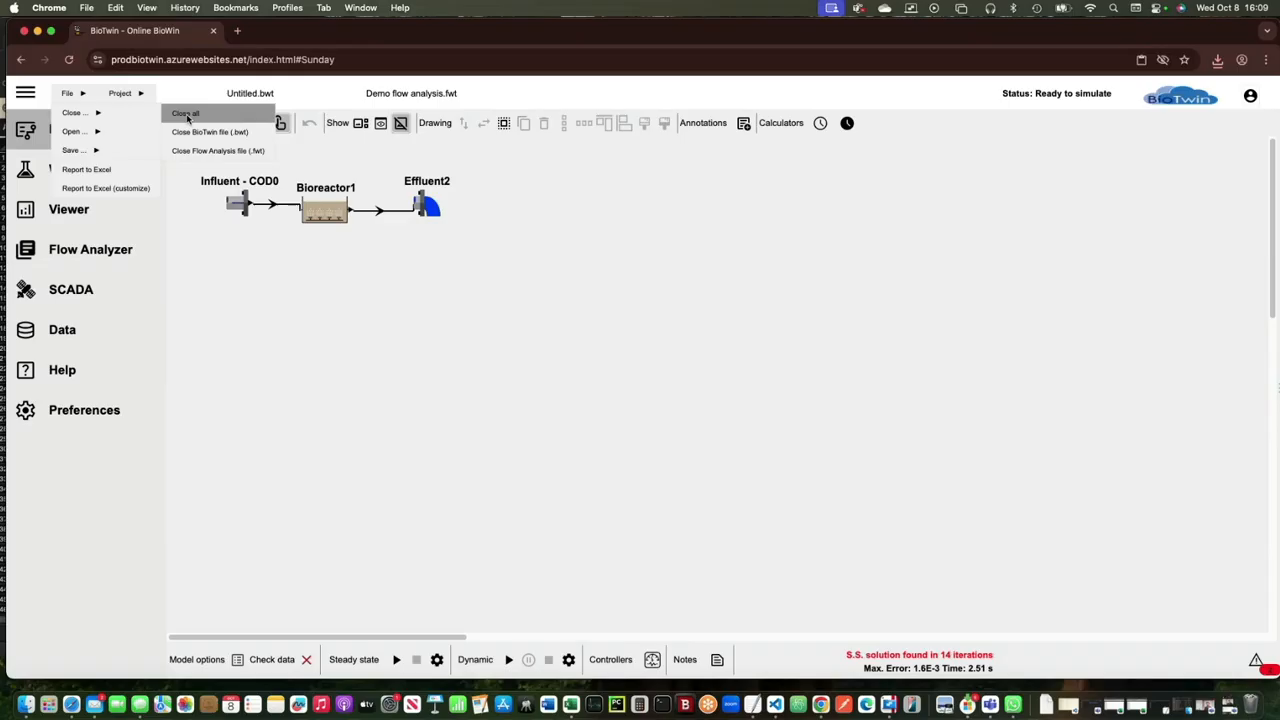
click(187, 115)
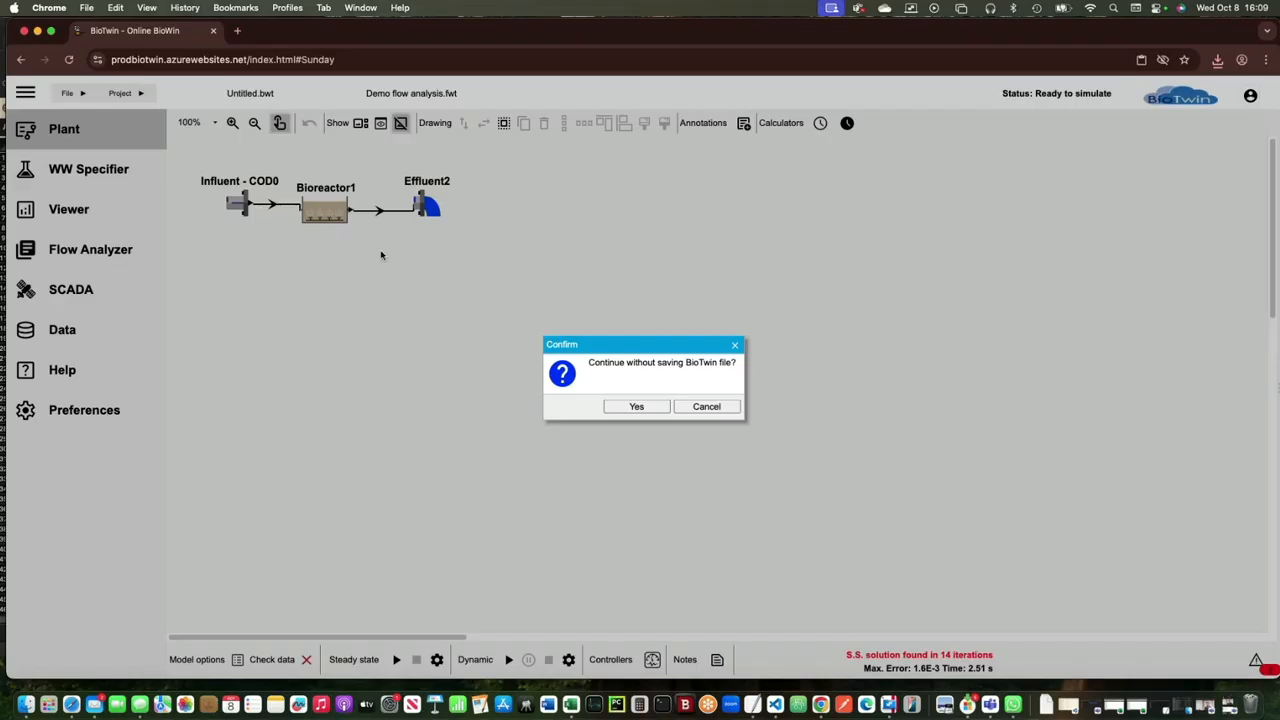
click(640, 408)
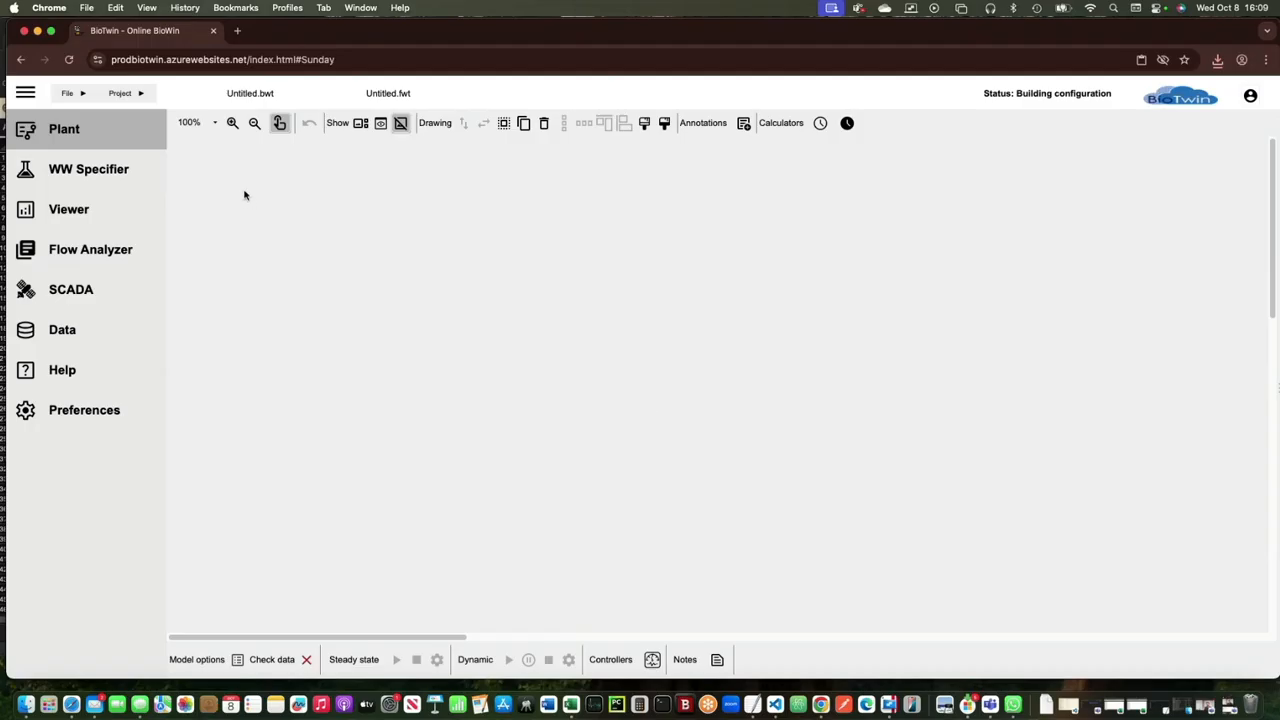
Step: Open the flow analysis file containing BioTwin Flow analysis 1 YRTP and expand the list of analyses in the Flow Analyzer
click(93, 96)
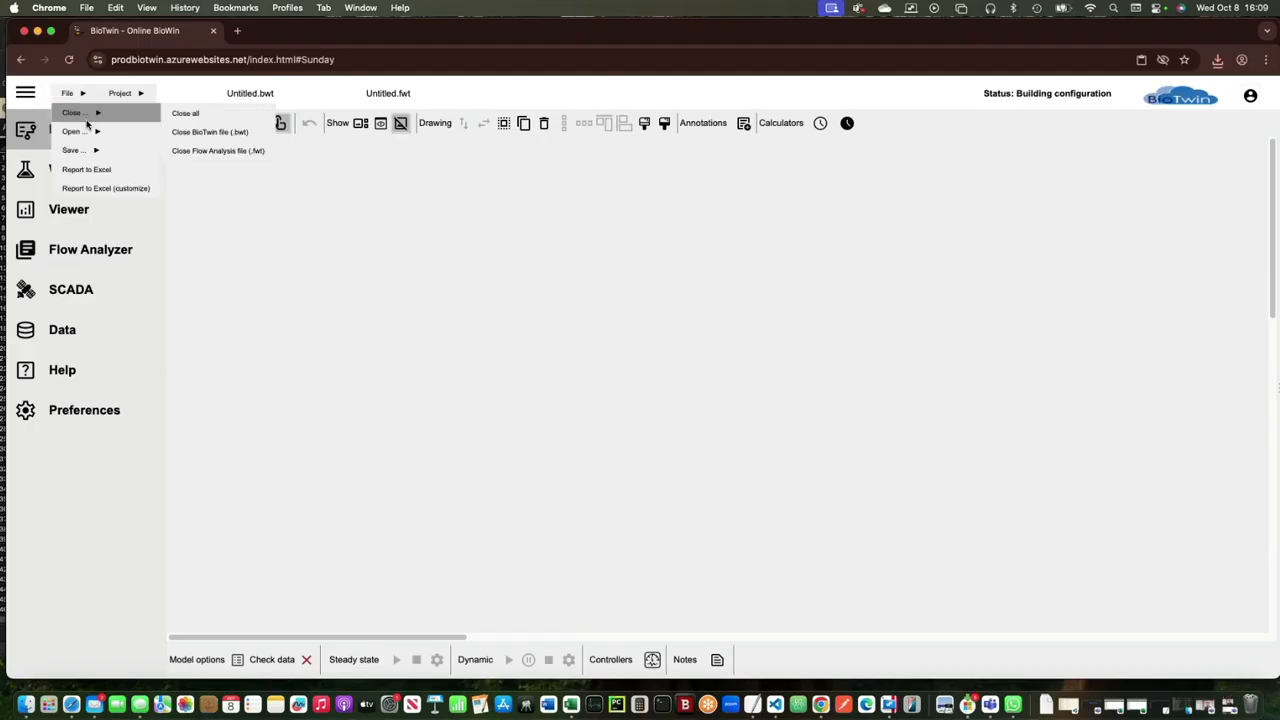
mouse_move(88, 131)
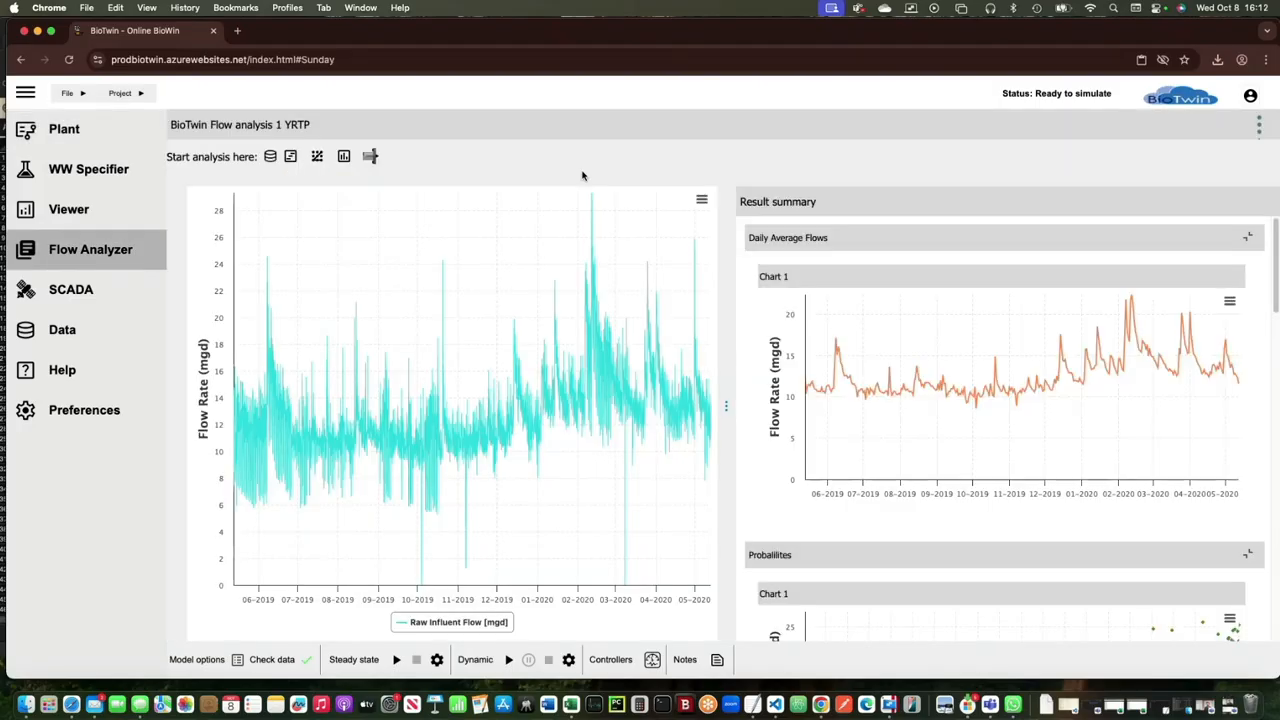
click(84, 258)
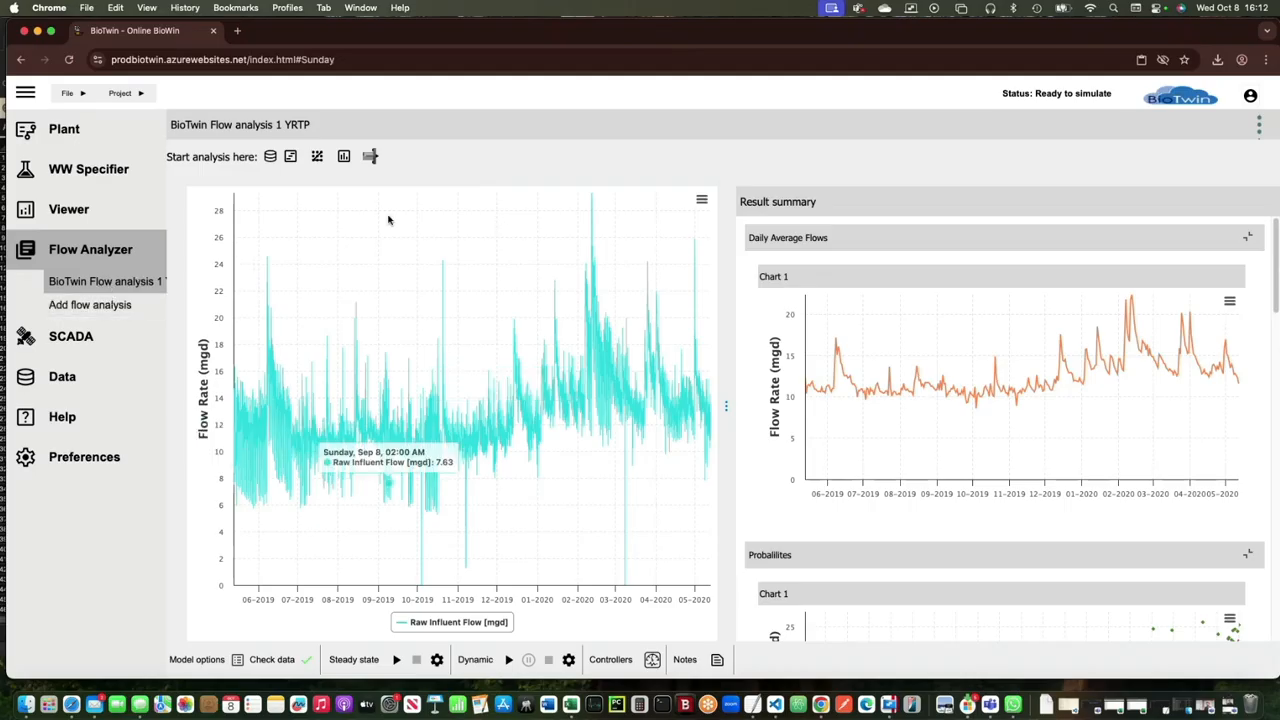
Step: Review the YRTP probability chart and the dry weather diurnal patterns by day of the week and for weekdays versus weekend
scroll(927, 305, down, 1)
scroll(927, 305, down, 10)
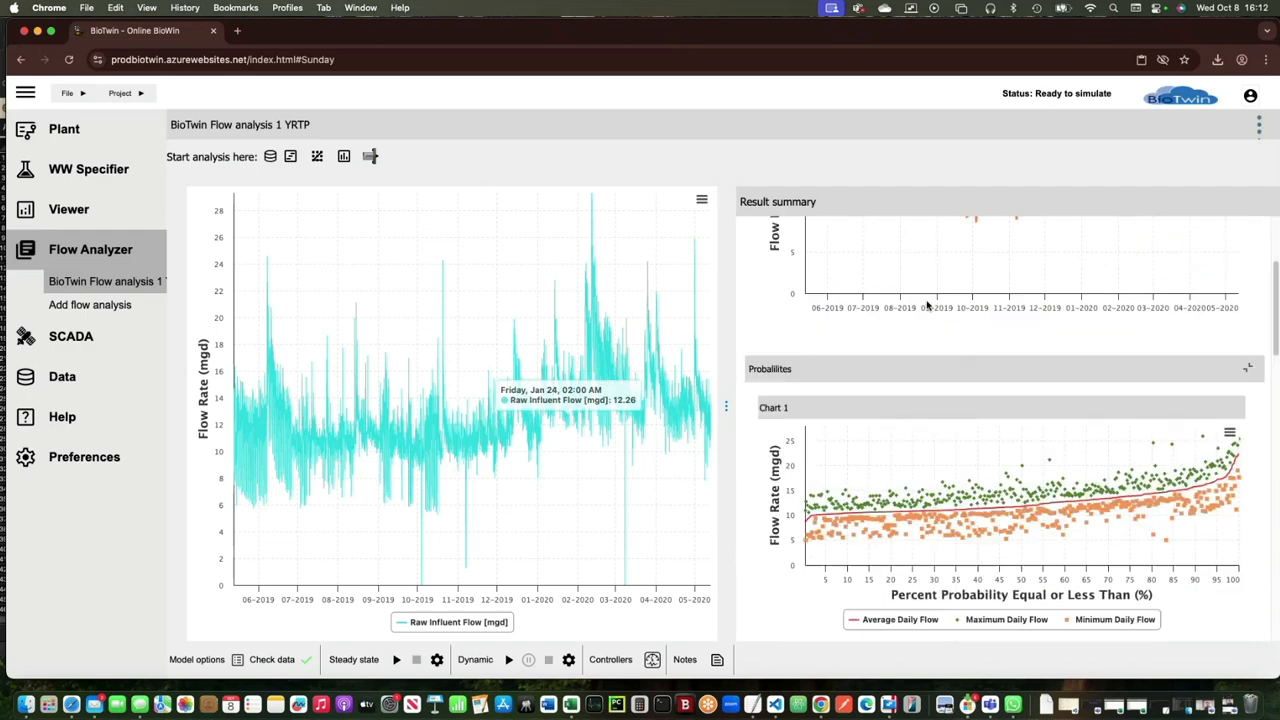
scroll(927, 305, down, 1)
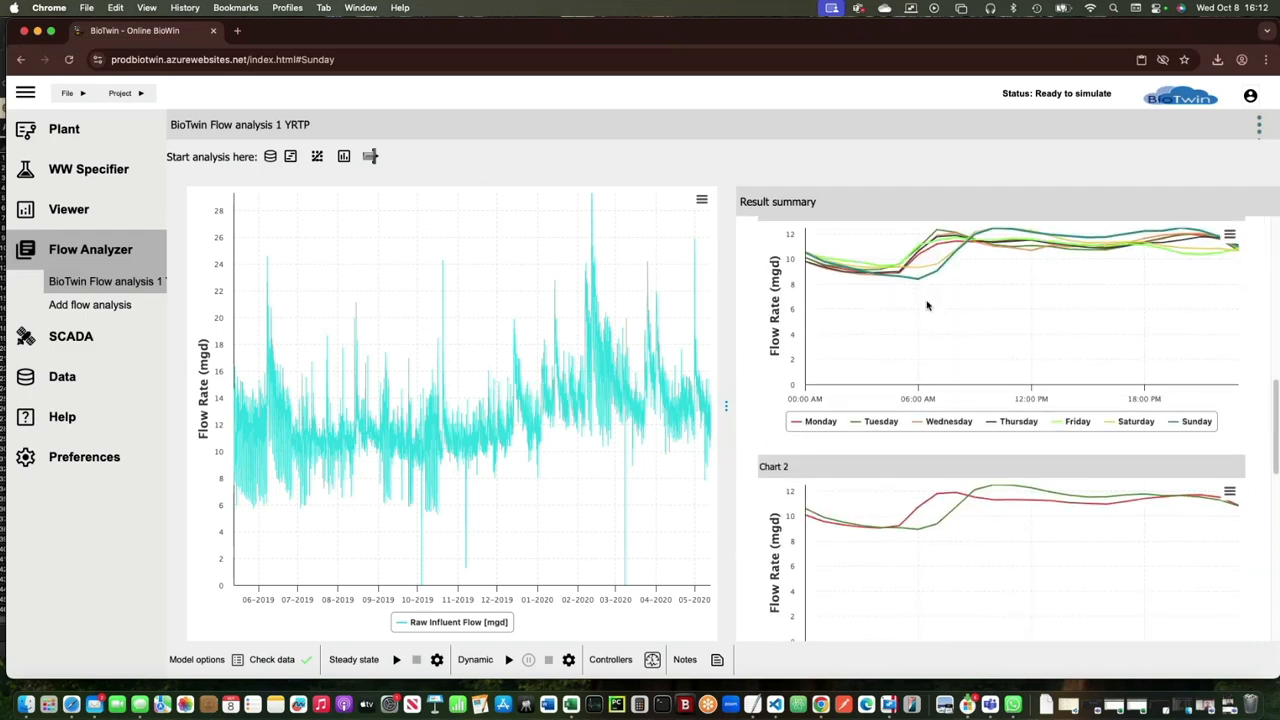
scroll(927, 305, up, 2)
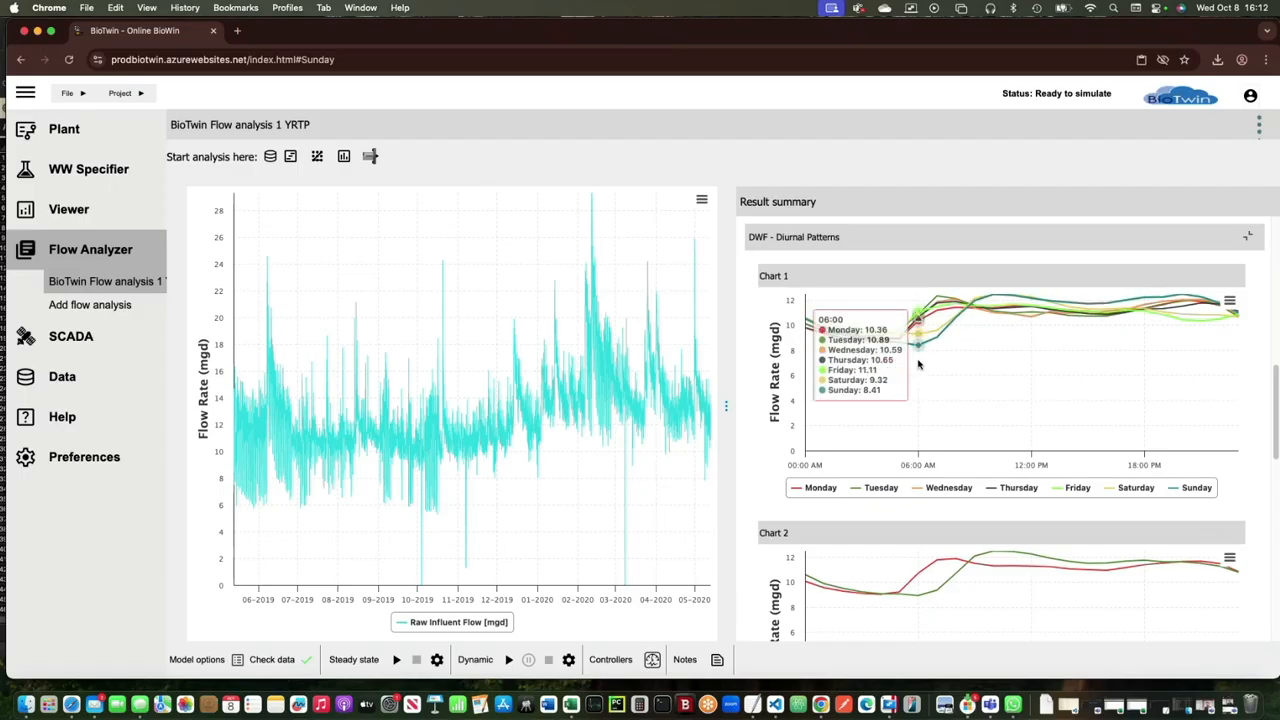
scroll(919, 359, down, 2)
scroll(919, 359, down, 4)
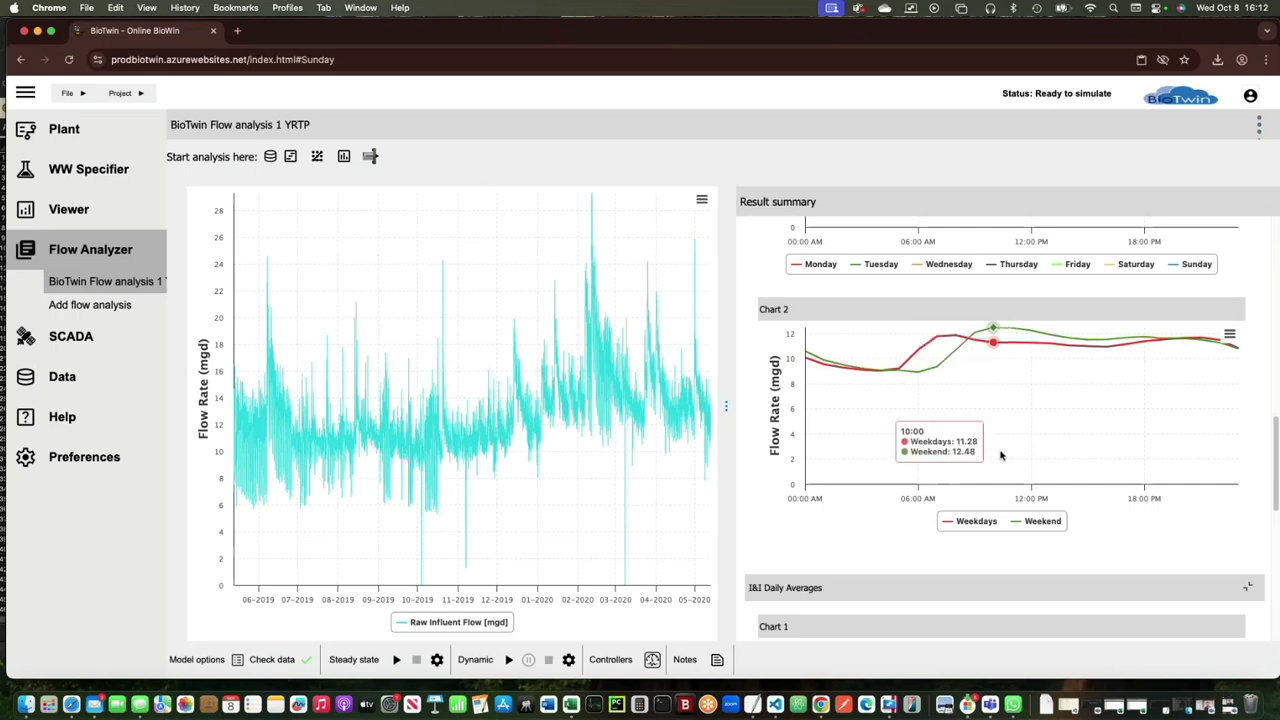
Step: Examine the YRTP I&I daily averages and detailed I&I data, comparing total I&I with infiltration
scroll(1000, 420, down, 3)
scroll(1001, 456, down, 1)
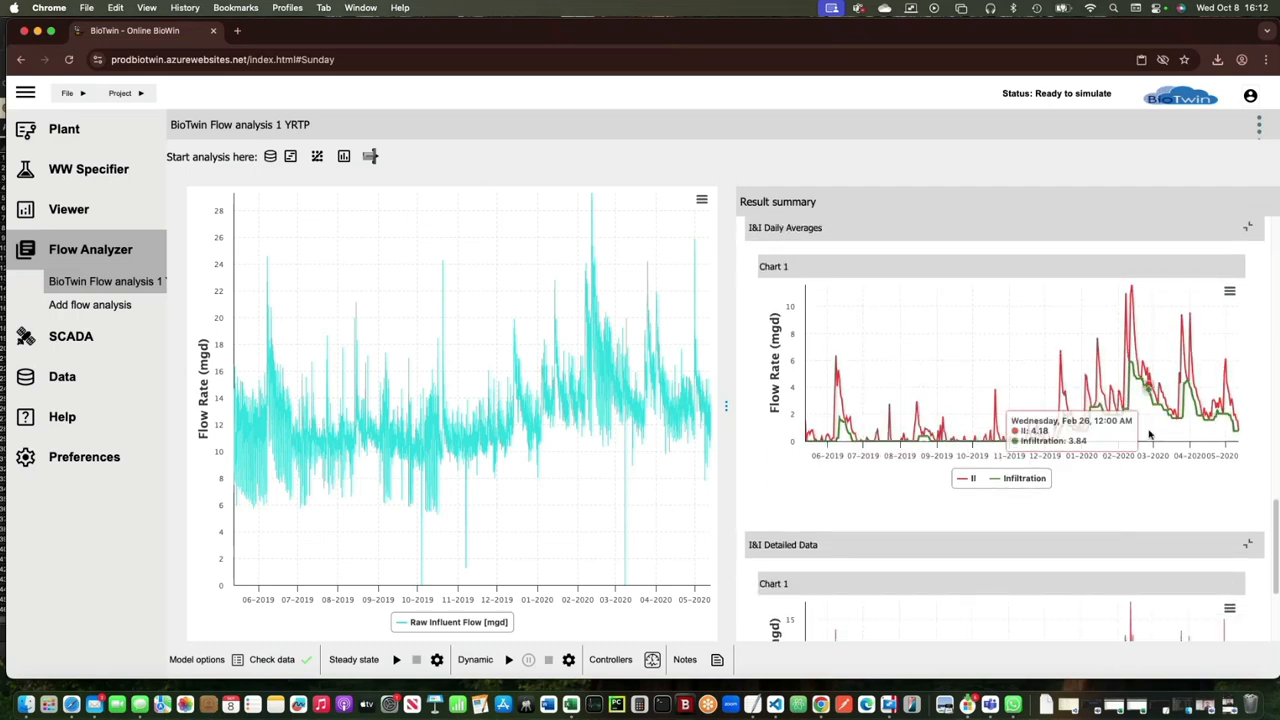
scroll(1130, 505, down, 1)
scroll(1129, 505, down, 4)
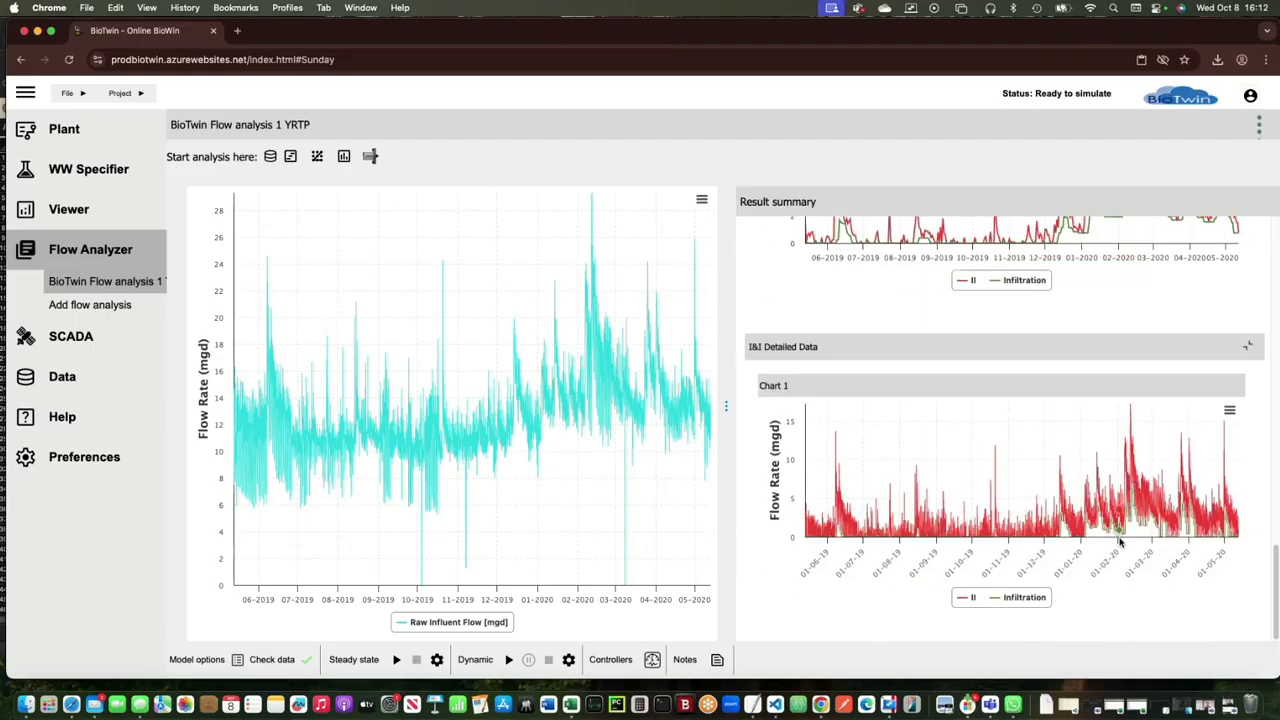
Step: Create a View dashboard with the current results of the YRTP flow analysis and acknowledge the confirmation
scroll(1120, 535, down, 1)
scroll(1120, 540, up, 5)
scroll(1120, 541, up, 10)
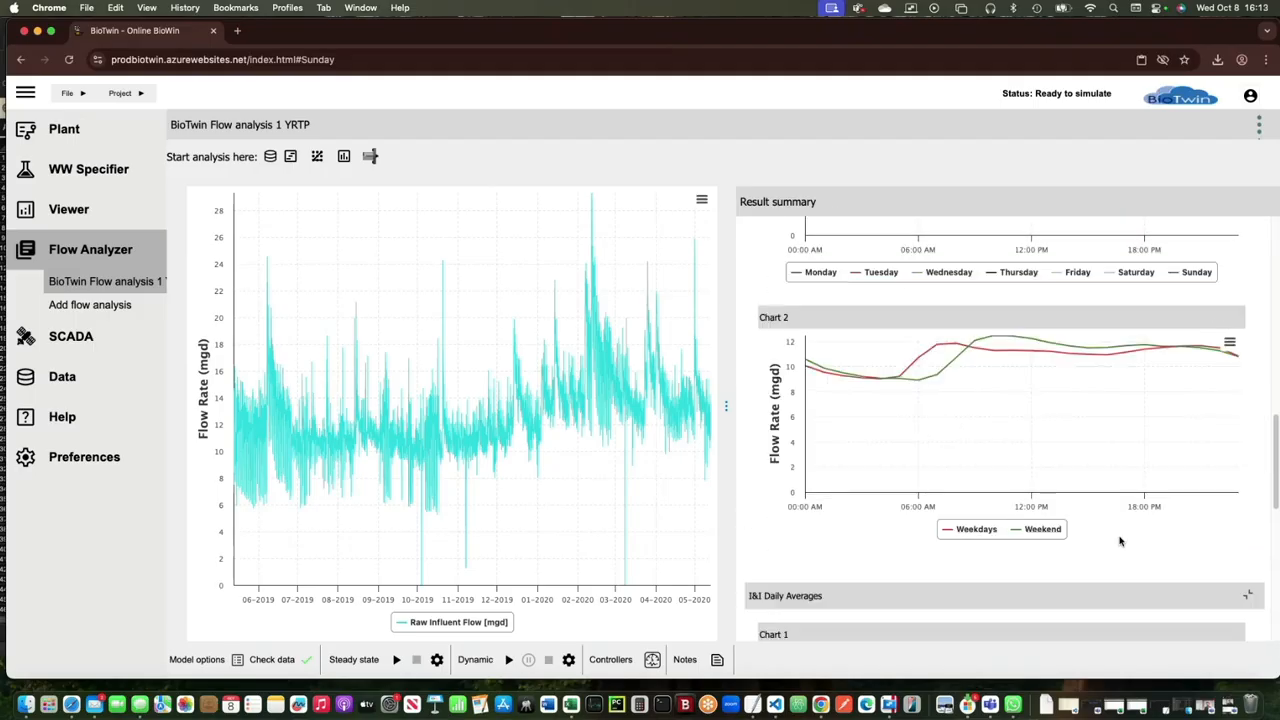
scroll(1120, 541, up, 6)
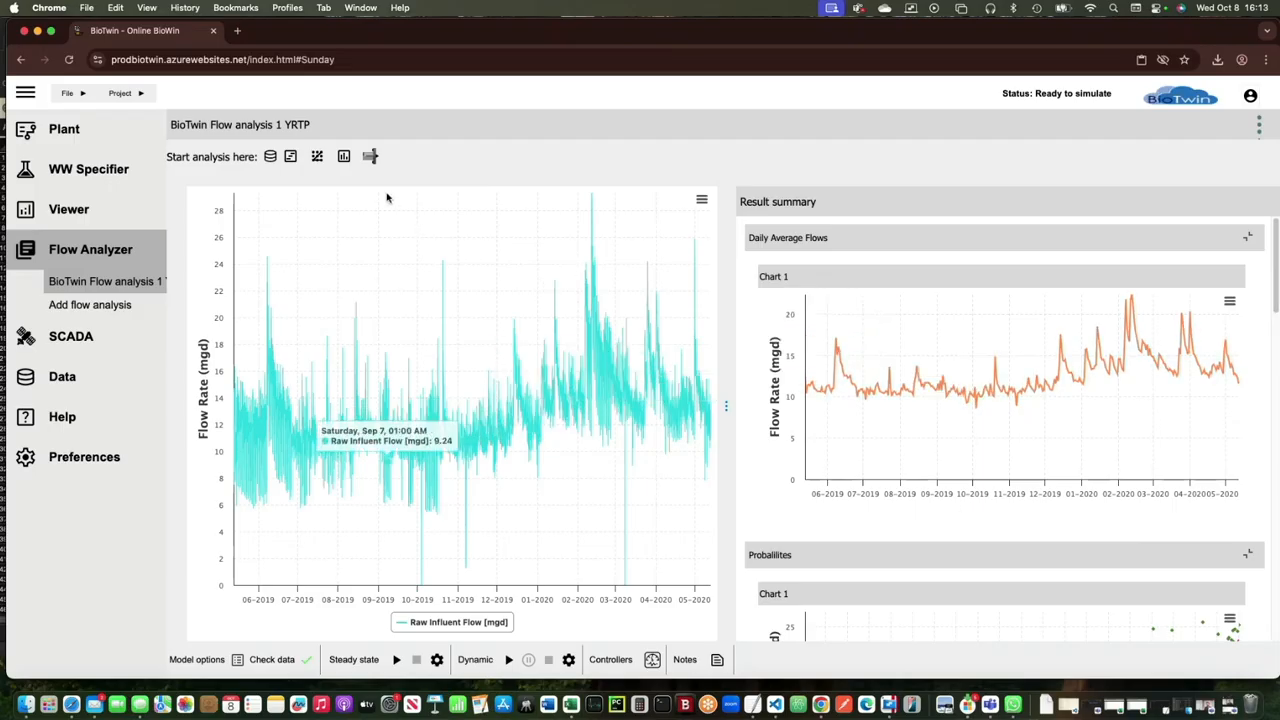
click(343, 157)
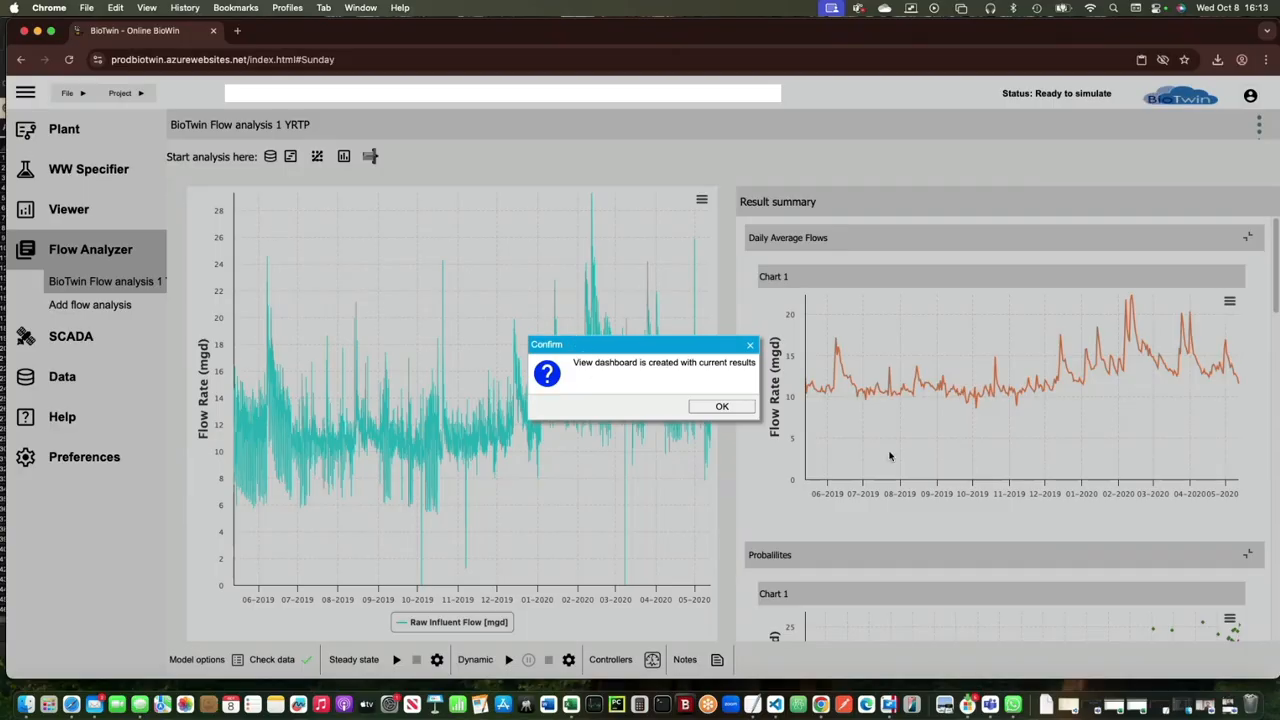
click(716, 407)
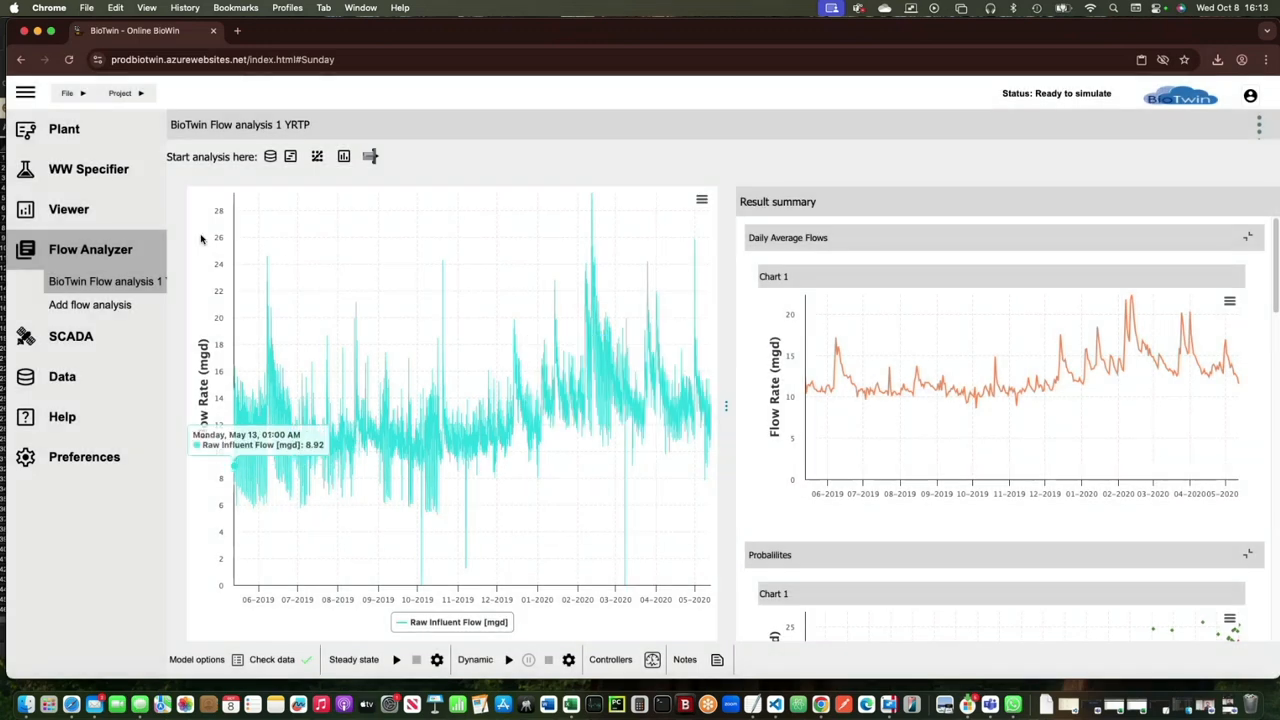
Step: Open the YRTP flow analysis dashboard in the Viewer and review its daily flow, probability, diurnal pattern and I&I charts
click(103, 212)
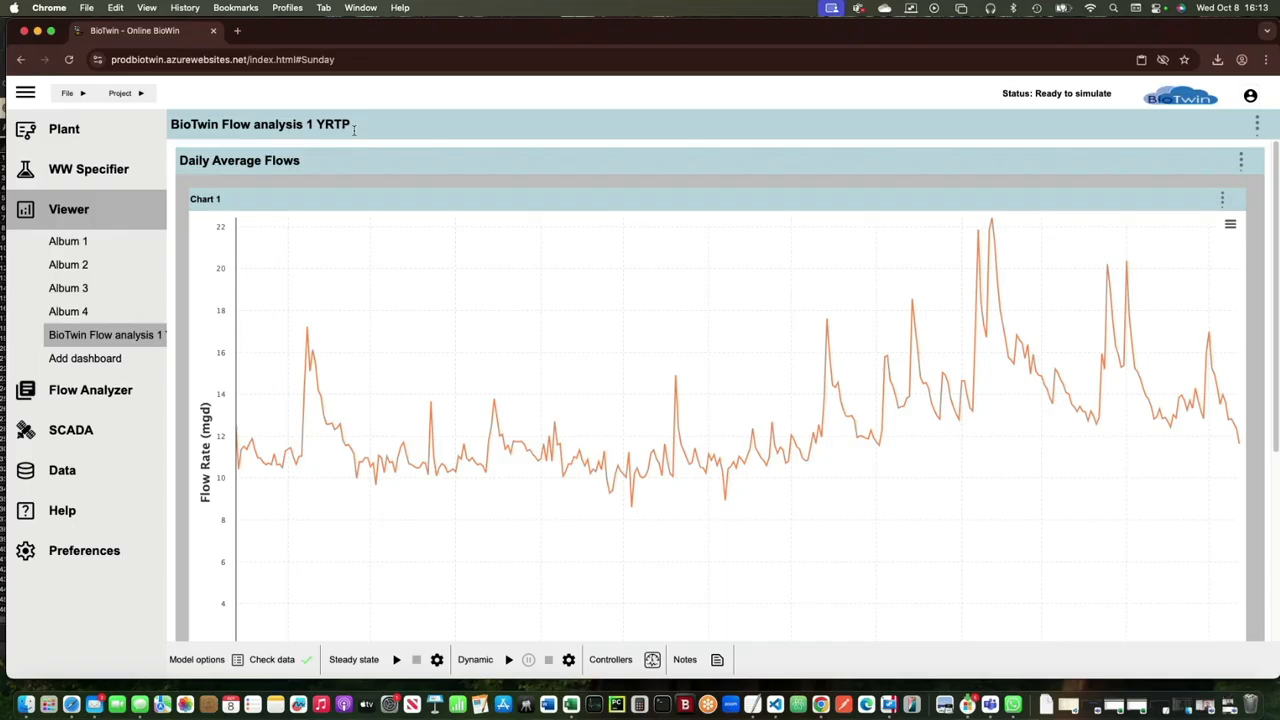
scroll(530, 325, down, 5)
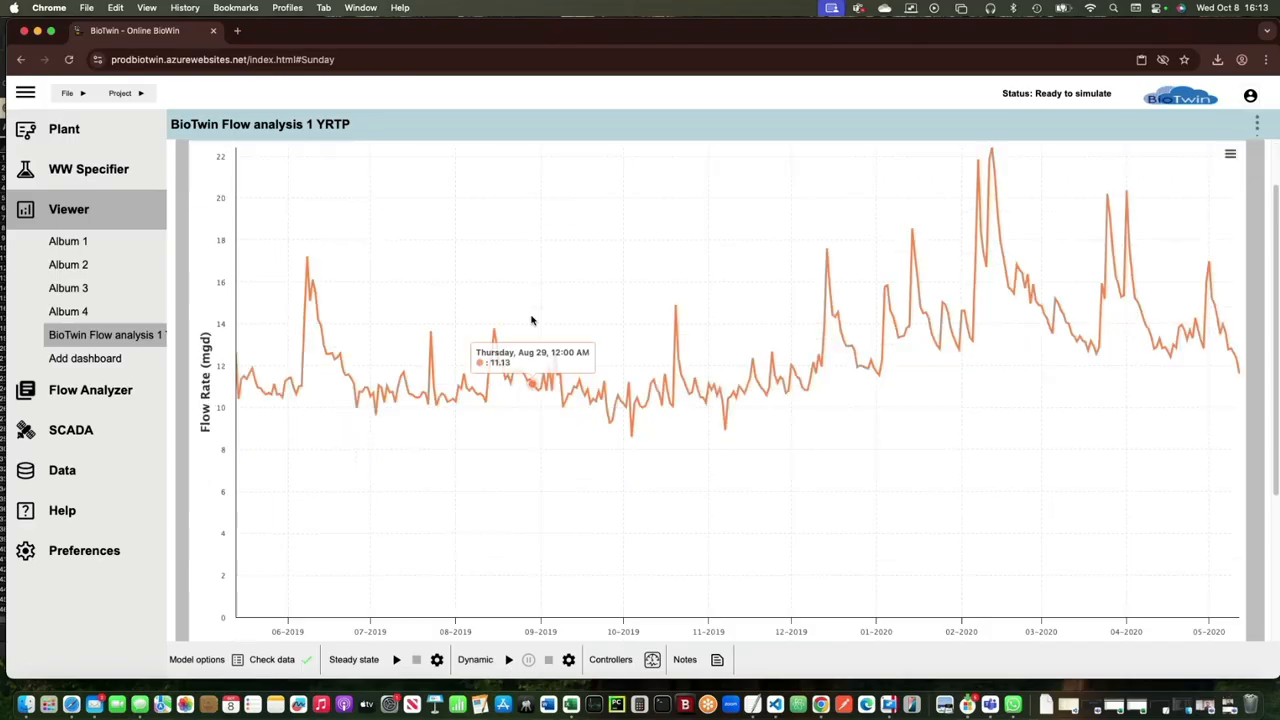
scroll(531, 320, down, 10)
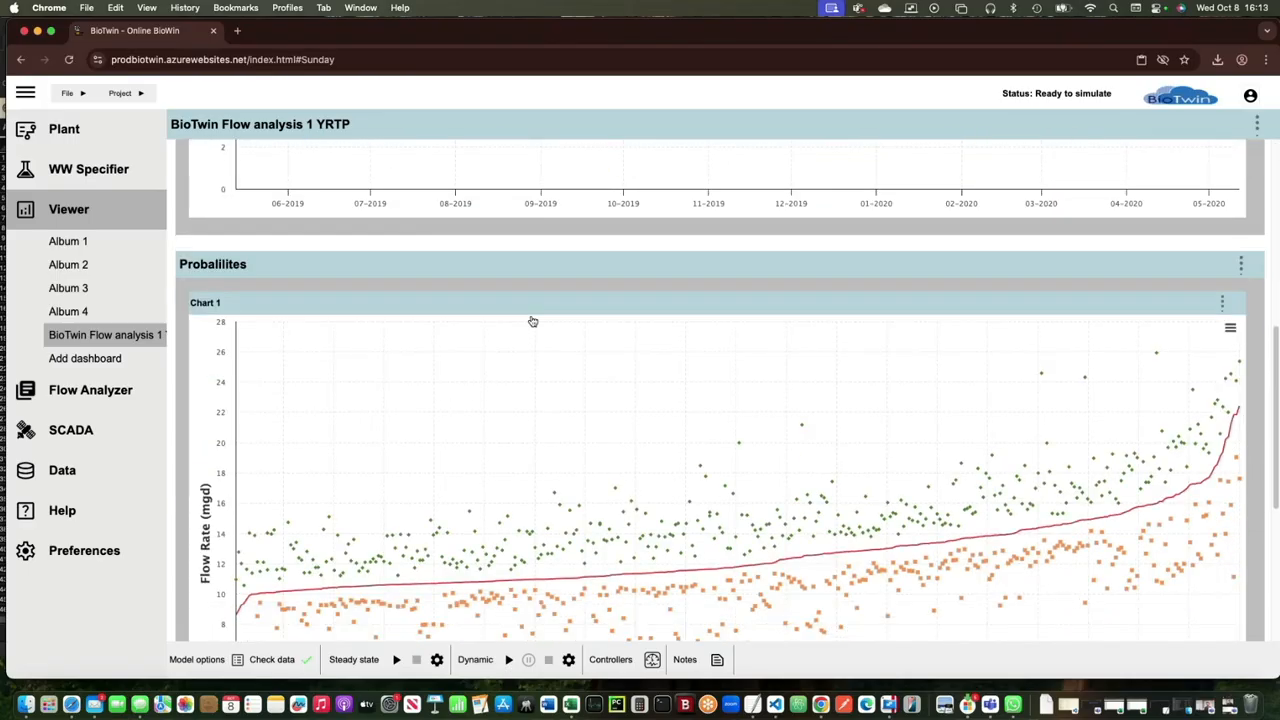
scroll(531, 320, down, 10)
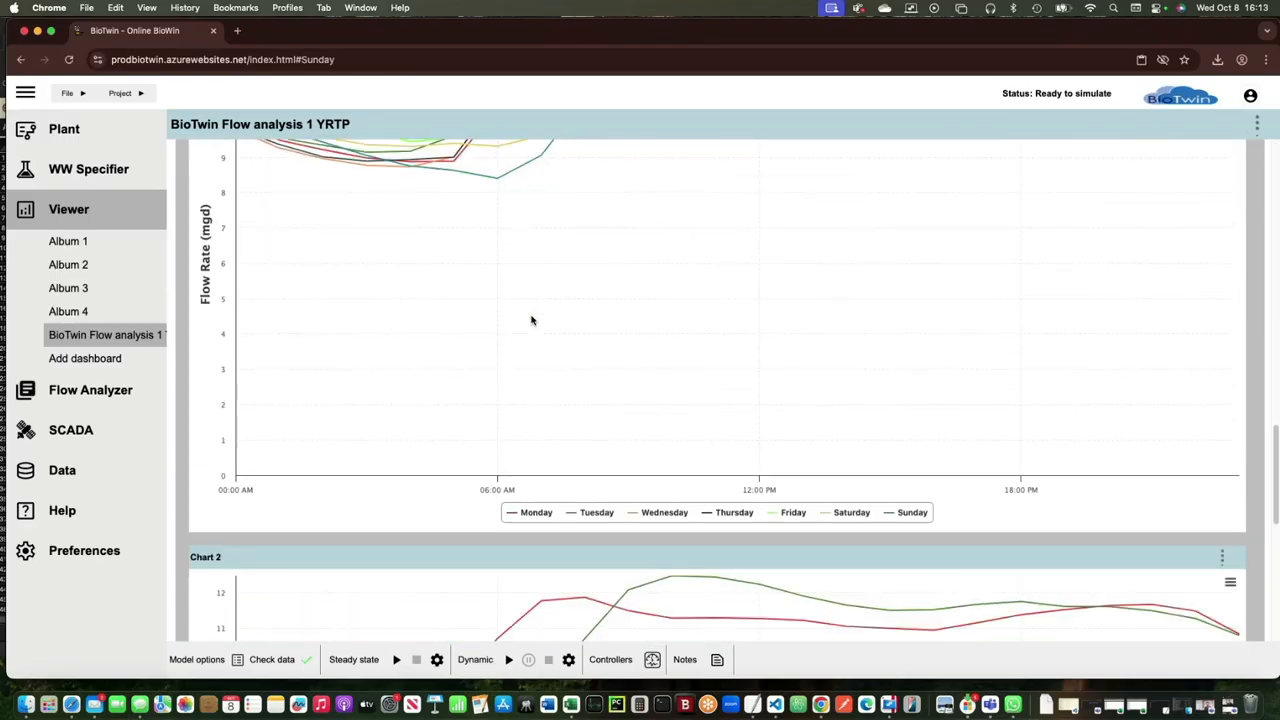
scroll(531, 320, down, 10)
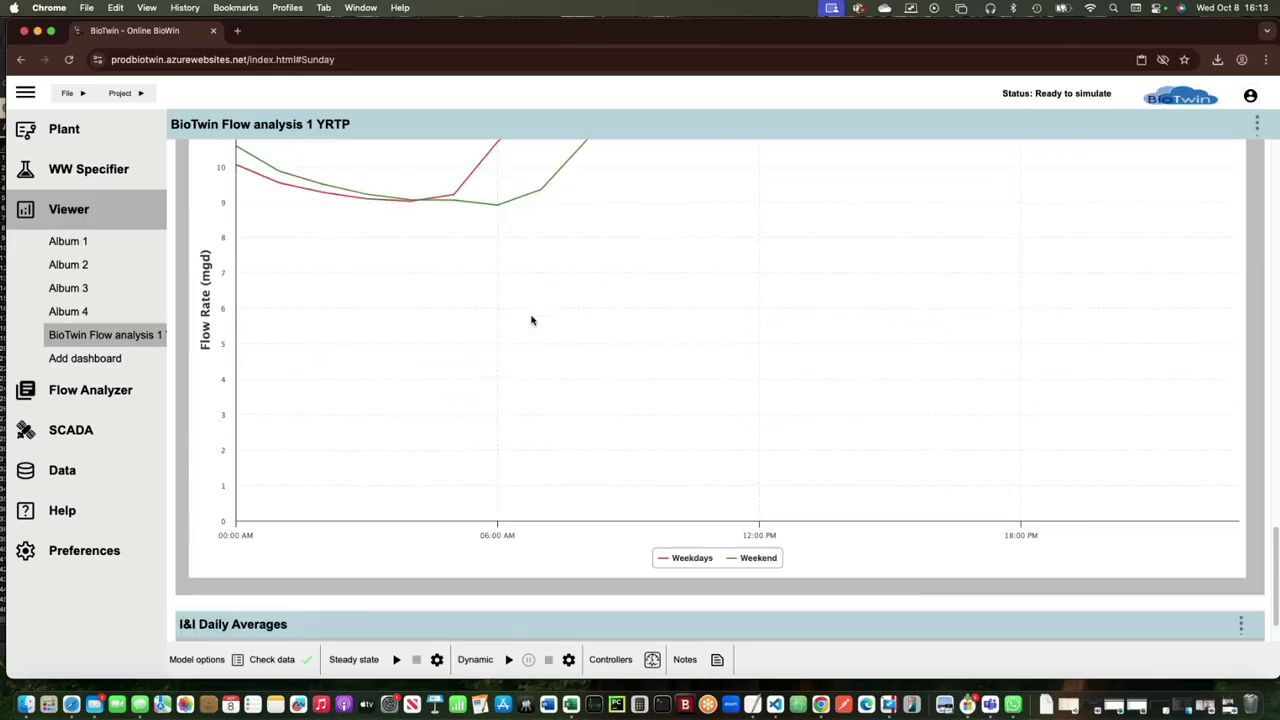
scroll(531, 320, down, 10)
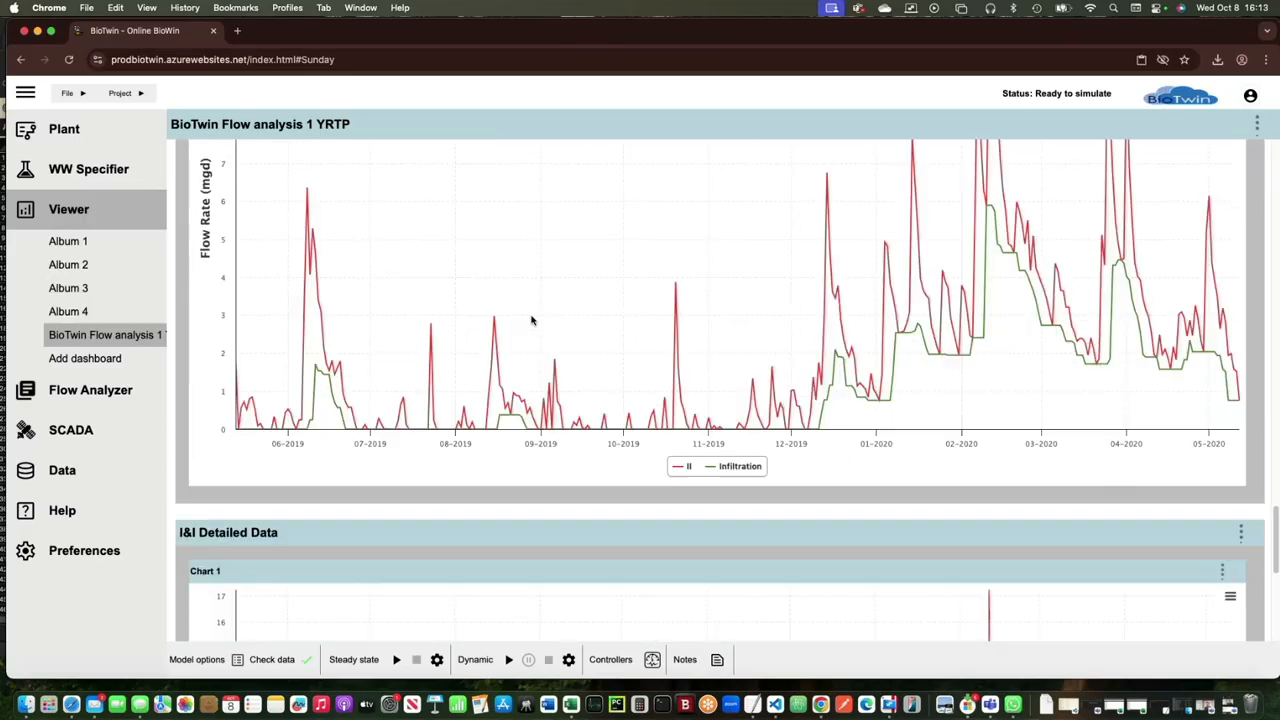
scroll(531, 320, up, 15)
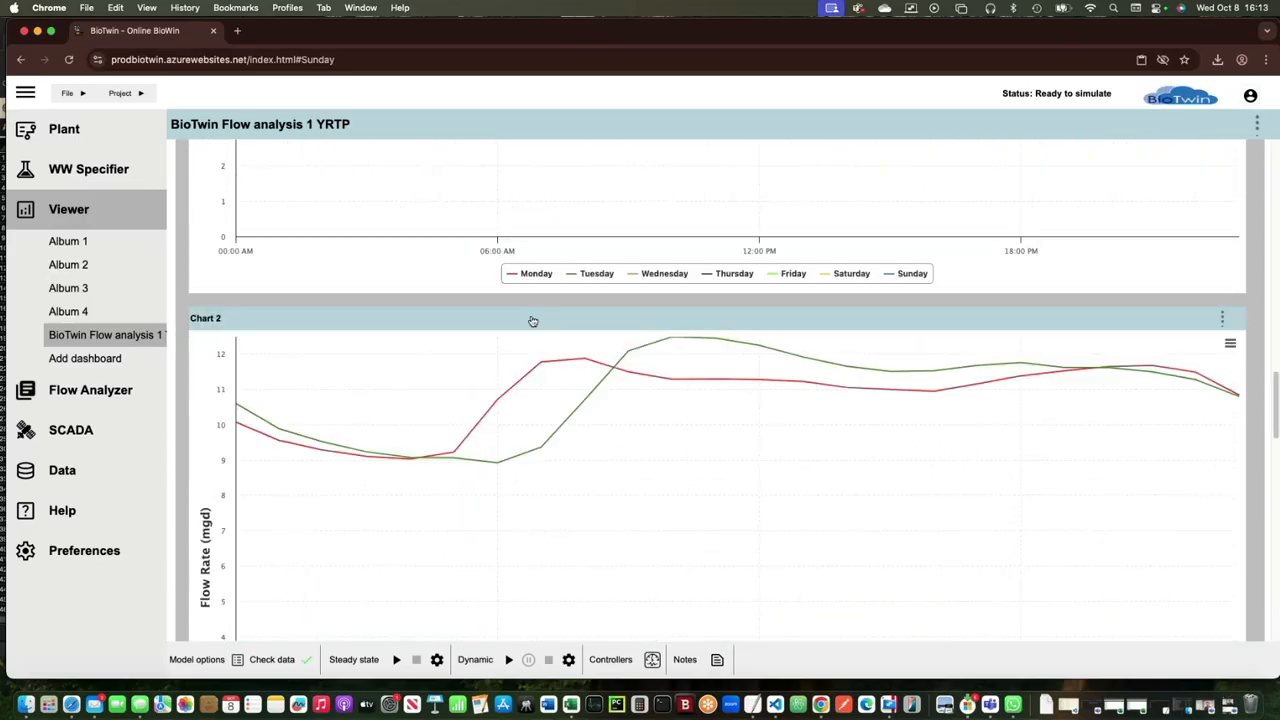
scroll(531, 320, up, 2)
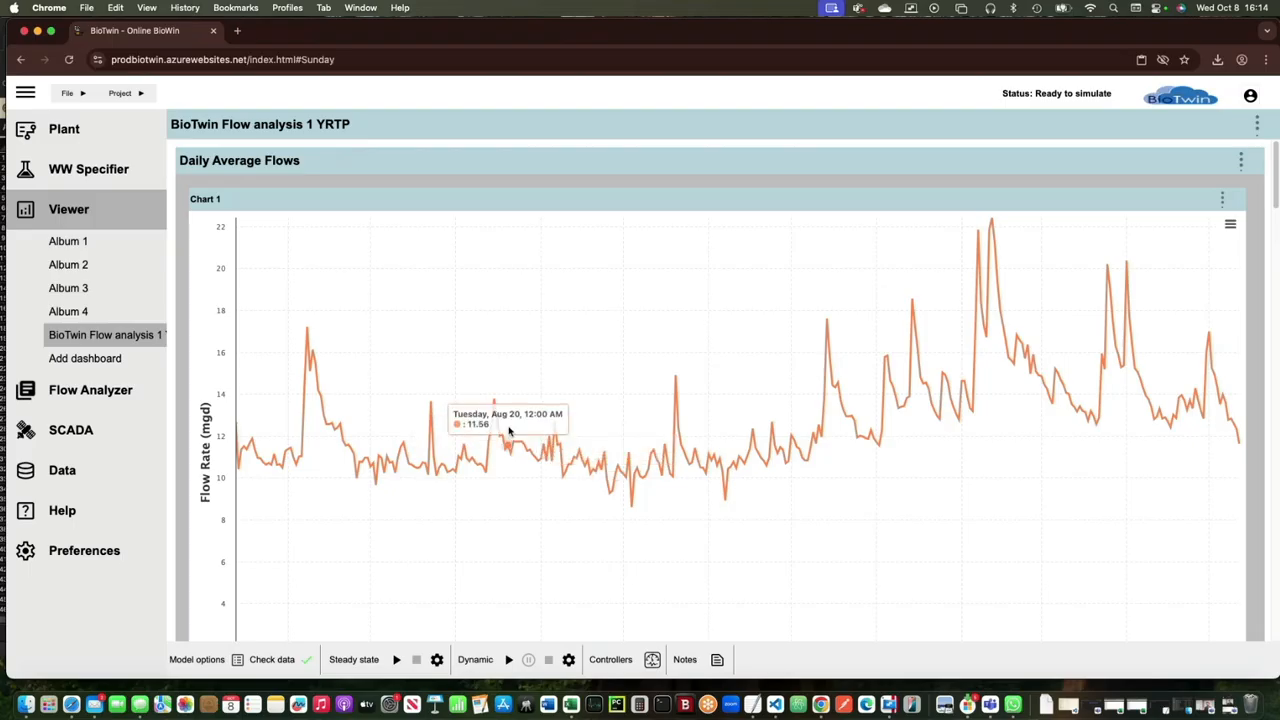
Step: Compare the YRTP result summary in the Flow Analyzer with its dashboard in the Viewer
click(90, 390)
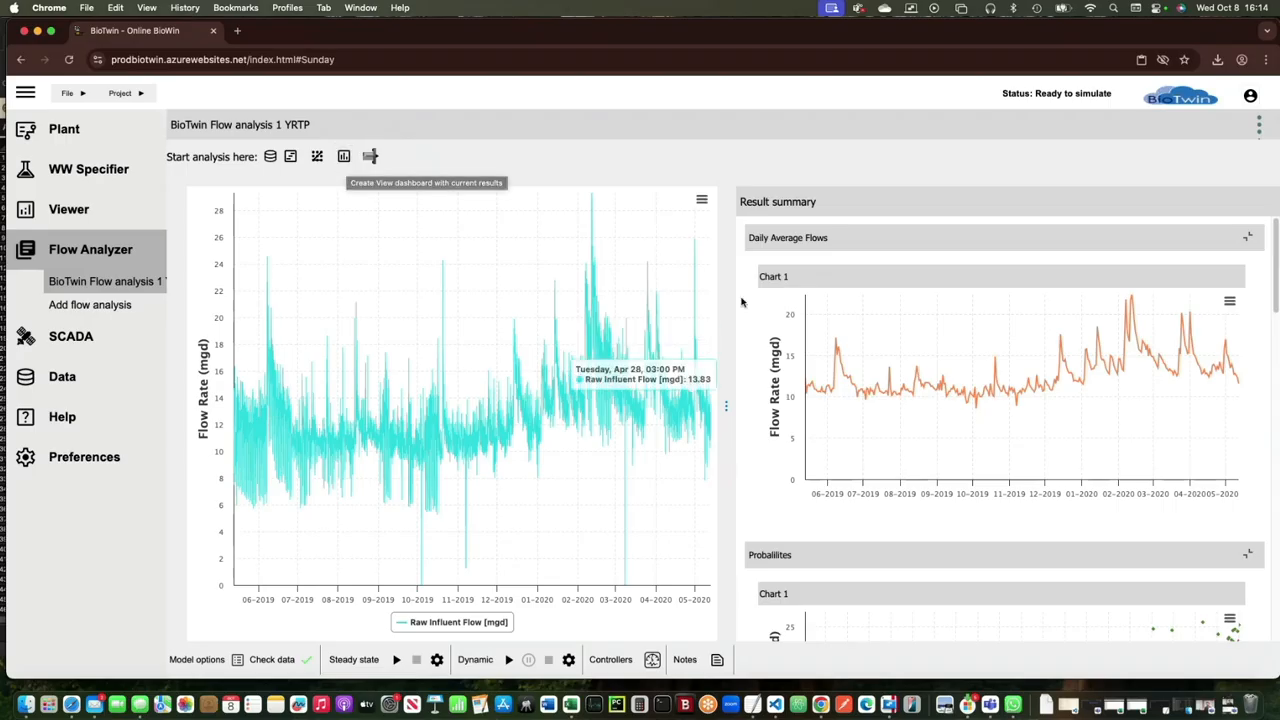
mouse_move(855, 381)
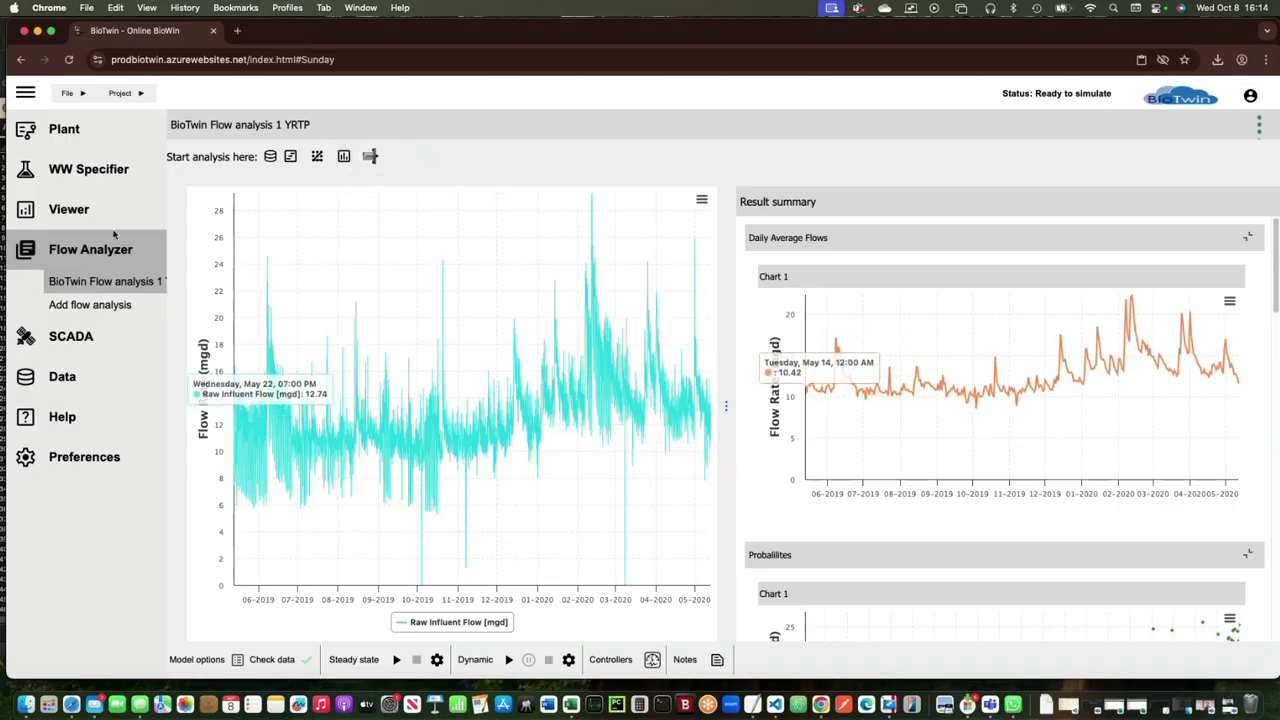
click(70, 207)
click(1256, 126)
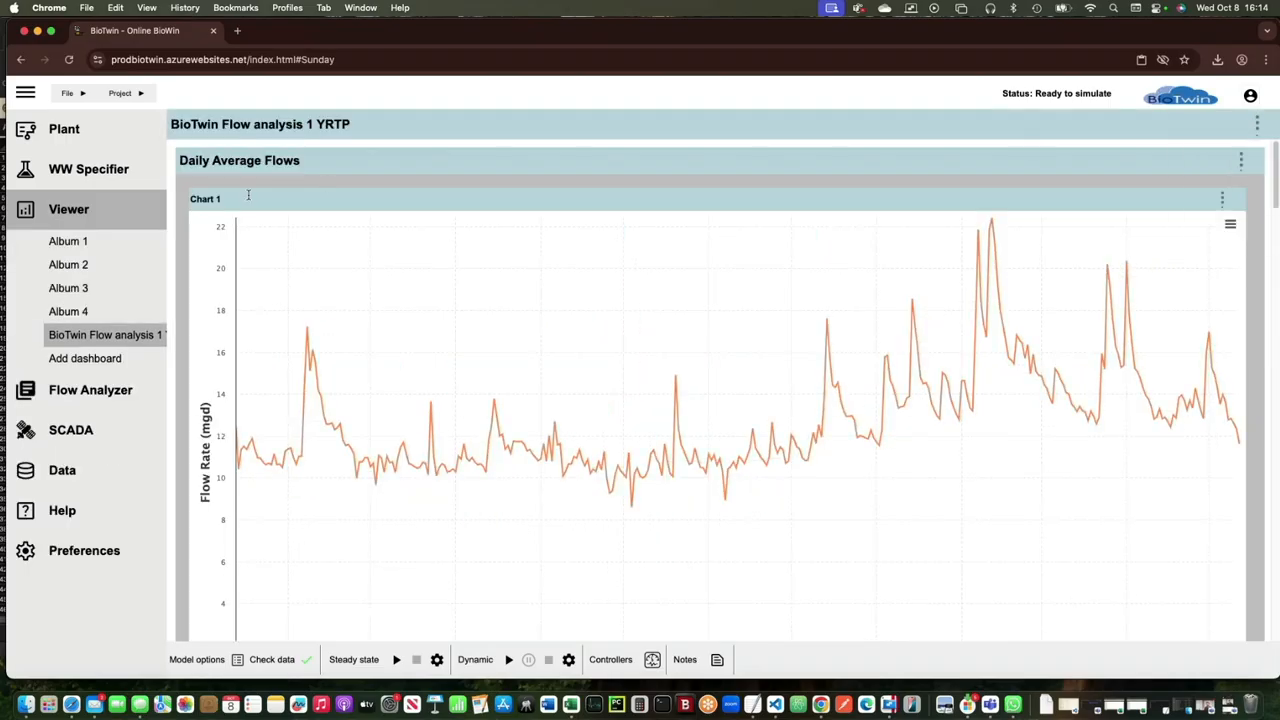
Step: Return to the Flow Analyzer and look through the YRTP result summary from daily average flows to I&I detailed data
click(104, 393)
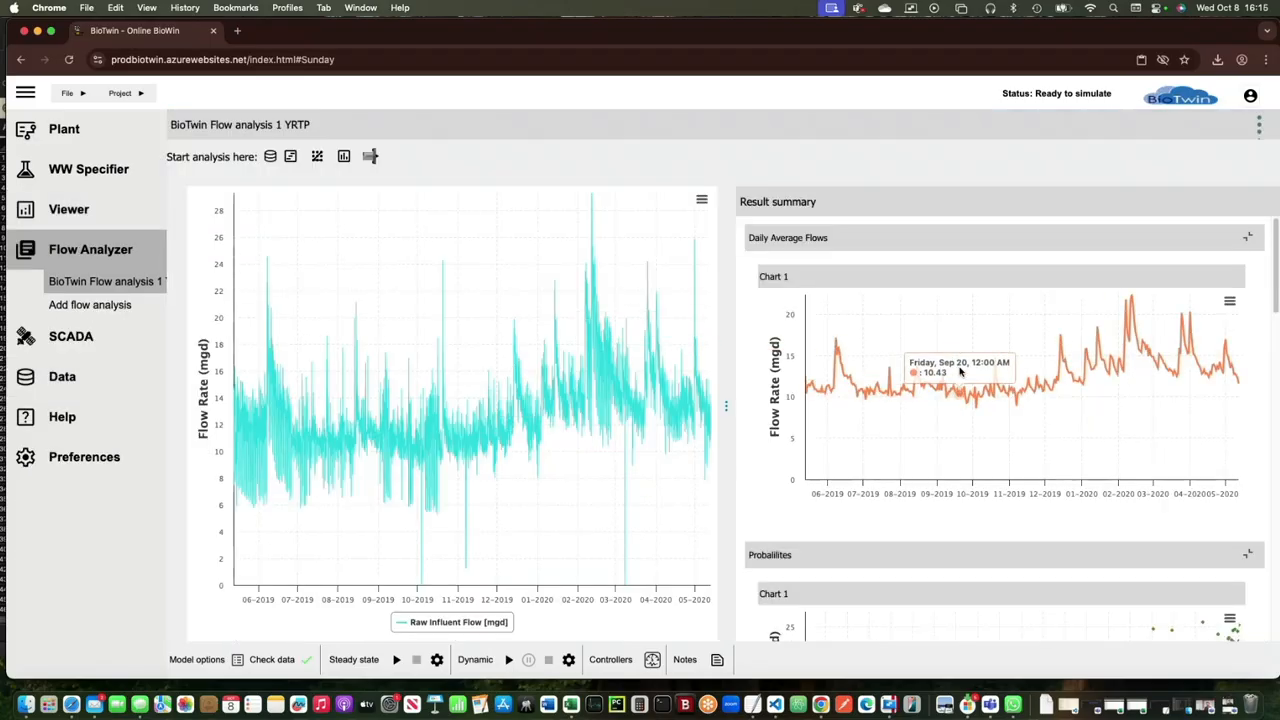
scroll(960, 372, down, 15)
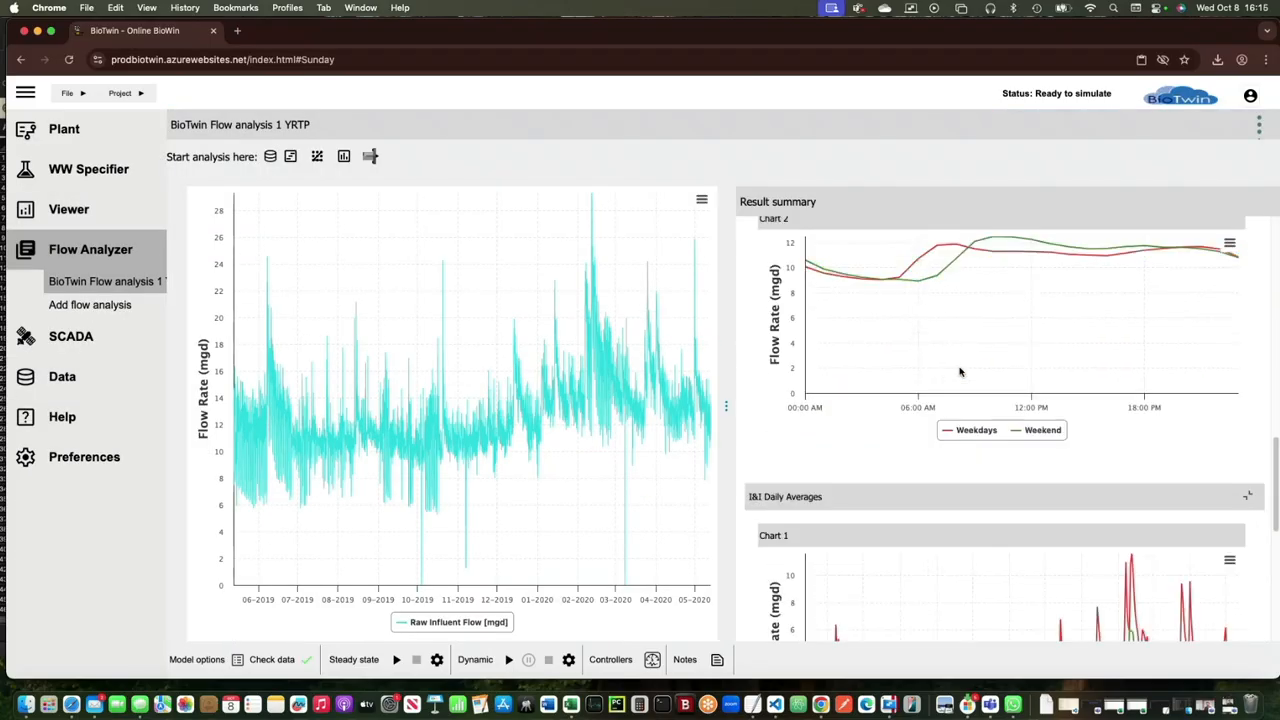
scroll(960, 372, down, 5)
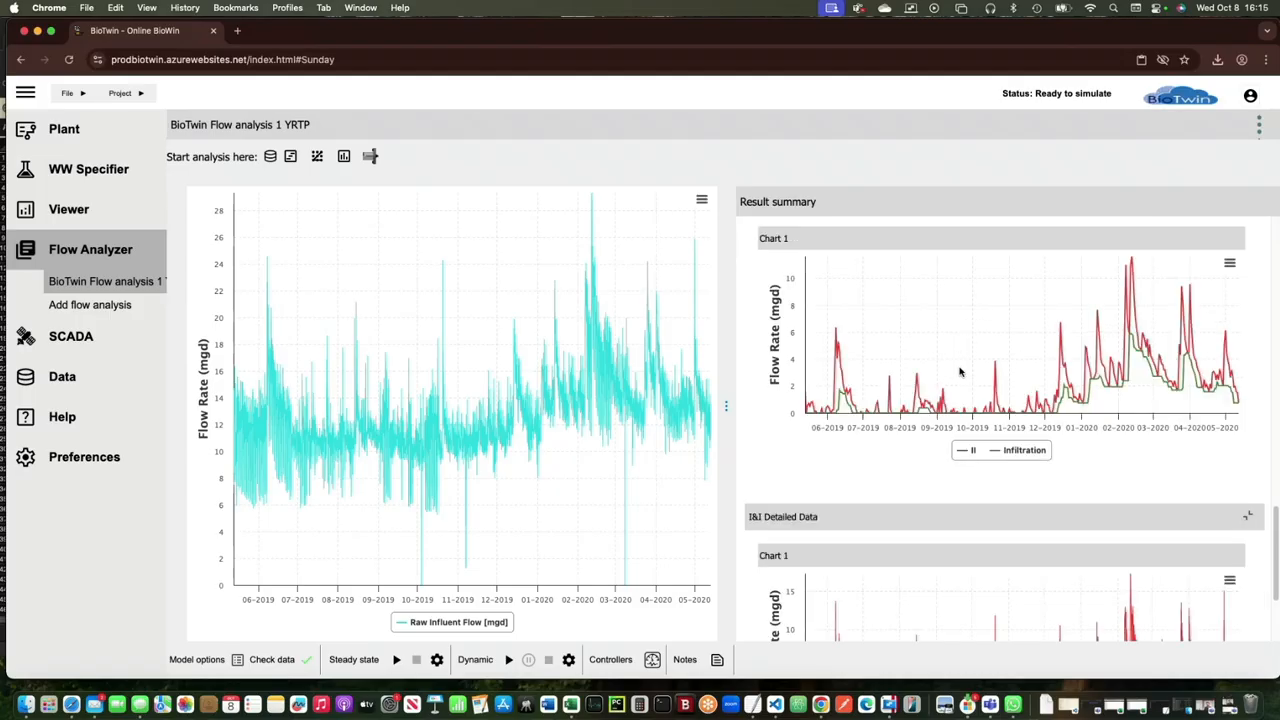
scroll(960, 372, down, 3)
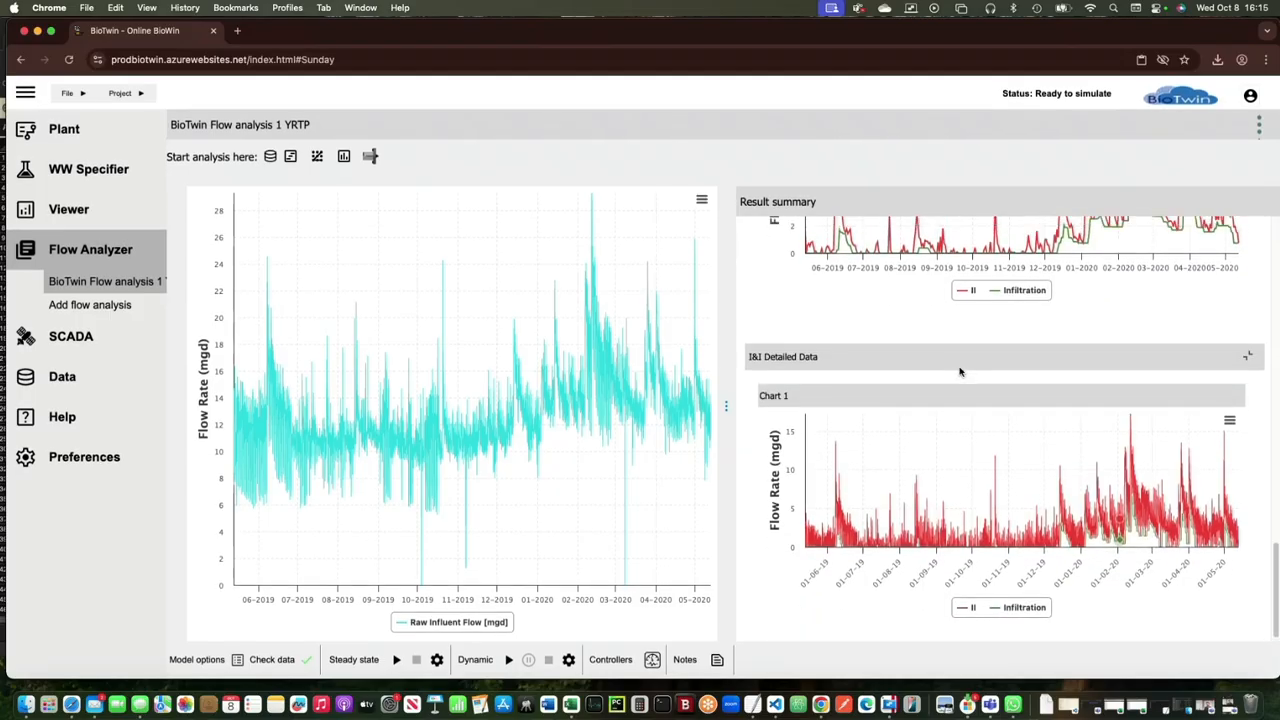
scroll(960, 372, up, 10)
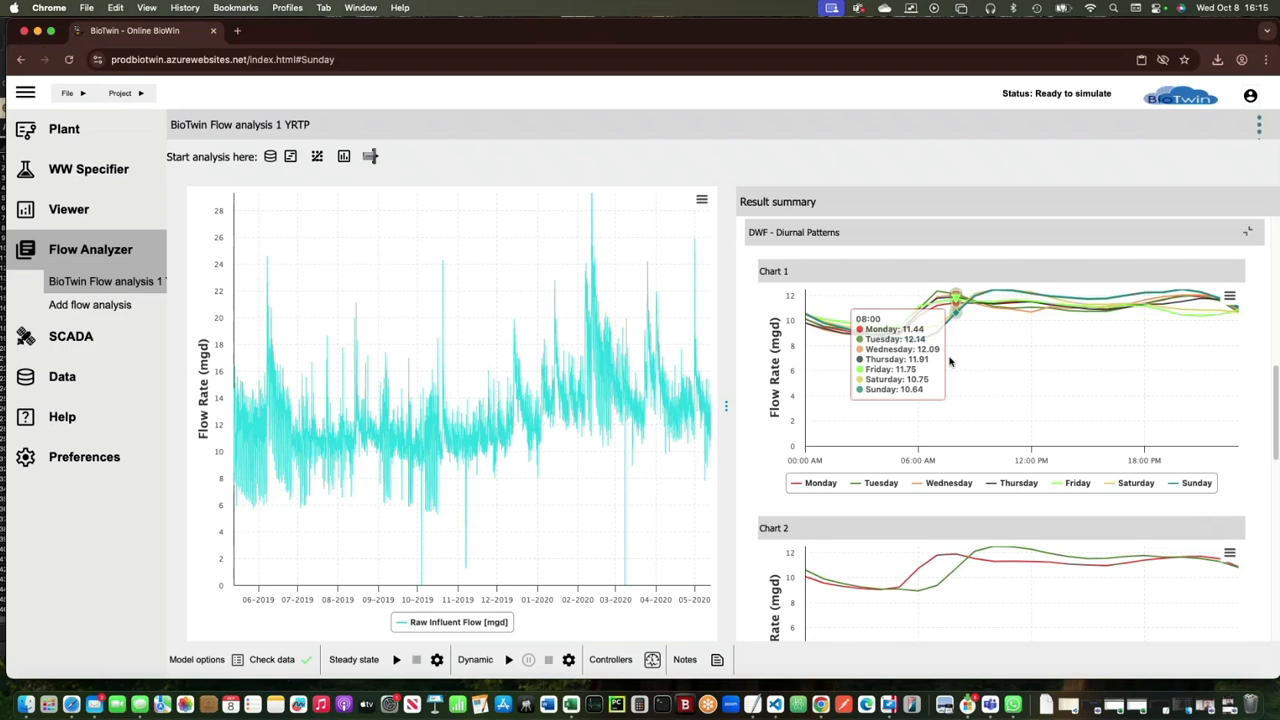
scroll(950, 362, up, 10)
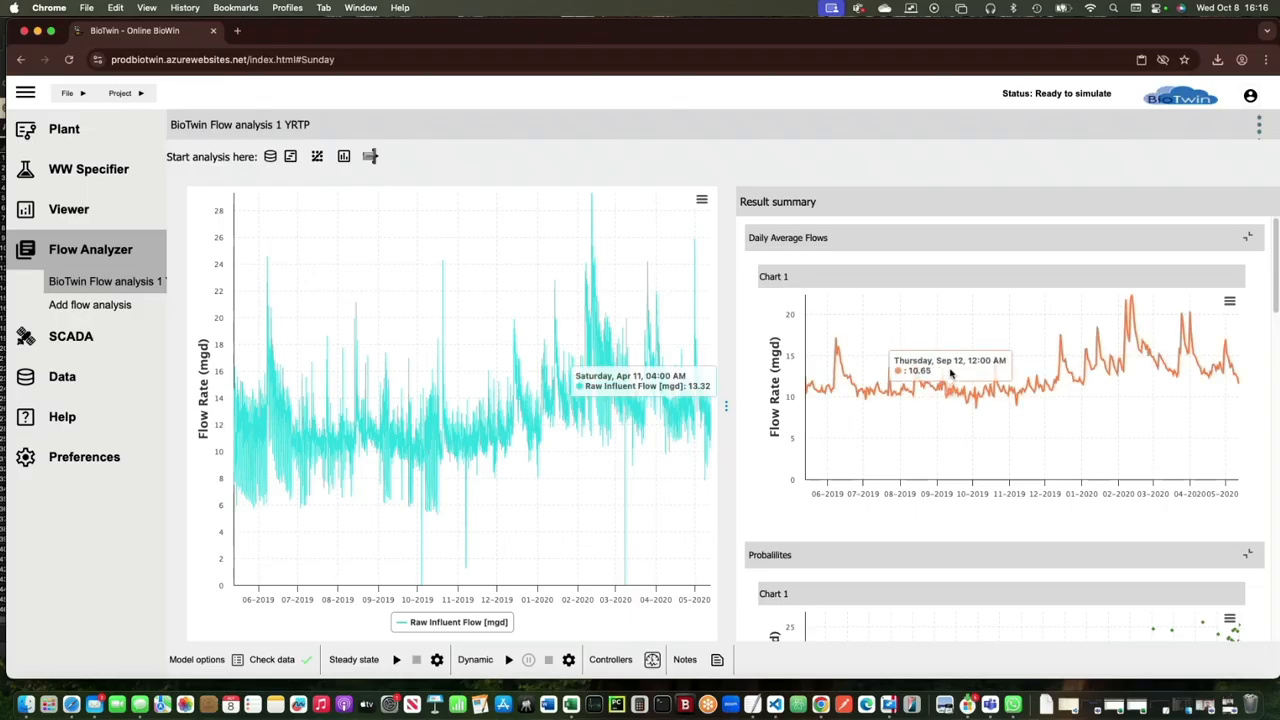
Step: Examine the dry weather diurnal patterns by day of the week, the I&I daily averages and the probability chart
scroll(950, 372, down, 3)
scroll(950, 372, down, 8)
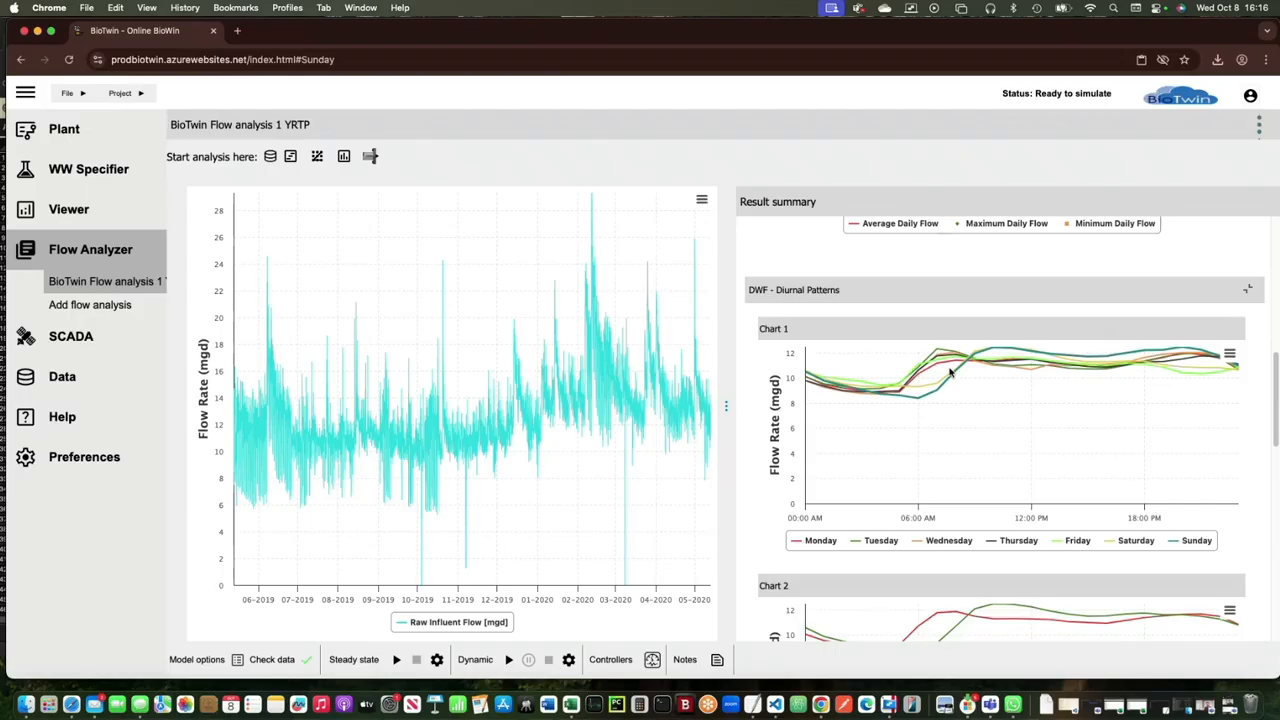
scroll(950, 372, down, 1)
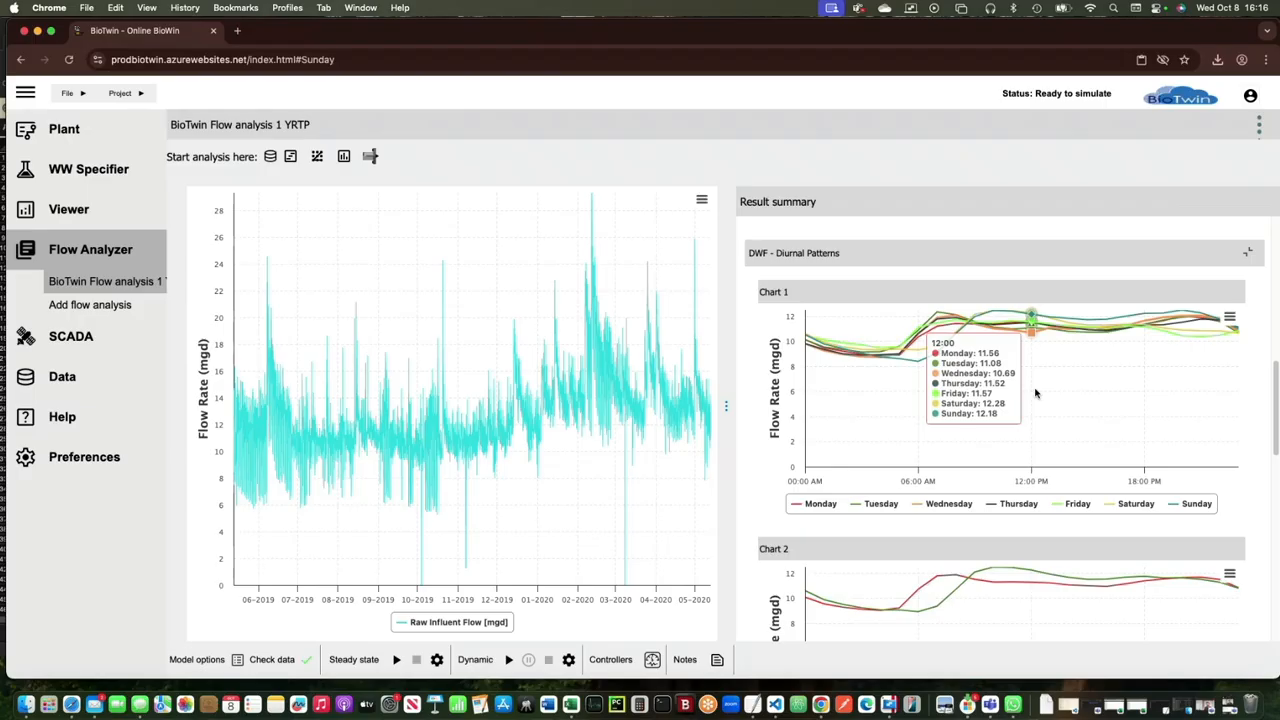
scroll(1035, 393, down, 10)
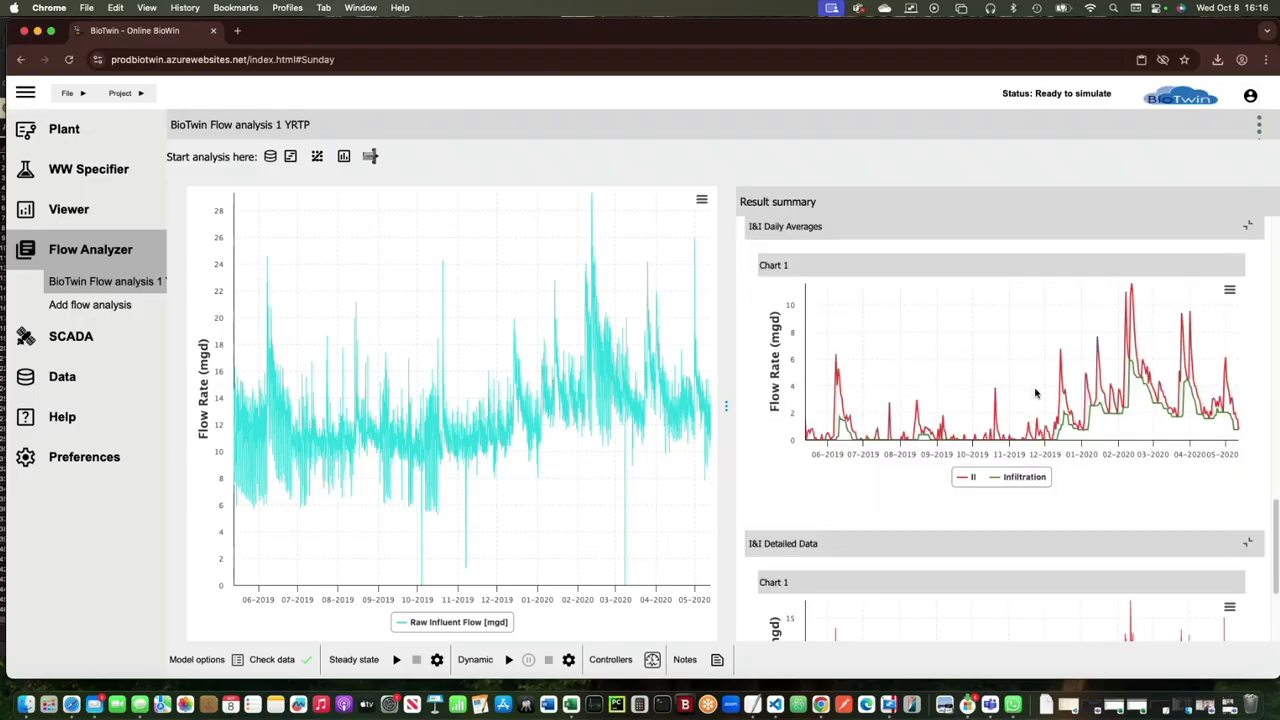
scroll(1035, 393, down, 1)
scroll(982, 367, up, 1)
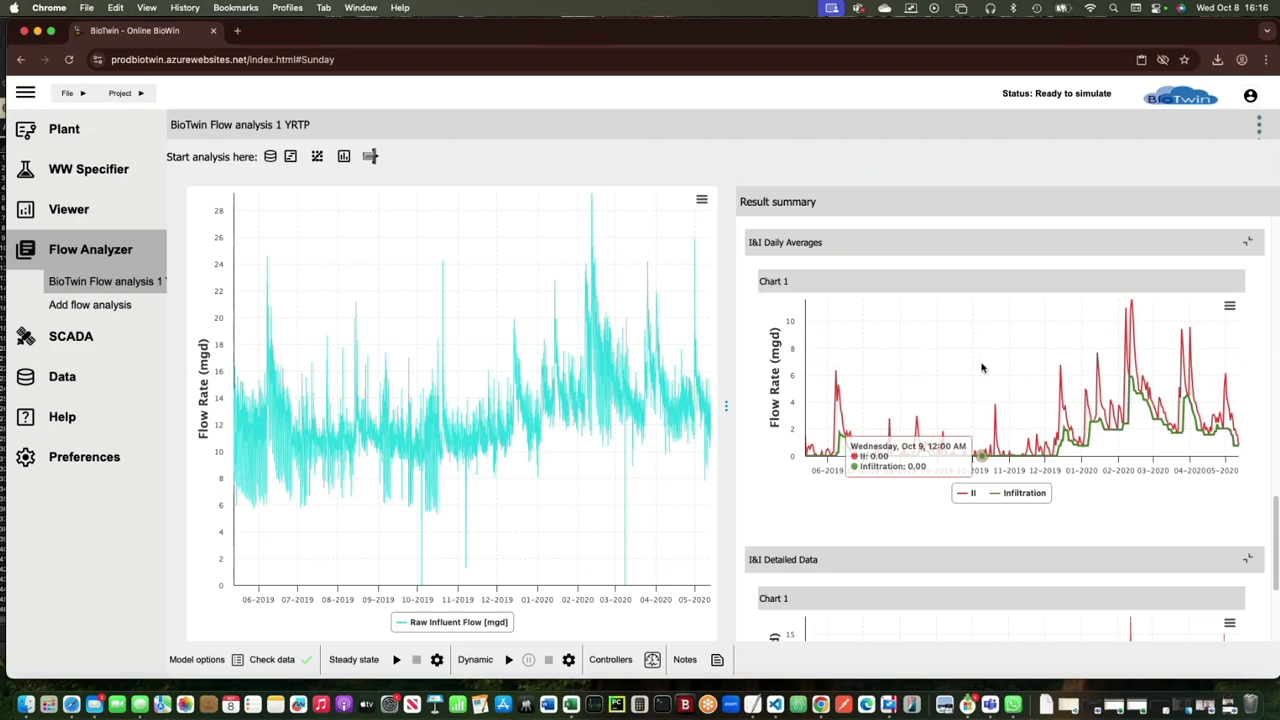
scroll(982, 368, up, 2)
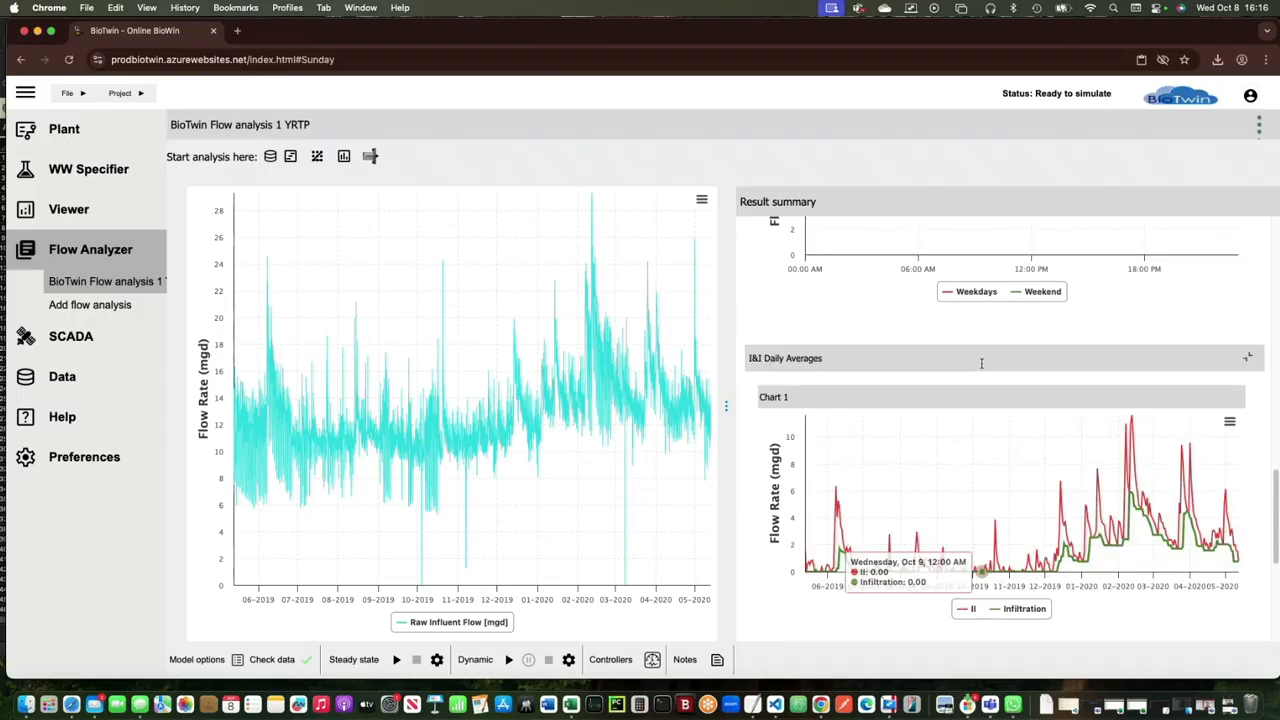
scroll(982, 368, down, 10)
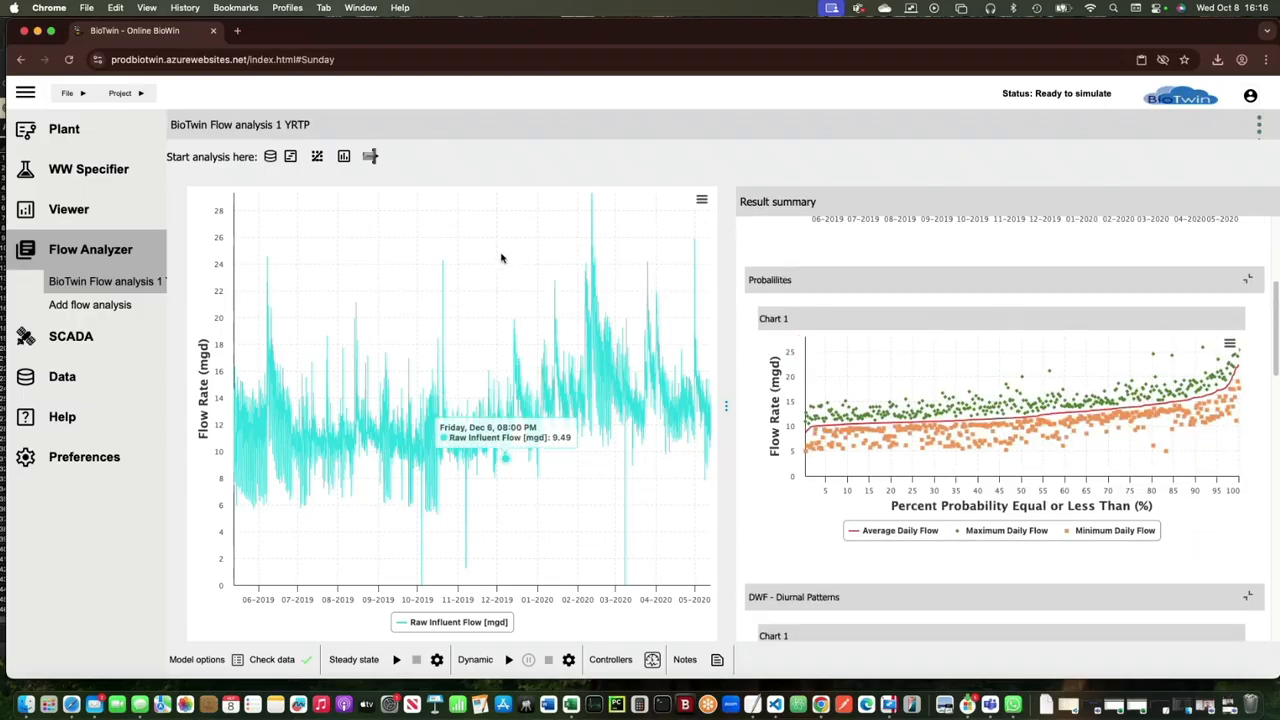
Step: Start creating an influent element from the dry weather diurnal pattern and view the basis options for a 1-day cycle, keeping Average weekday
click(369, 166)
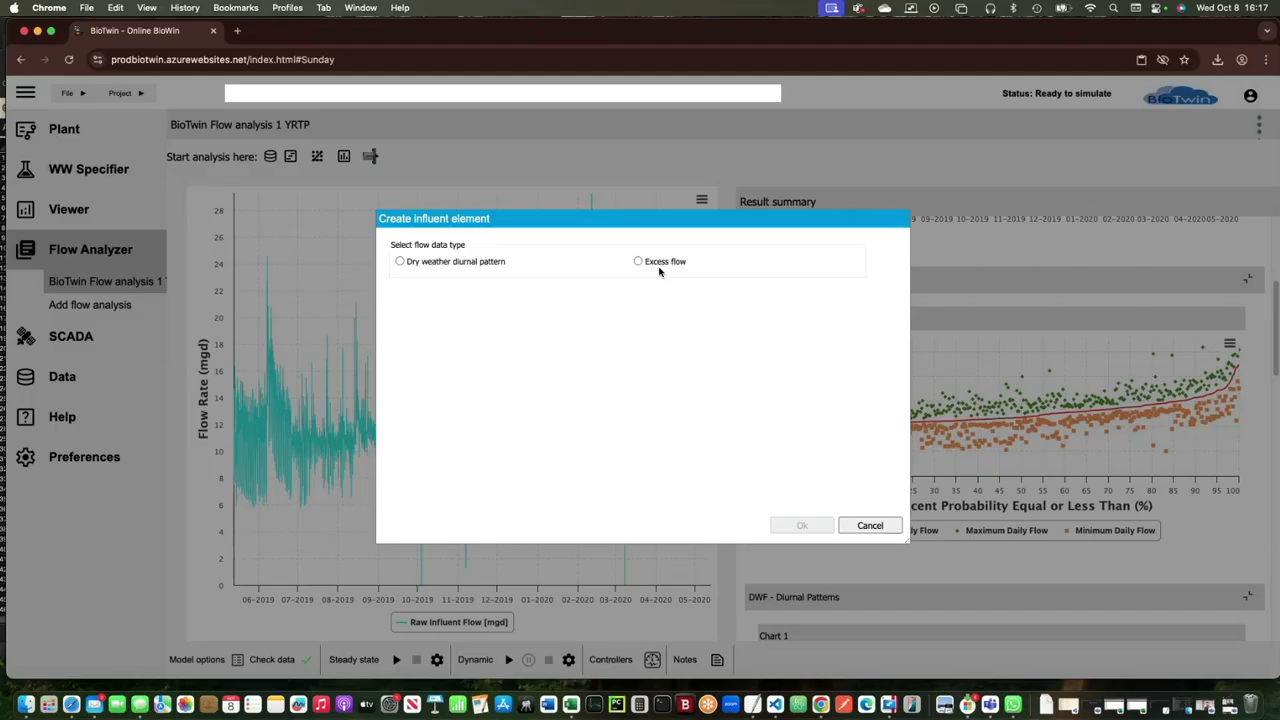
click(400, 262)
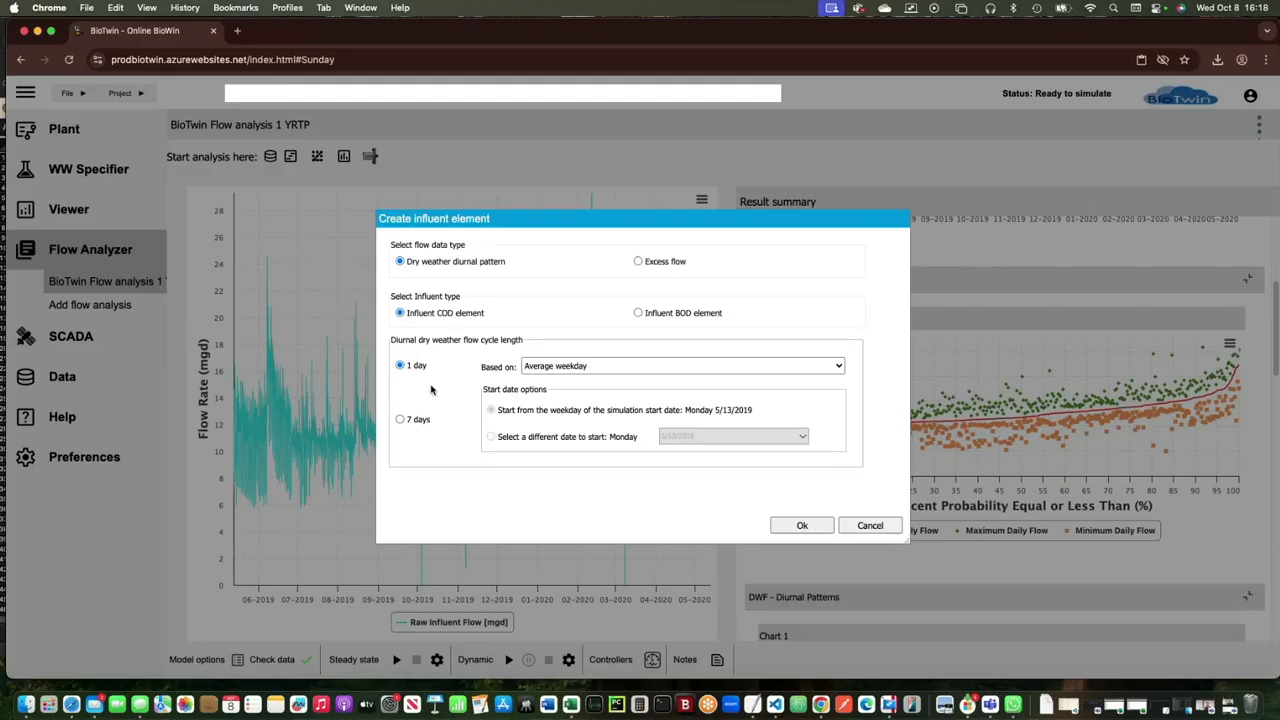
click(827, 374)
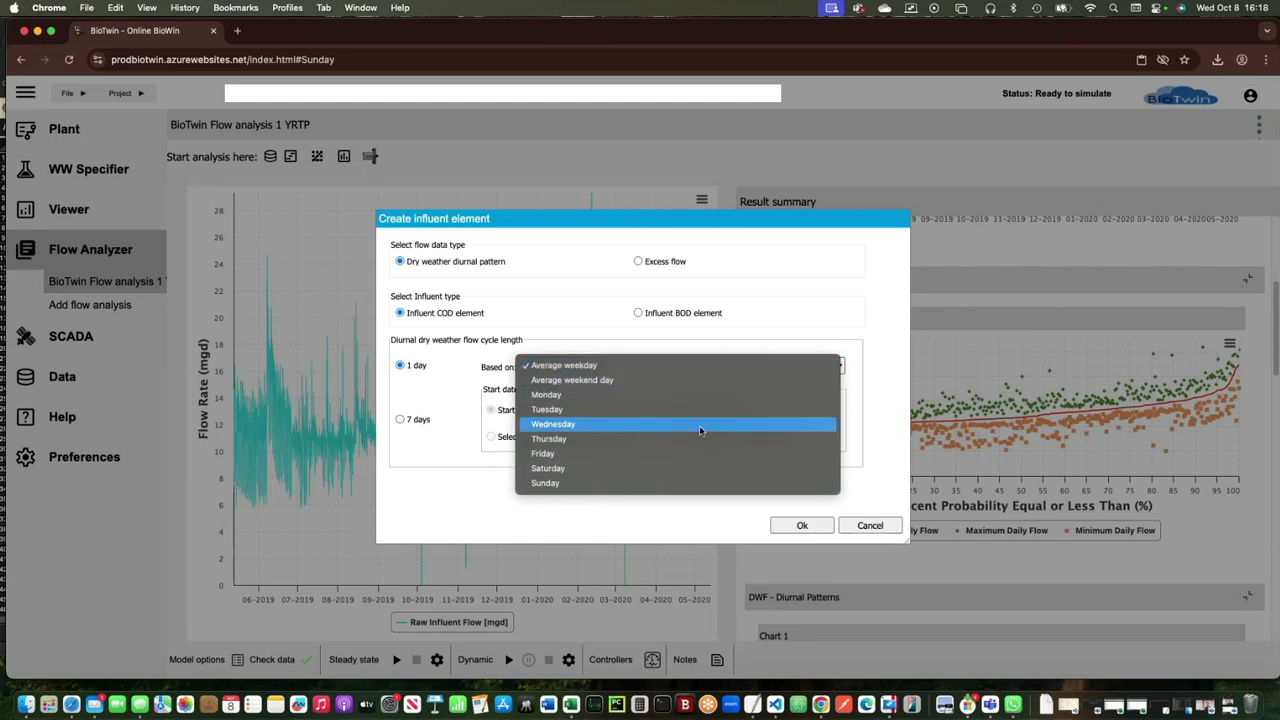
click(437, 386)
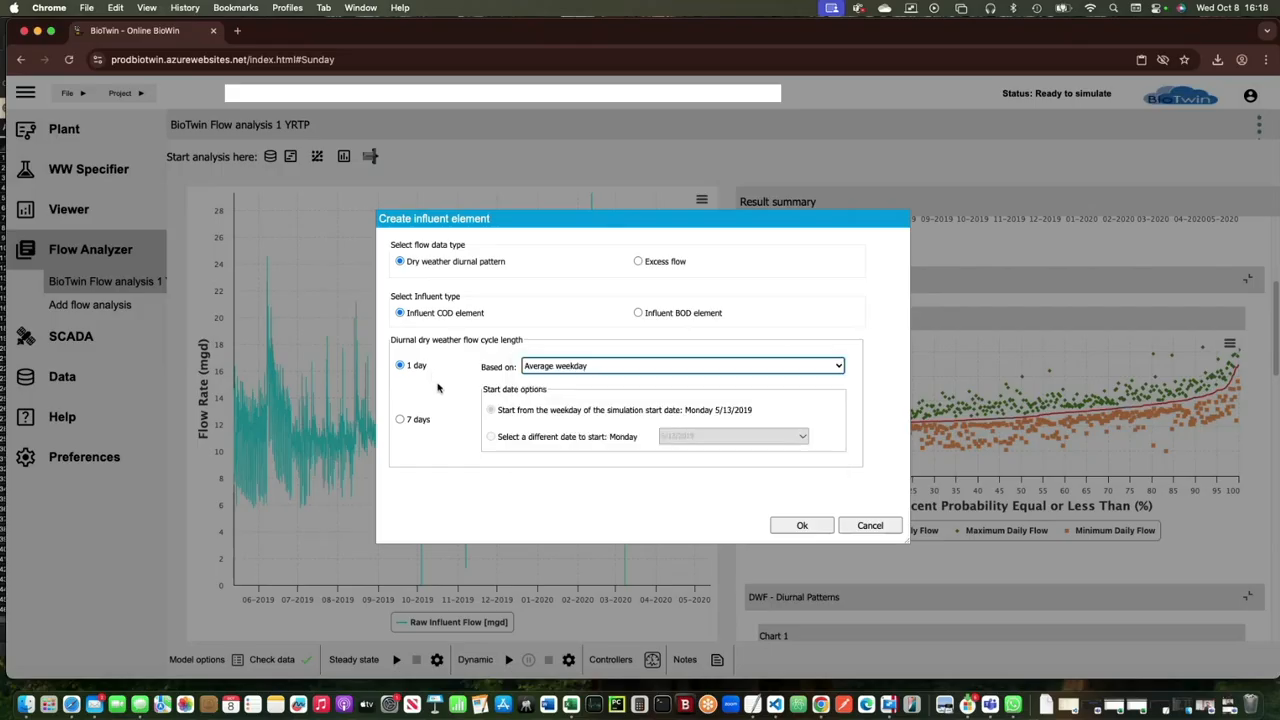
Step: Set the diurnal dry weather flow cycle length to 7 days with a different start date of 5/14/2019
click(400, 420)
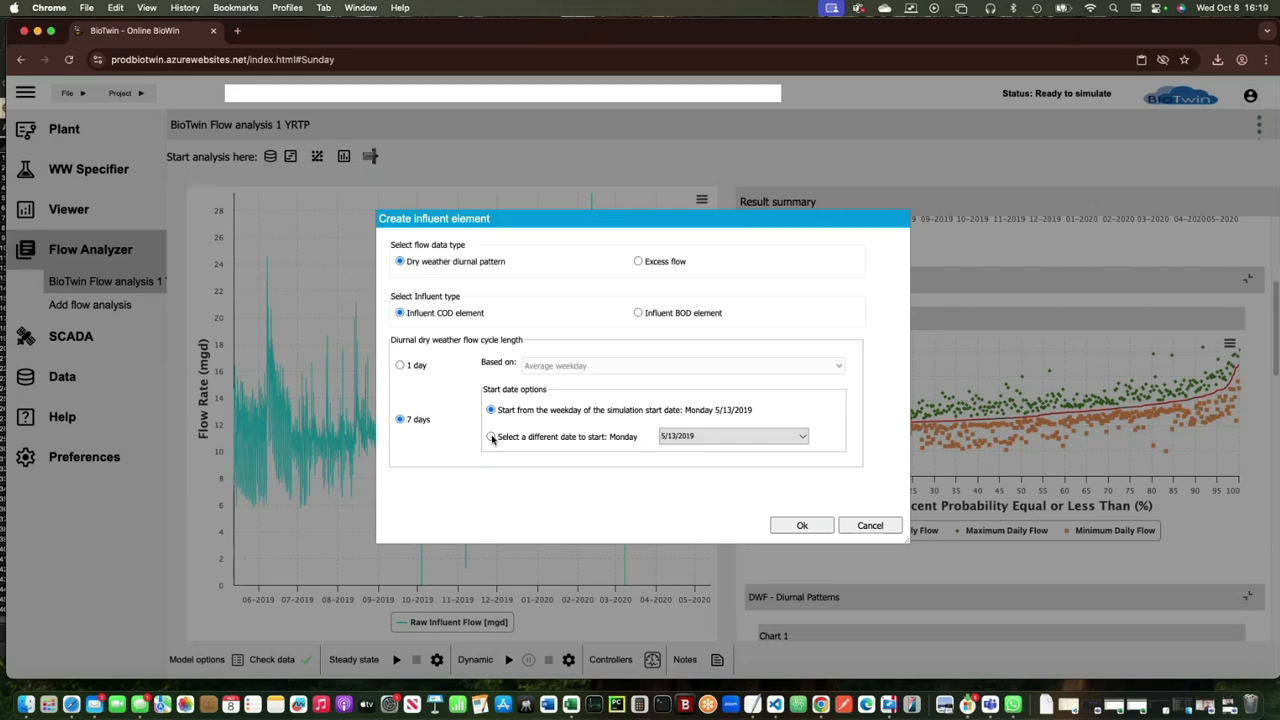
click(491, 437)
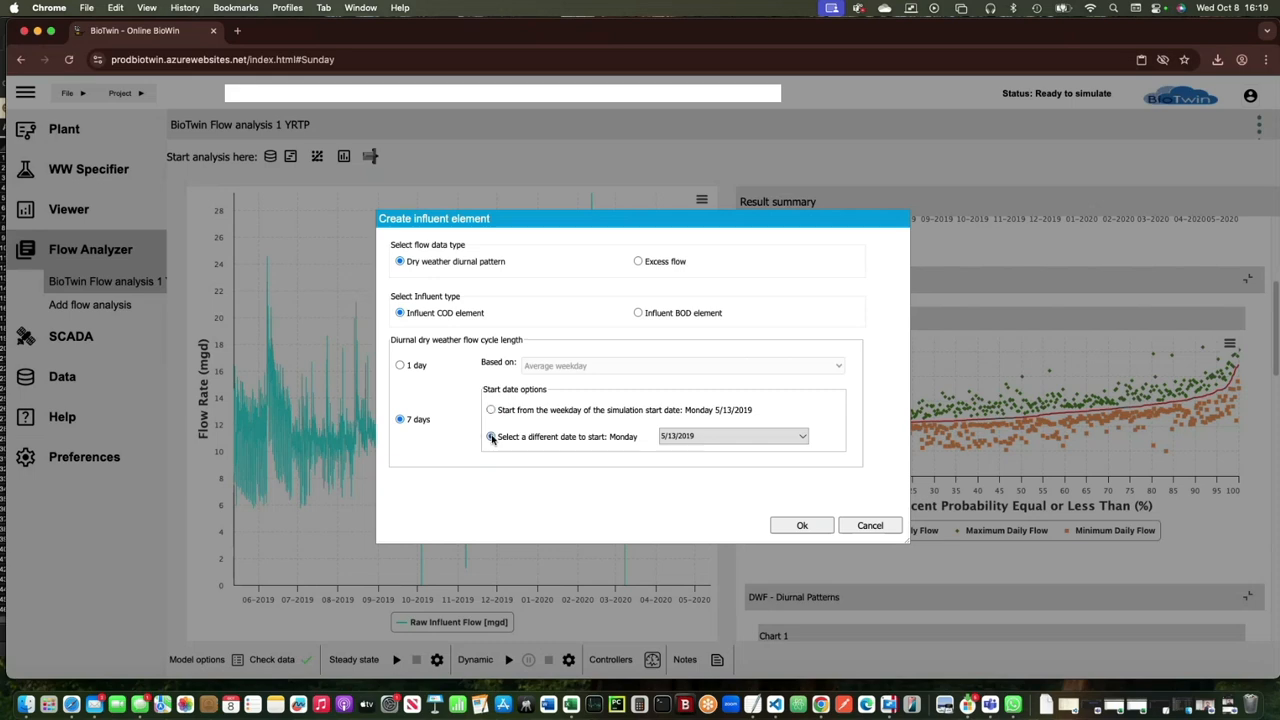
click(802, 438)
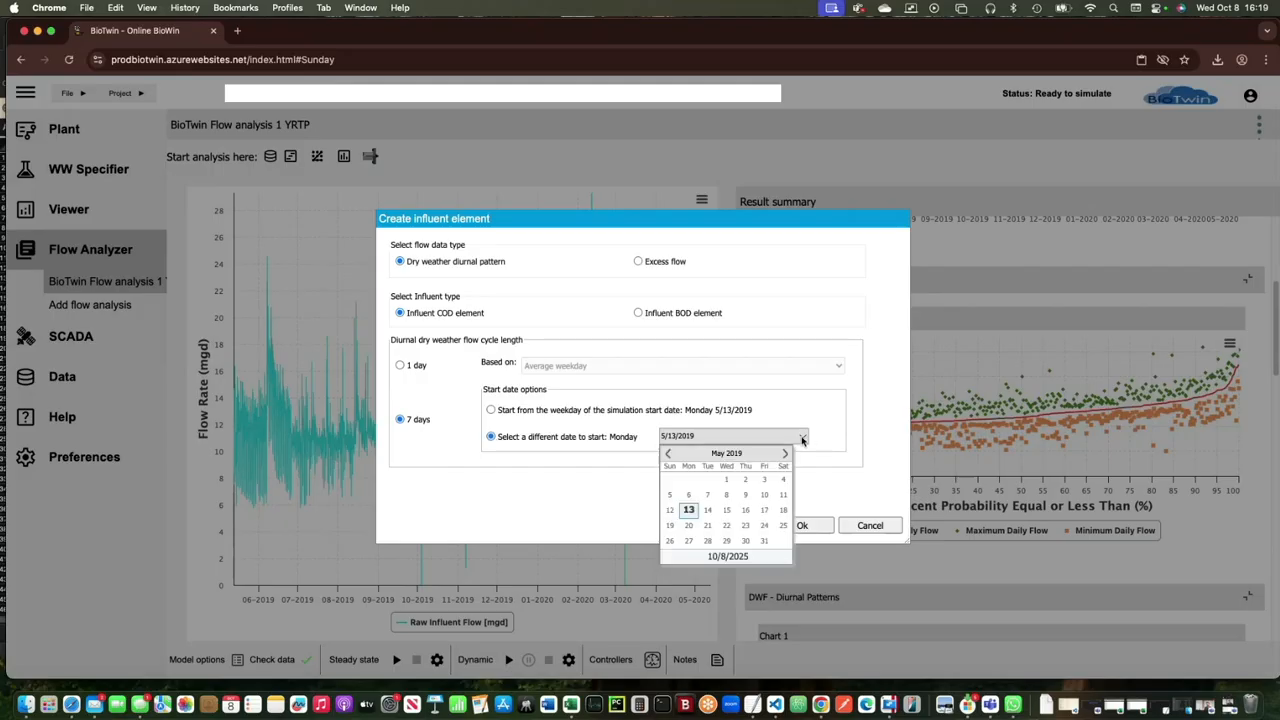
click(708, 511)
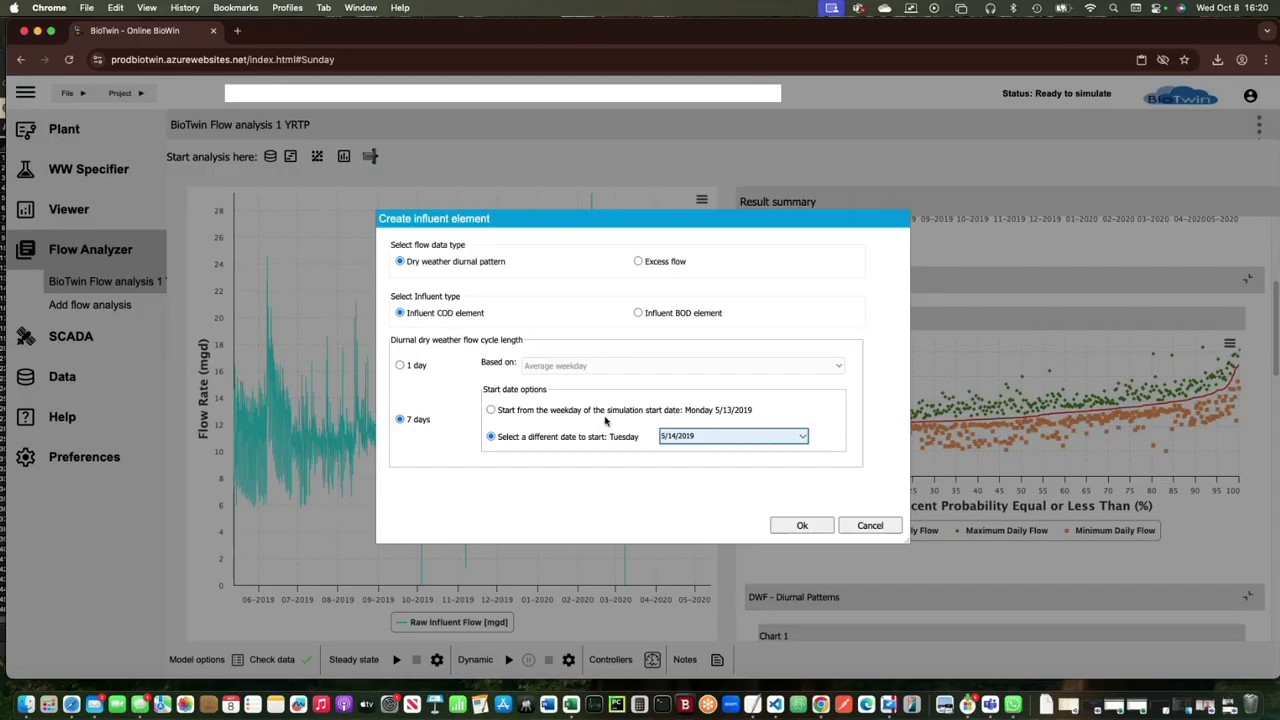
Step: Create the 7-day COD influent starting from the simulation start date's weekday and place it below EXCESS Influent in the plant layout
click(491, 410)
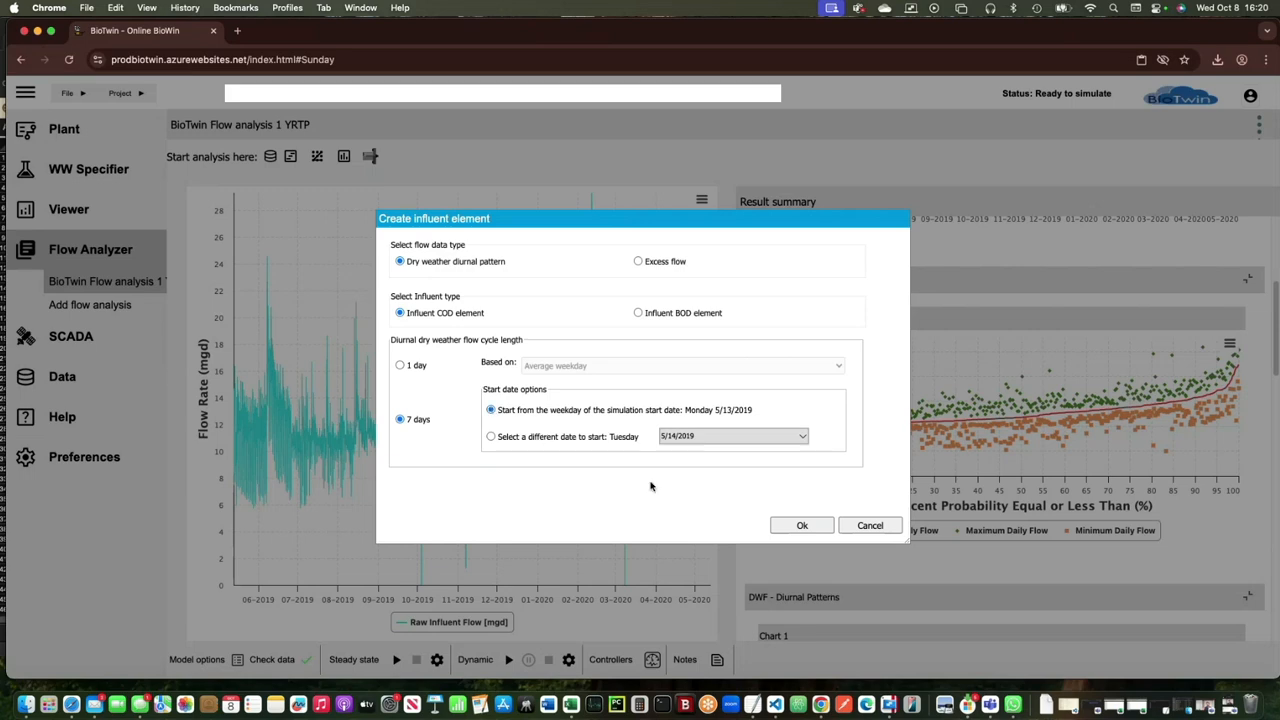
click(801, 526)
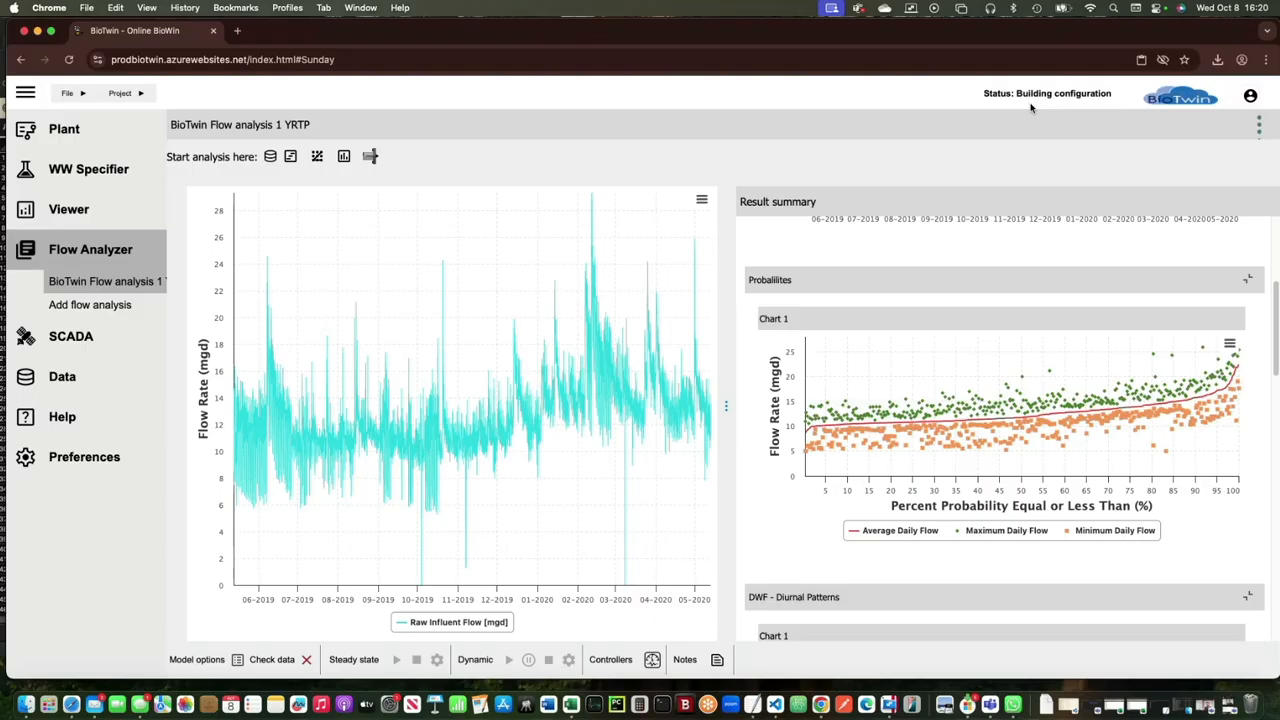
click(95, 129)
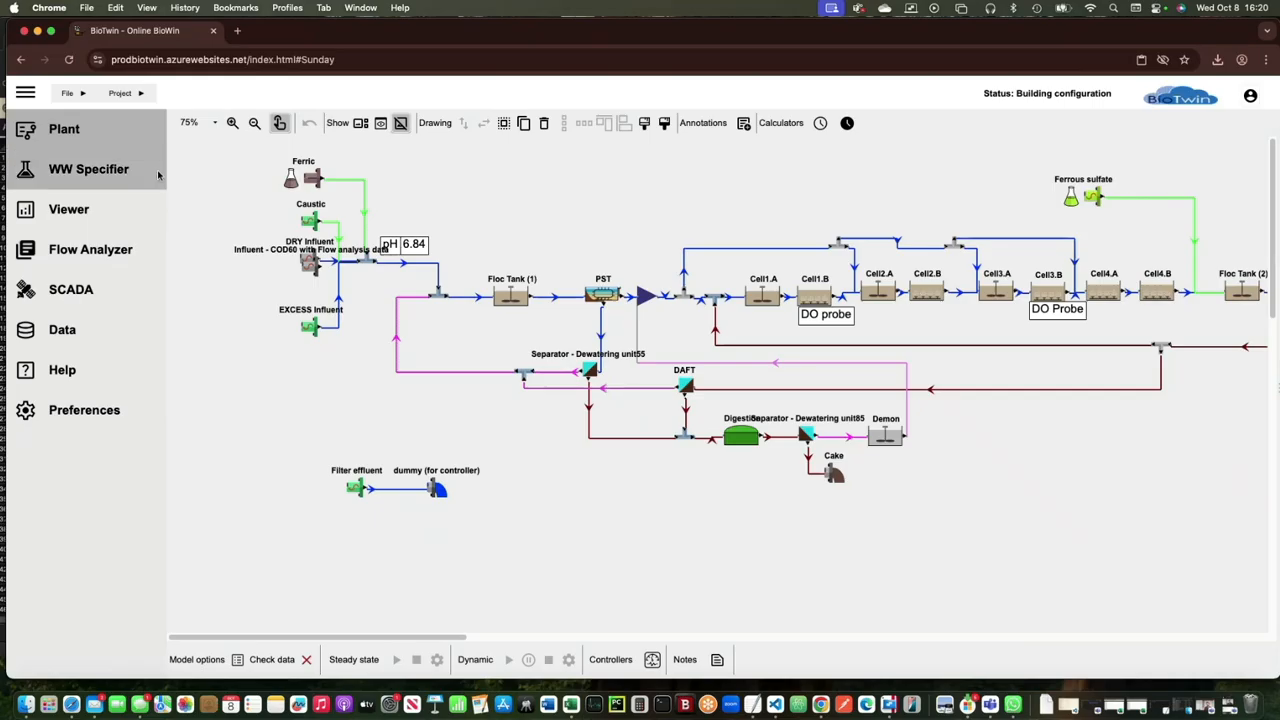
click(312, 272)
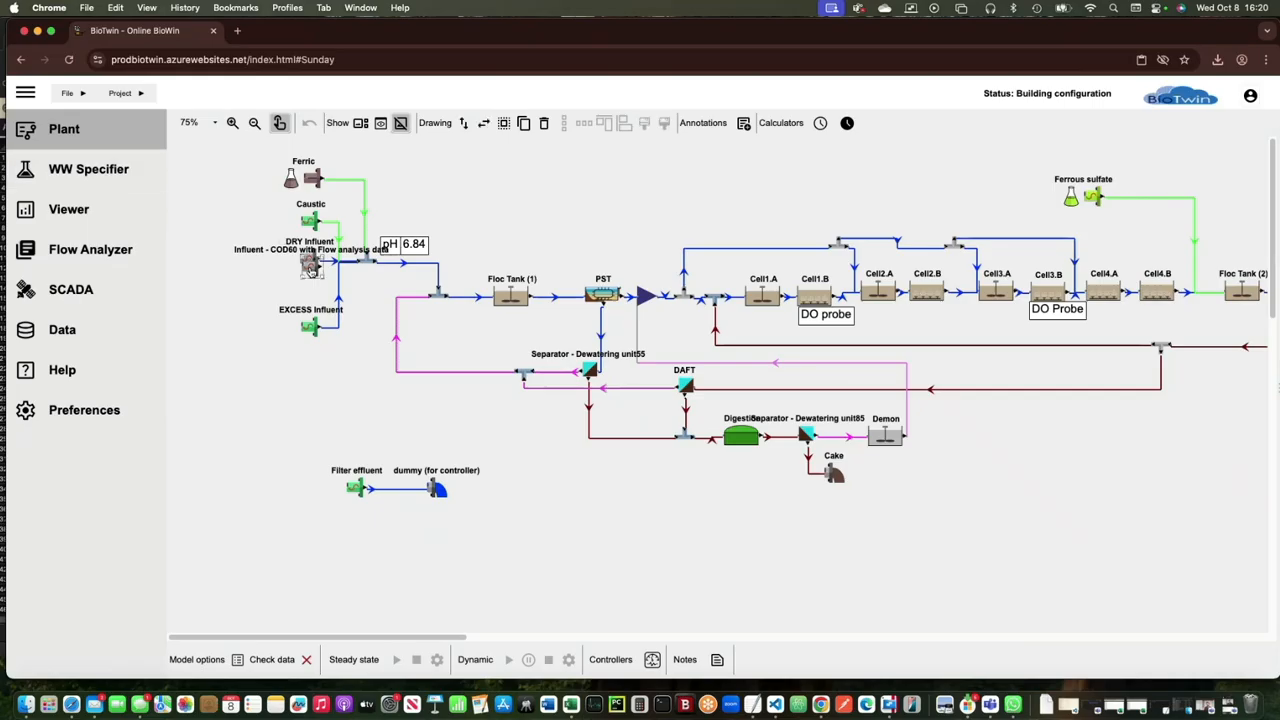
drag(288, 318, 255, 387)
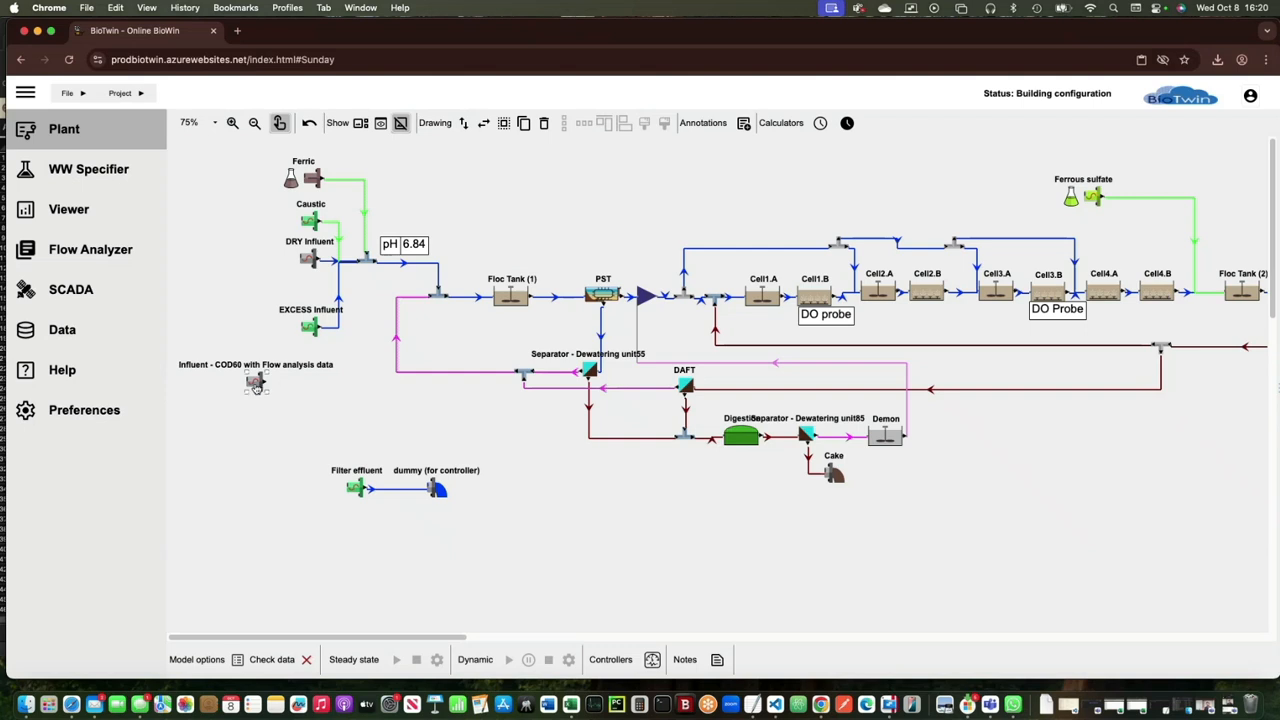
Step: Examine the new COD influent's variable itinerary, checking the hourly flows and the COD and Total Kjeldahl nitrogen columns
double_click(257, 389)
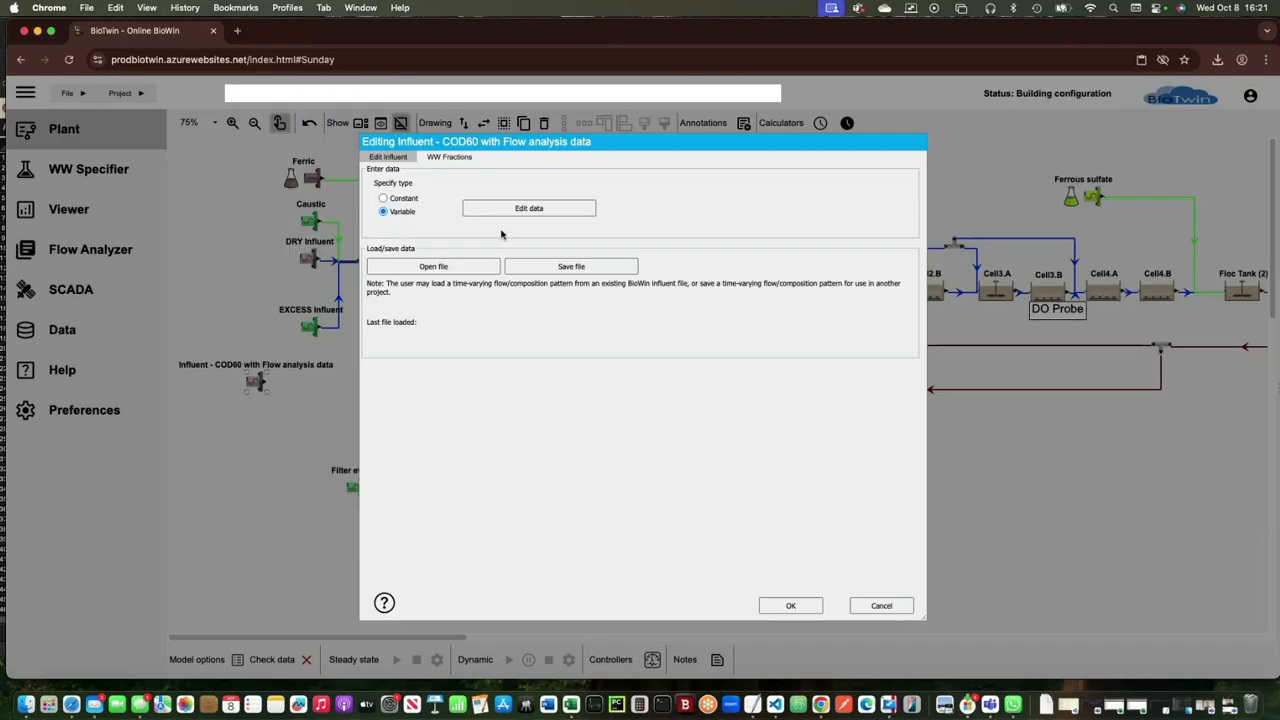
click(520, 210)
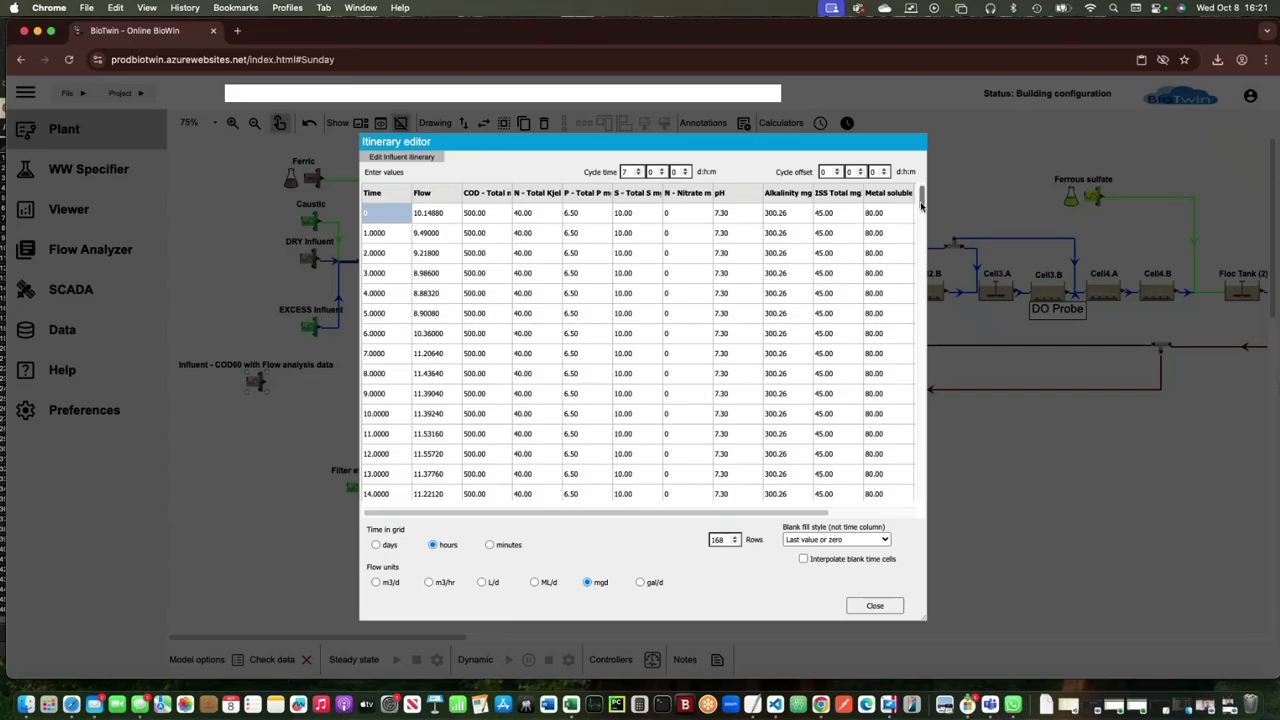
drag(922, 200, 899, 174)
click(494, 213)
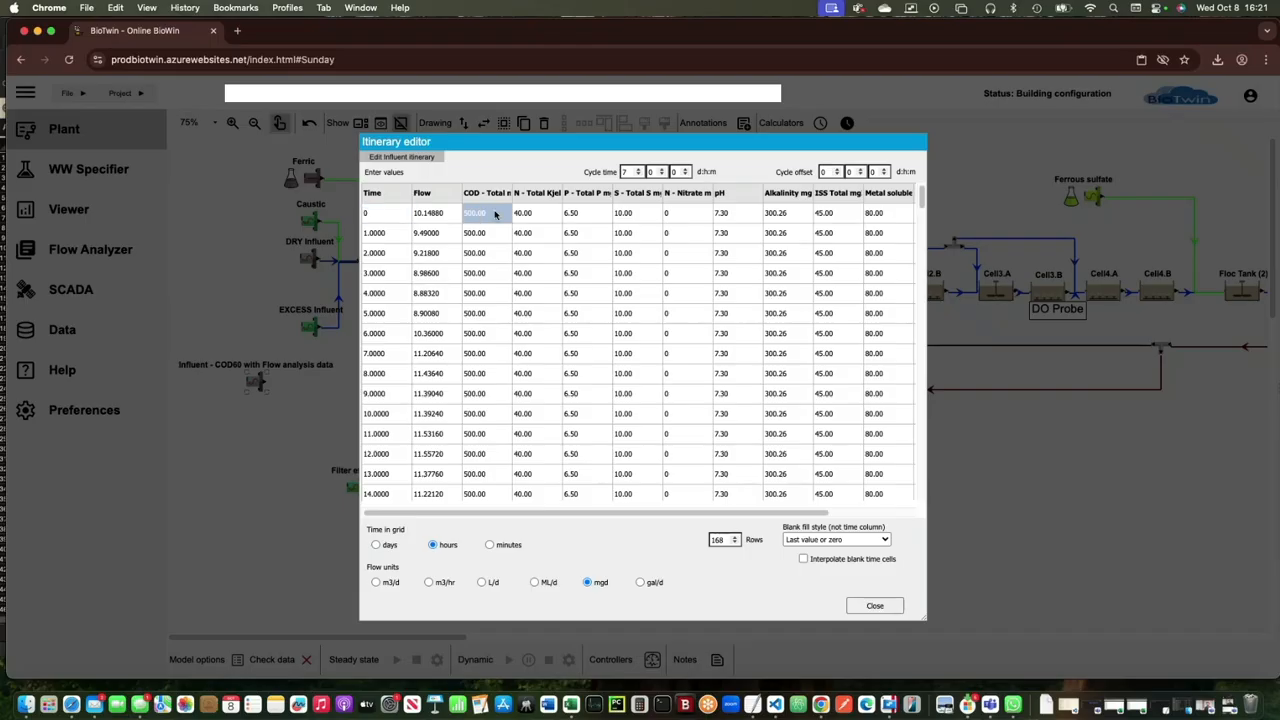
click(541, 215)
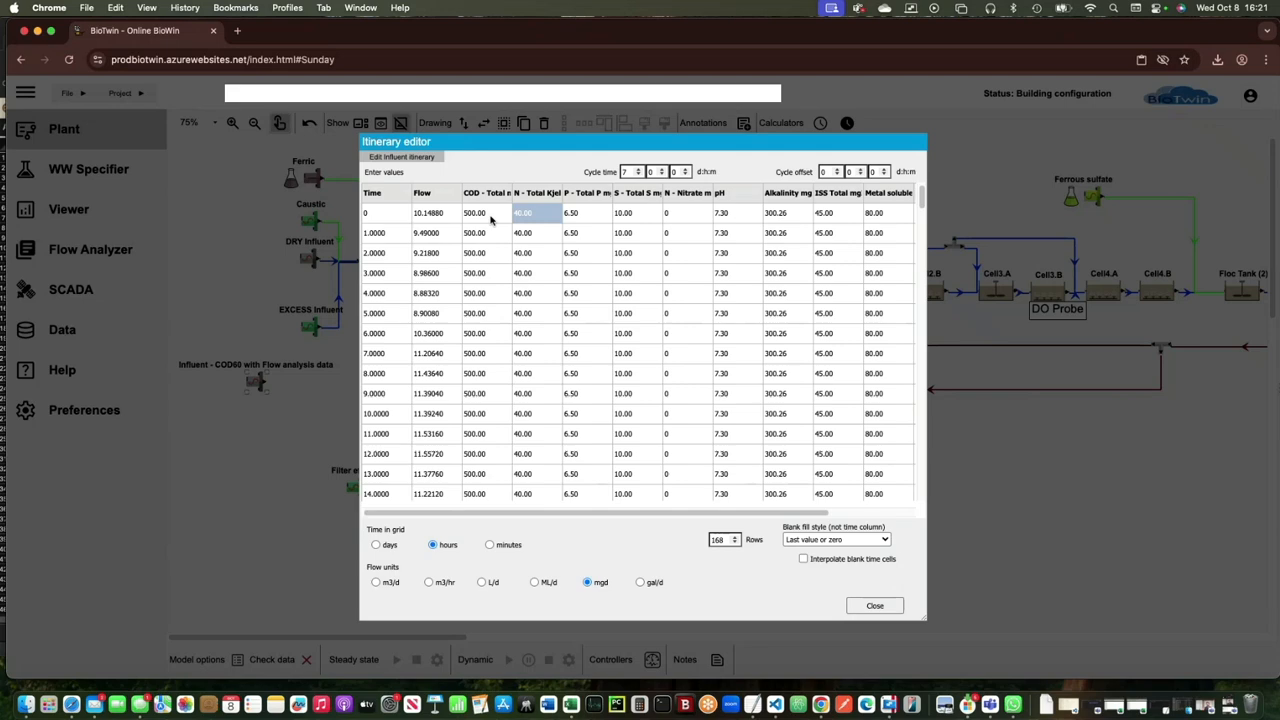
click(876, 607)
click(815, 606)
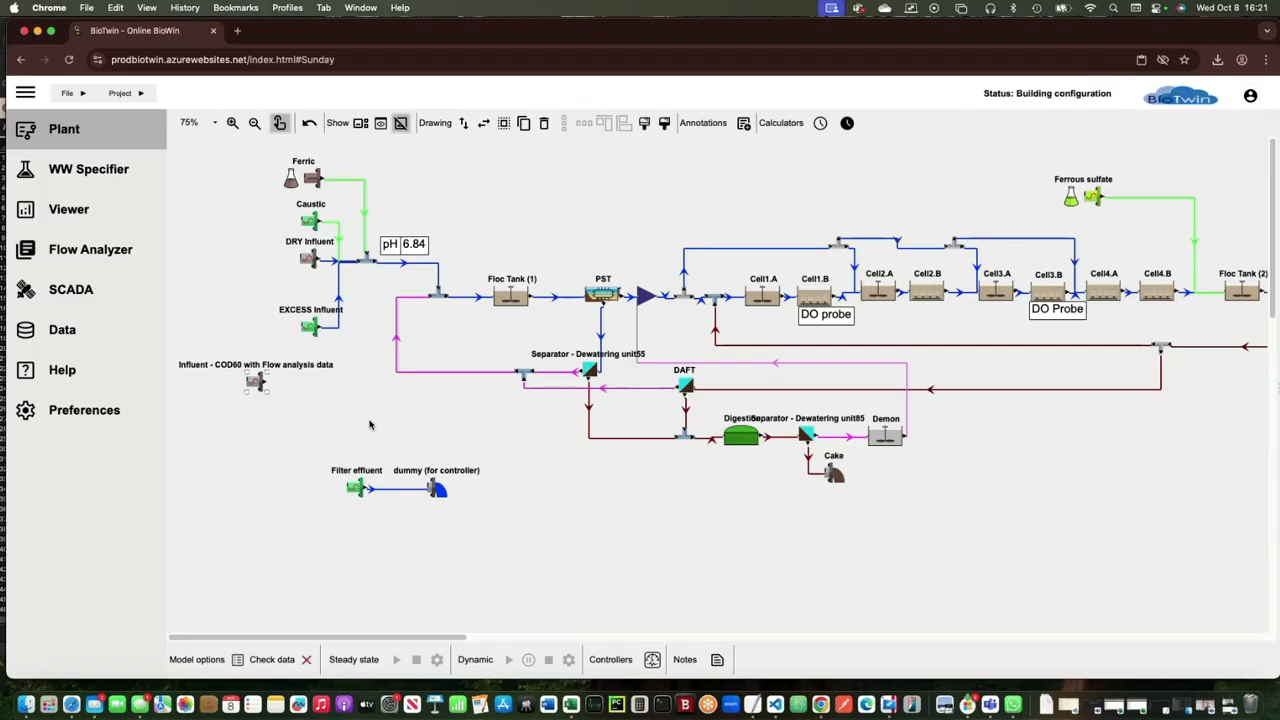
click(369, 425)
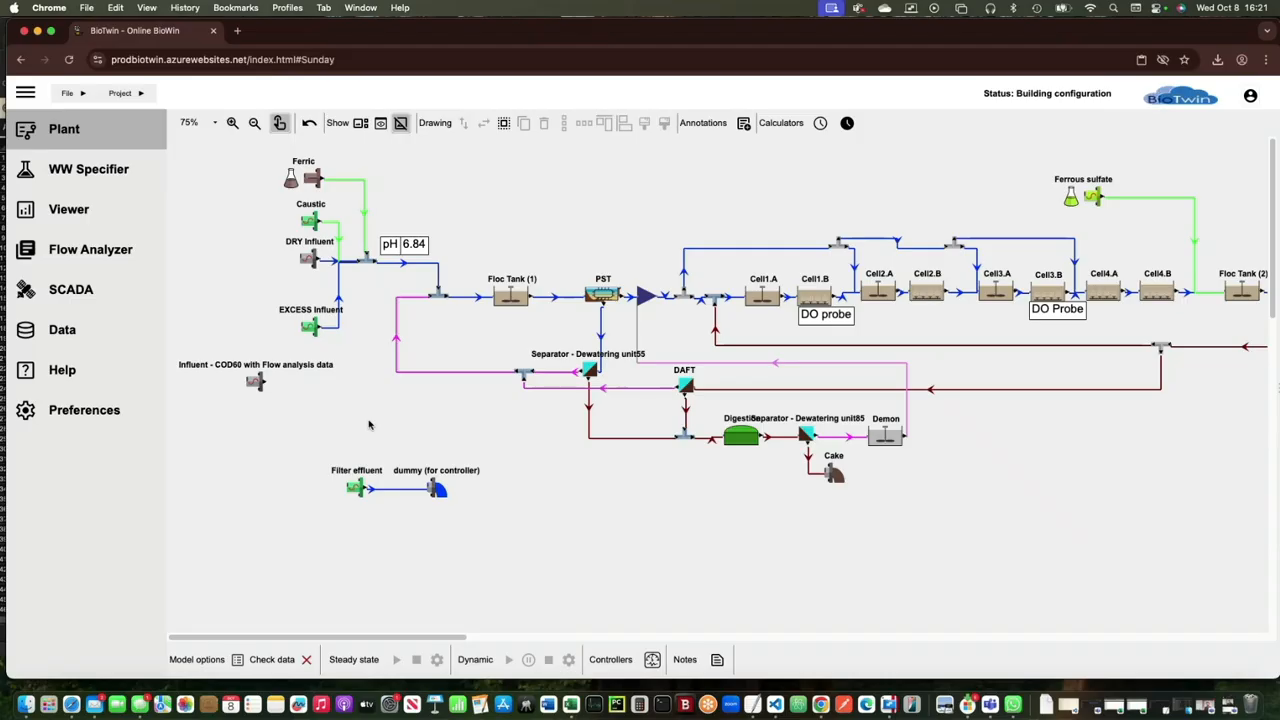
Step: Start creating another influent element from the YRTP flow analysis, using excess flow as the data type
click(82, 254)
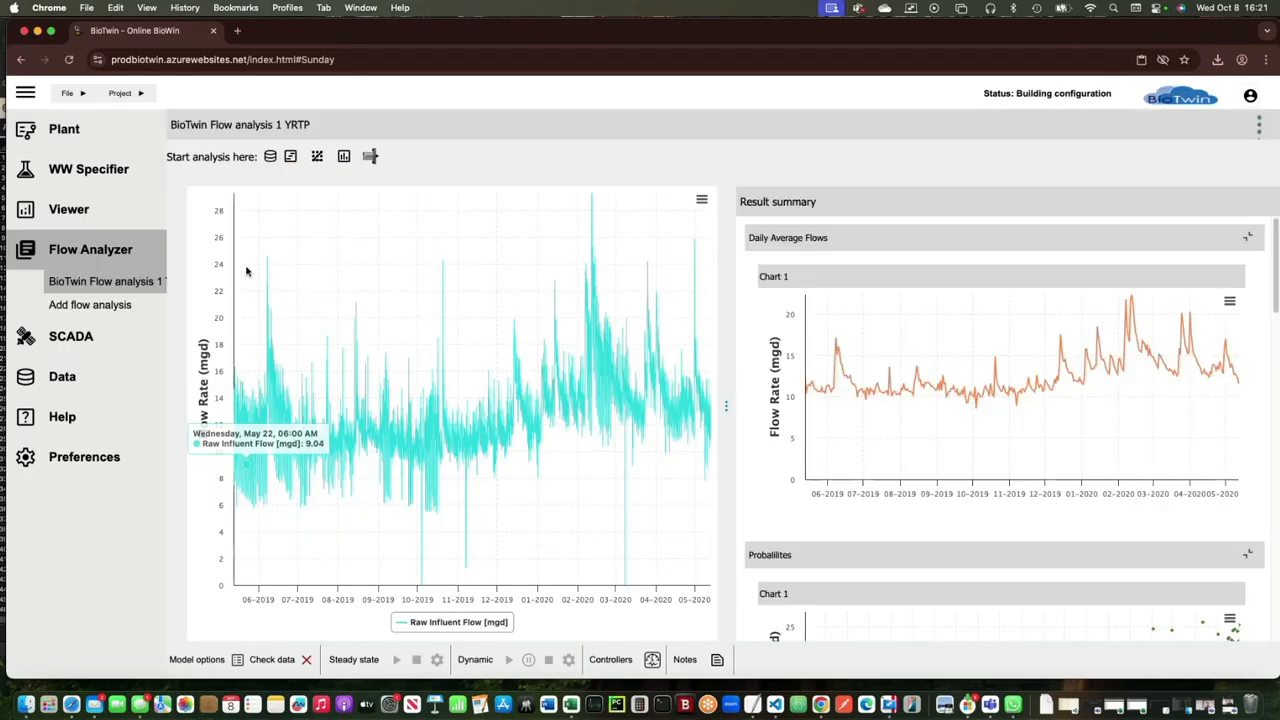
click(372, 156)
click(639, 263)
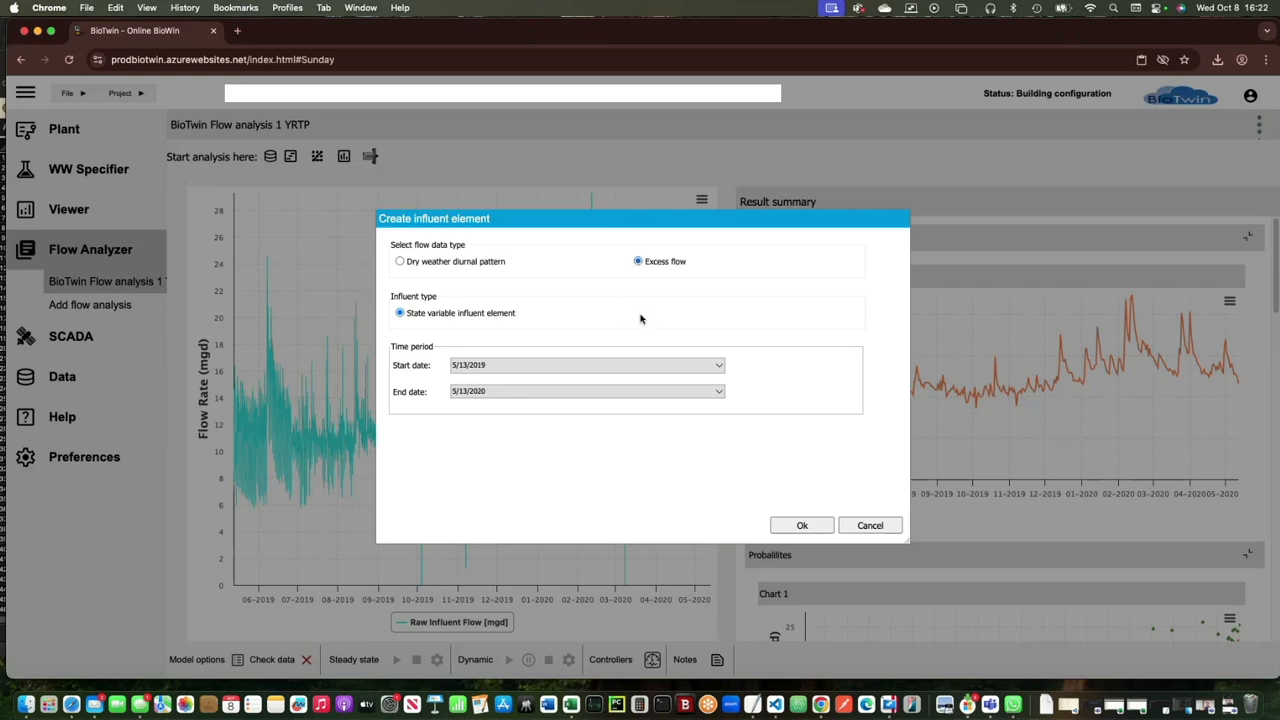
Step: Set the excess flow period's end date to 5/31/2019 and create the state variable influent element
click(718, 395)
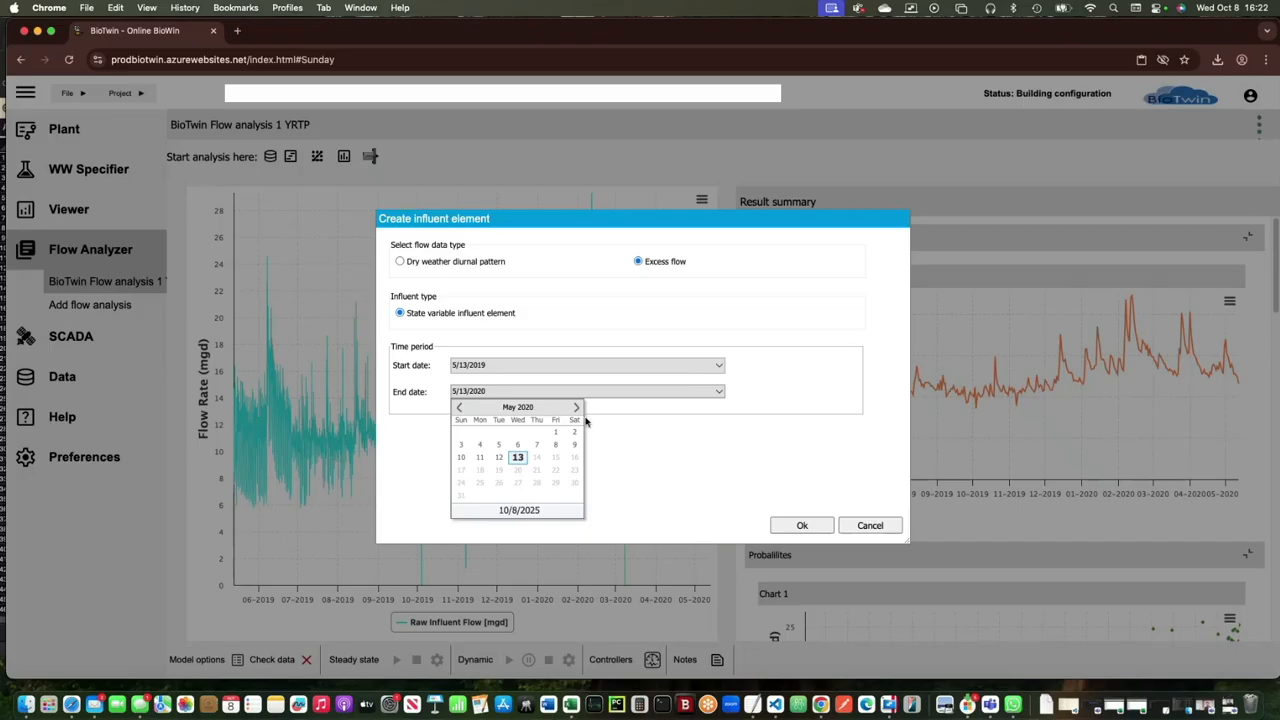
click(492, 393)
click(492, 393)
click(461, 409)
click(461, 409)
click(461, 409)
click(461, 409)
click(461, 409)
click(461, 409)
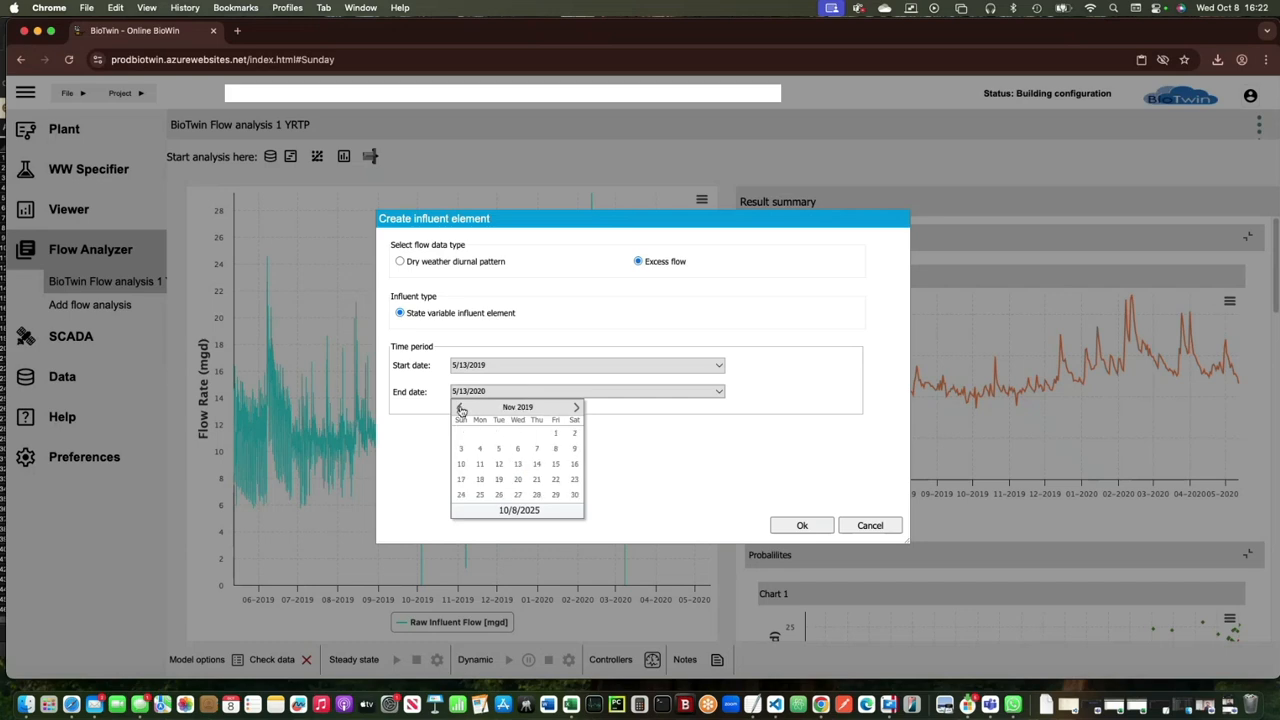
click(461, 409)
click(461, 409)
click(461, 409)
click(461, 409)
click(461, 409)
click(461, 409)
click(555, 496)
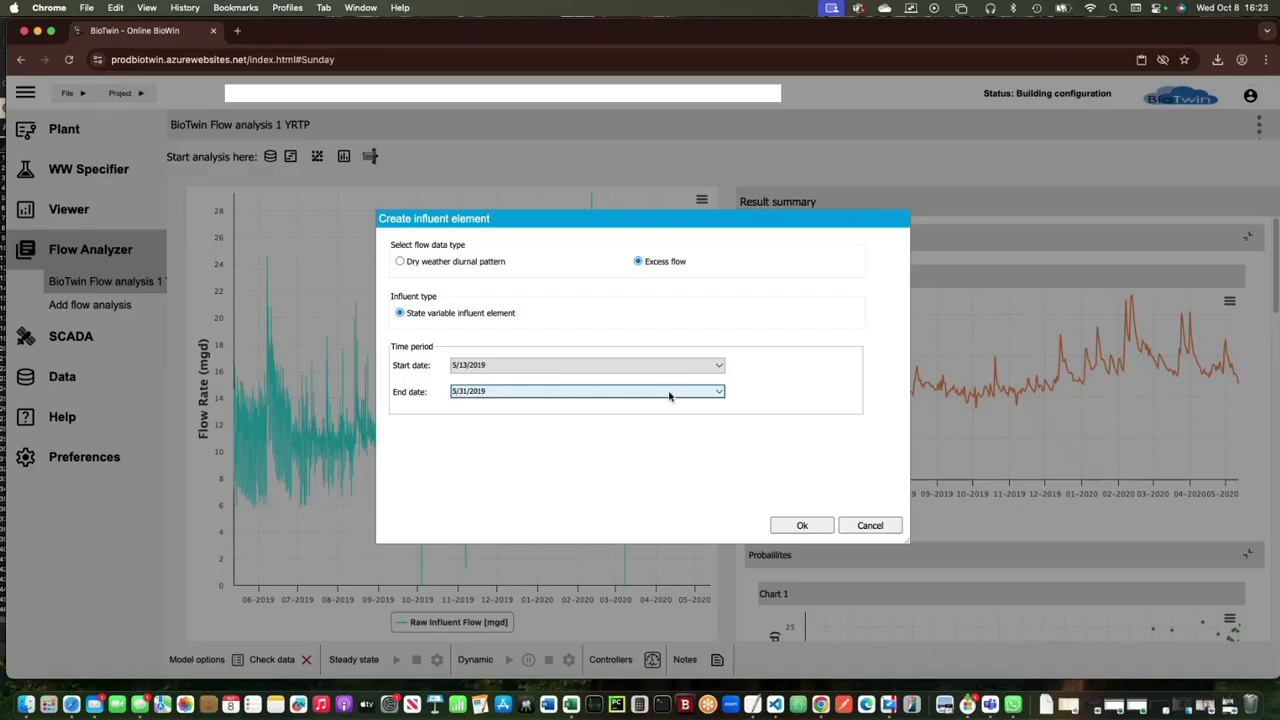
click(789, 525)
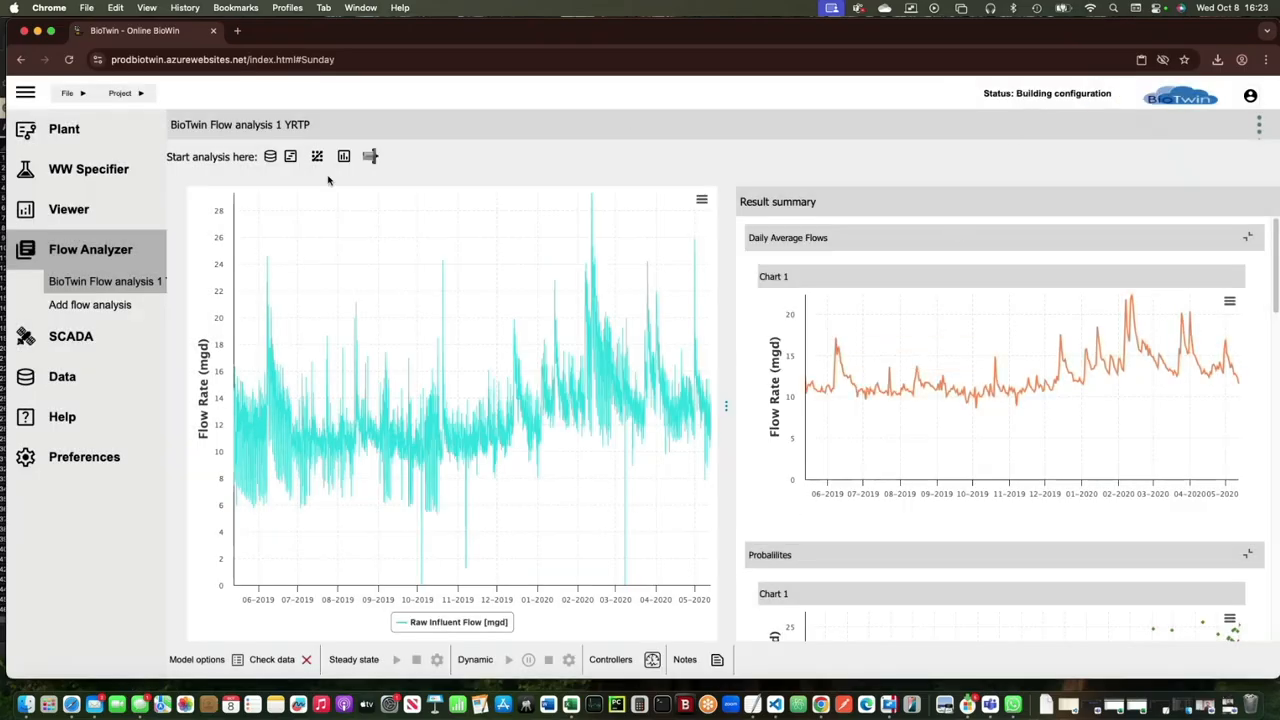
Step: Place the new state variable influent below the new COD influent in the plant layout
click(99, 137)
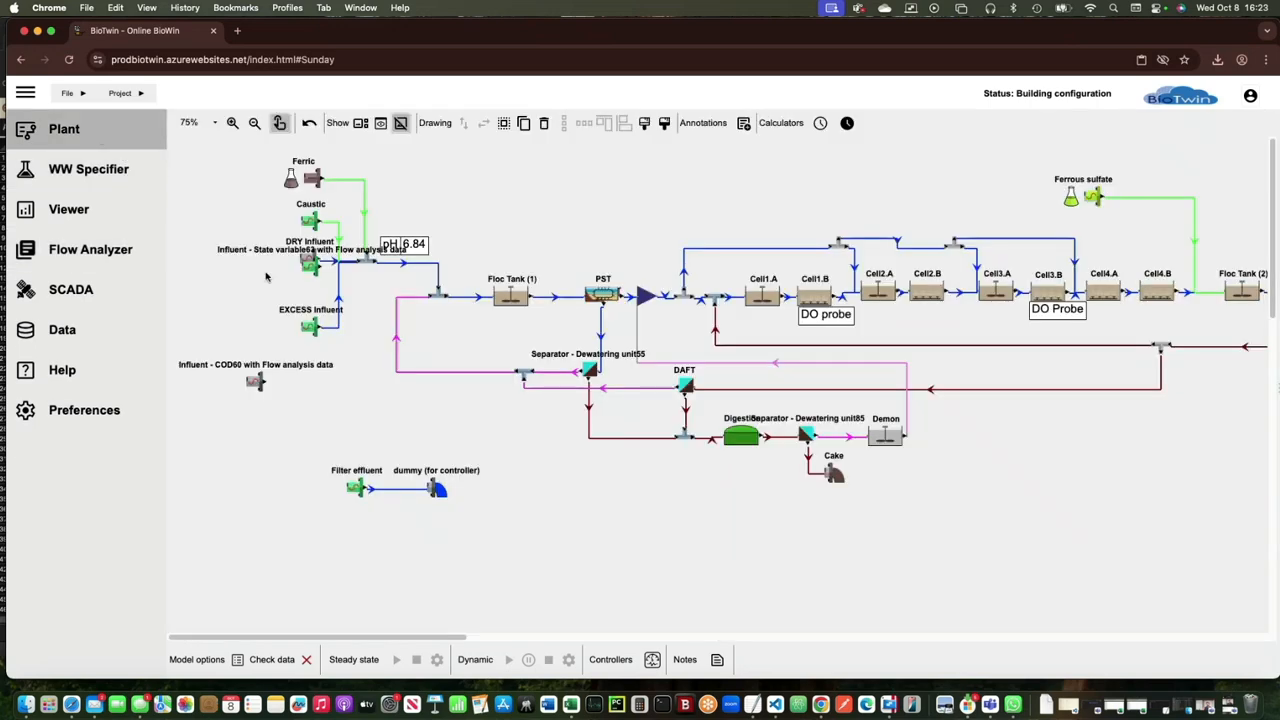
drag(314, 270, 258, 443)
click(256, 441)
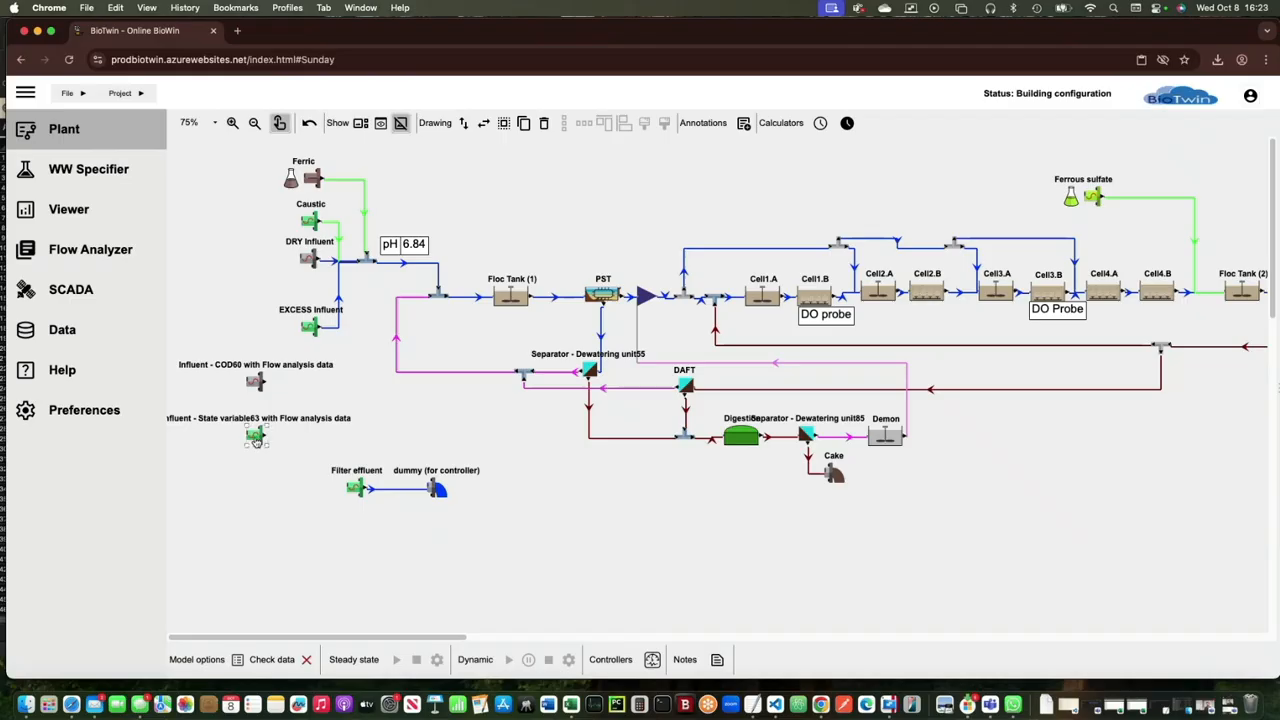
Step: Examine the state variable influent's itinerary, checking the hourly excess flows and the influent inorganic and metal concentration columns
double_click(256, 441)
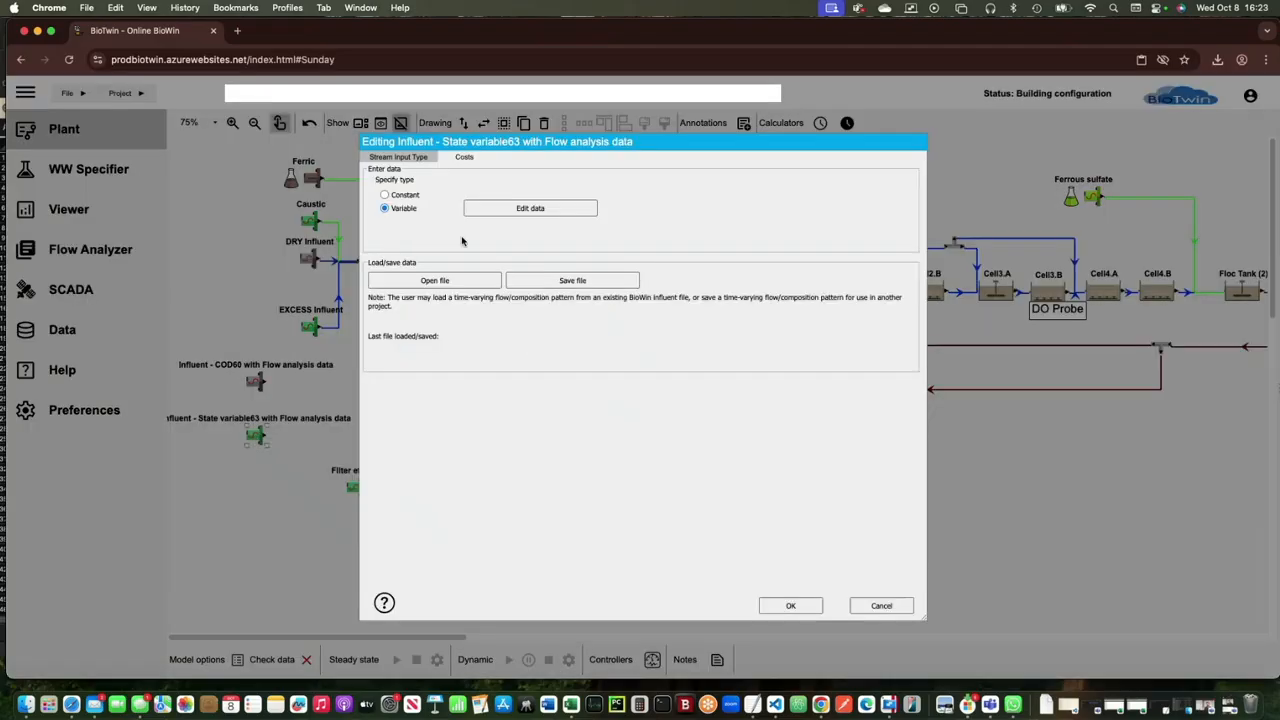
click(506, 212)
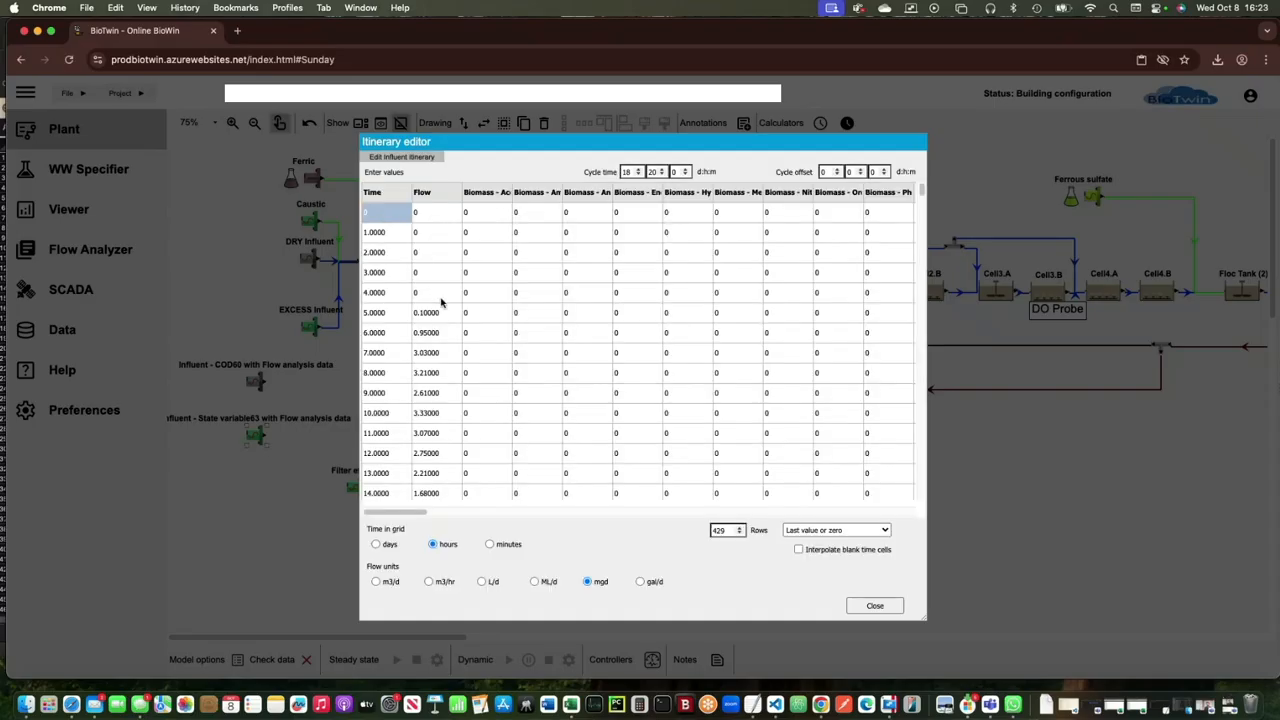
scroll(441, 302, down, 15)
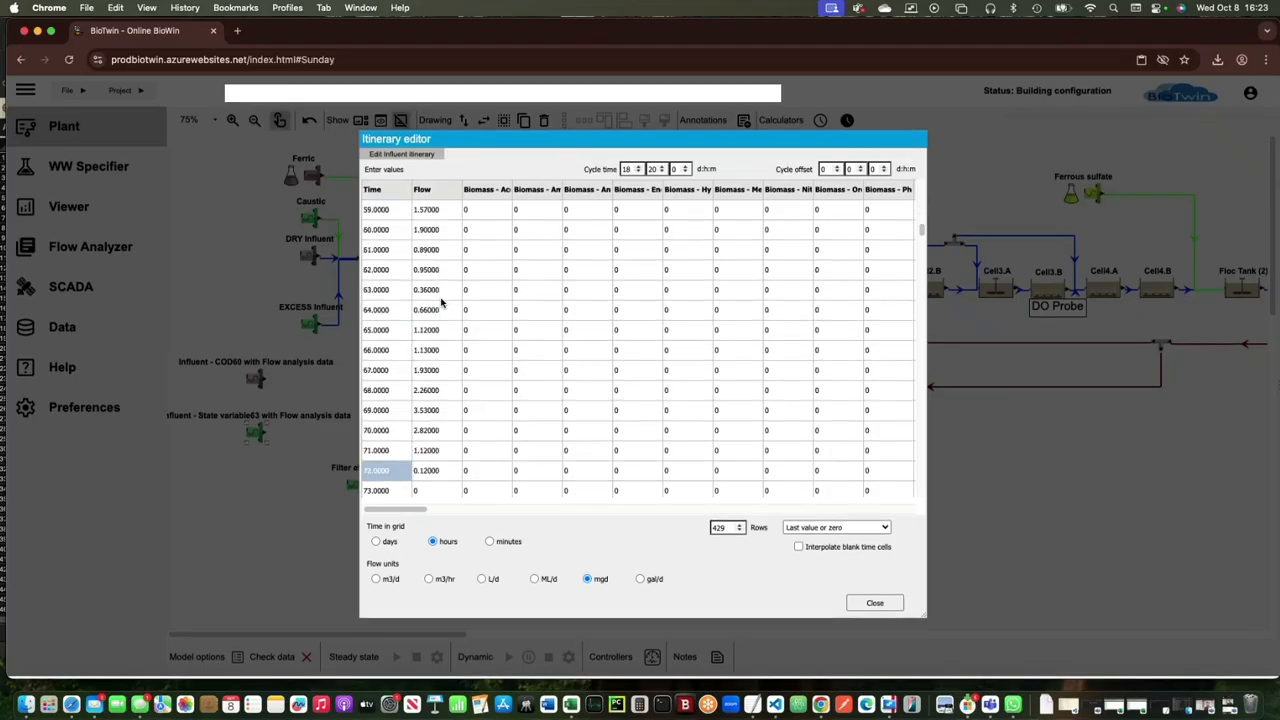
click(432, 320)
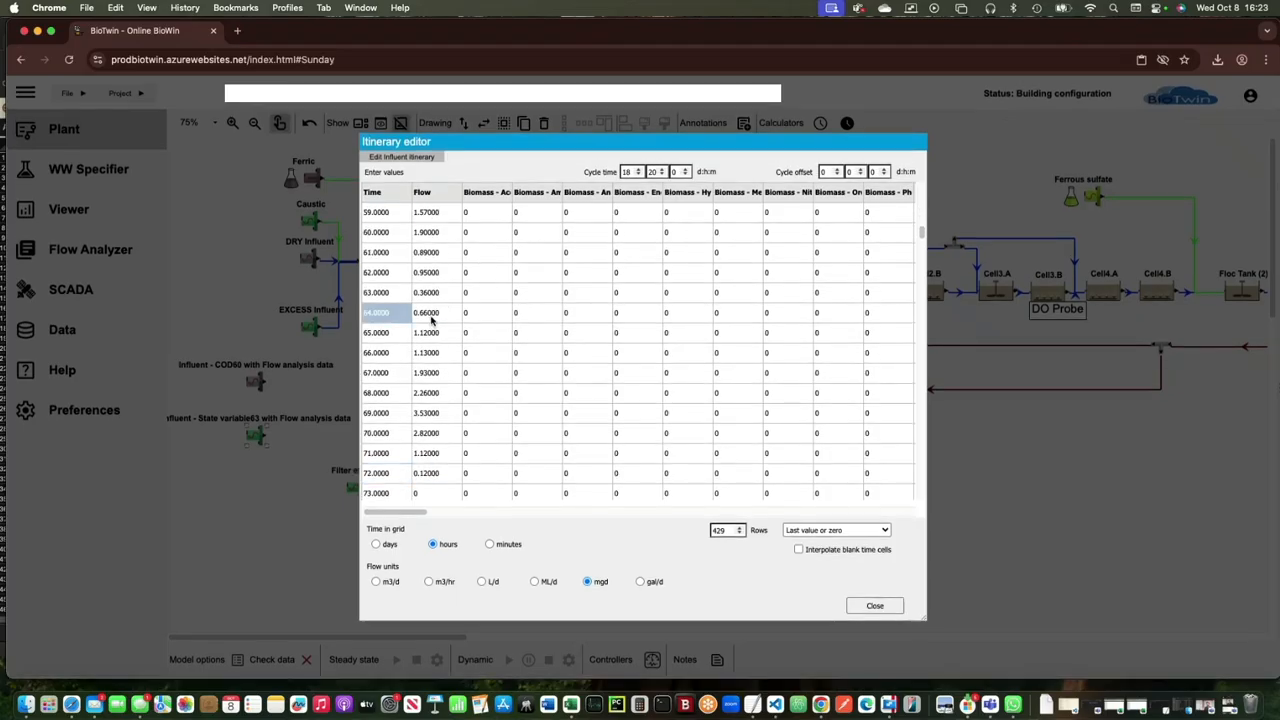
scroll(432, 320, up, 15)
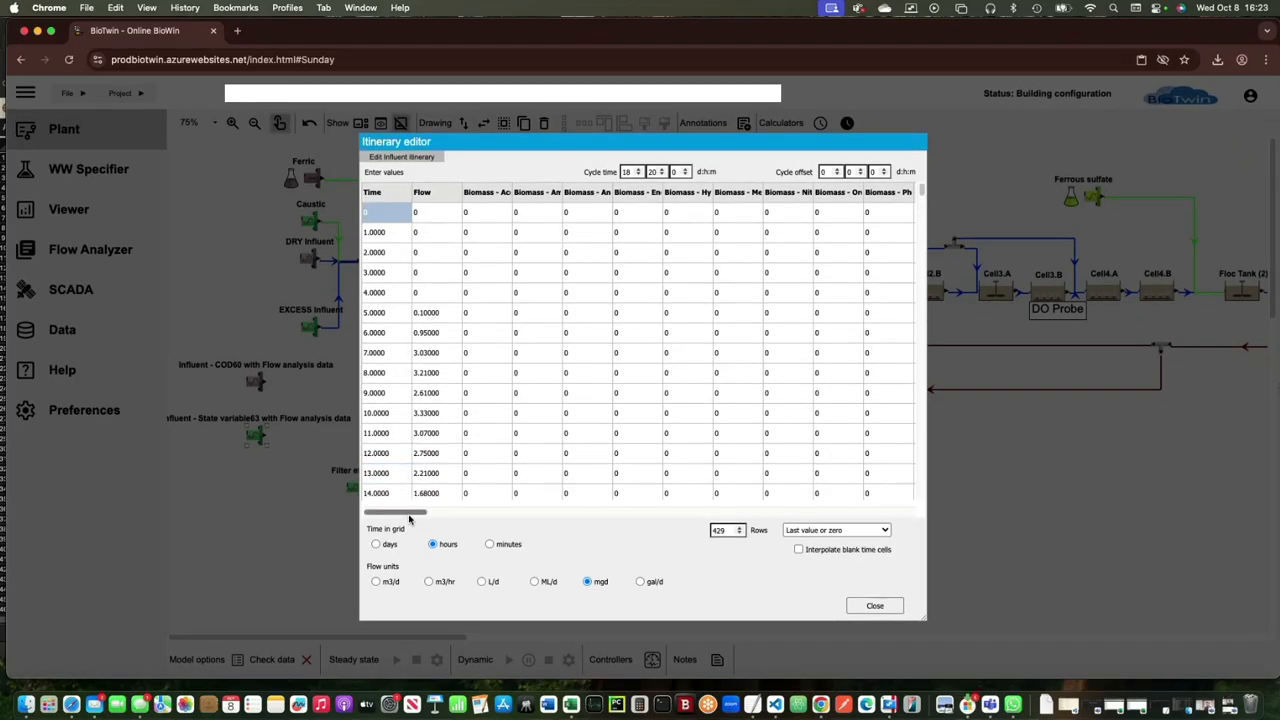
drag(416, 517, 707, 502)
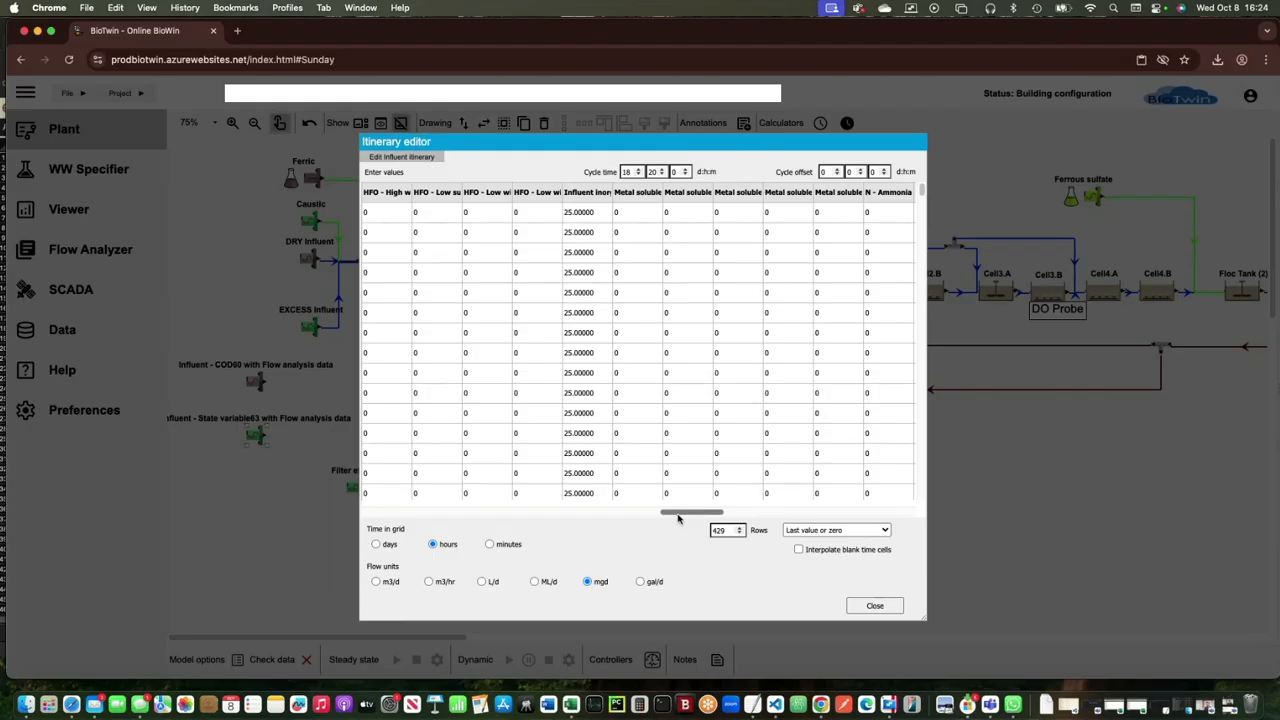
drag(678, 517, 674, 517)
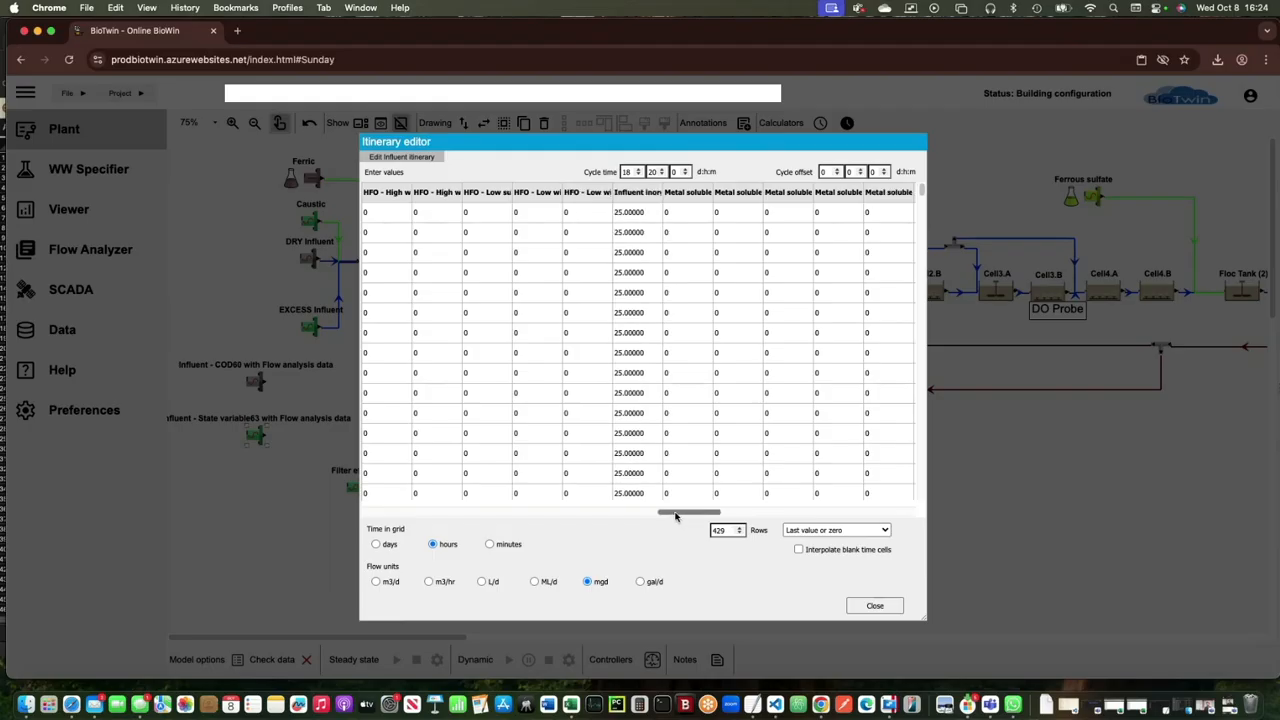
click(868, 610)
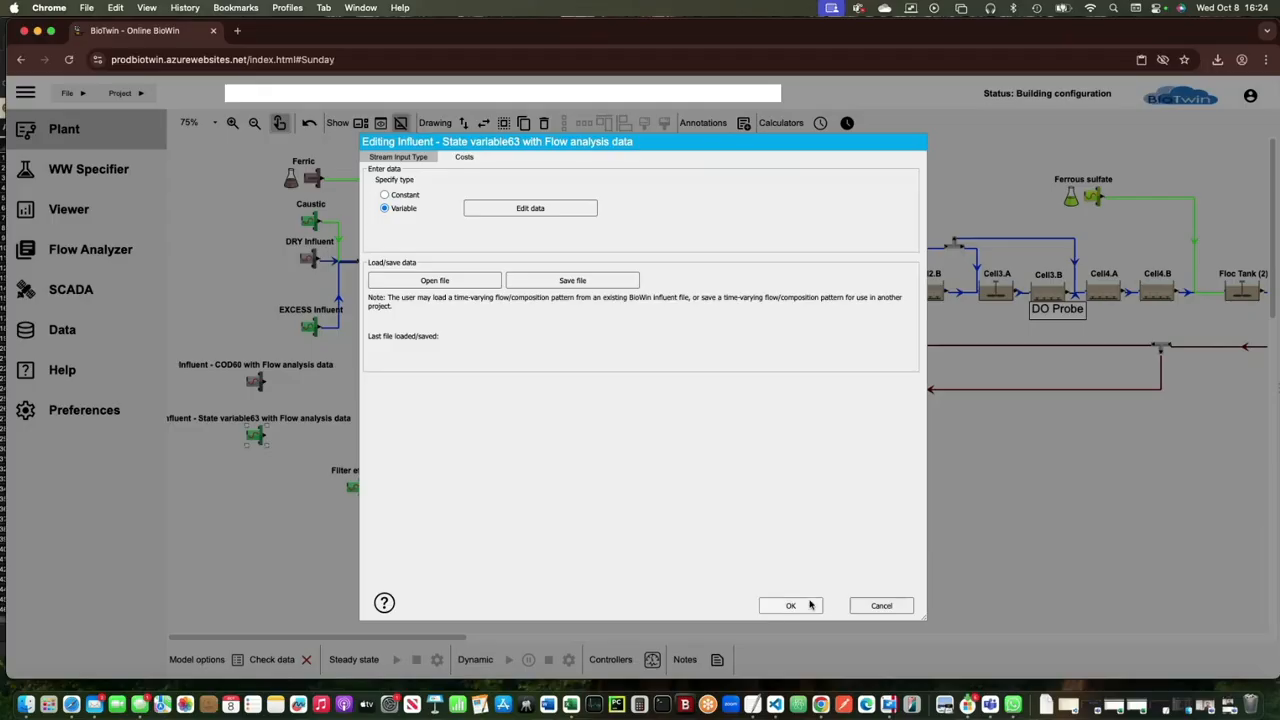
click(818, 605)
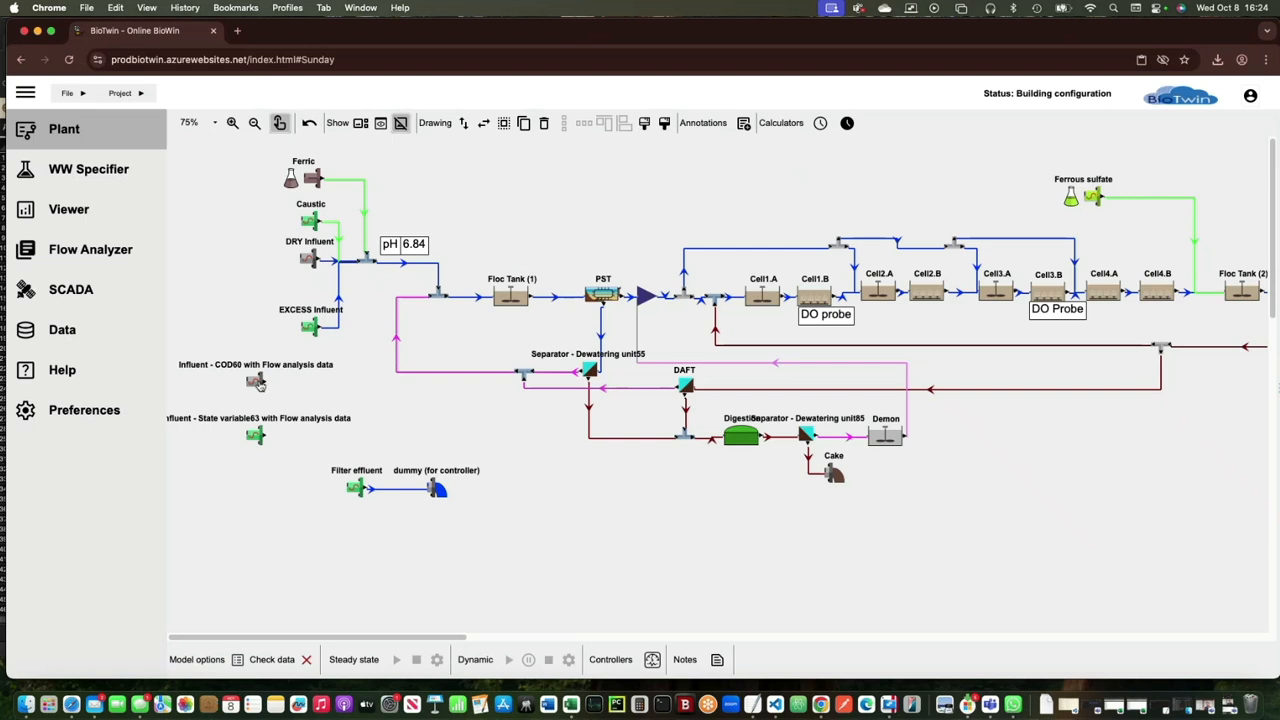
Step: Set the unbiodegradable particulate fraction (Fup) of the COD influent with flow analysis data to 0.2
click(257, 383)
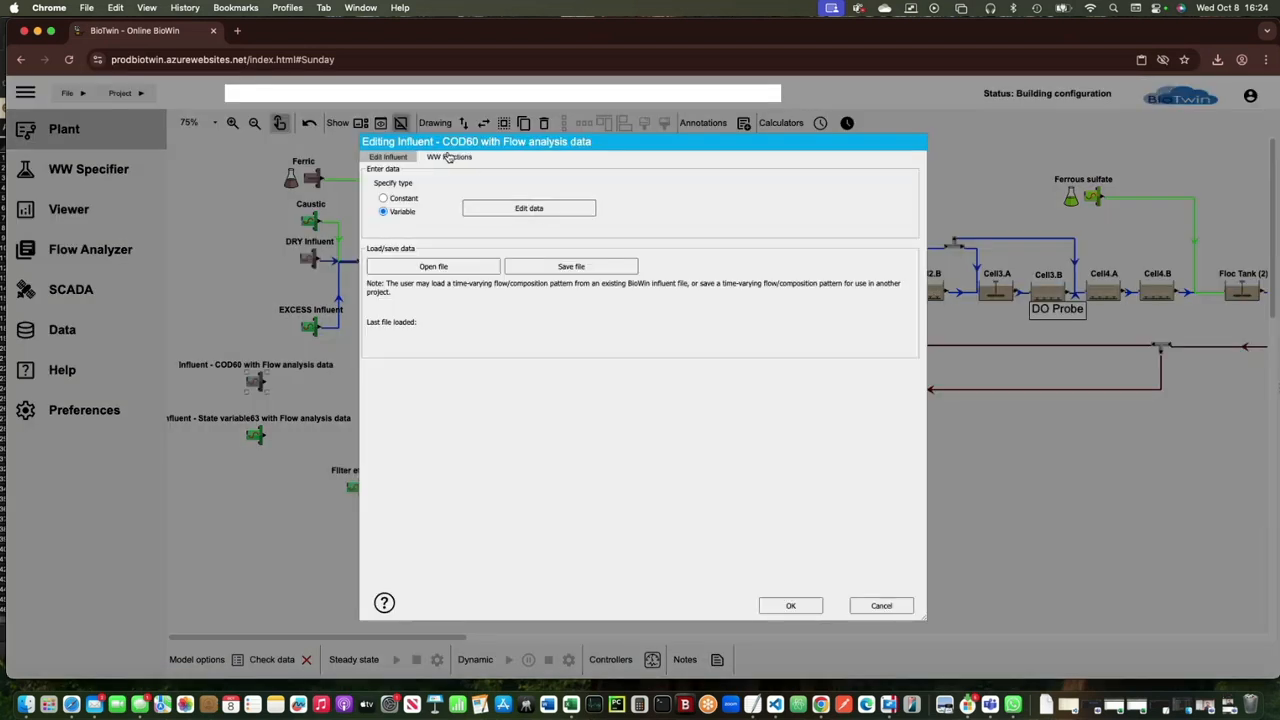
click(447, 158)
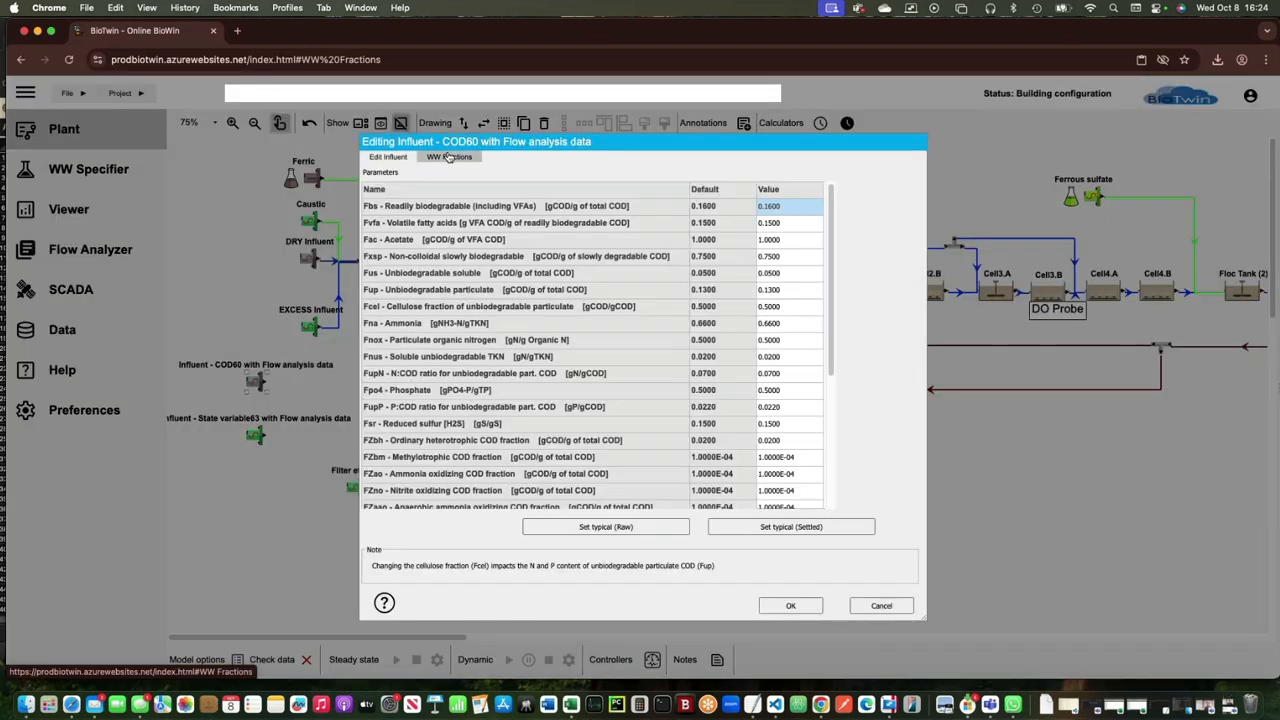
click(784, 291)
click(784, 291)
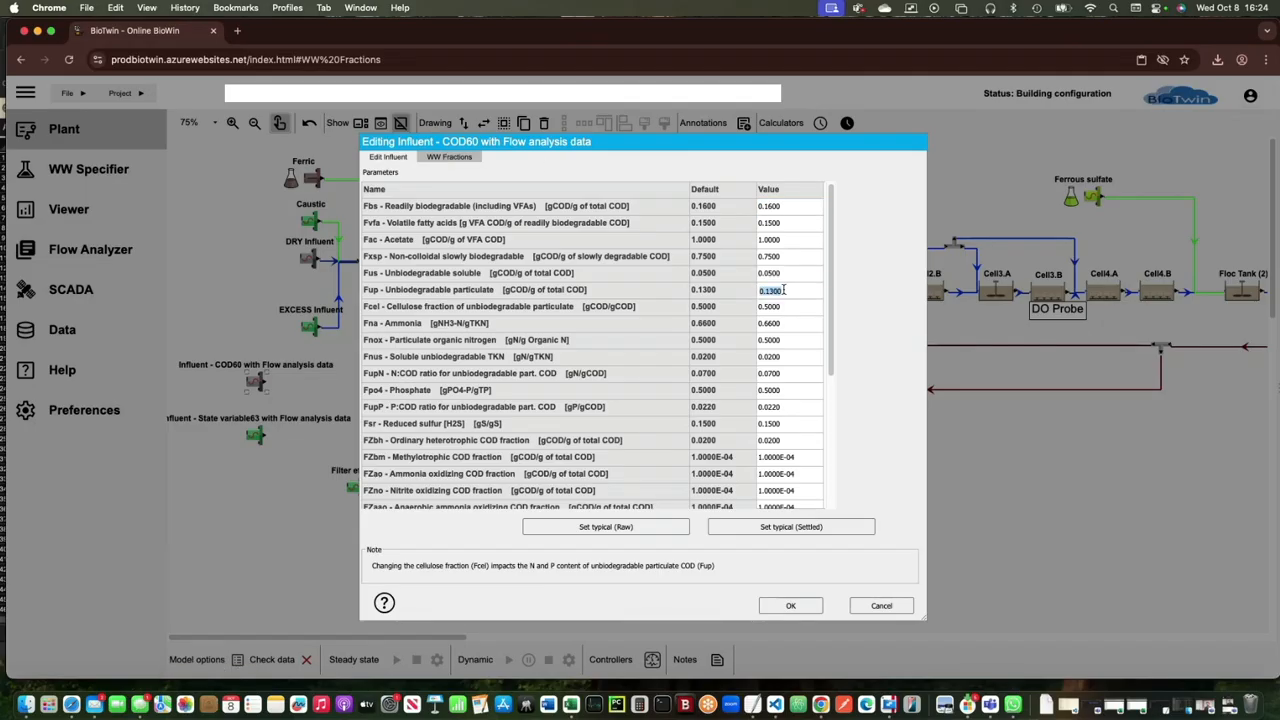
text(0.2)
click(790, 605)
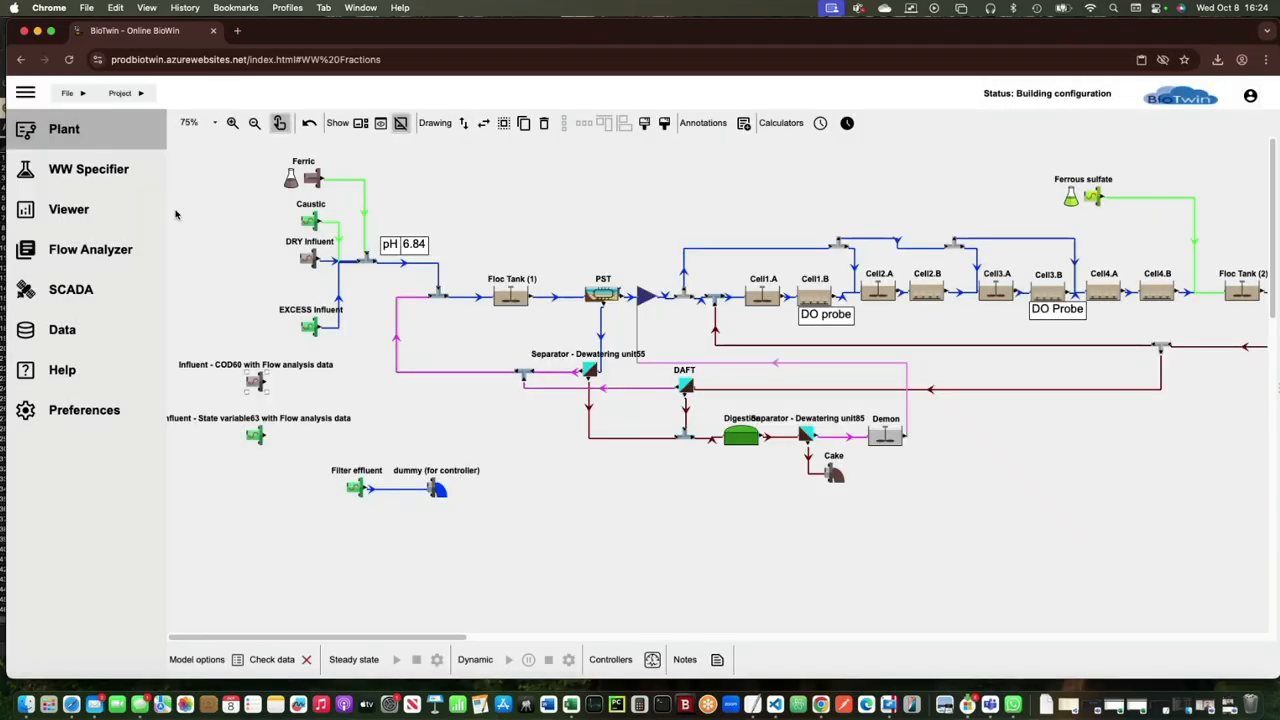
Step: Check the new COD influent's fraction estimates and calculation results in the WW Specifier, and return to the plant layout
click(117, 175)
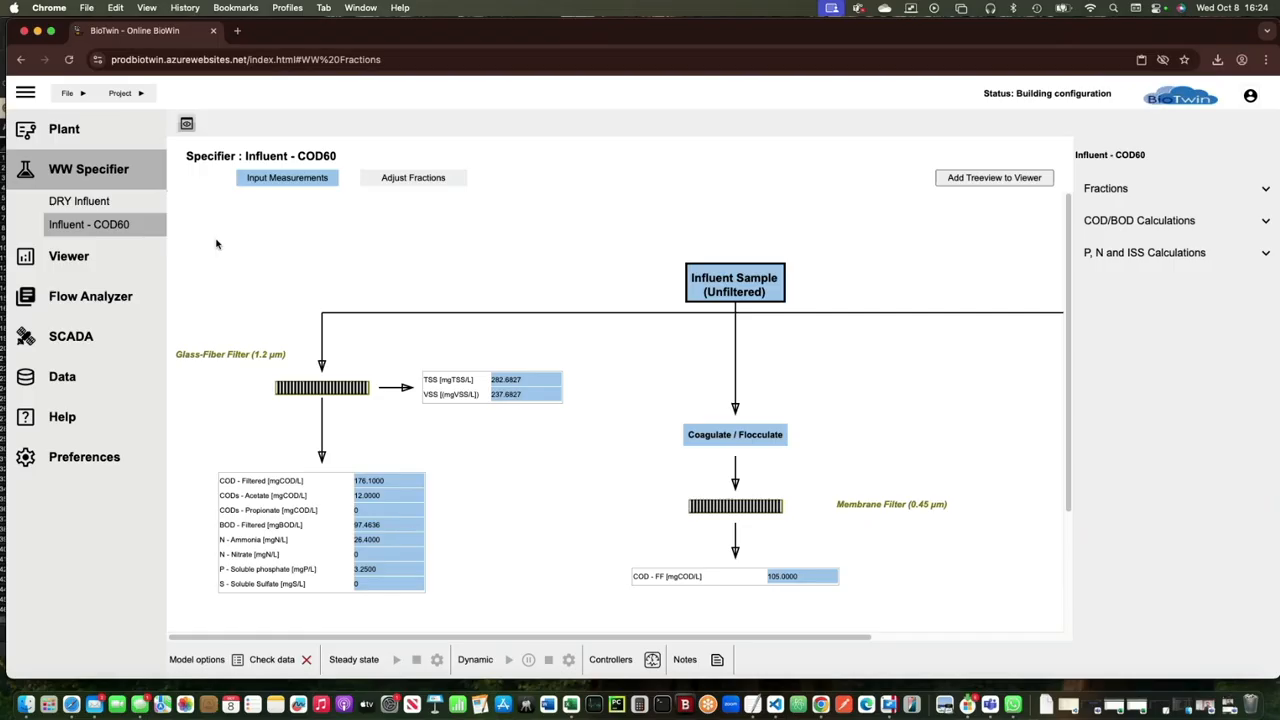
click(383, 180)
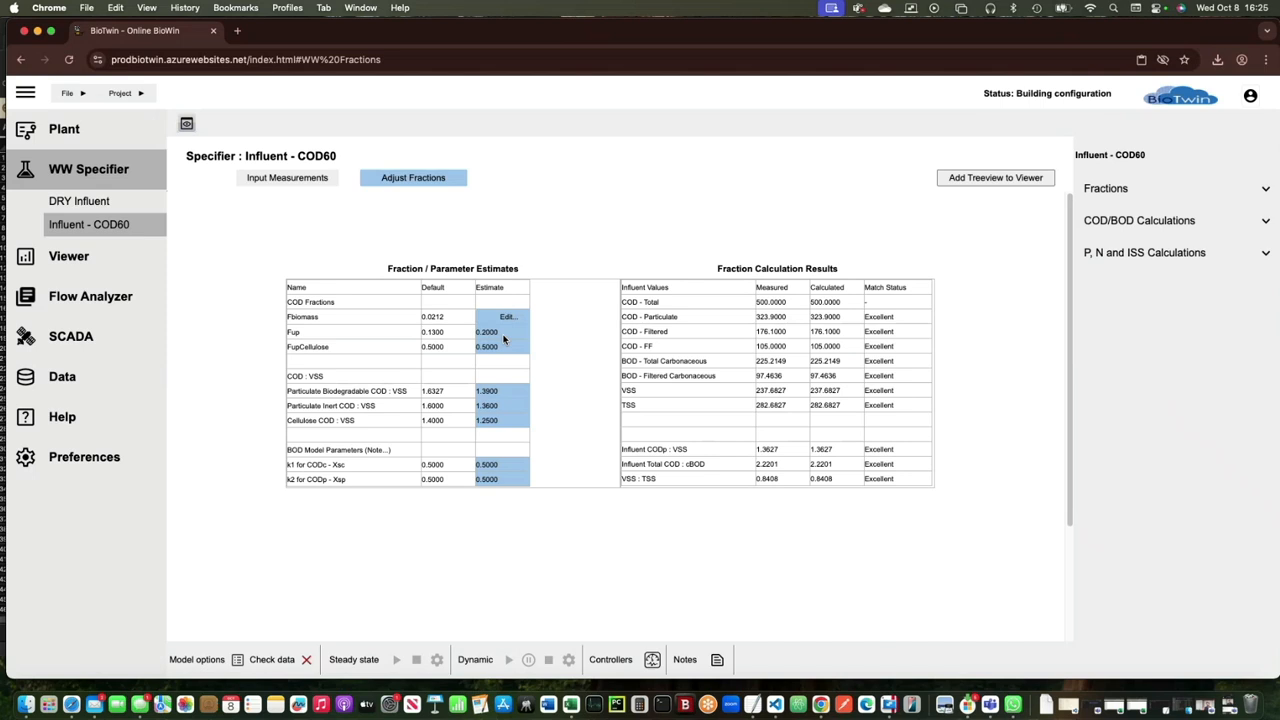
click(88, 136)
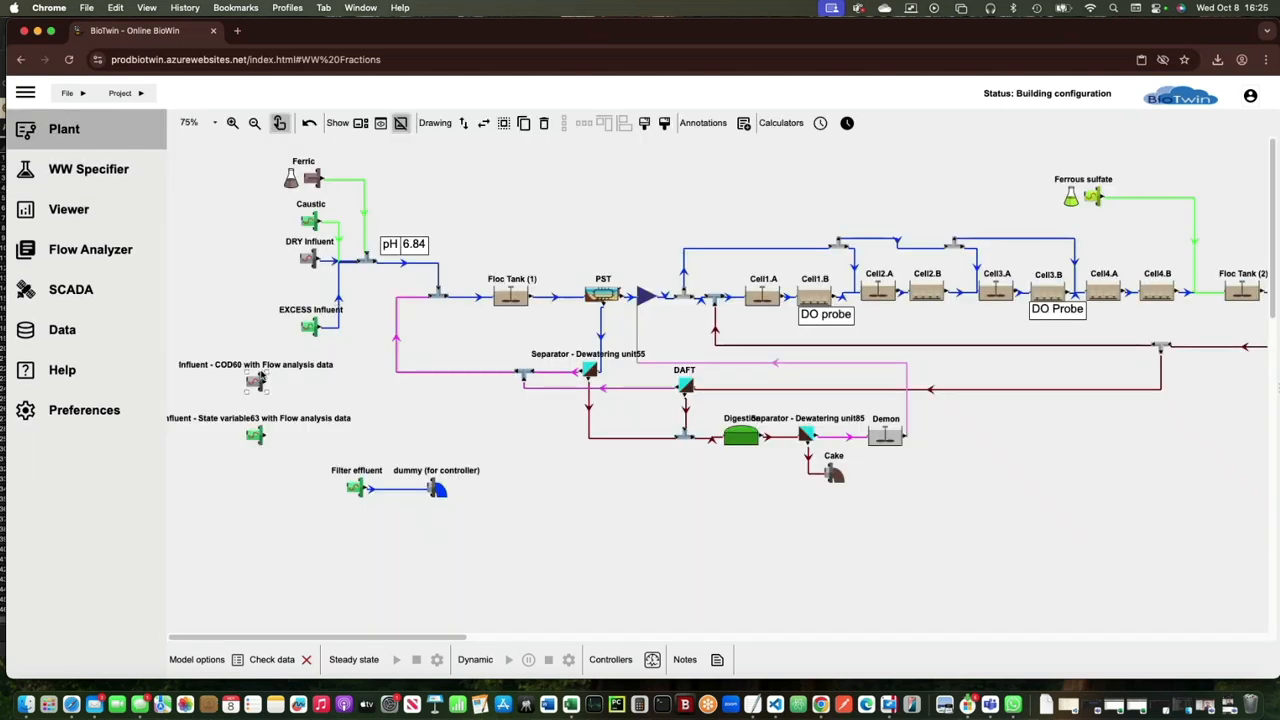
click(299, 380)
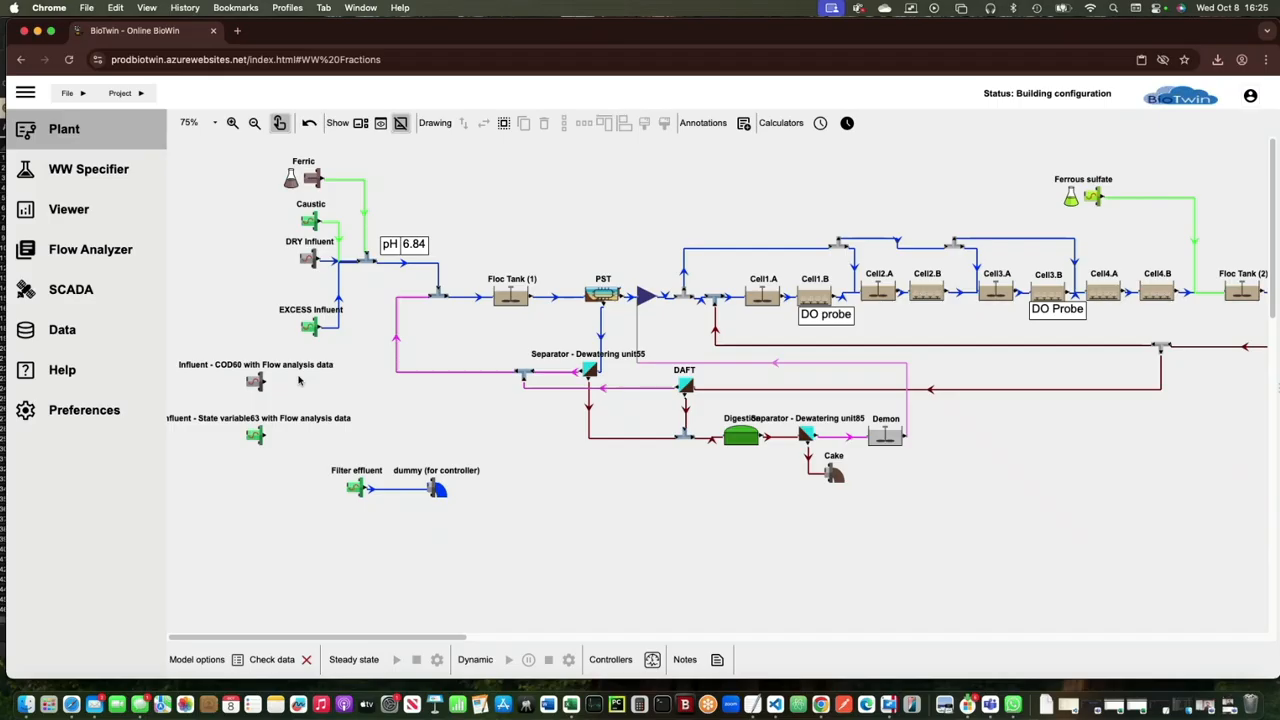